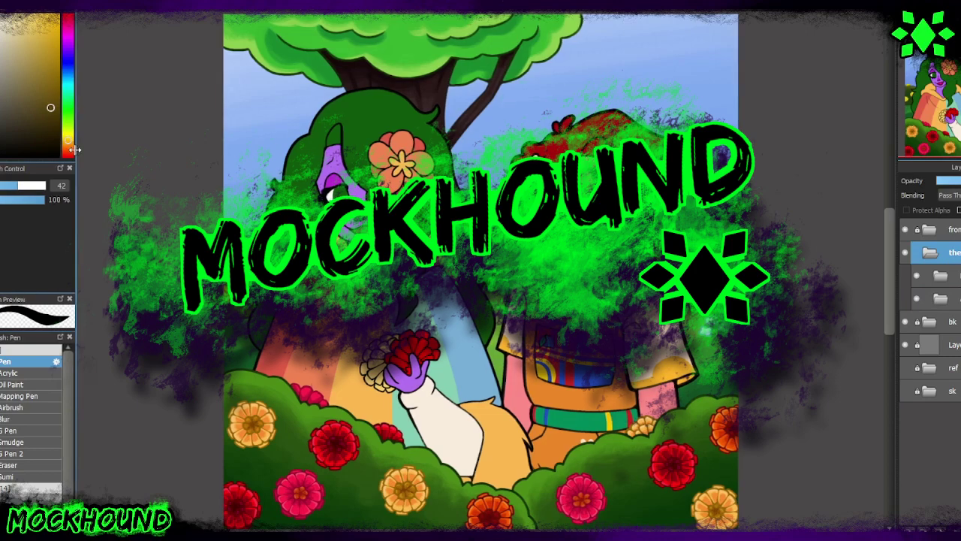
Step: Collapse the character folder and hide the bk scenery and fron marigold folders
{"action": "left_click", "coordinate": [930, 252]}
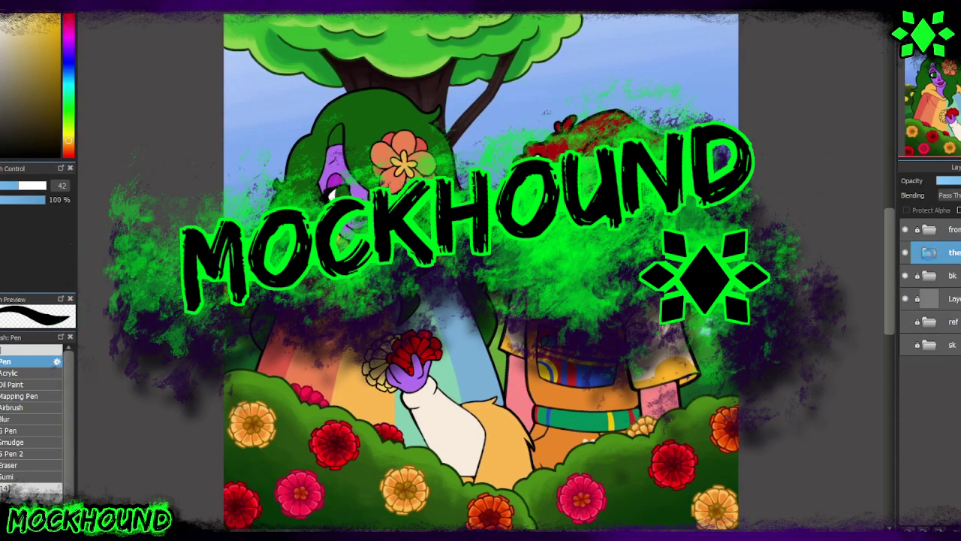
{"action": "left_click", "coordinate": [905, 277]}
{"action": "left_click", "coordinate": [905, 229]}
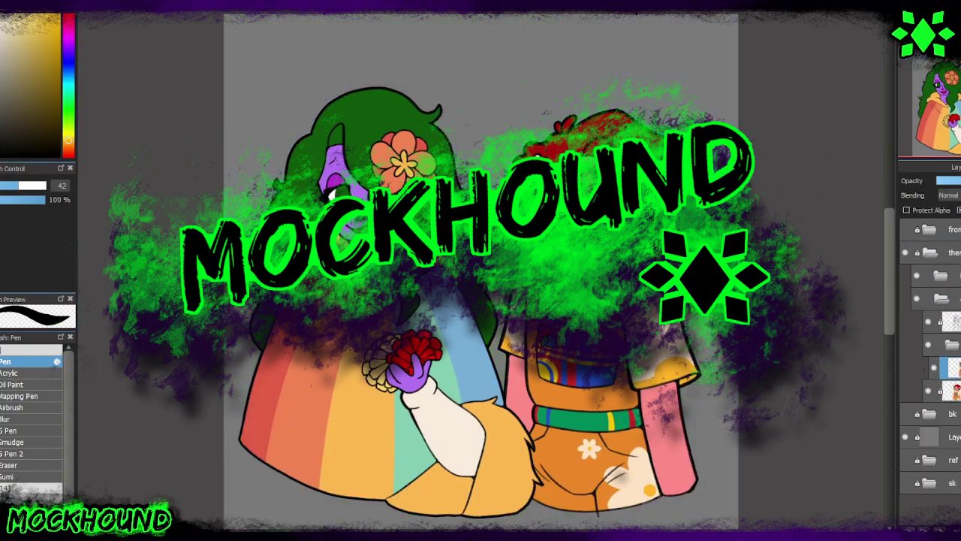
{"action": "scroll", "coordinate": [503, 135], "scroll_direction": "up", "scroll_amount": 5}
{"action": "scroll", "coordinate": [503, 136], "scroll_direction": "down", "scroll_amount": 2}
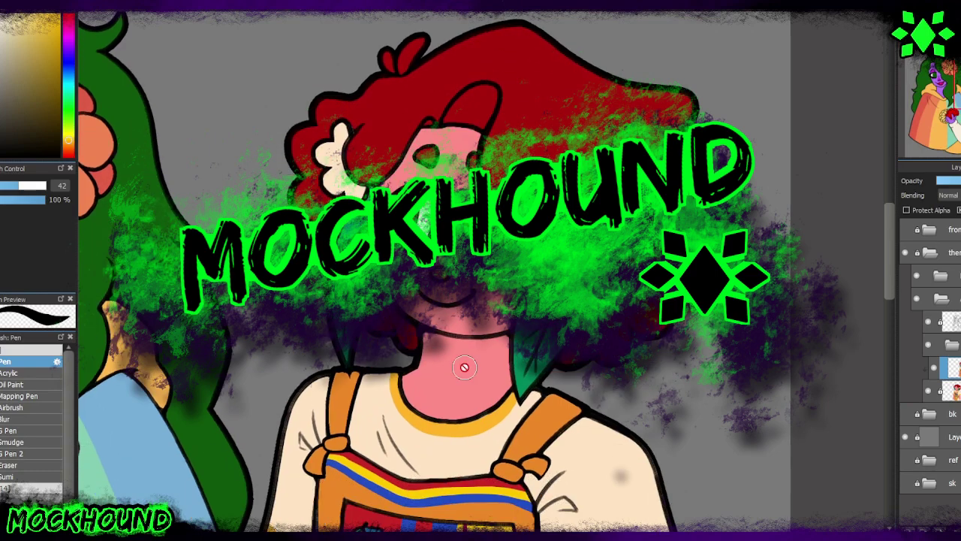
Step: Switch to the Oil Paint brush and zoom in on the characters
{"action": "key", "text": "b"}
{"action": "scroll", "coordinate": [429, 332], "scroll_direction": "up", "scroll_amount": 3}
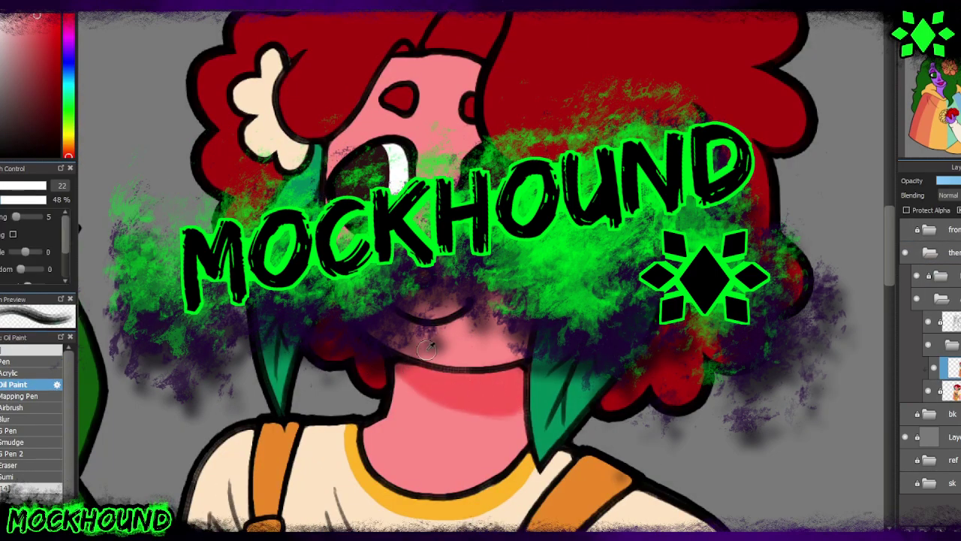
{"action": "scroll", "coordinate": [377, 354], "scroll_direction": "up", "scroll_amount": 2}
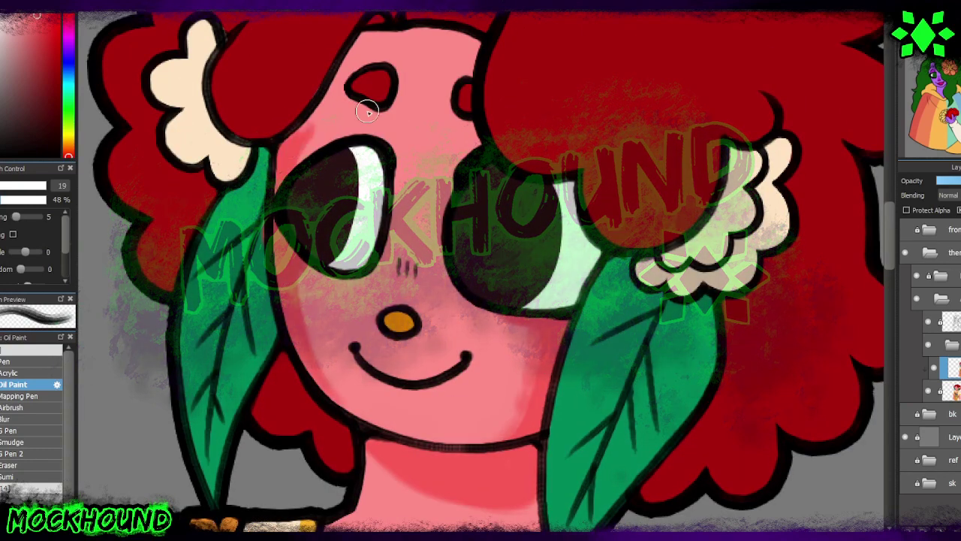
{"action": "scroll", "coordinate": [330, 135], "scroll_direction": "up", "scroll_amount": 1}
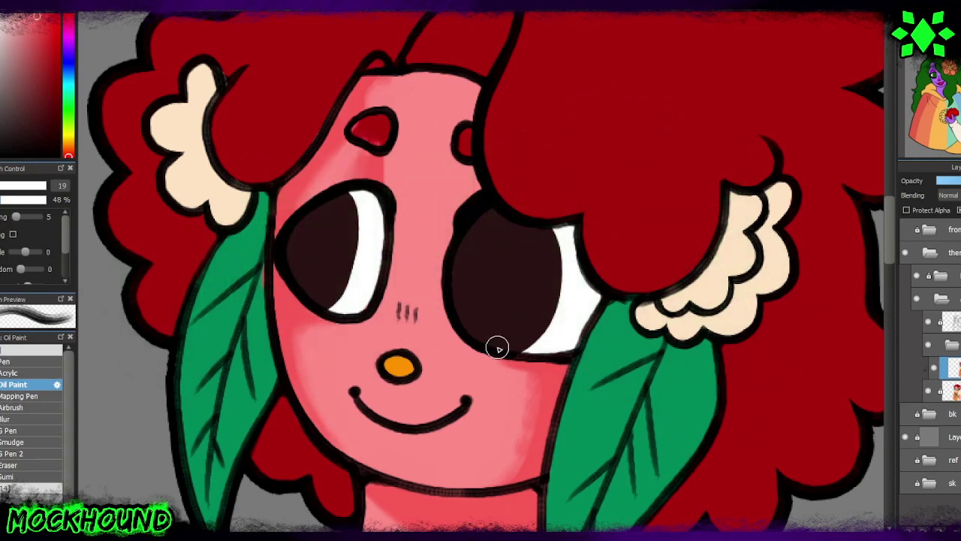
Step: Smooth the right cheek and lighten the forehead with a sampled pink skin tone
{"action": "mouse_move", "coordinate": [527, 388]}
{"action": "left_mouse_down"}
{"action": "mouse_move", "coordinate": [518, 443]}
{"action": "mouse_move", "coordinate": [533, 360]}
{"action": "mouse_move", "coordinate": [530, 435]}
{"action": "left_mouse_up"}
{"action": "left_click", "coordinate": [260, 350], "text": "alt"}
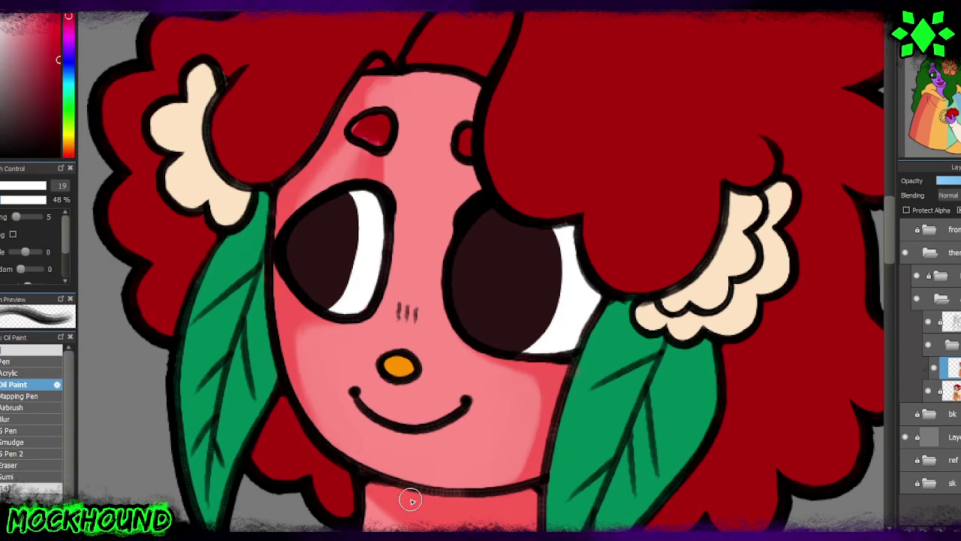
{"action": "left_click", "coordinate": [384, 167], "text": "alt"}
{"action": "left_click_drag", "start_coordinate": [379, 132], "coordinate": [350, 132]}
{"action": "left_click_drag", "start_coordinate": [472, 112], "coordinate": [469, 182]}
Step: Paint a darker blush between the eyes and shade under the nose
{"action": "left_click_drag", "start_coordinate": [376, 319], "coordinate": [451, 312]}
{"action": "left_click_drag", "start_coordinate": [420, 278], "coordinate": [378, 328]}
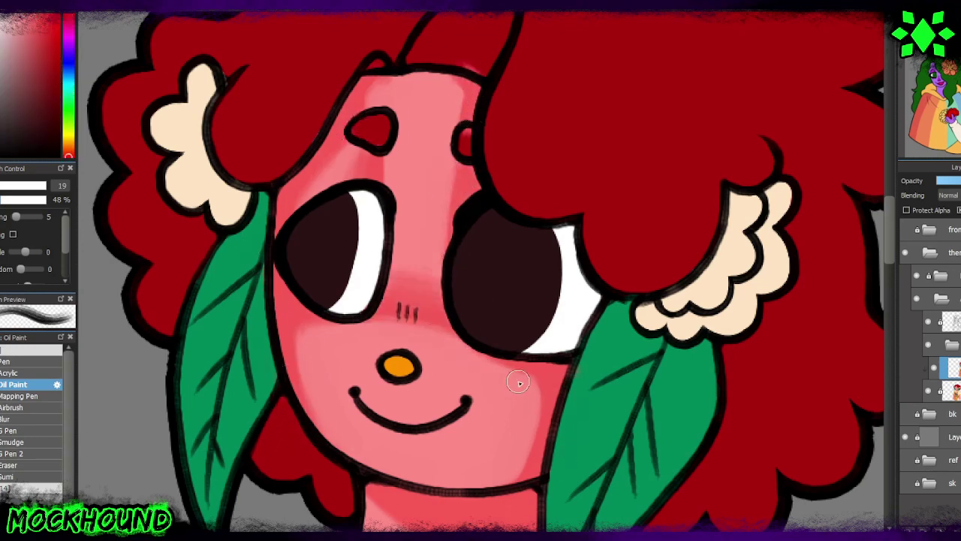
{"action": "left_click_drag", "start_coordinate": [405, 382], "coordinate": [429, 390]}
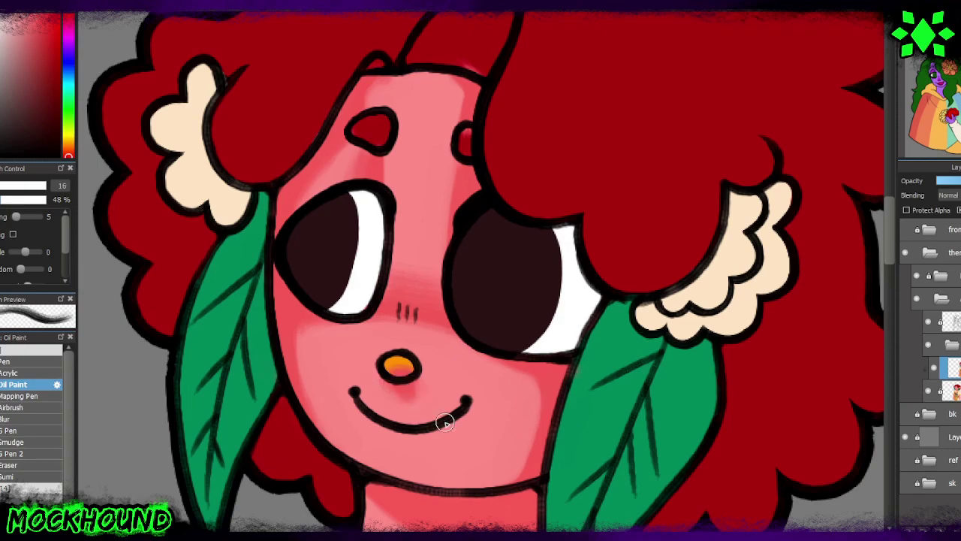
{"action": "scroll", "coordinate": [390, 185], "scroll_direction": "up", "scroll_amount": 3}
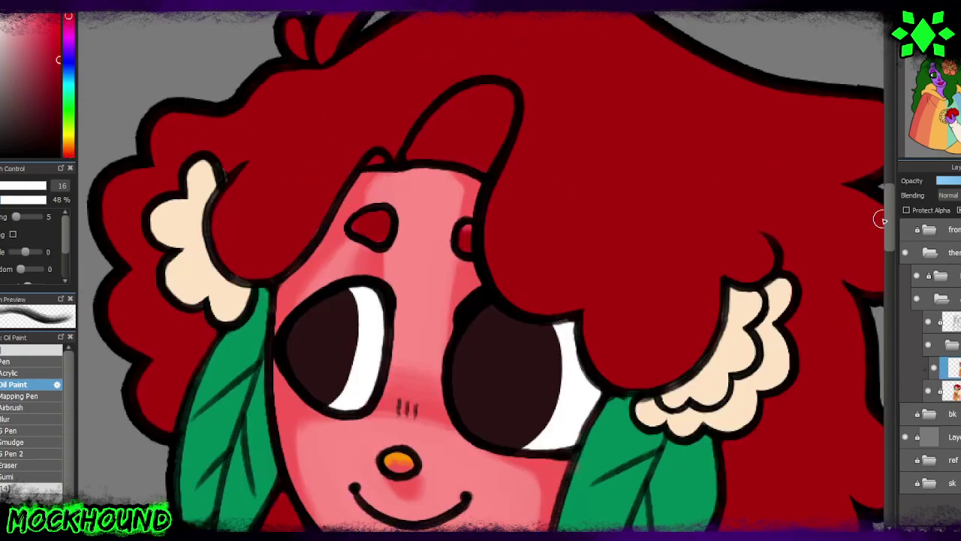
{"action": "scroll", "coordinate": [880, 219], "scroll_direction": "down", "scroll_amount": 8}
Step: Paint a deep dark red shadow under the chin
{"action": "mouse_move", "coordinate": [387, 338]}
{"action": "left_mouse_down"}
{"action": "mouse_move", "coordinate": [514, 368]}
{"action": "mouse_move", "coordinate": [537, 383]}
{"action": "left_mouse_up"}
{"action": "mouse_move", "coordinate": [537, 346]}
{"action": "left_mouse_down"}
{"action": "mouse_move", "coordinate": [502, 371]}
{"action": "mouse_move", "coordinate": [406, 339]}
{"action": "left_mouse_up"}
{"action": "scroll", "coordinate": [420, 338], "scroll_direction": "up", "scroll_amount": 3}
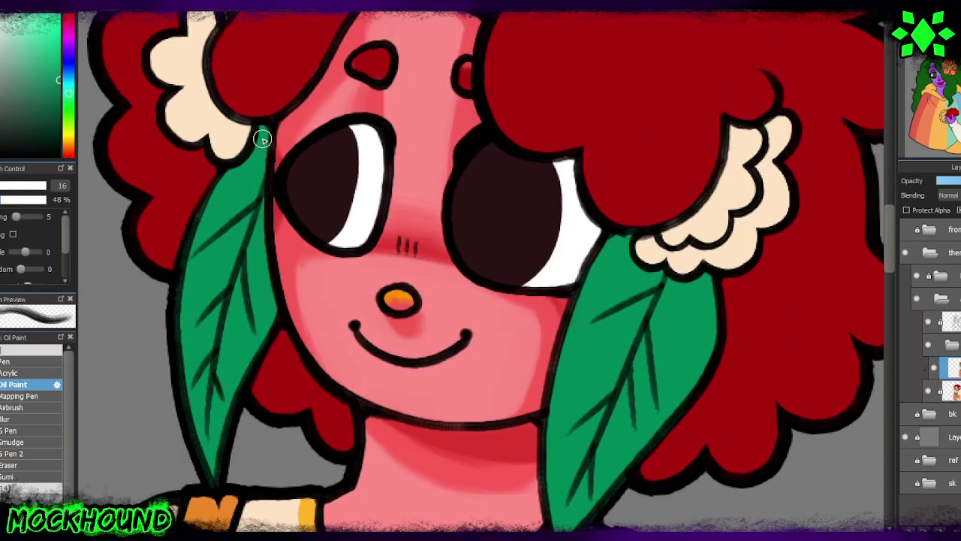
{"action": "scroll", "coordinate": [335, 256], "scroll_direction": "up", "scroll_amount": 5}
{"action": "scroll", "coordinate": [356, 451], "scroll_direction": "down", "scroll_amount": 3}
{"action": "scroll", "coordinate": [465, 236], "scroll_direction": "up", "scroll_amount": 3}
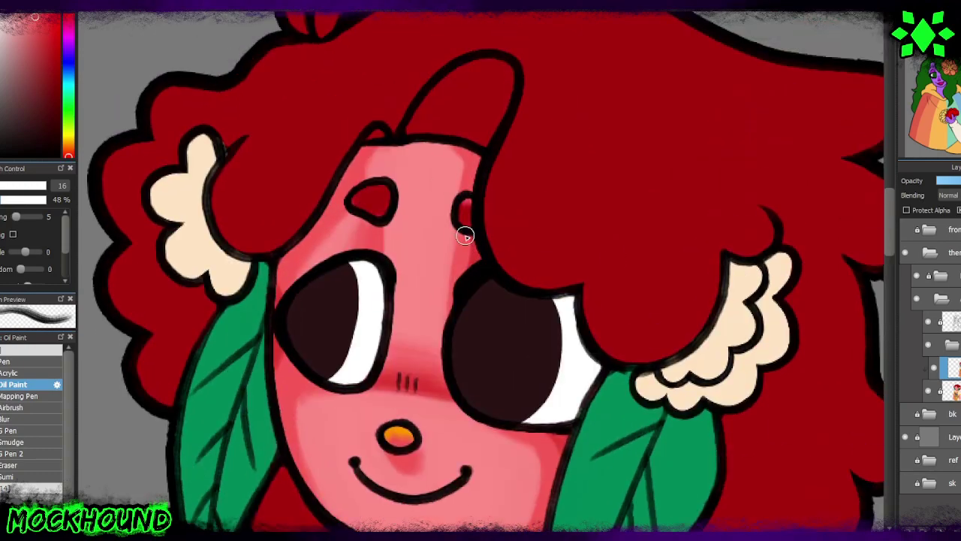
{"action": "scroll", "coordinate": [241, 136], "scroll_direction": "down", "scroll_amount": 8}
Step: Add shading along both edges of the neck
{"action": "left_click_drag", "start_coordinate": [669, 393], "coordinate": [506, 375]}
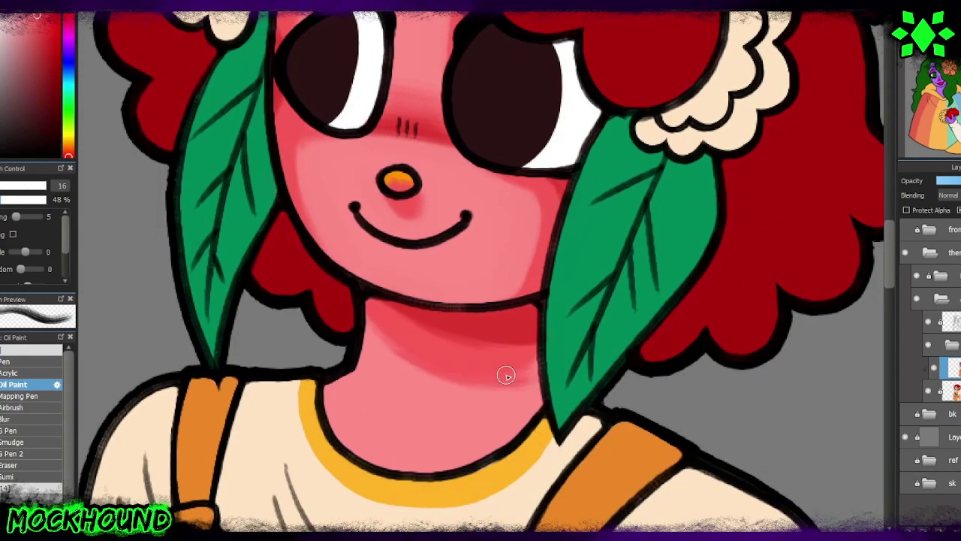
{"action": "left_click_drag", "start_coordinate": [338, 379], "coordinate": [323, 460]}
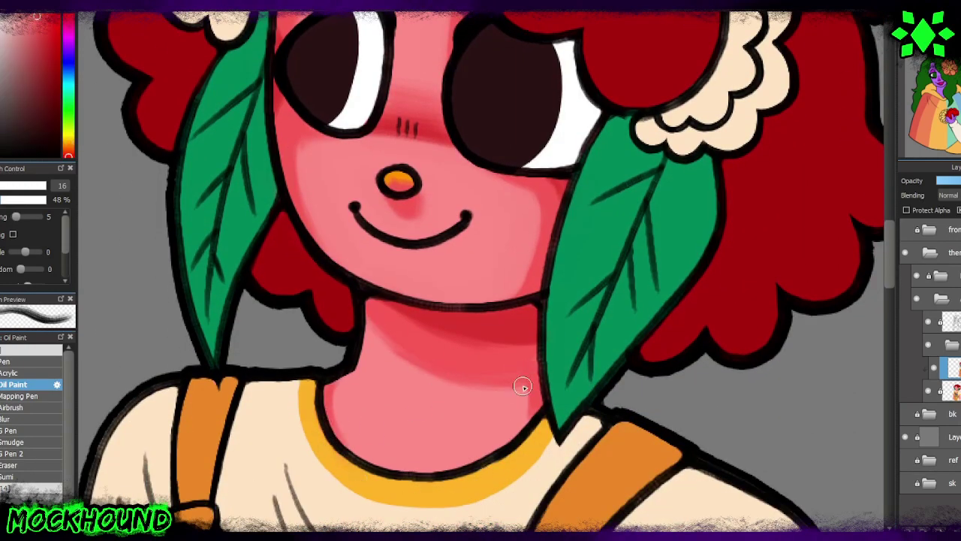
{"action": "left_click_drag", "start_coordinate": [522, 379], "coordinate": [524, 439]}
{"action": "scroll", "coordinate": [497, 433], "scroll_direction": "up", "scroll_amount": 2}
{"action": "scroll", "coordinate": [497, 433], "scroll_direction": "down", "scroll_amount": 2}
Step: Shade the tops and inner edges of both pink sleeves
{"action": "scroll", "coordinate": [509, 423], "scroll_direction": "down", "scroll_amount": 5}
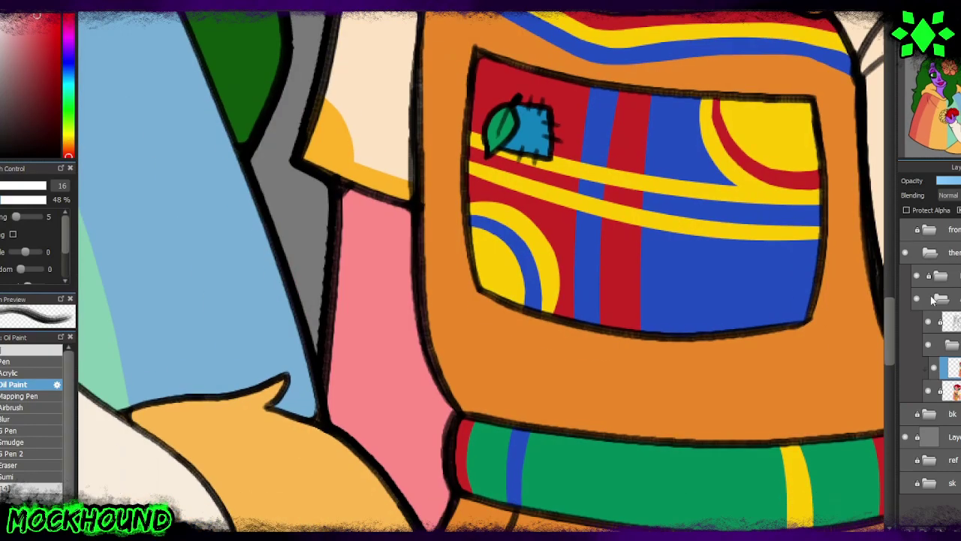
{"action": "scroll", "coordinate": [414, 243], "scroll_direction": "down", "scroll_amount": 2}
{"action": "left_click_drag", "start_coordinate": [432, 232], "coordinate": [435, 284]}
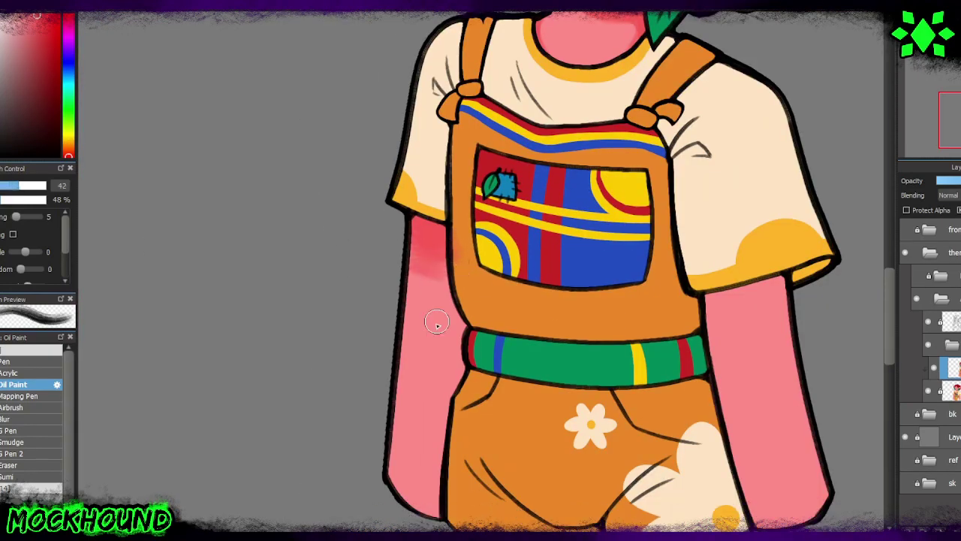
{"action": "mouse_move", "coordinate": [635, 227]}
{"action": "left_mouse_down"}
{"action": "mouse_move", "coordinate": [566, 257]}
{"action": "mouse_move", "coordinate": [519, 262]}
{"action": "left_mouse_up"}
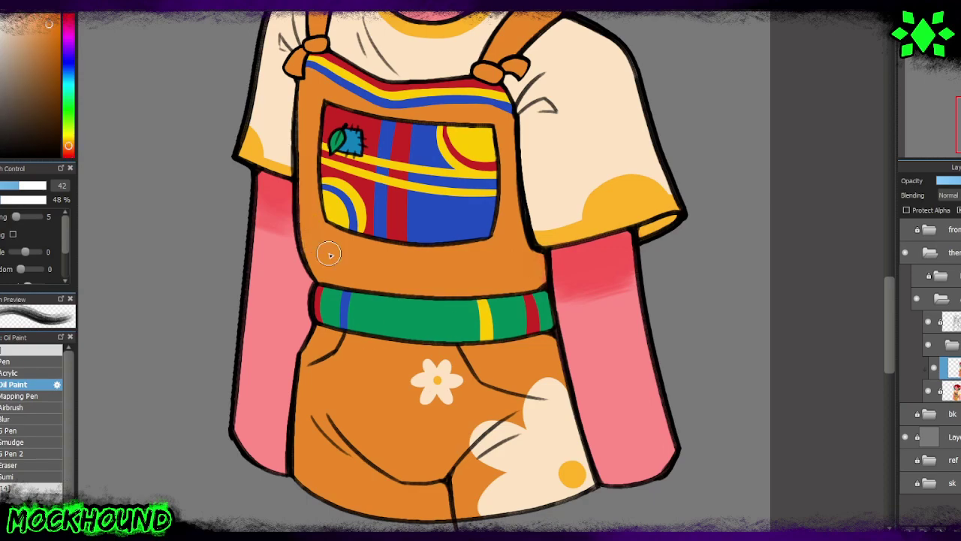
{"action": "left_click_drag", "start_coordinate": [260, 211], "coordinate": [240, 428]}
{"action": "left_click_drag", "start_coordinate": [570, 293], "coordinate": [618, 491]}
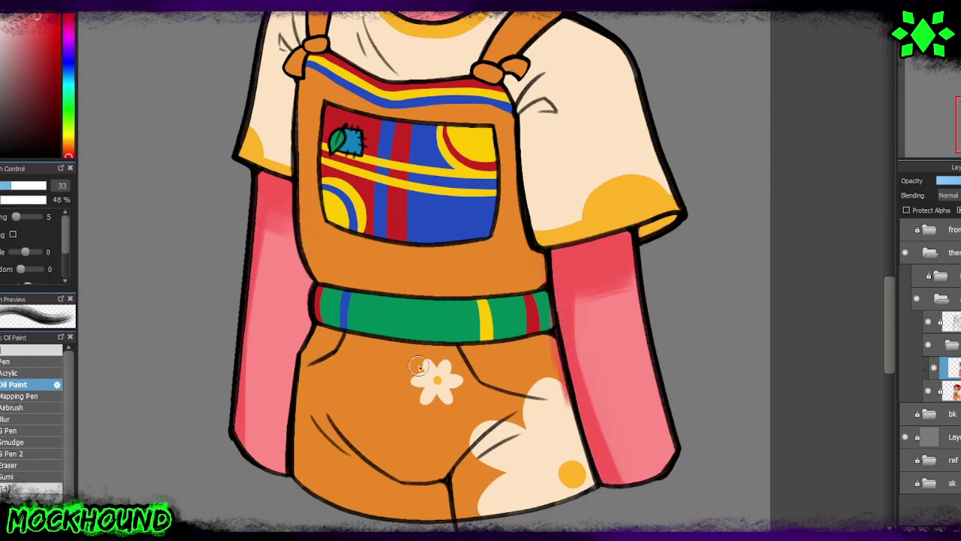
{"action": "left_click_drag", "start_coordinate": [584, 281], "coordinate": [678, 262]}
Step: Add dark red strokes down the left sleeve and along its outer edge
{"action": "scroll", "coordinate": [468, 270], "scroll_direction": "up", "scroll_amount": 3}
{"action": "left_click_drag", "start_coordinate": [293, 200], "coordinate": [338, 256]}
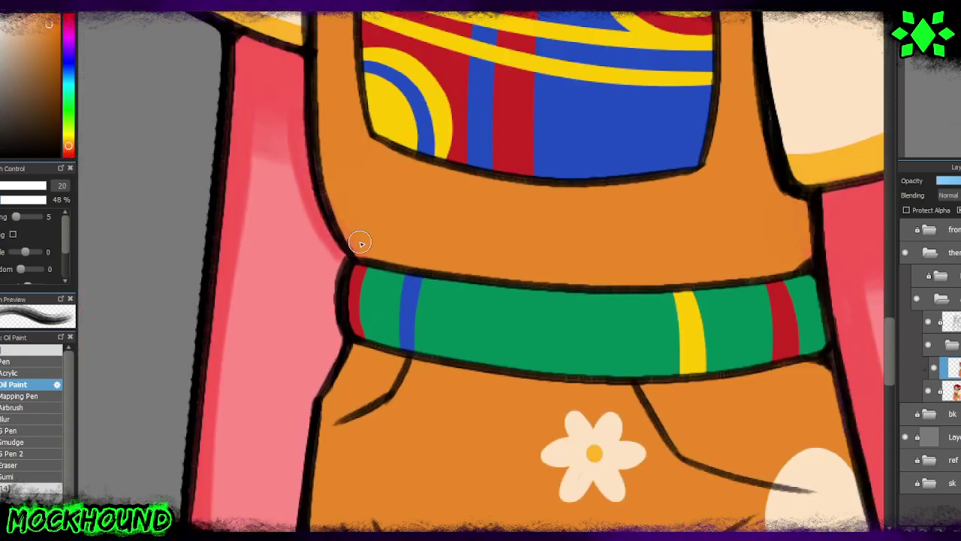
{"action": "left_click_drag", "start_coordinate": [286, 124], "coordinate": [326, 299]}
{"action": "mouse_move", "coordinate": [323, 356]}
{"action": "left_mouse_down"}
{"action": "mouse_move", "coordinate": [272, 99]}
{"action": "mouse_move", "coordinate": [322, 391]}
{"action": "left_mouse_up"}
{"action": "left_click_drag", "start_coordinate": [293, 518], "coordinate": [278, 162]}
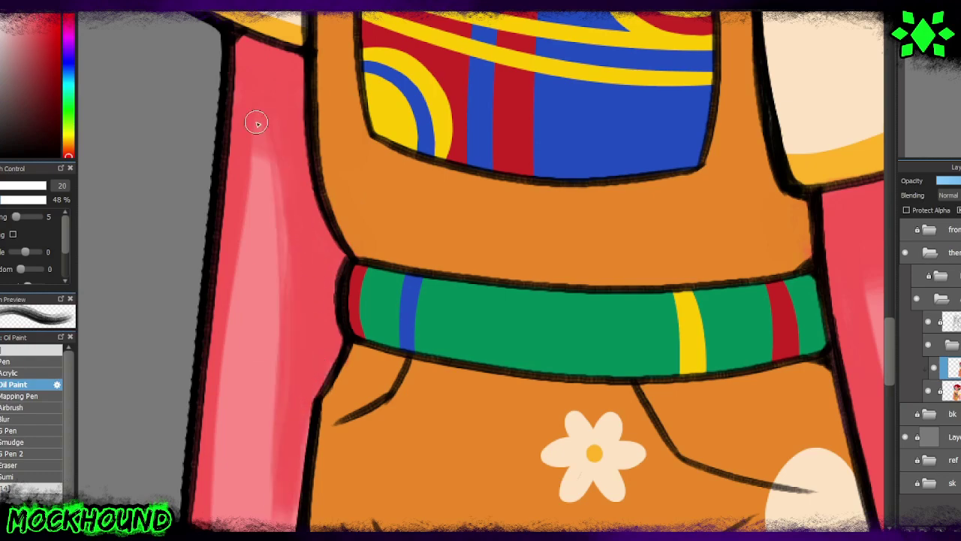
{"action": "scroll", "coordinate": [255, 123], "scroll_direction": "down", "scroll_amount": 5}
{"action": "left_click_drag", "start_coordinate": [311, 208], "coordinate": [299, 323]}
{"action": "scroll", "coordinate": [298, 322], "scroll_direction": "down", "scroll_amount": 1}
Step: Add and blend a light pink highlight on the right sleeve
{"action": "left_click_drag", "start_coordinate": [270, 136], "coordinate": [273, 418]}
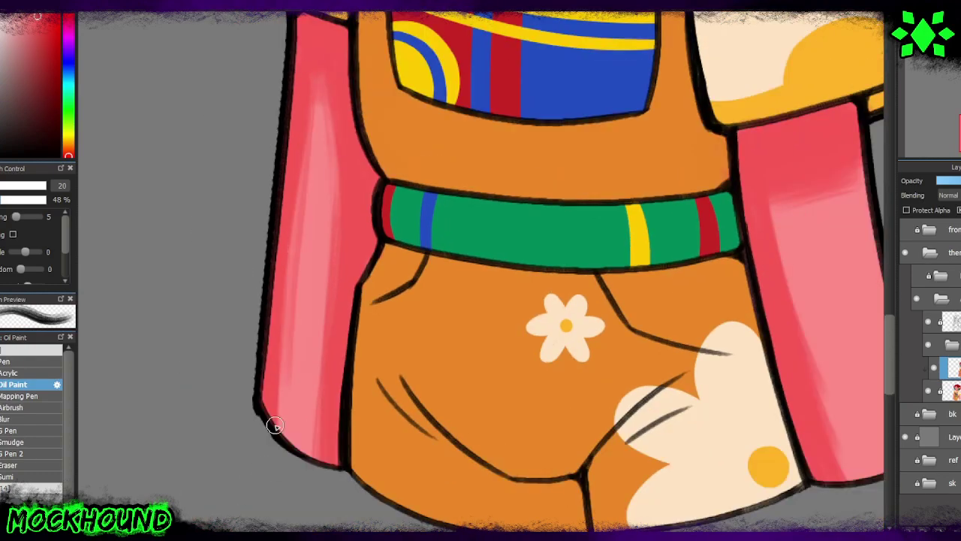
{"action": "scroll", "coordinate": [272, 418], "scroll_direction": "right", "scroll_amount": 3}
{"action": "left_click_drag", "start_coordinate": [601, 432], "coordinate": [566, 212]}
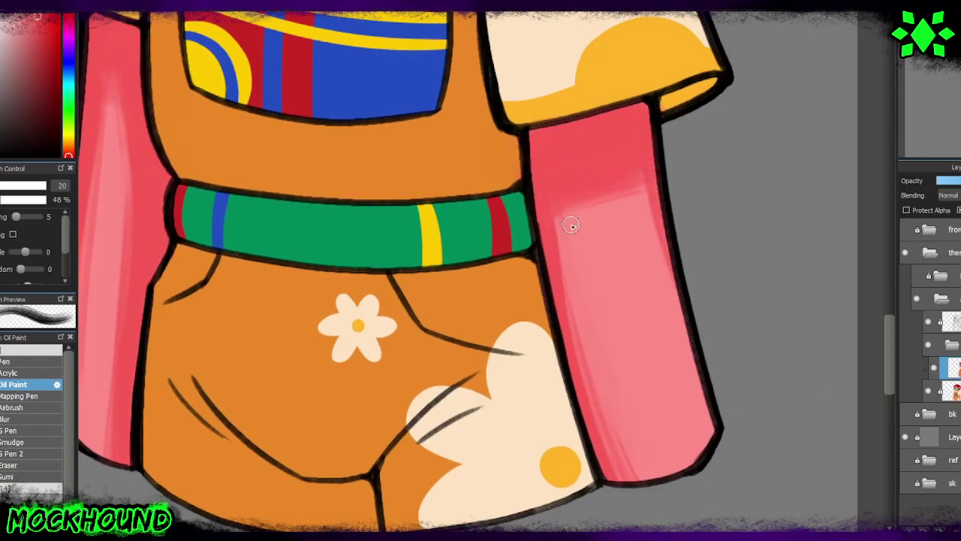
{"action": "scroll", "coordinate": [568, 214], "scroll_direction": "left", "scroll_amount": 5}
{"action": "scroll", "coordinate": [526, 210], "scroll_direction": "up", "scroll_amount": 4}
{"action": "scroll", "coordinate": [470, 201], "scroll_direction": "down", "scroll_amount": 5}
{"action": "scroll", "coordinate": [526, 300], "scroll_direction": "up", "scroll_amount": 3}
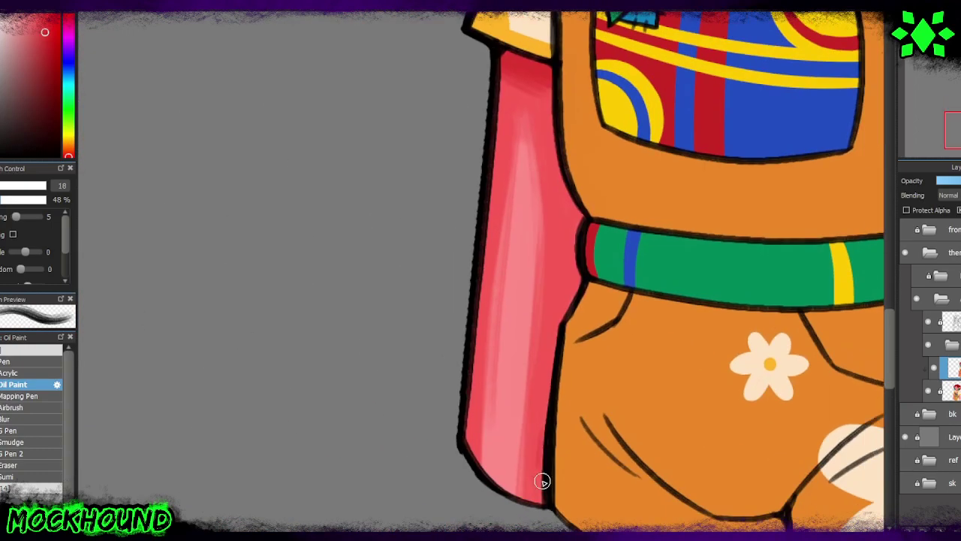
Step: Shade the sleeve edges and the right sleeve's top in a darker red
{"action": "left_click_drag", "start_coordinate": [543, 477], "coordinate": [554, 350]}
{"action": "left_click", "coordinate": [534, 68], "text": "alt"}
{"action": "mouse_move", "coordinate": [534, 67]}
{"action": "left_mouse_down"}
{"action": "mouse_move", "coordinate": [578, 215]}
{"action": "mouse_move", "coordinate": [538, 476]}
{"action": "mouse_move", "coordinate": [536, 90]}
{"action": "mouse_move", "coordinate": [566, 239]}
{"action": "mouse_move", "coordinate": [542, 258]}
{"action": "left_mouse_up"}
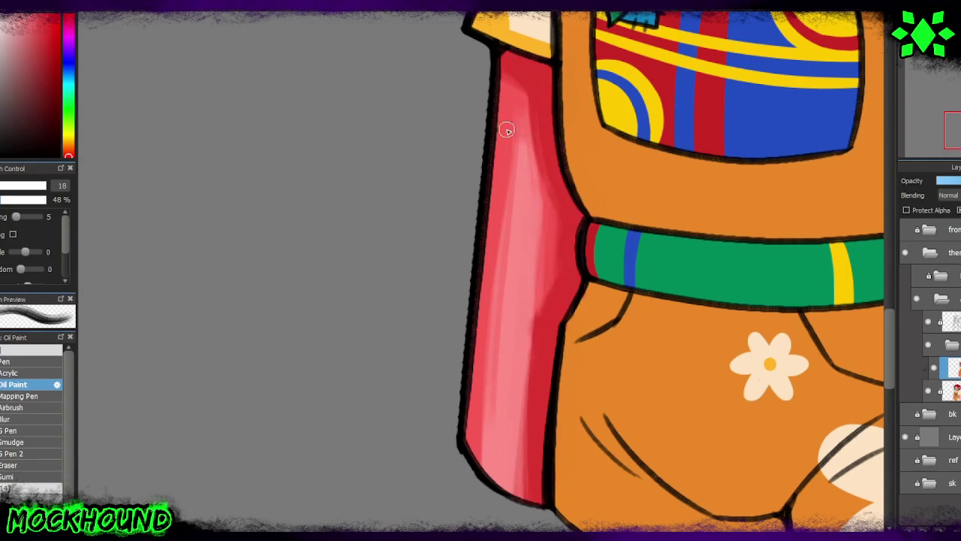
{"action": "left_click_drag", "start_coordinate": [507, 131], "coordinate": [135, 165]}
{"action": "mouse_move", "coordinate": [689, 180]}
{"action": "left_mouse_down"}
{"action": "mouse_move", "coordinate": [576, 207]}
{"action": "mouse_move", "coordinate": [648, 200]}
{"action": "mouse_move", "coordinate": [583, 285]}
{"action": "left_mouse_up"}
{"action": "left_click", "coordinate": [547, 221], "text": "alt"}
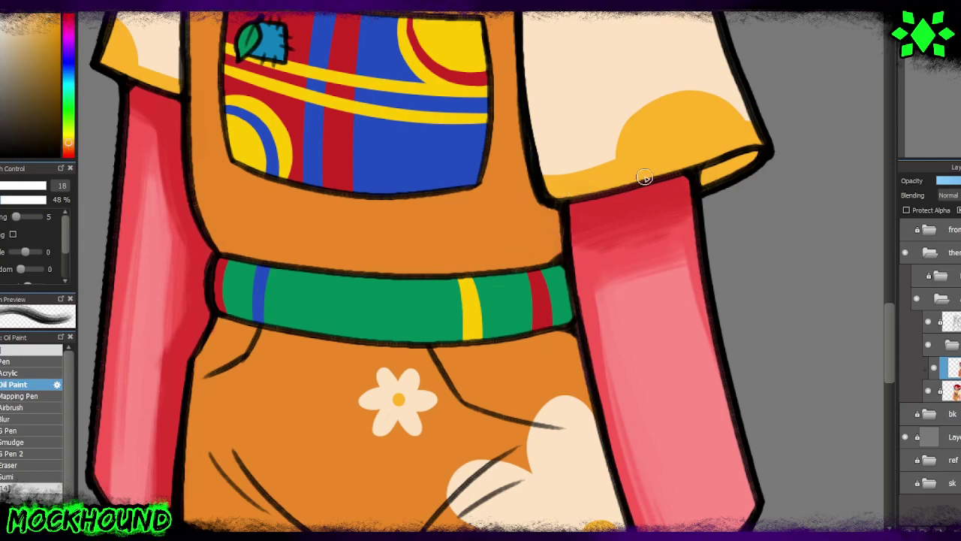
{"action": "scroll", "coordinate": [766, 253], "scroll_direction": "down", "scroll_amount": 5}
{"action": "scroll", "coordinate": [767, 253], "scroll_direction": "up", "scroll_amount": 1}
{"action": "scroll", "coordinate": [451, 225], "scroll_direction": "up", "scroll_amount": 5}
Step: Redo the left cheek highlight with a smaller brush and highlight the nose bridge
{"action": "left_click_drag", "start_coordinate": [364, 294], "coordinate": [343, 302]}
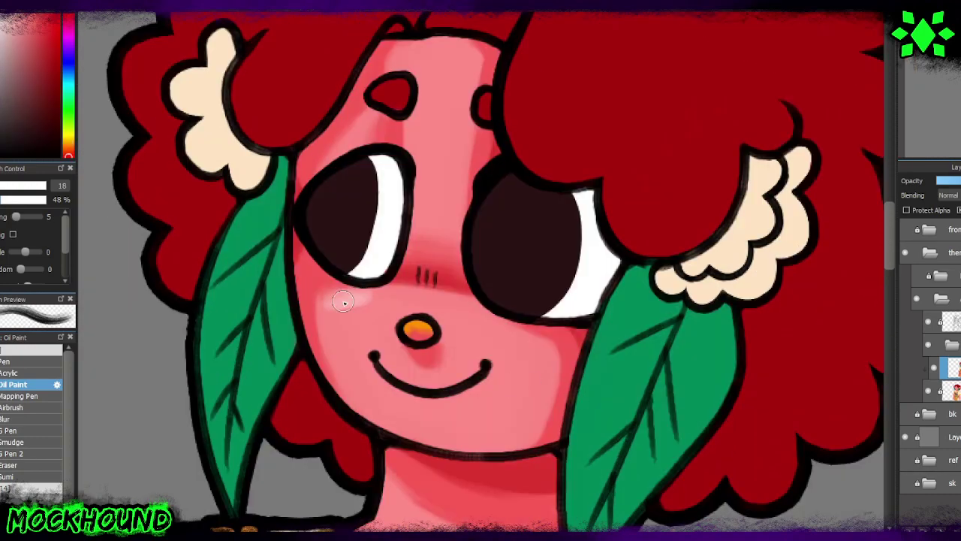
{"action": "key", "text": "ctrl+z"}
{"action": "left_click_drag", "start_coordinate": [44, 185], "coordinate": [30, 186]}
{"action": "left_click_drag", "start_coordinate": [326, 296], "coordinate": [346, 295]}
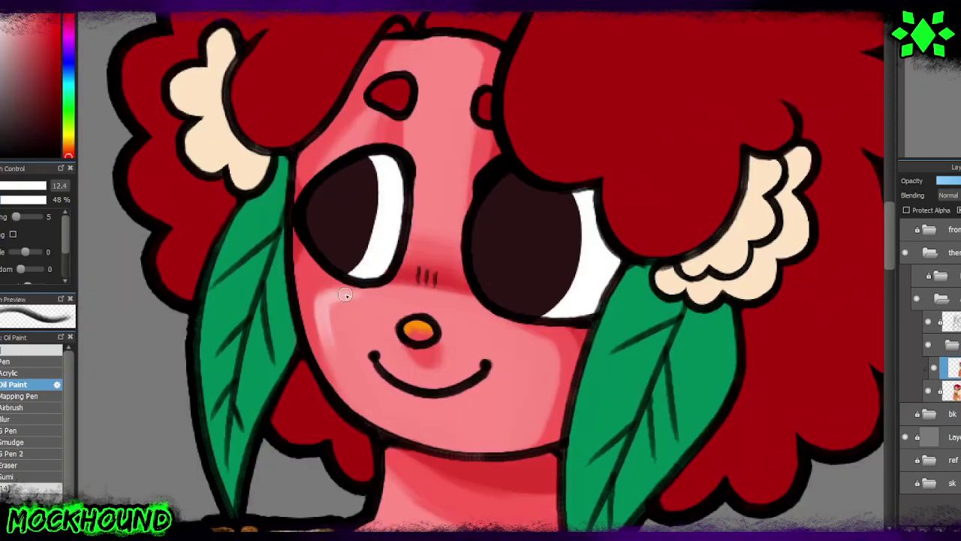
{"action": "left_click_drag", "start_coordinate": [429, 136], "coordinate": [425, 195]}
Step: Lighten the chin below the smile with a lighter red
{"action": "key", "text": "x"}
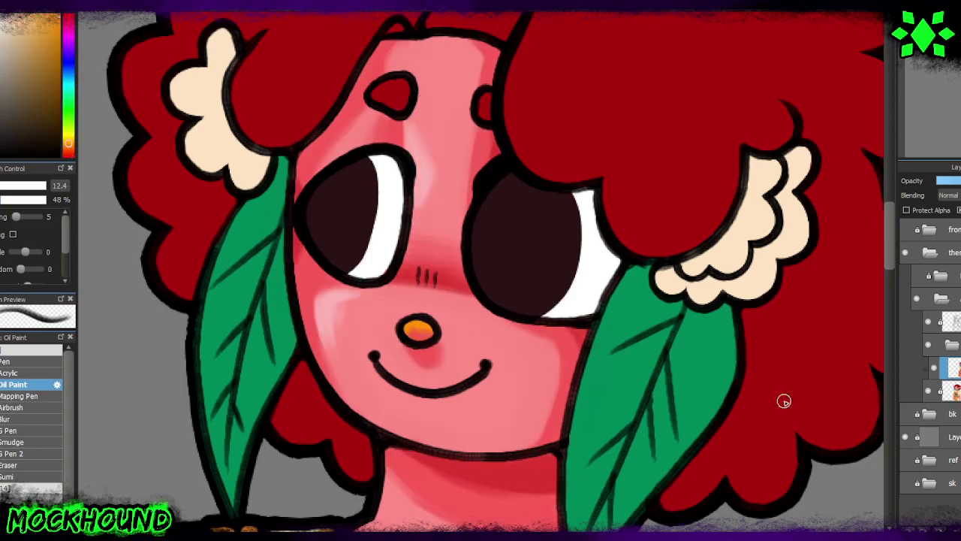
{"action": "key", "text": "x"}
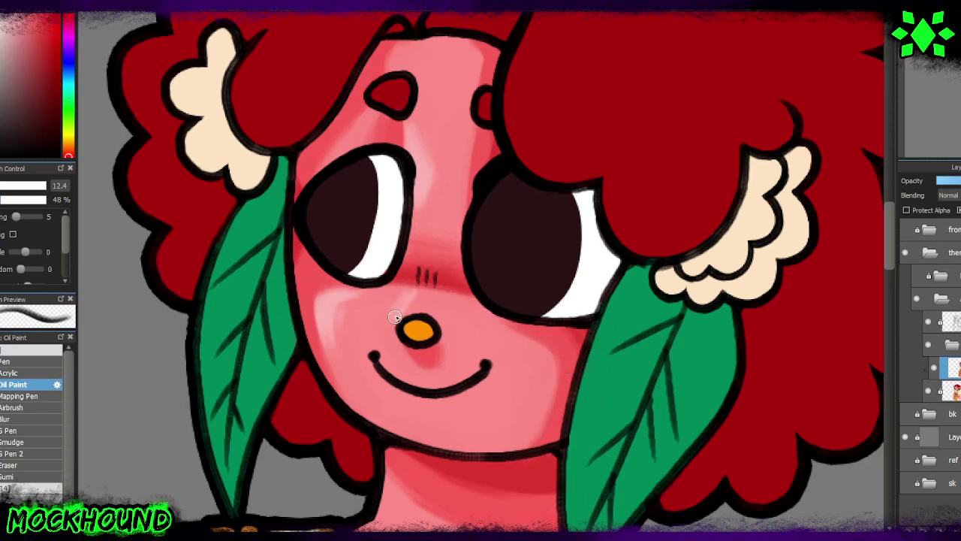
{"action": "left_click", "coordinate": [403, 361], "text": "alt"}
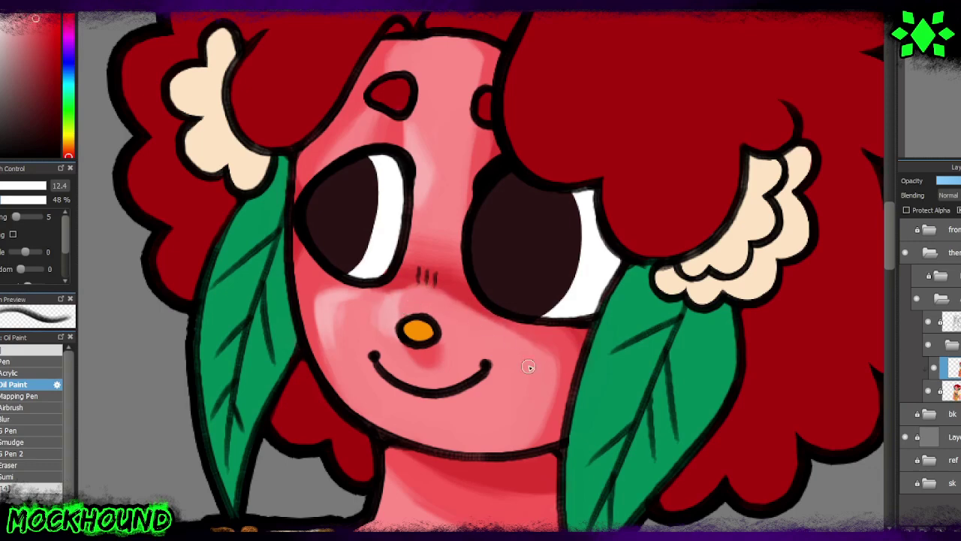
{"action": "left_click_drag", "start_coordinate": [342, 363], "coordinate": [368, 407]}
Step: Shade inside the smile and make the smile line bolder and darker
{"action": "scroll", "coordinate": [454, 464], "scroll_direction": "down", "scroll_amount": 5}
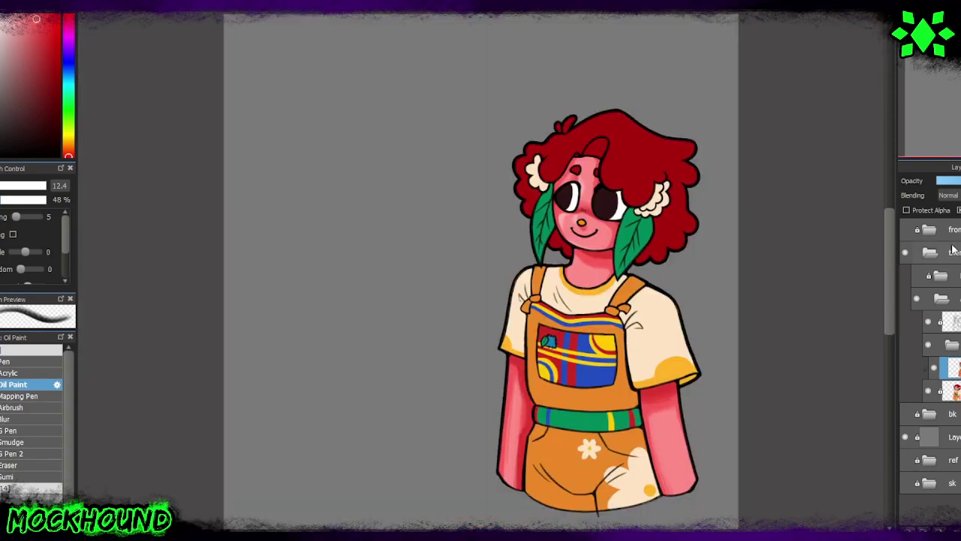
{"action": "scroll", "coordinate": [464, 247], "scroll_direction": "up", "scroll_amount": 4}
{"action": "scroll", "coordinate": [464, 247], "scroll_direction": "up", "scroll_amount": 1}
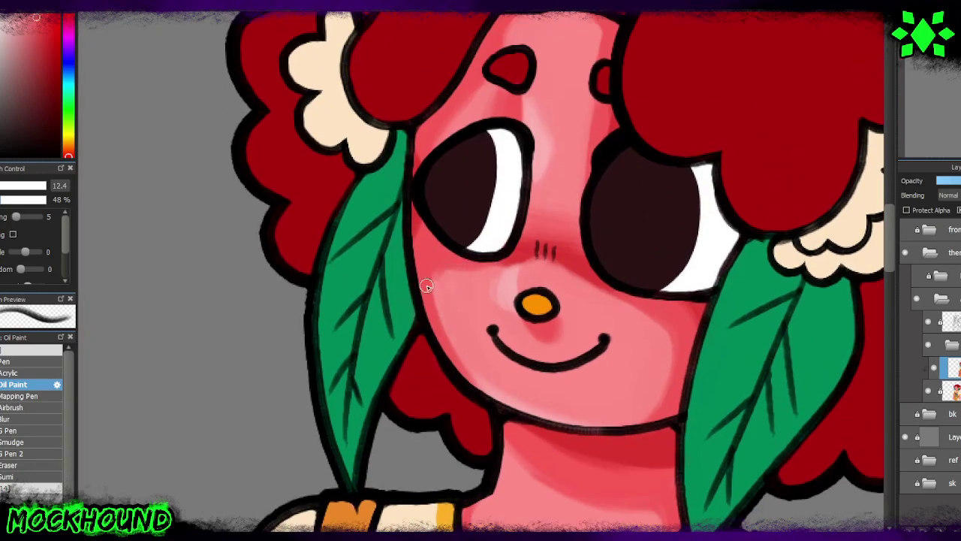
{"action": "key", "text": "bracketright"}
{"action": "key", "text": "bracketright"}
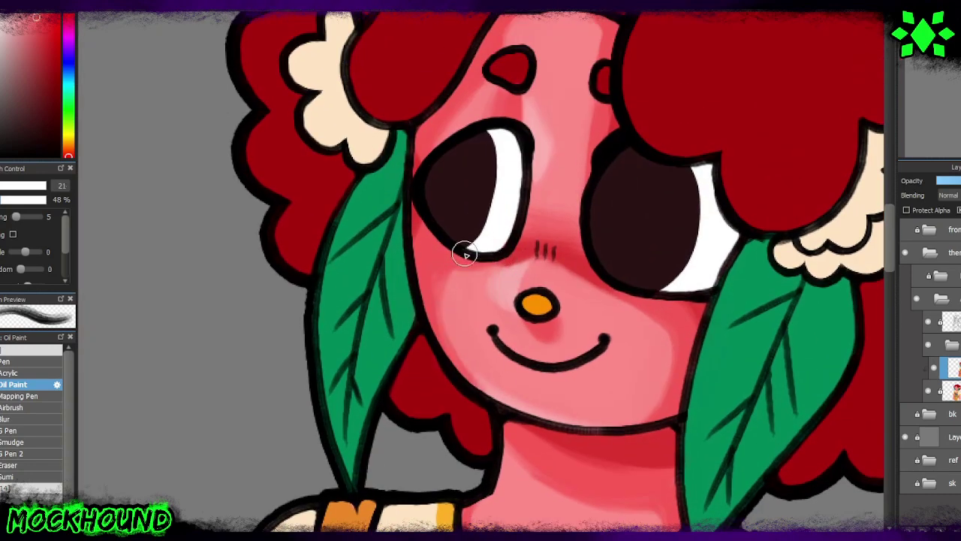
{"action": "key", "text": "bracketleft"}
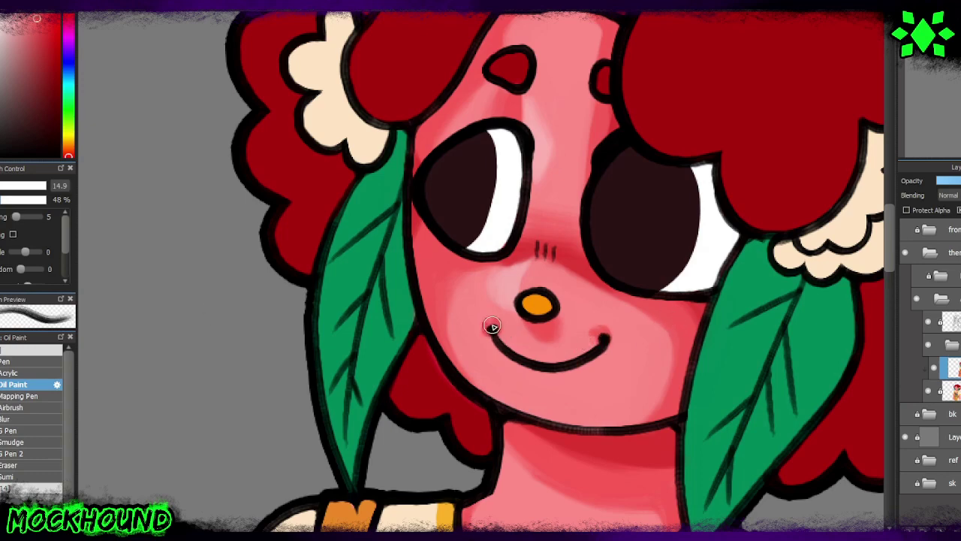
{"action": "mouse_move", "coordinate": [532, 365]}
{"action": "left_mouse_down"}
{"action": "mouse_move", "coordinate": [556, 347]}
{"action": "mouse_move", "coordinate": [578, 353]}
{"action": "mouse_move", "coordinate": [562, 318]}
{"action": "left_mouse_up"}
{"action": "key", "text": "bracketleft"}
{"action": "key", "text": "bracketleft"}
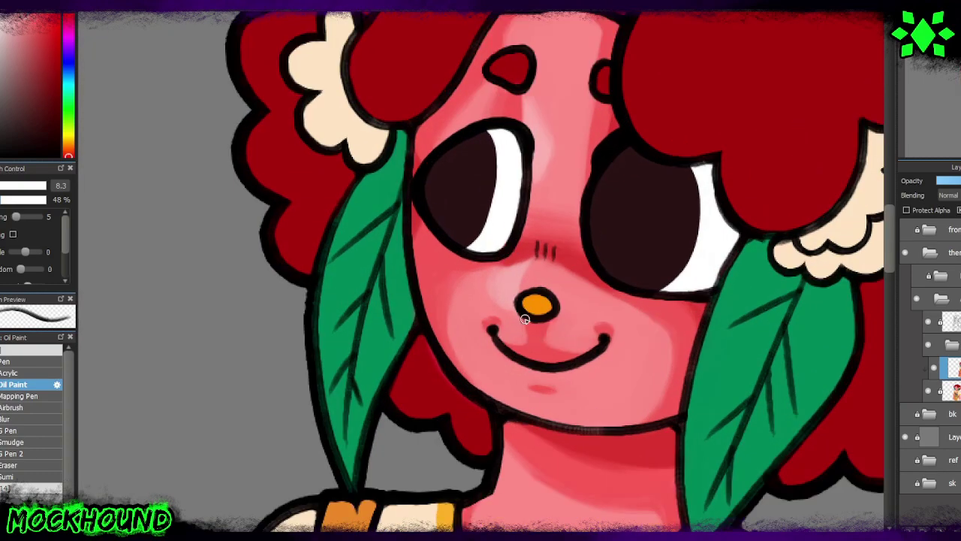
{"action": "left_click_drag", "start_coordinate": [537, 346], "coordinate": [518, 350]}
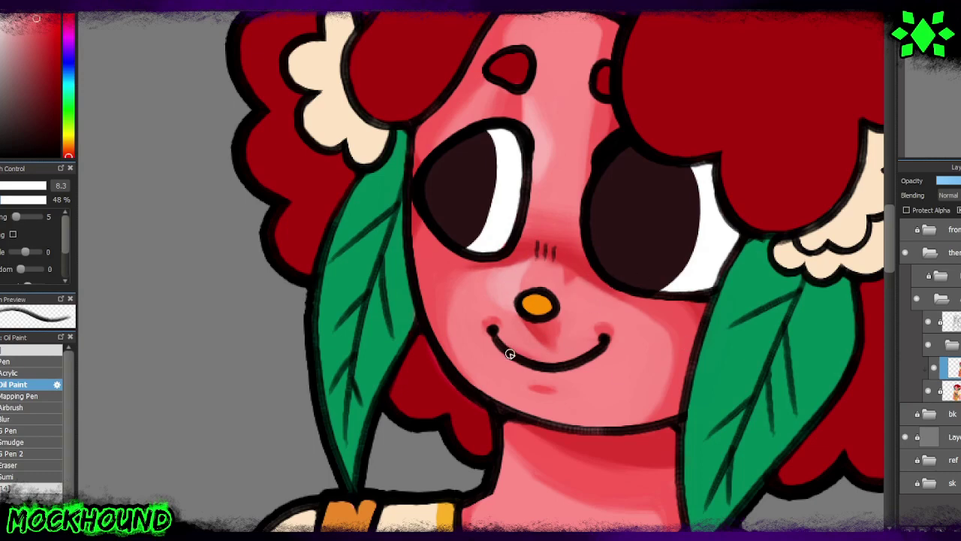
{"action": "left_click_drag", "start_coordinate": [510, 354], "coordinate": [563, 355]}
Step: Shade the right jaw, around and below the smile, and round its left end
{"action": "key", "text": "bracketright"}
{"action": "key", "text": "bracketright"}
{"action": "key", "text": "bracketright"}
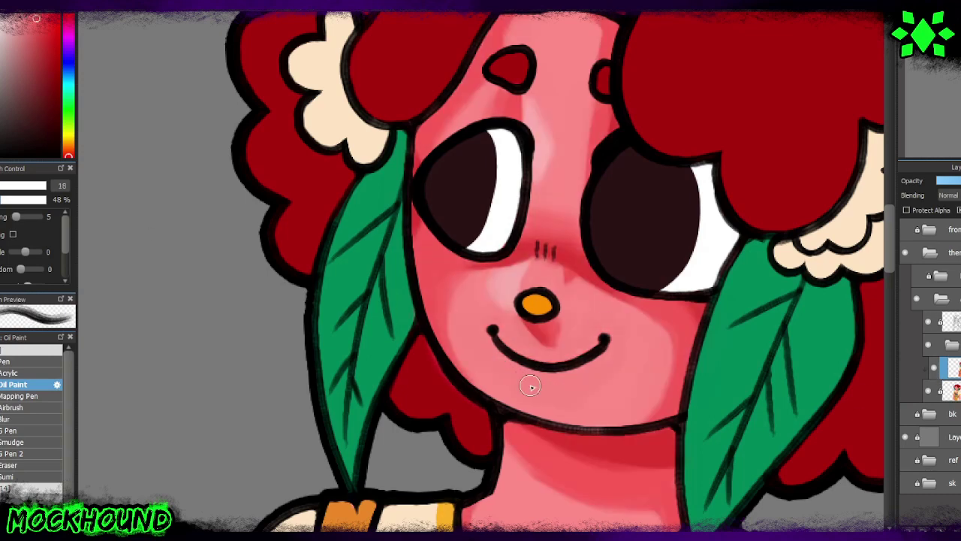
{"action": "left_click_drag", "start_coordinate": [638, 375], "coordinate": [663, 468]}
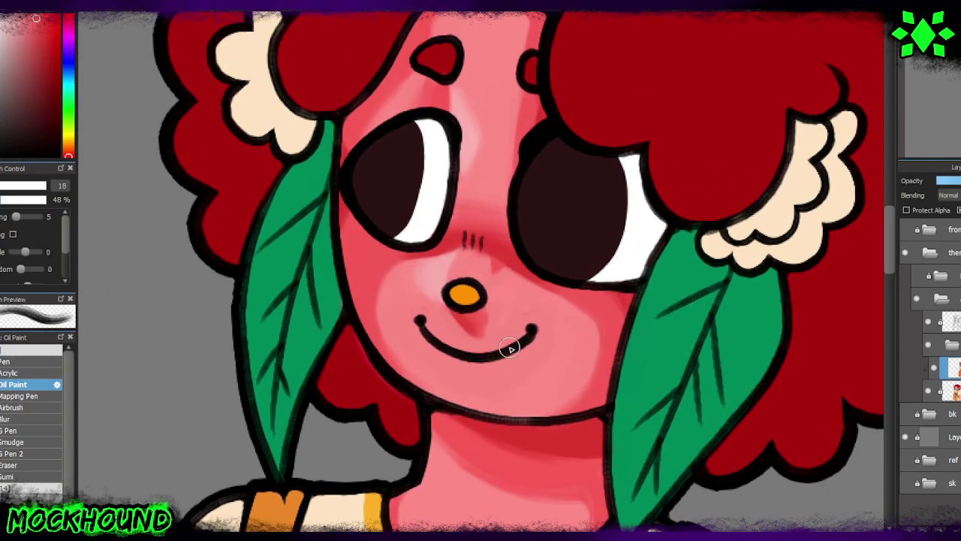
{"action": "mouse_move", "coordinate": [518, 323]}
{"action": "left_mouse_down"}
{"action": "mouse_move", "coordinate": [481, 345]}
{"action": "mouse_move", "coordinate": [446, 330]}
{"action": "left_mouse_up"}
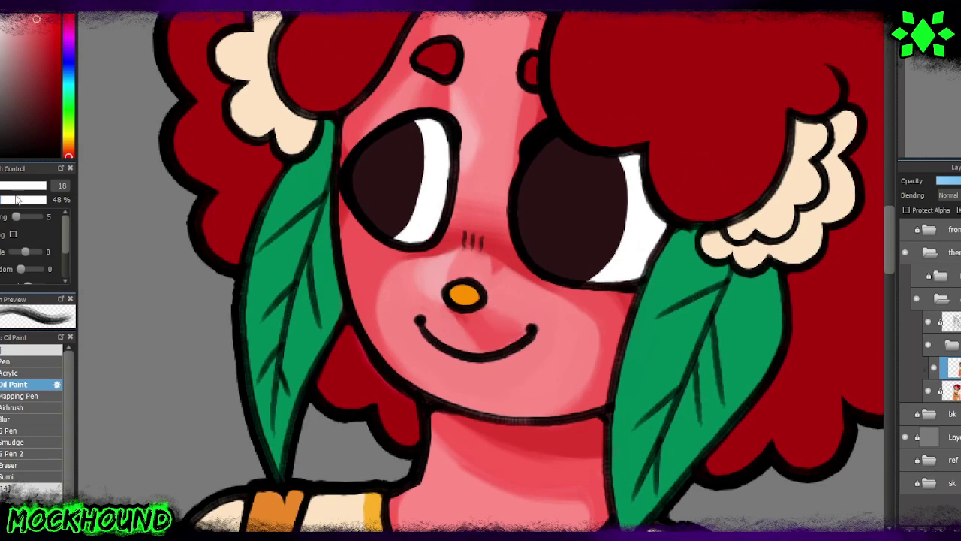
{"action": "key", "text": "bracketleft"}
{"action": "key", "text": "bracketleft"}
{"action": "left_click_drag", "start_coordinate": [450, 374], "coordinate": [496, 377]}
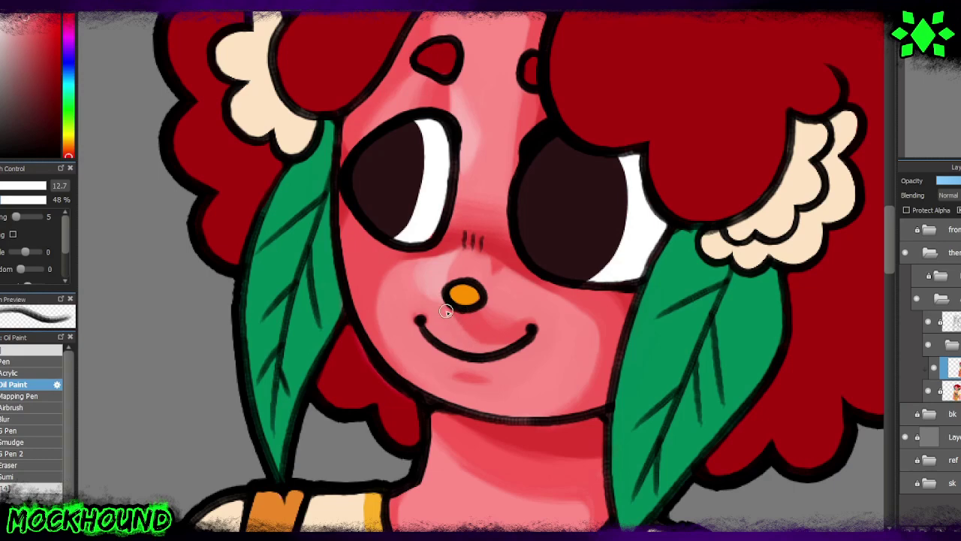
{"action": "left_click_drag", "start_coordinate": [379, 308], "coordinate": [432, 387]}
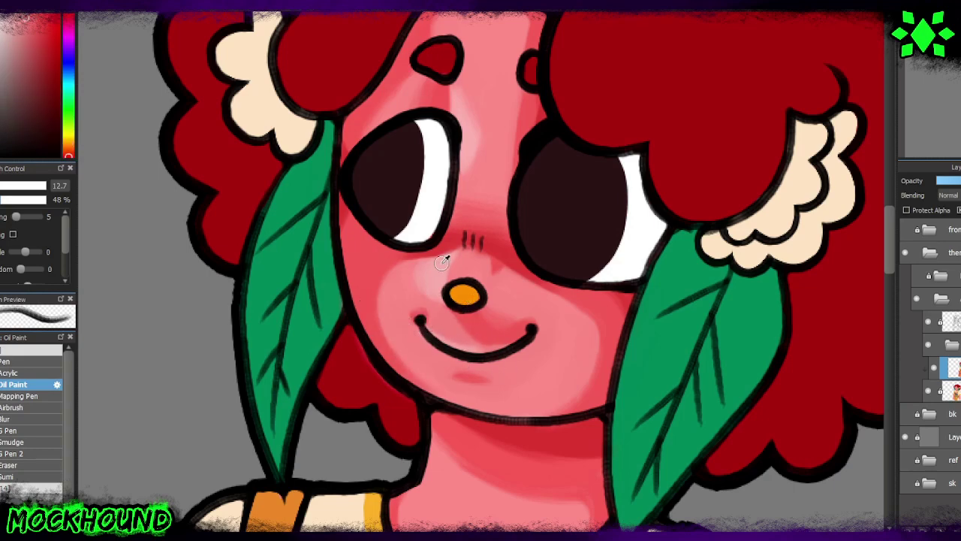
{"action": "key", "text": "ctrl+plus"}
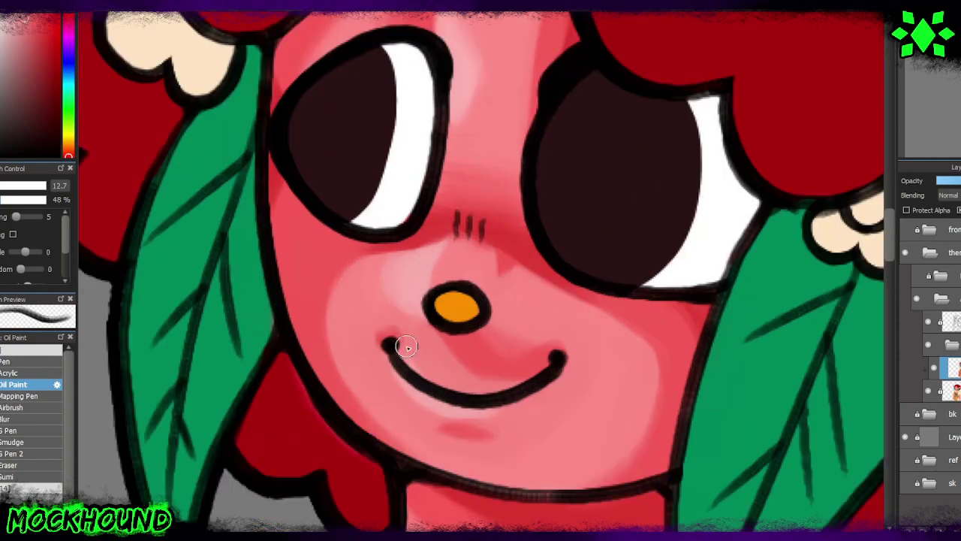
{"action": "left_click_drag", "start_coordinate": [407, 347], "coordinate": [392, 373]}
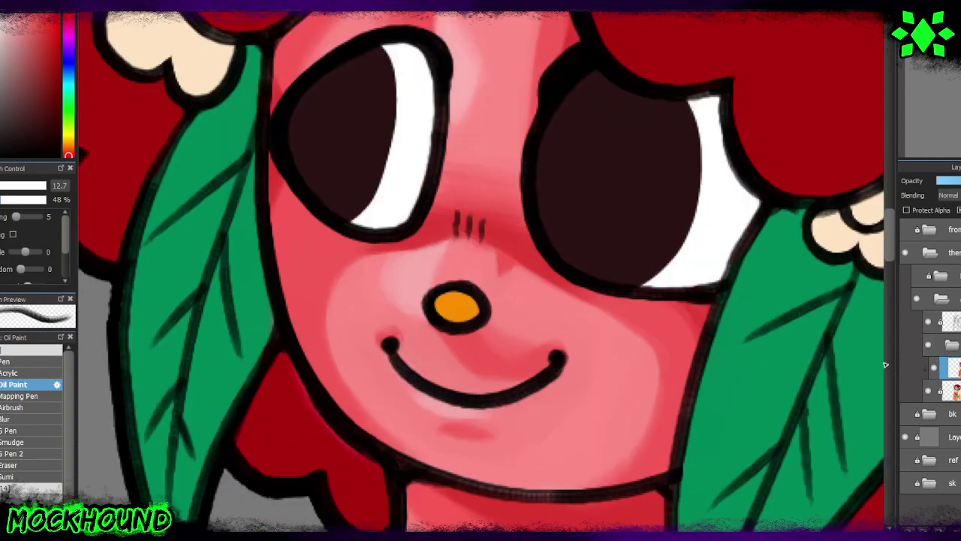
Step: Add a new layer and paint a third blush stroke under the eye
{"action": "key", "text": "ctrl+shift+n"}
{"action": "key", "text": "p"}
{"action": "key", "text": "ctrl+z"}
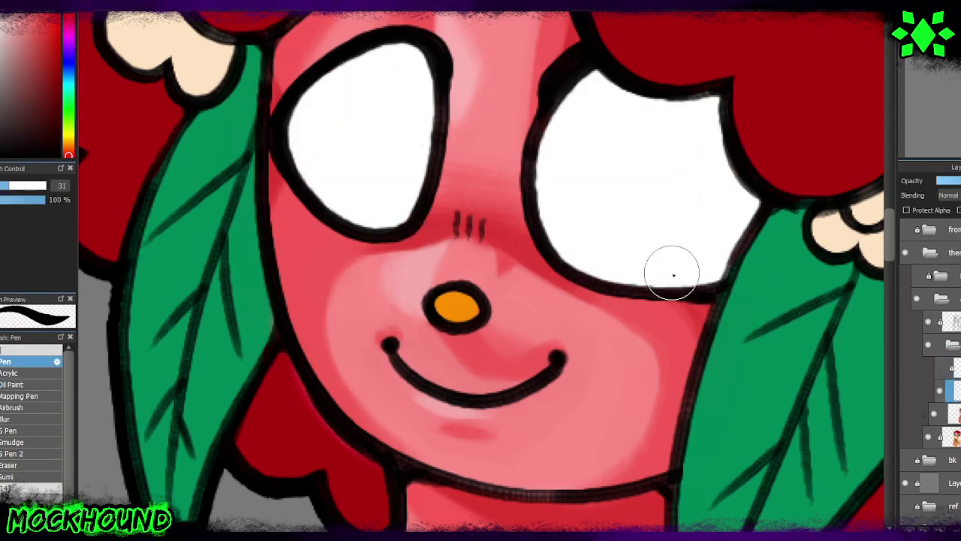
{"action": "key", "text": "ctrl+y"}
{"action": "left_click_drag", "start_coordinate": [22, 185], "coordinate": [2, 199]}
{"action": "left_click", "coordinate": [30, 383]}
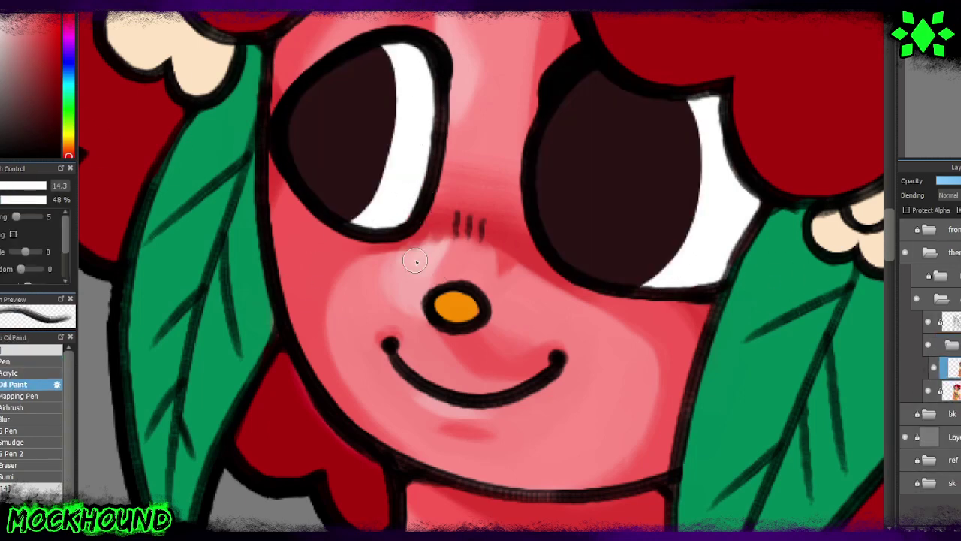
{"action": "left_click_drag", "start_coordinate": [456, 214], "coordinate": [456, 235]}
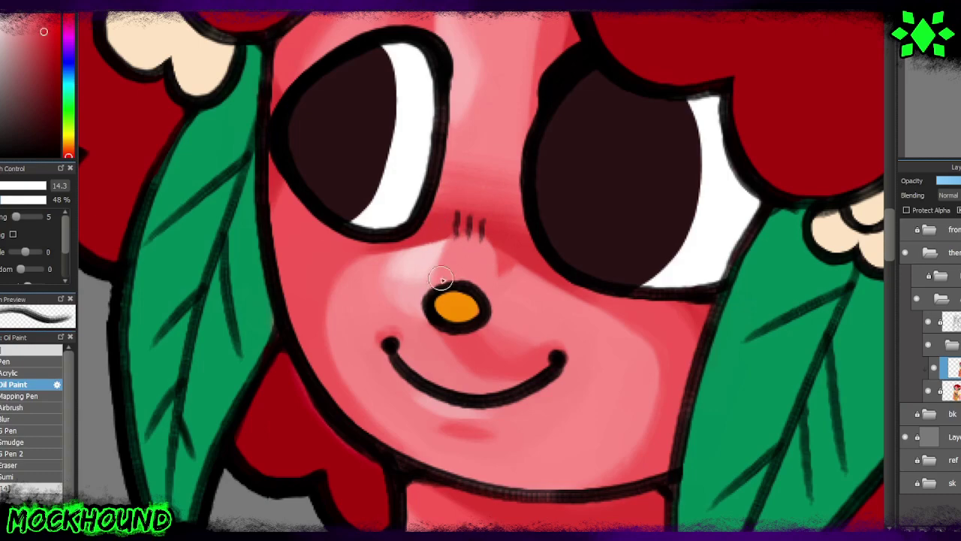
Step: Paint light highlight strokes down the right arm
{"action": "key", "text": "ctrl+minus"}
{"action": "key", "text": "ctrl+minus"}
{"action": "key", "text": "ctrl+minus"}
{"action": "key", "text": "ctrl+plus"}
{"action": "key", "text": "ctrl+plus"}
{"action": "key", "text": "ctrl+plus"}
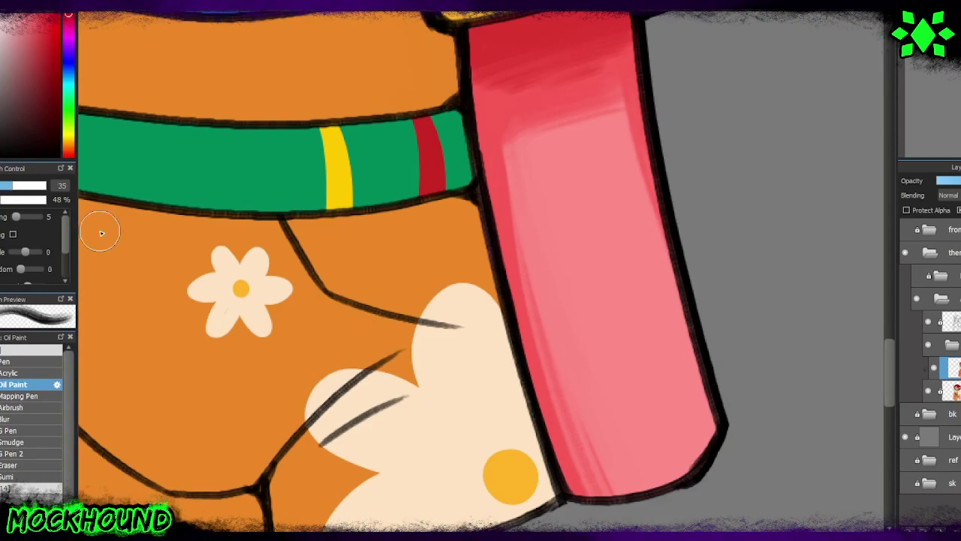
{"action": "left_click_drag", "start_coordinate": [585, 248], "coordinate": [623, 481]}
{"action": "mouse_move", "coordinate": [534, 226]}
{"action": "left_mouse_down"}
{"action": "mouse_move", "coordinate": [567, 150]}
{"action": "mouse_move", "coordinate": [547, 161]}
{"action": "mouse_move", "coordinate": [633, 403]}
{"action": "left_mouse_up"}
Step: Shade the left arm with darker red
{"action": "key", "text": "ctrl+minus"}
{"action": "key", "text": "ctrl+minus"}
{"action": "key", "text": "ctrl+plus"}
{"action": "key", "text": "ctrl+plus"}
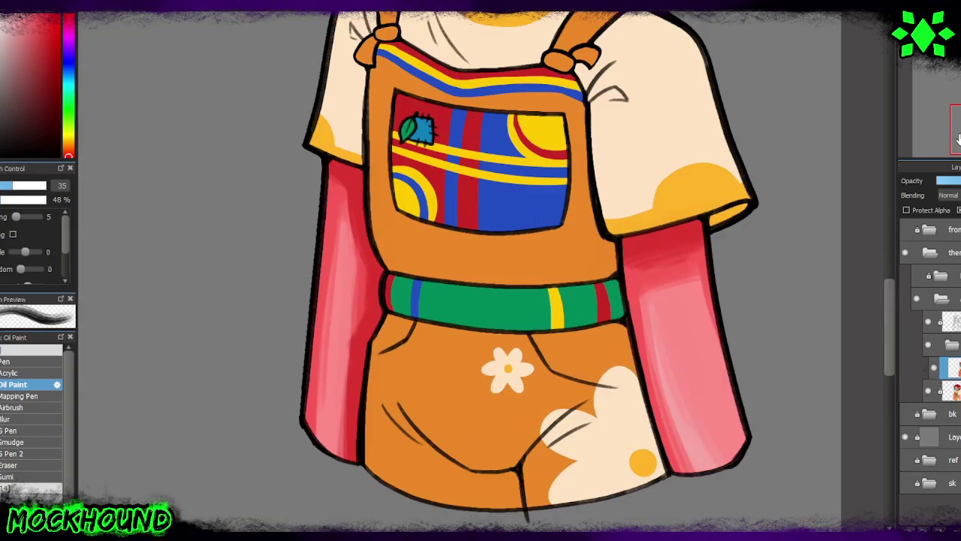
{"action": "mouse_move", "coordinate": [340, 204]}
{"action": "left_mouse_down"}
{"action": "mouse_move", "coordinate": [347, 305]}
{"action": "mouse_move", "coordinate": [338, 466]}
{"action": "left_mouse_up"}
{"action": "left_click_drag", "start_coordinate": [342, 180], "coordinate": [353, 293]}
{"action": "mouse_move", "coordinate": [319, 417]}
{"action": "left_mouse_down"}
{"action": "mouse_move", "coordinate": [333, 224]}
{"action": "mouse_move", "coordinate": [323, 436]}
{"action": "left_mouse_up"}
{"action": "left_click_drag", "start_coordinate": [330, 225], "coordinate": [315, 275]}
Step: Shade the left edge of the hair in darker red with the Oil Paint brush
{"action": "key", "text": "ctrl+plus"}
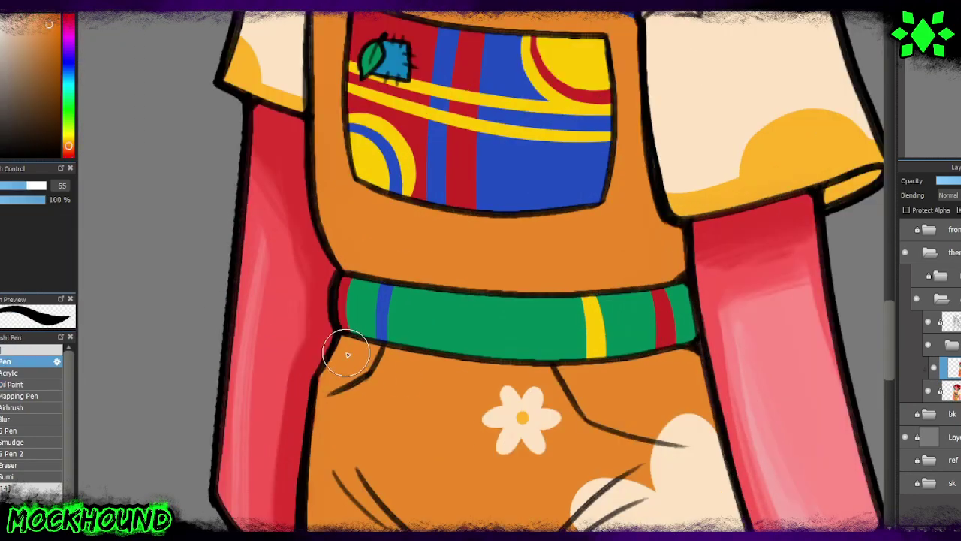
{"action": "scroll", "coordinate": [775, 306], "scroll_direction": "up", "scroll_amount": 10}
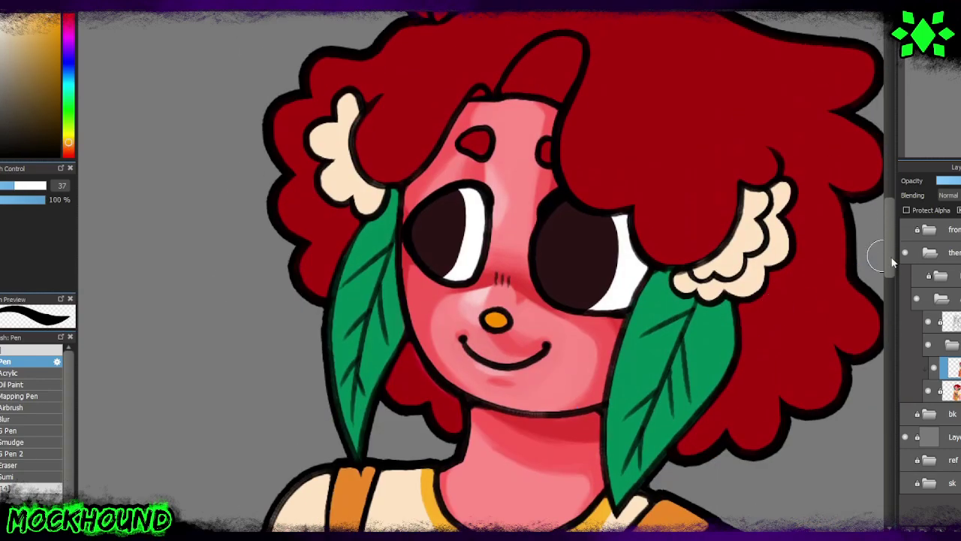
{"action": "scroll", "coordinate": [892, 262], "scroll_direction": "down", "scroll_amount": 3}
{"action": "left_click", "coordinate": [449, 332], "text": "alt"}
{"action": "scroll", "coordinate": [728, 298], "scroll_direction": "up", "scroll_amount": 2}
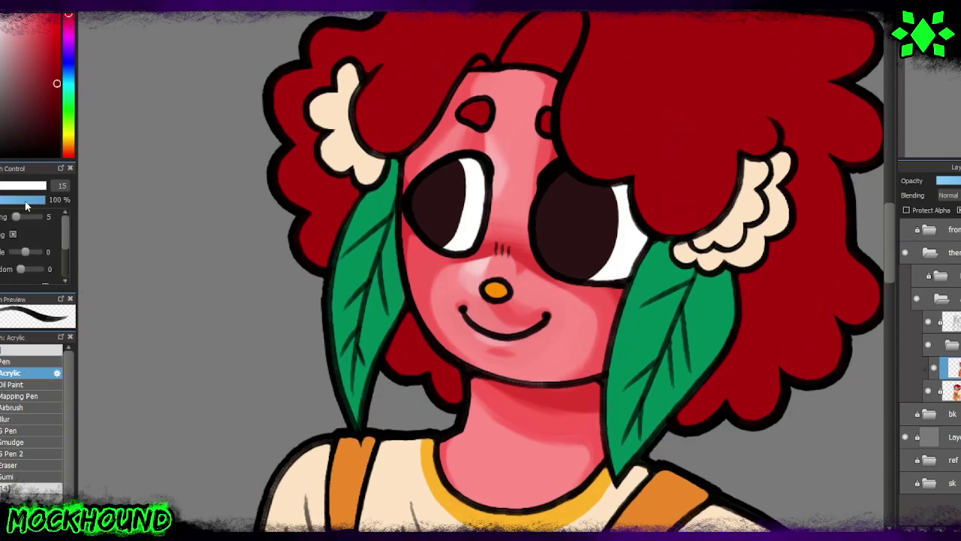
{"action": "key", "text": "a"}
{"action": "scroll", "coordinate": [403, 372], "scroll_direction": "up", "scroll_amount": 2}
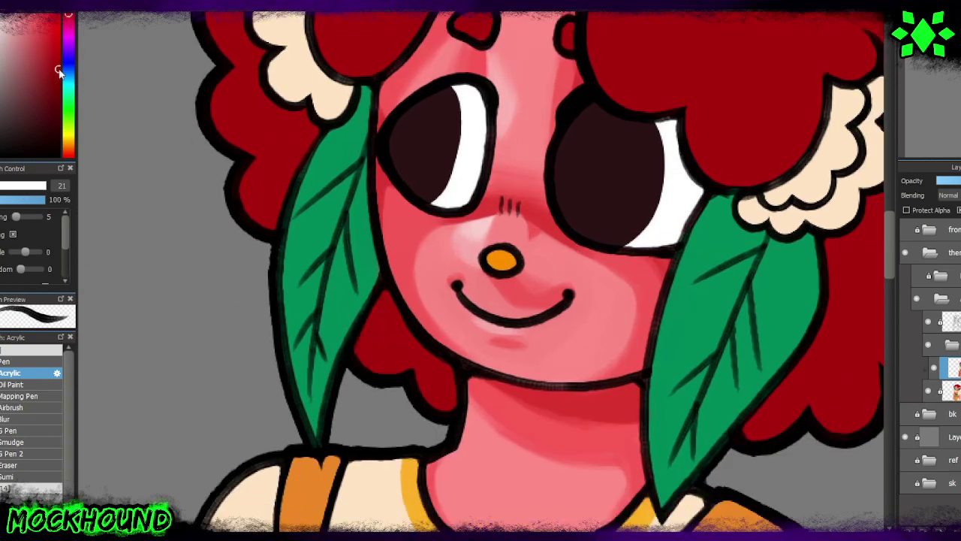
{"action": "left_click", "coordinate": [15, 383]}
{"action": "left_click_drag", "start_coordinate": [56, 81], "coordinate": [57, 89]}
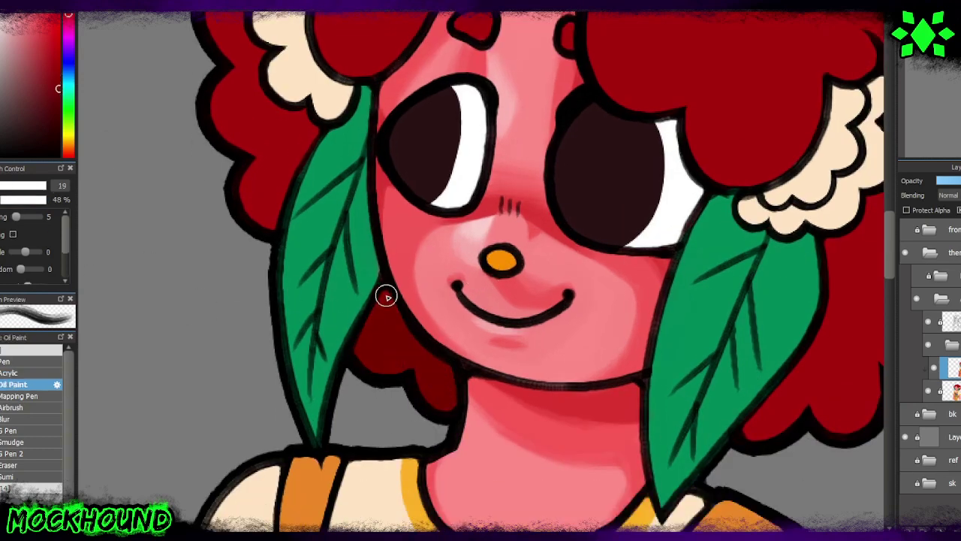
{"action": "scroll", "coordinate": [295, 249], "scroll_direction": "up", "scroll_amount": 5}
{"action": "left_click_drag", "start_coordinate": [271, 256], "coordinate": [222, 102]}
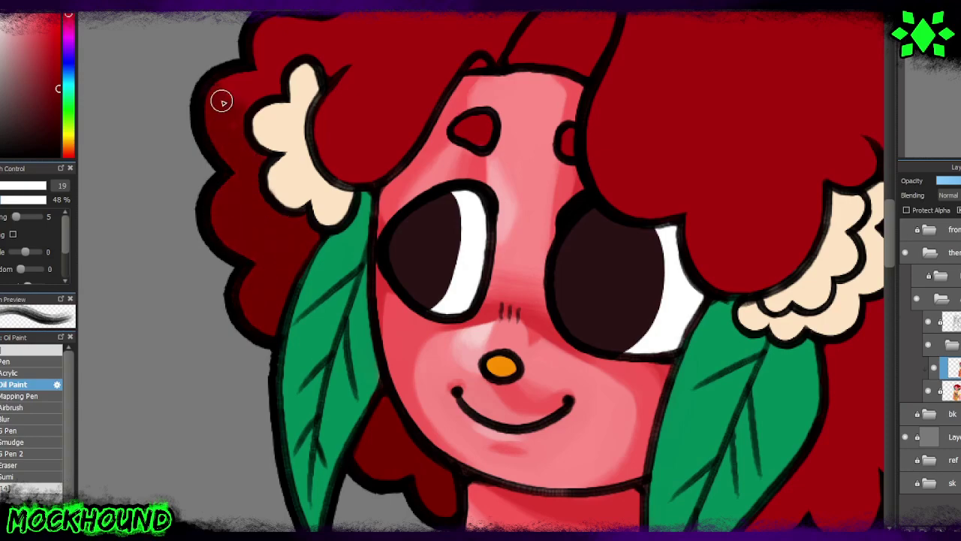
Step: Fill the lower-right hair with dark red, adding lighter strokes on the upper-right hair
{"action": "scroll", "coordinate": [289, 188], "scroll_direction": "right", "scroll_amount": 5}
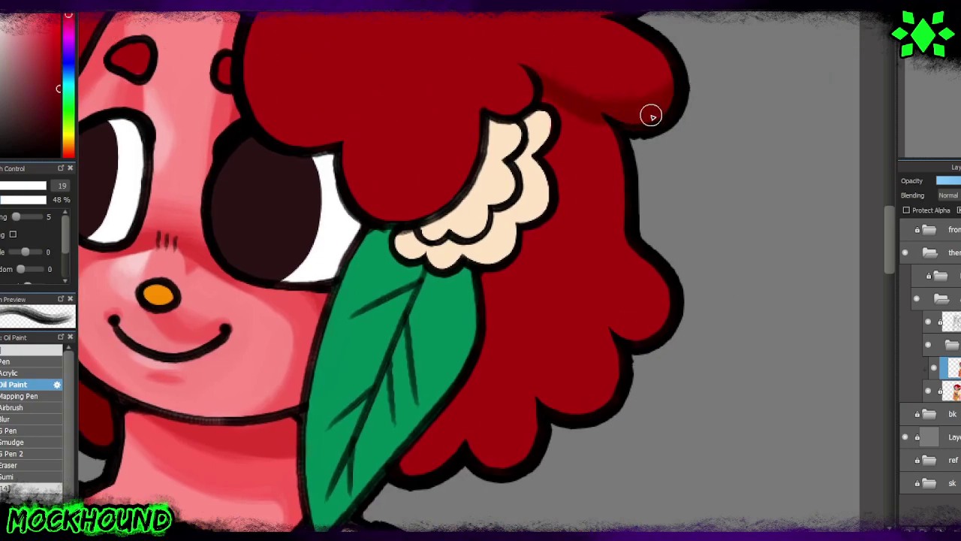
{"action": "left_click", "coordinate": [15, 361]}
{"action": "mouse_move", "coordinate": [414, 461]}
{"action": "left_mouse_down"}
{"action": "mouse_move", "coordinate": [487, 279]}
{"action": "mouse_move", "coordinate": [570, 195]}
{"action": "left_mouse_up"}
{"action": "left_click_drag", "start_coordinate": [409, 432], "coordinate": [558, 247]}
{"action": "left_click", "coordinate": [15, 384]}
{"action": "mouse_move", "coordinate": [597, 180]}
{"action": "left_mouse_down"}
{"action": "mouse_move", "coordinate": [607, 217]}
{"action": "mouse_move", "coordinate": [579, 143]}
{"action": "left_mouse_up"}
Step: Paint lighter red across the lower-right curls and darker shading beside the leaf
{"action": "left_click", "coordinate": [536, 189], "text": "alt"}
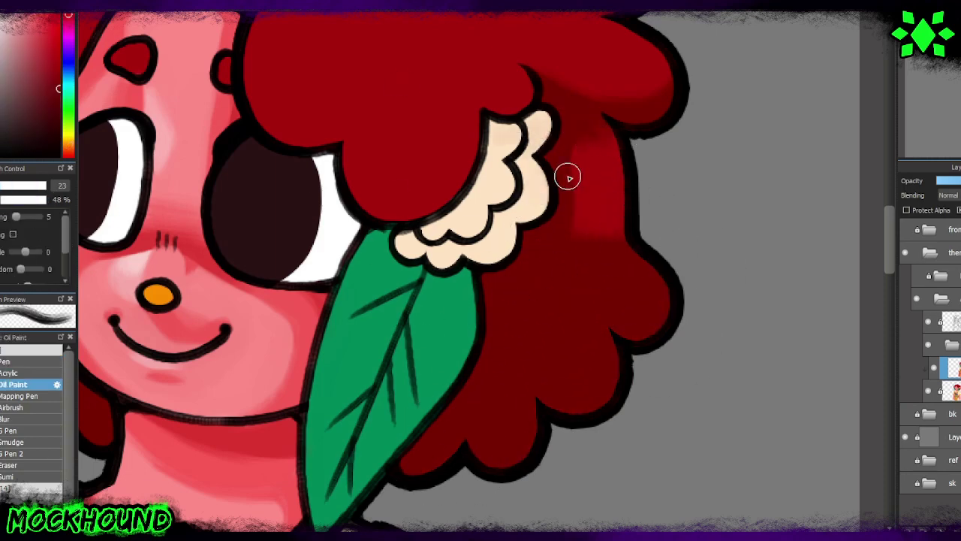
{"action": "mouse_move", "coordinate": [589, 246]}
{"action": "left_mouse_down"}
{"action": "mouse_move", "coordinate": [570, 275]}
{"action": "mouse_move", "coordinate": [606, 369]}
{"action": "mouse_move", "coordinate": [605, 403]}
{"action": "mouse_move", "coordinate": [525, 401]}
{"action": "left_mouse_up"}
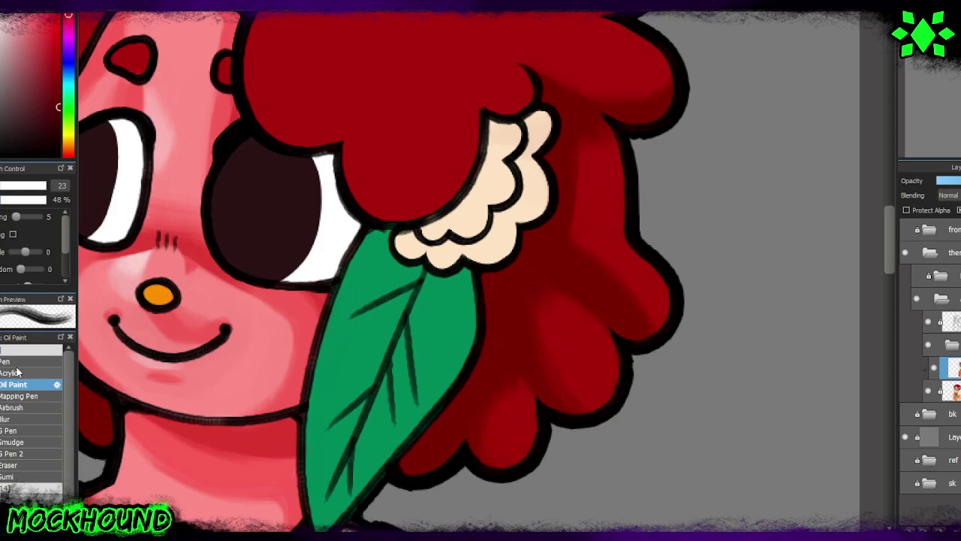
{"action": "key", "text": "bracketleft"}
{"action": "left_click_drag", "start_coordinate": [473, 276], "coordinate": [494, 359]}
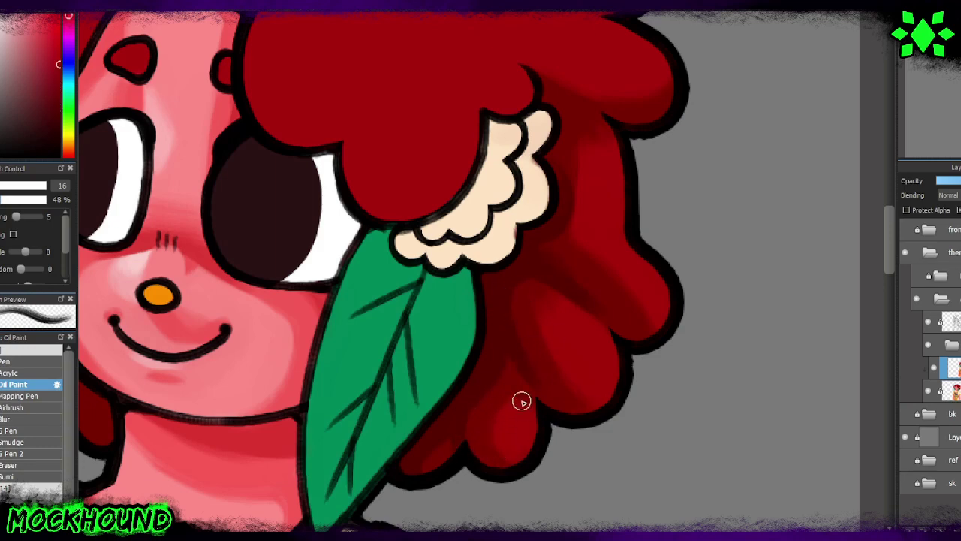
{"action": "scroll", "coordinate": [502, 371], "scroll_direction": "up", "scroll_amount": 2}
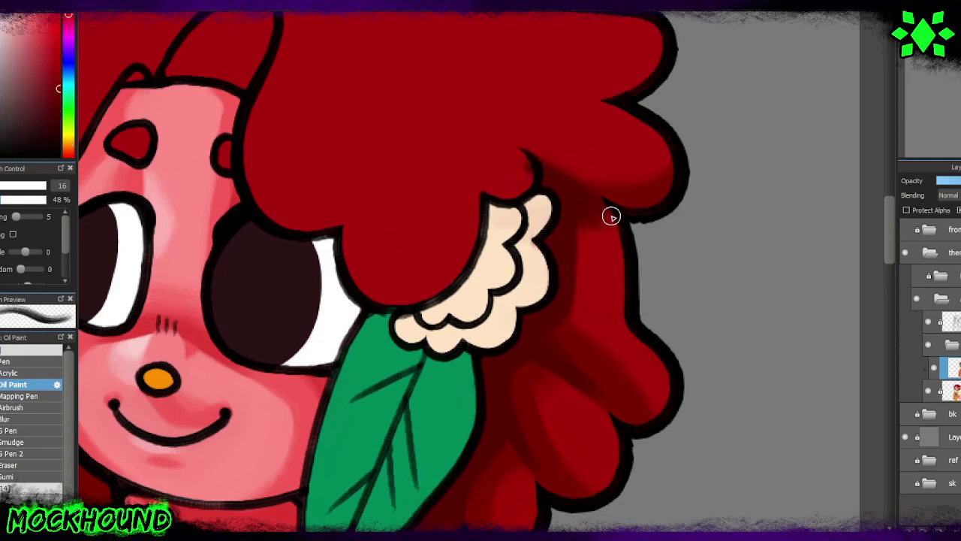
{"action": "left_click_drag", "start_coordinate": [612, 217], "coordinate": [625, 331]}
Step: Pan across the face to reveal more hair and pick a different red
{"action": "left_click_drag", "start_coordinate": [379, 426], "coordinate": [861, 275]}
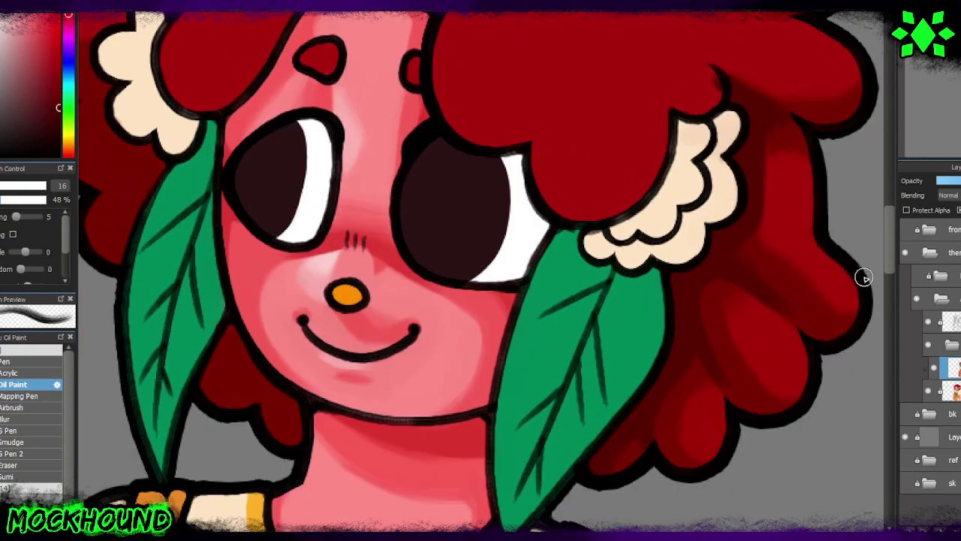
{"action": "left_click_drag", "start_coordinate": [371, 48], "coordinate": [361, 158]}
{"action": "left_click_drag", "start_coordinate": [535, 437], "coordinate": [470, 475]}
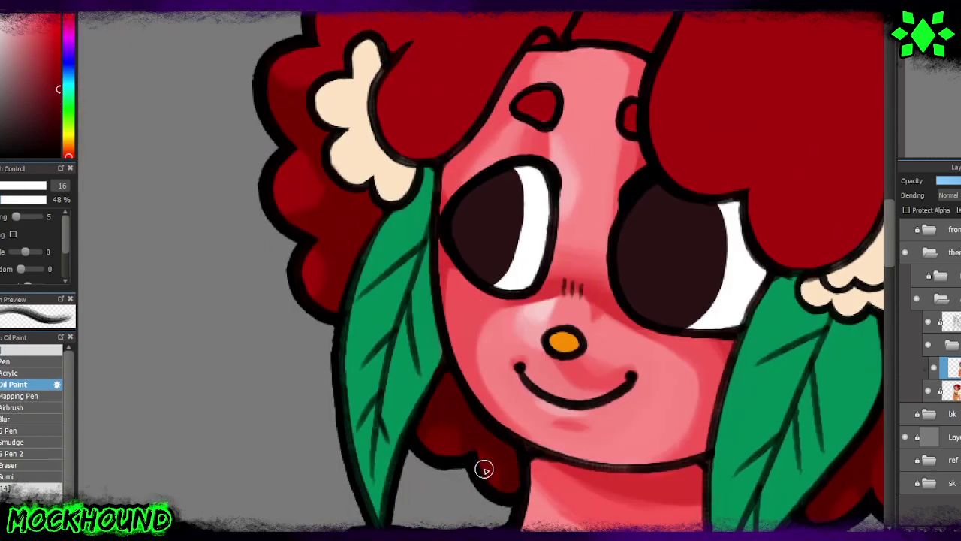
{"action": "left_click_drag", "start_coordinate": [305, 93], "coordinate": [311, 184]}
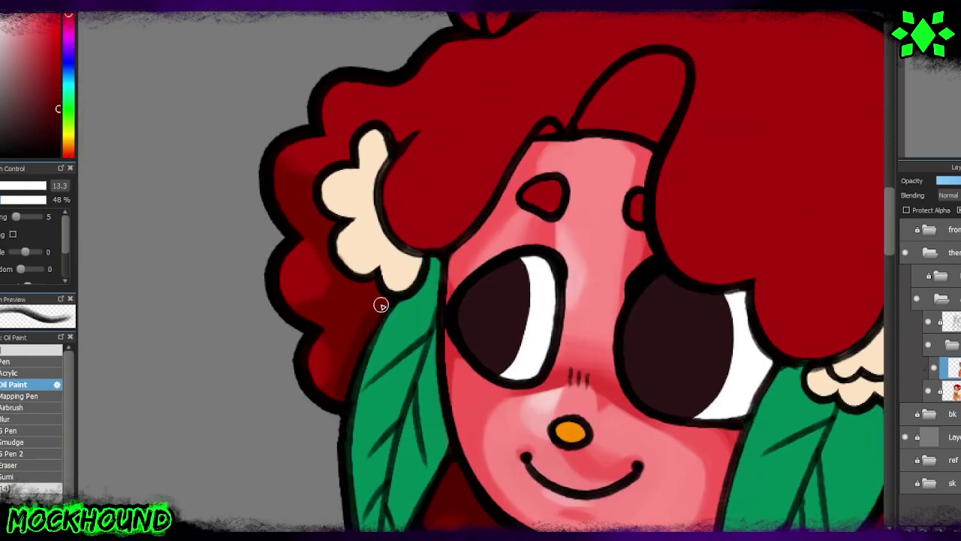
{"action": "left_click", "coordinate": [310, 320], "text": "alt"}
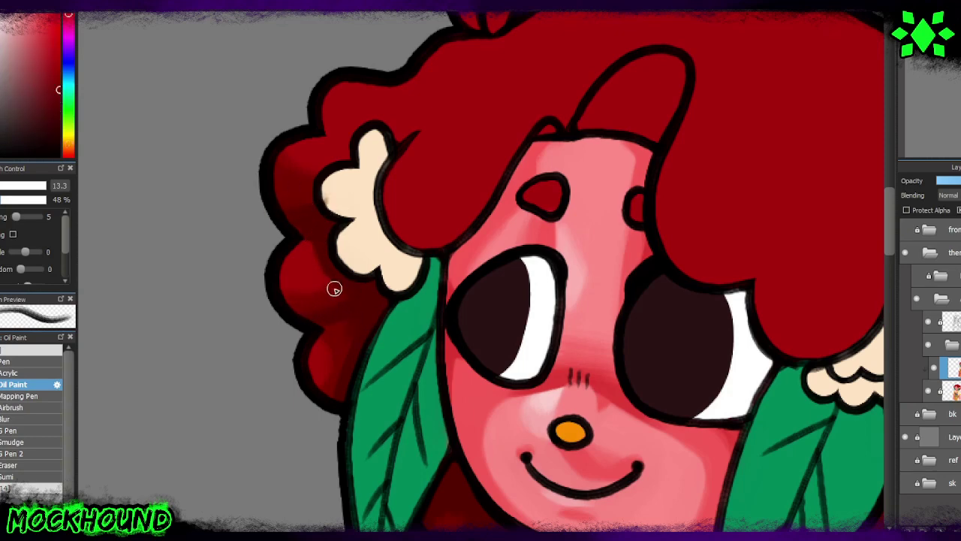
{"action": "scroll", "coordinate": [348, 383], "scroll_direction": "down", "scroll_amount": 5}
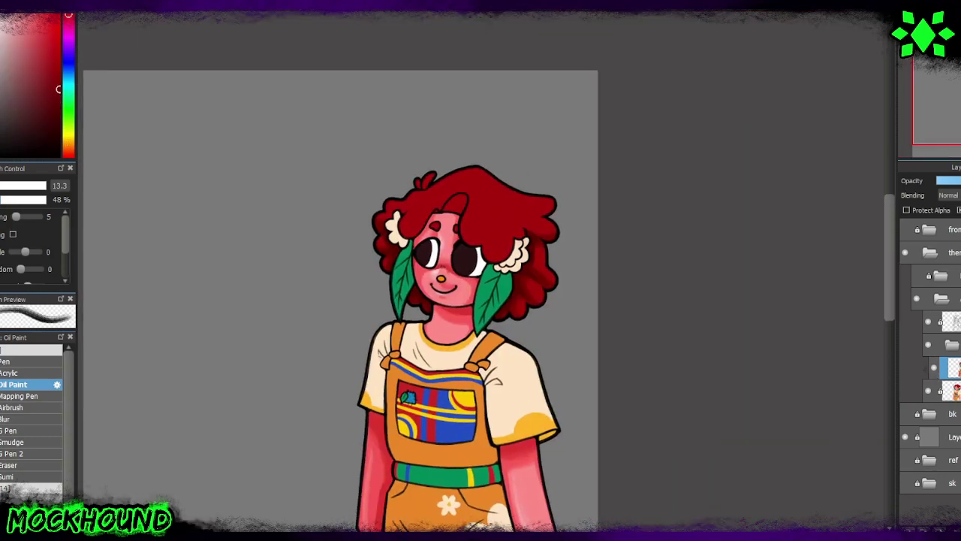
Step: Enlarge the Oil Paint brush and darken the red hair tuft above the forehead
{"action": "scroll", "coordinate": [639, 365], "scroll_direction": "up", "scroll_amount": 5}
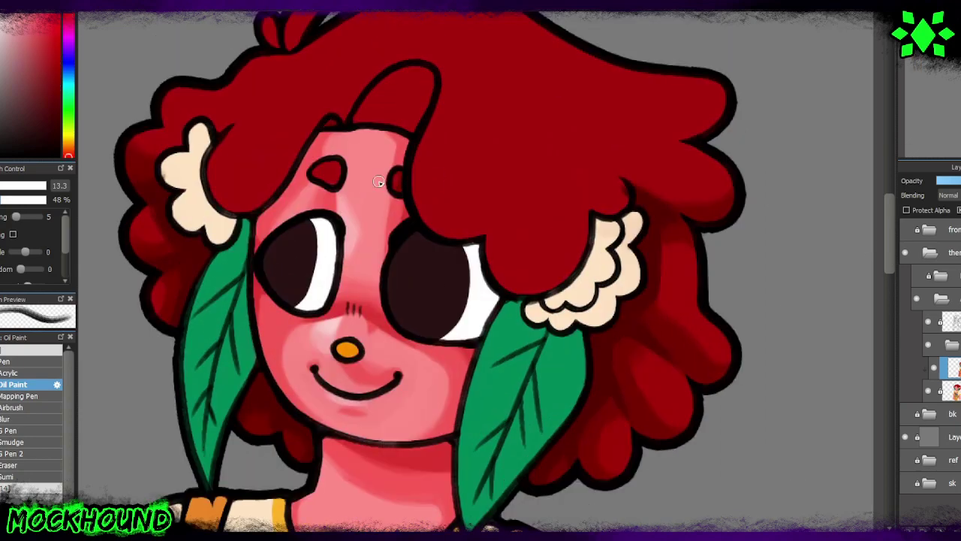
{"action": "key", "text": "bracketright"}
{"action": "mouse_move", "coordinate": [363, 105]}
{"action": "left_mouse_down"}
{"action": "mouse_move", "coordinate": [405, 75]}
{"action": "mouse_move", "coordinate": [365, 113]}
{"action": "left_mouse_up"}
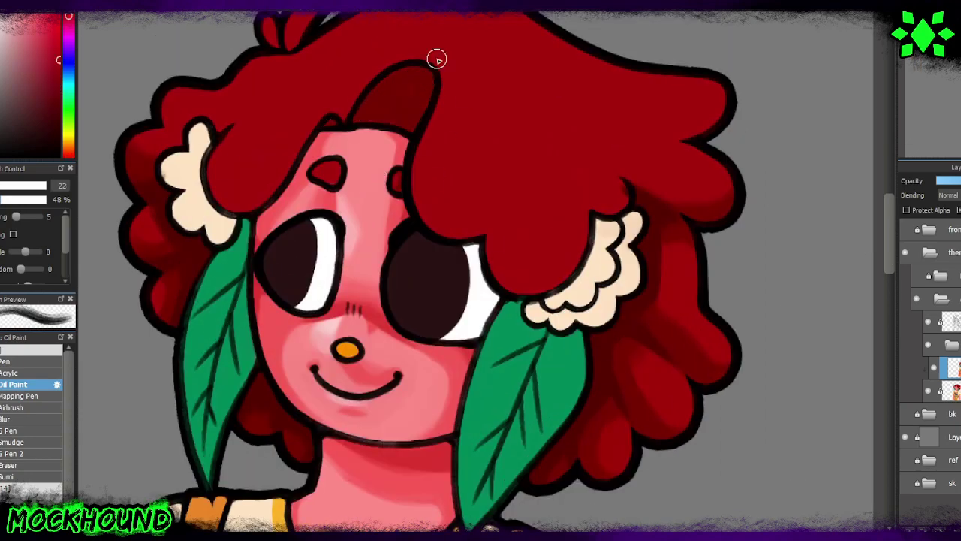
{"action": "scroll", "coordinate": [481, 270], "scroll_direction": "up", "scroll_amount": 2}
{"action": "mouse_move", "coordinate": [398, 42]}
{"action": "left_mouse_down"}
{"action": "mouse_move", "coordinate": [369, 76]}
{"action": "mouse_move", "coordinate": [312, 99]}
{"action": "left_mouse_up"}
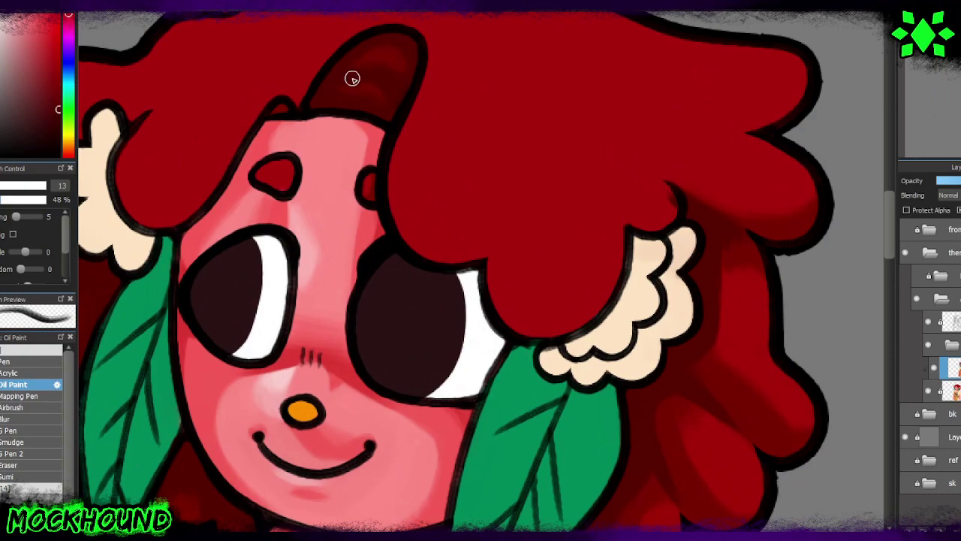
Step: Paint lighter red scalloped highlights across the upper hair and right fringe
{"action": "scroll", "coordinate": [280, 243], "scroll_direction": "down", "scroll_amount": 5}
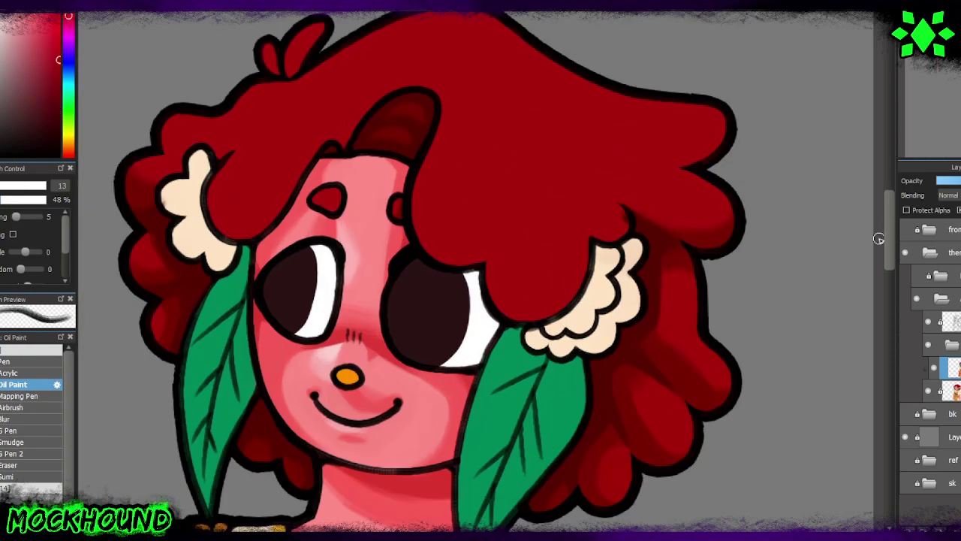
{"action": "scroll", "coordinate": [442, 257], "scroll_direction": "up", "scroll_amount": 3}
{"action": "left_click_drag", "start_coordinate": [223, 153], "coordinate": [270, 208]}
{"action": "mouse_move", "coordinate": [424, 199]}
{"action": "left_mouse_down"}
{"action": "mouse_move", "coordinate": [470, 238]}
{"action": "mouse_move", "coordinate": [597, 190]}
{"action": "mouse_move", "coordinate": [420, 222]}
{"action": "left_mouse_up"}
{"action": "left_click", "coordinate": [345, 171], "text": "alt"}
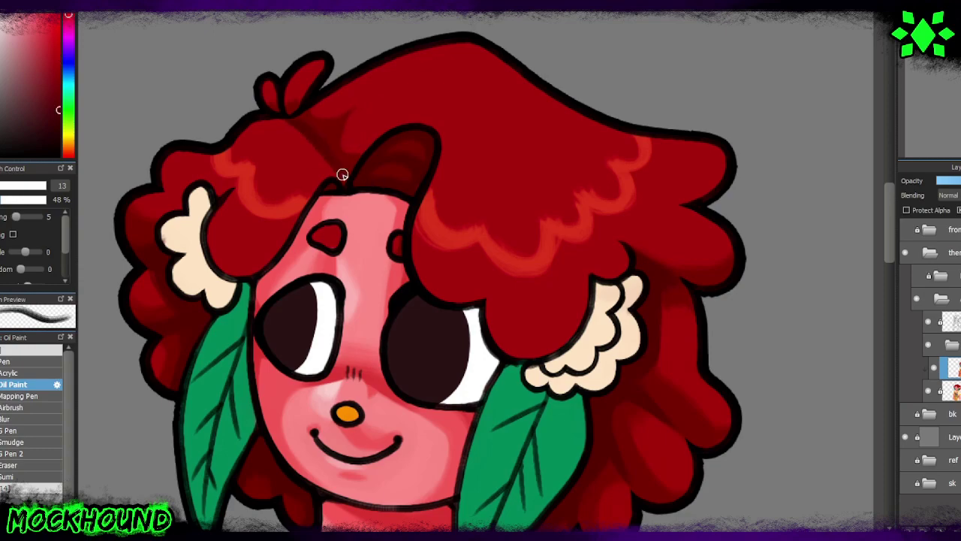
Step: Brighten the left and lower-left hair with brighter red strokes
{"action": "left_click", "coordinate": [342, 99], "text": "alt"}
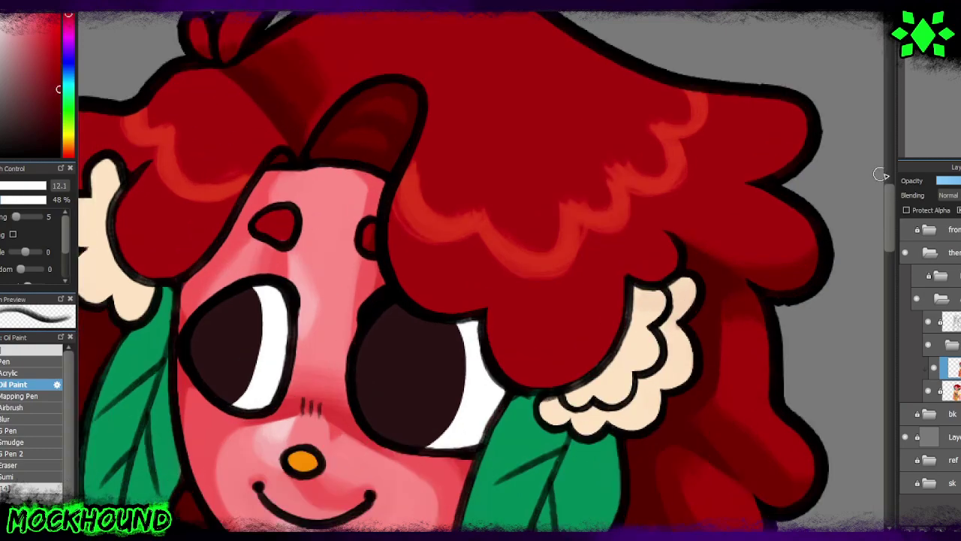
{"action": "scroll", "coordinate": [259, 173], "scroll_direction": "up", "scroll_amount": 2}
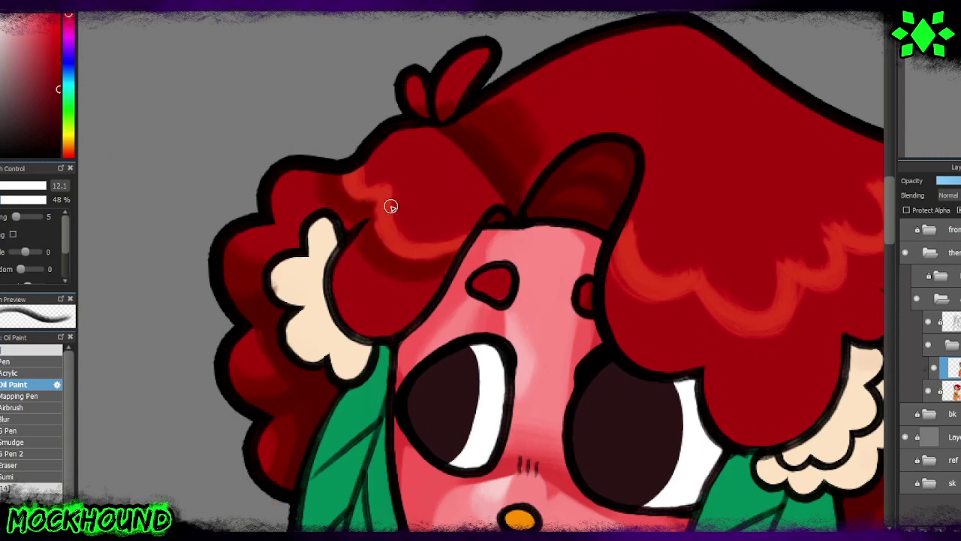
{"action": "left_click", "coordinate": [391, 206], "text": "alt"}
{"action": "left_click_drag", "start_coordinate": [292, 176], "coordinate": [248, 229]}
{"action": "left_click", "coordinate": [265, 337], "text": "alt"}
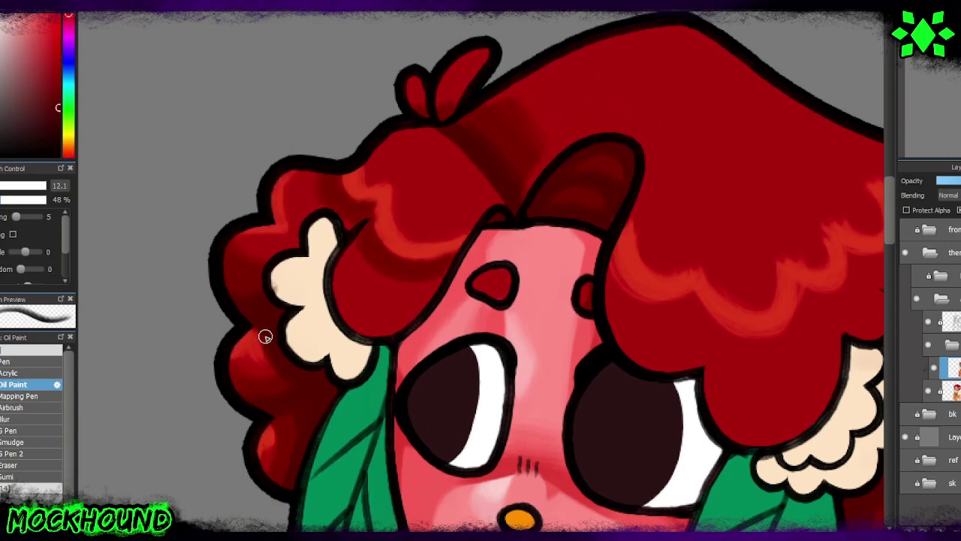
{"action": "left_click", "coordinate": [257, 353], "text": "alt"}
{"action": "left_click_drag", "start_coordinate": [257, 352], "coordinate": [266, 461]}
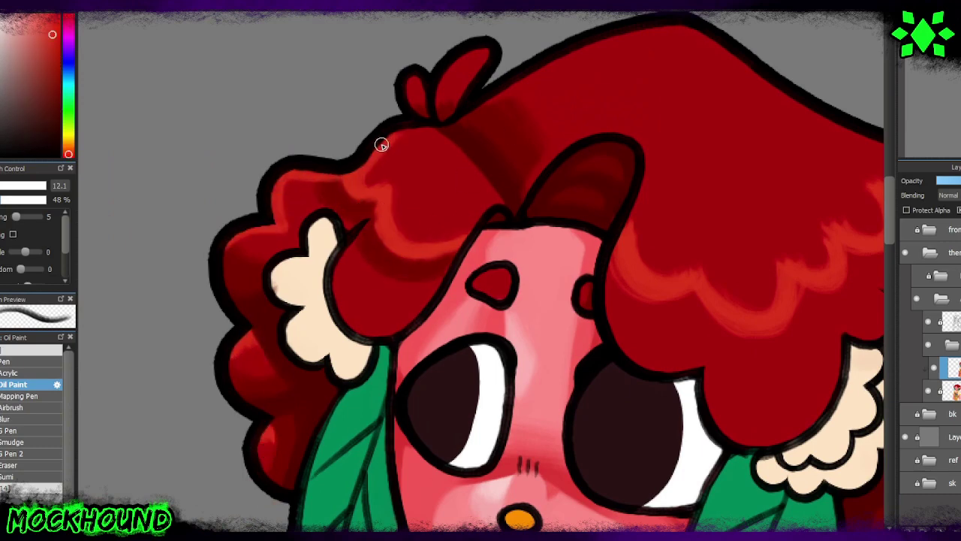
Step: Sample reds from the hair and brighten the left hair near the face
{"action": "left_click", "coordinate": [293, 187], "text": "alt"}
{"action": "left_click", "coordinate": [302, 223], "text": "alt"}
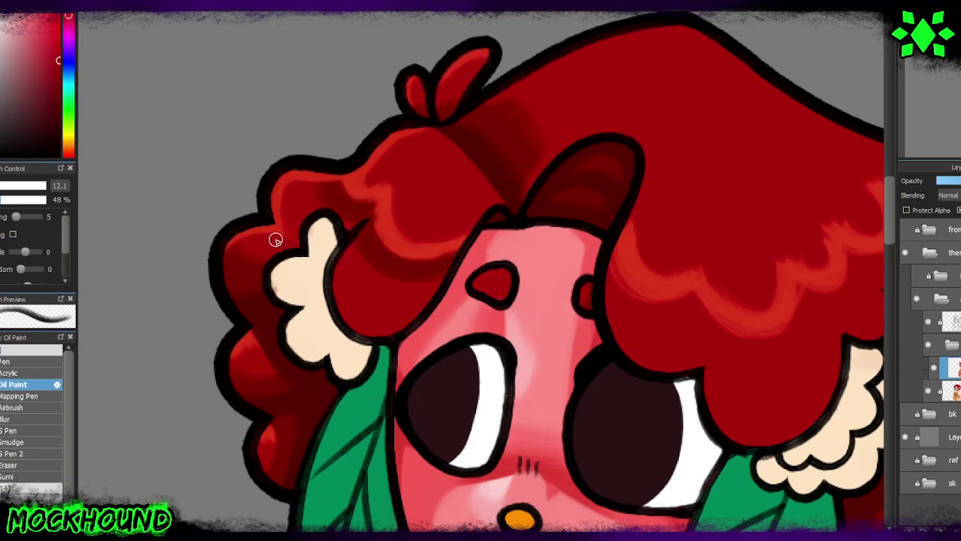
{"action": "left_click", "coordinate": [354, 187], "text": "alt"}
{"action": "left_click", "coordinate": [371, 171], "text": "alt"}
{"action": "left_click", "coordinate": [323, 188], "text": "alt"}
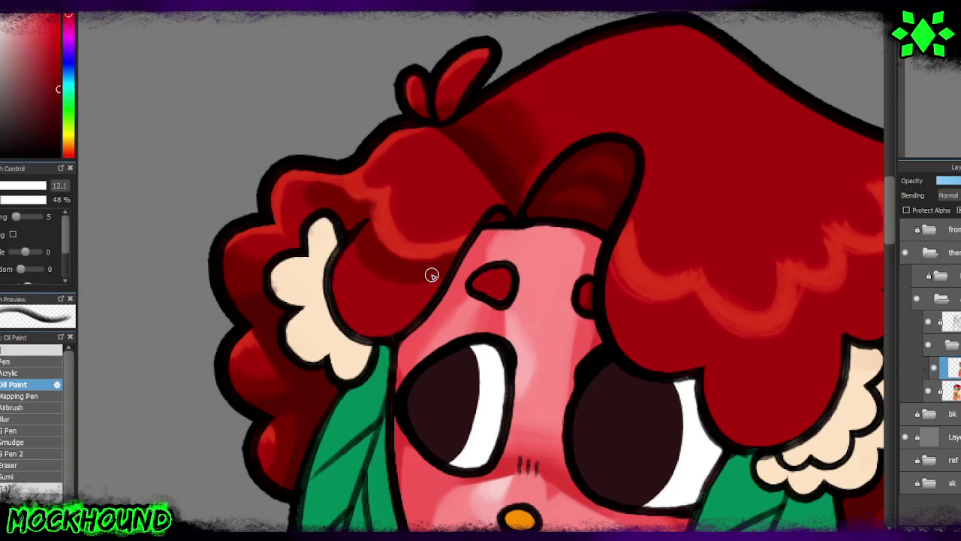
{"action": "left_click", "coordinate": [338, 255], "text": "alt"}
{"action": "mouse_move", "coordinate": [338, 255]}
{"action": "left_mouse_down"}
{"action": "mouse_move", "coordinate": [332, 307]}
{"action": "mouse_move", "coordinate": [459, 238]}
{"action": "mouse_move", "coordinate": [473, 218]}
{"action": "left_mouse_up"}
{"action": "left_click", "coordinate": [418, 346], "text": "alt"}
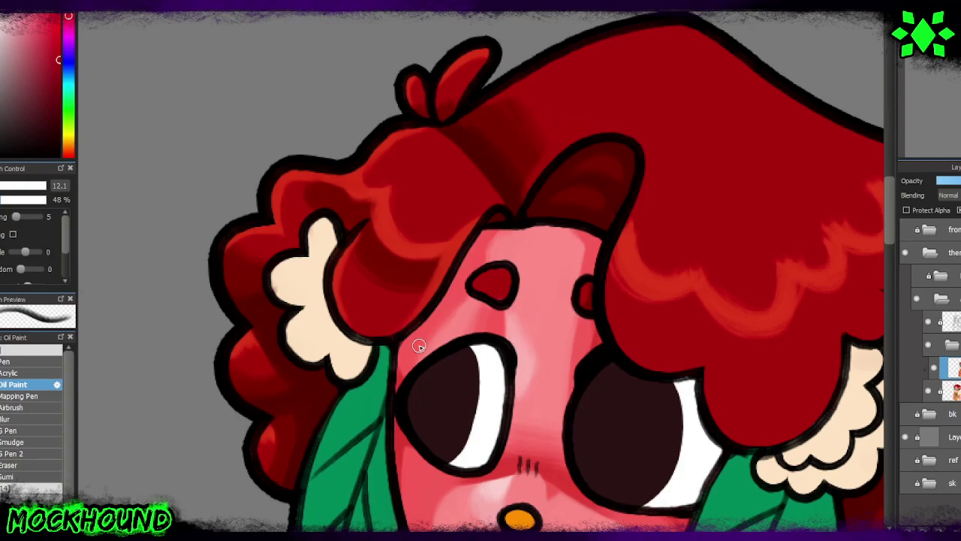
Step: Darken and blend the scalloped light-red hair edge on the right side
{"action": "left_click_drag", "start_coordinate": [724, 284], "coordinate": [397, 262]}
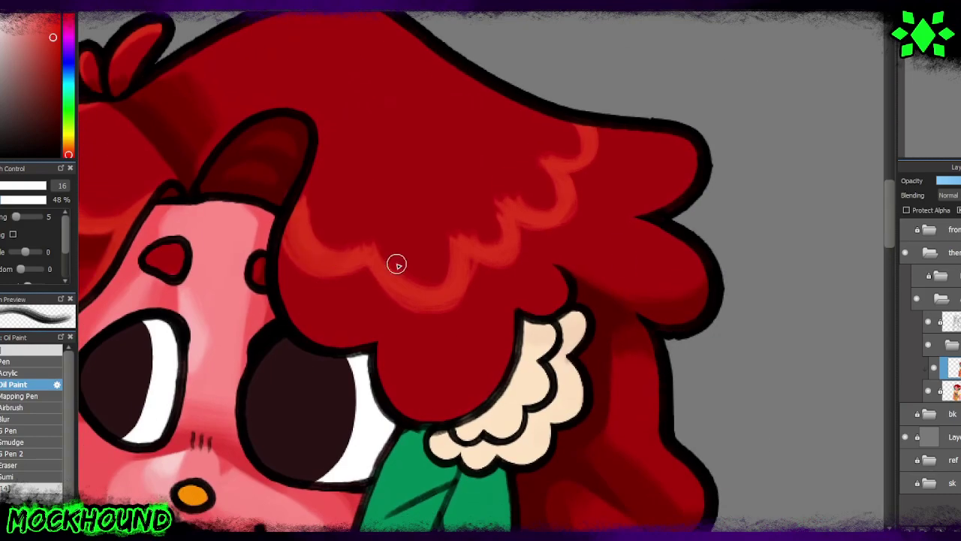
{"action": "left_click", "coordinate": [398, 262], "text": "alt"}
{"action": "mouse_move", "coordinate": [289, 263]}
{"action": "left_mouse_down"}
{"action": "mouse_move", "coordinate": [491, 288]}
{"action": "mouse_move", "coordinate": [575, 223]}
{"action": "mouse_move", "coordinate": [569, 173]}
{"action": "mouse_move", "coordinate": [567, 264]}
{"action": "left_mouse_up"}
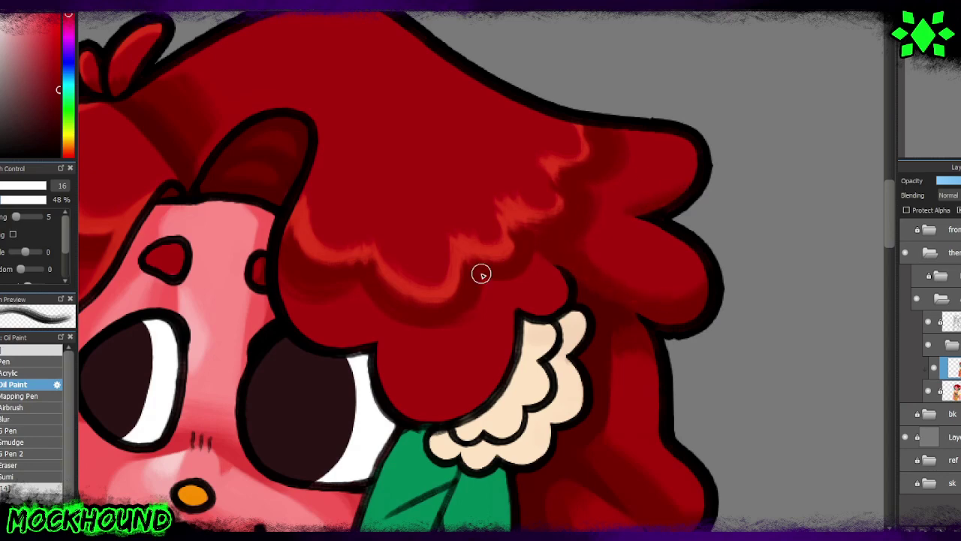
{"action": "left_click", "coordinate": [304, 232], "text": "alt"}
{"action": "mouse_move", "coordinate": [305, 232]}
{"action": "left_mouse_down"}
{"action": "mouse_move", "coordinate": [358, 238]}
{"action": "mouse_move", "coordinate": [401, 279]}
{"action": "mouse_move", "coordinate": [397, 260]}
{"action": "mouse_move", "coordinate": [506, 242]}
{"action": "mouse_move", "coordinate": [578, 126]}
{"action": "mouse_move", "coordinate": [338, 228]}
{"action": "mouse_move", "coordinate": [313, 221]}
{"action": "mouse_move", "coordinate": [549, 150]}
{"action": "left_mouse_up"}
Step: Blend more shading across the hair edge and paint red along its lower edge
{"action": "left_click", "coordinate": [359, 154], "text": "alt"}
{"action": "mouse_move", "coordinate": [359, 153]}
{"action": "left_mouse_down"}
{"action": "mouse_move", "coordinate": [440, 206]}
{"action": "mouse_move", "coordinate": [548, 118]}
{"action": "mouse_move", "coordinate": [345, 213]}
{"action": "left_mouse_up"}
{"action": "left_click", "coordinate": [345, 212], "text": "alt"}
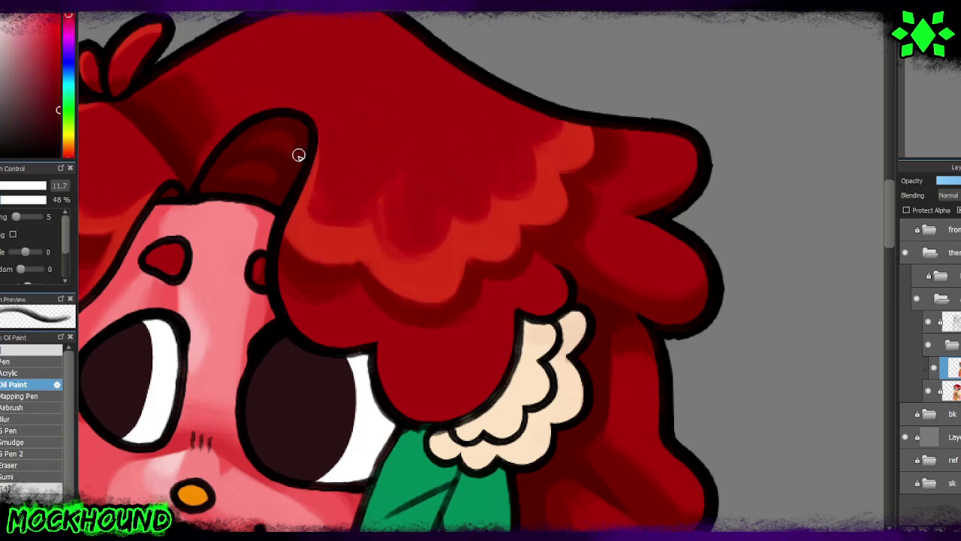
{"action": "mouse_move", "coordinate": [298, 154]}
{"action": "left_mouse_down"}
{"action": "mouse_move", "coordinate": [279, 298]}
{"action": "mouse_move", "coordinate": [378, 345]}
{"action": "mouse_move", "coordinate": [439, 416]}
{"action": "left_mouse_up"}
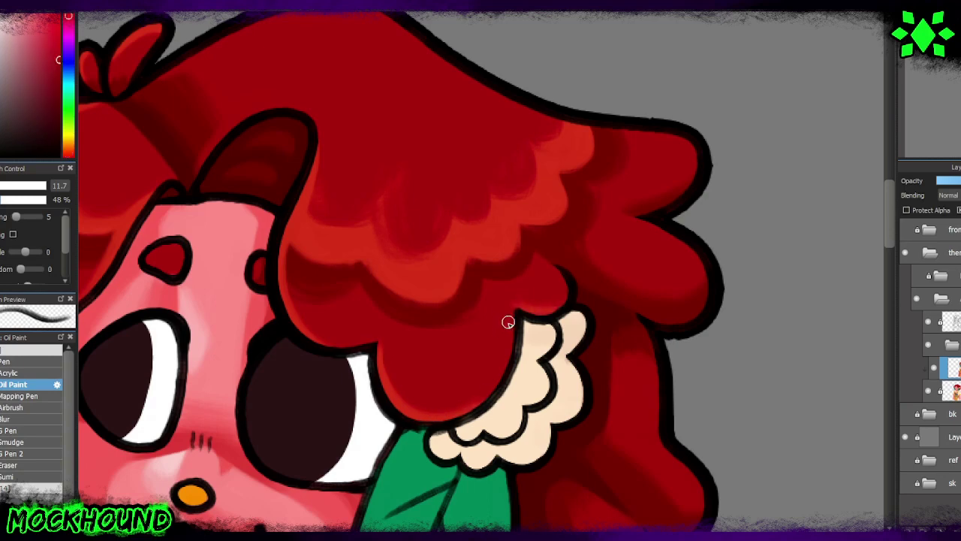
Step: Dab darker red on the hair and brighten the top edge and right lobes
{"action": "scroll", "coordinate": [447, 255], "scroll_direction": "up", "scroll_amount": 2}
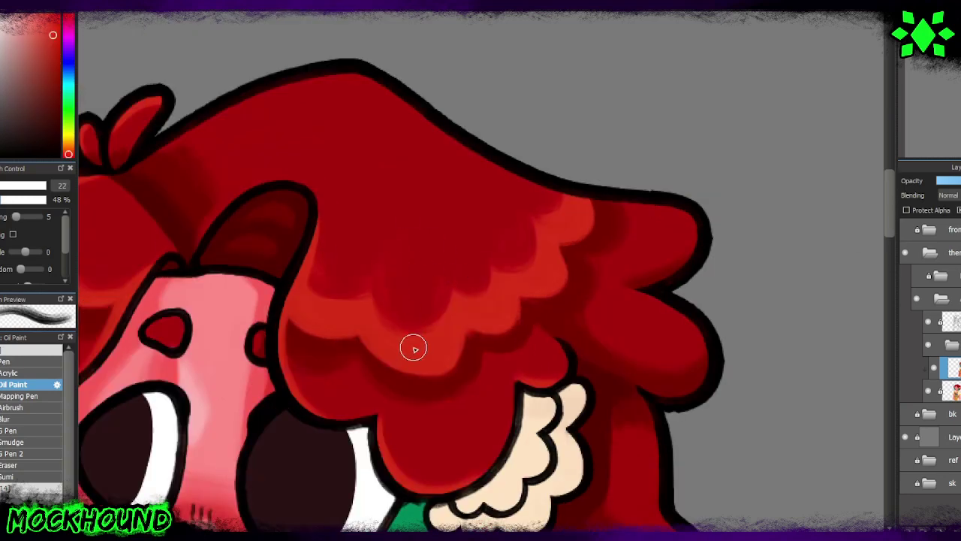
{"action": "left_click", "coordinate": [573, 195], "text": "alt"}
{"action": "mouse_move", "coordinate": [353, 214]}
{"action": "left_mouse_down"}
{"action": "mouse_move", "coordinate": [332, 188]}
{"action": "mouse_move", "coordinate": [423, 150]}
{"action": "mouse_move", "coordinate": [382, 168]}
{"action": "left_mouse_up"}
{"action": "left_click", "coordinate": [382, 168], "text": "alt"}
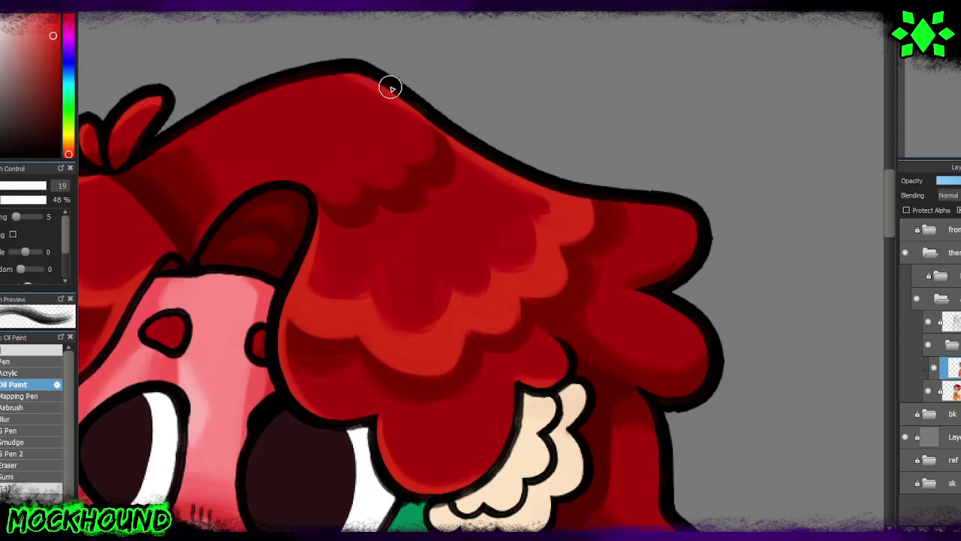
{"action": "left_click_drag", "start_coordinate": [388, 86], "coordinate": [573, 201]}
{"action": "mouse_move", "coordinate": [676, 301]}
{"action": "left_mouse_down"}
{"action": "mouse_move", "coordinate": [659, 361]}
{"action": "mouse_move", "coordinate": [695, 223]}
{"action": "left_mouse_up"}
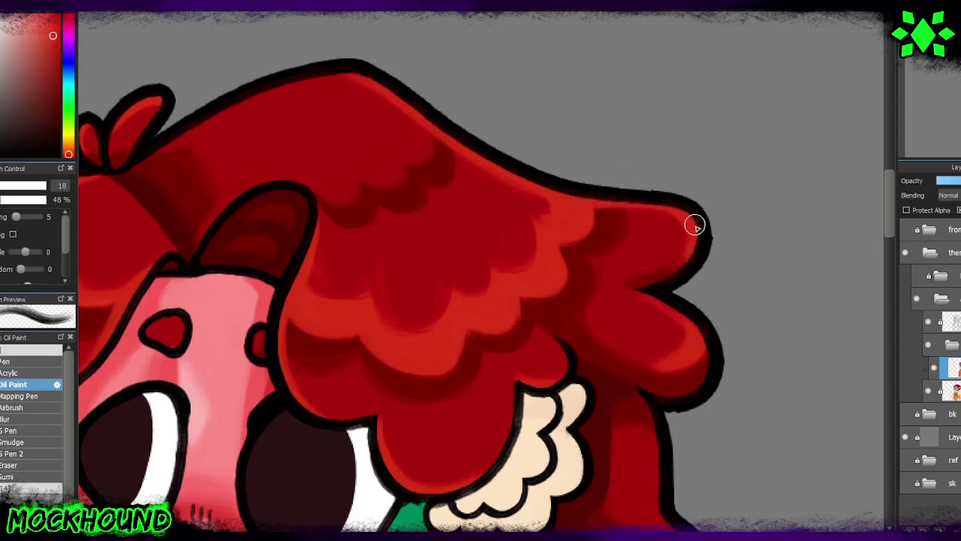
Step: Repaint the right hair lobes brighter using reds sampled from the hair
{"action": "left_click", "coordinate": [696, 223], "text": "alt"}
{"action": "left_click", "coordinate": [661, 368], "text": "alt"}
{"action": "left_click_drag", "start_coordinate": [661, 368], "coordinate": [671, 348]}
{"action": "left_click", "coordinate": [682, 272], "text": "alt"}
{"action": "left_click", "coordinate": [689, 351], "text": "alt"}
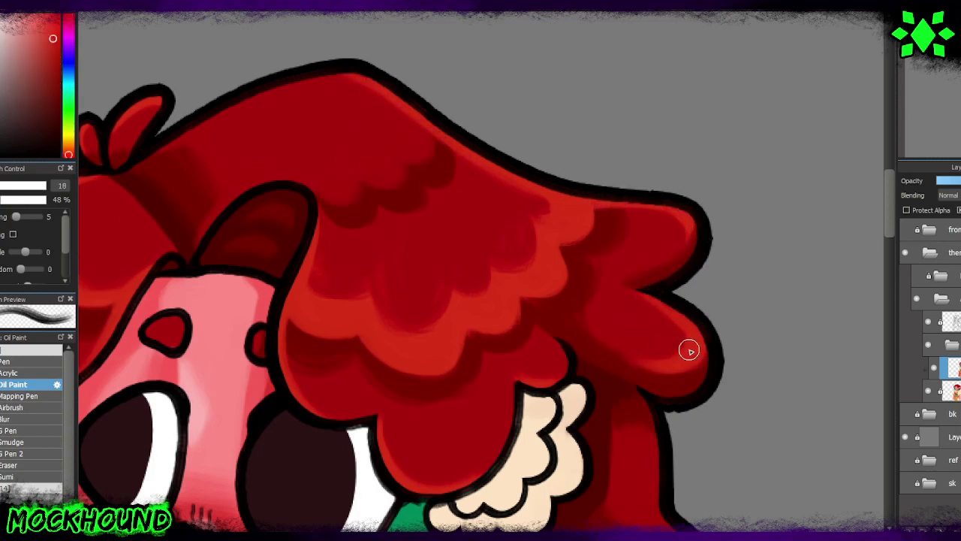
Step: Add orange highlights to the middle and upper-left hair lobes
{"action": "left_click", "coordinate": [69, 151]}
{"action": "mouse_move", "coordinate": [286, 304]}
{"action": "left_mouse_down"}
{"action": "mouse_move", "coordinate": [397, 354]}
{"action": "mouse_move", "coordinate": [423, 353]}
{"action": "mouse_move", "coordinate": [412, 368]}
{"action": "mouse_move", "coordinate": [554, 271]}
{"action": "mouse_move", "coordinate": [568, 232]}
{"action": "mouse_move", "coordinate": [561, 229]}
{"action": "left_mouse_up"}
{"action": "left_click", "coordinate": [560, 228], "text": "alt"}
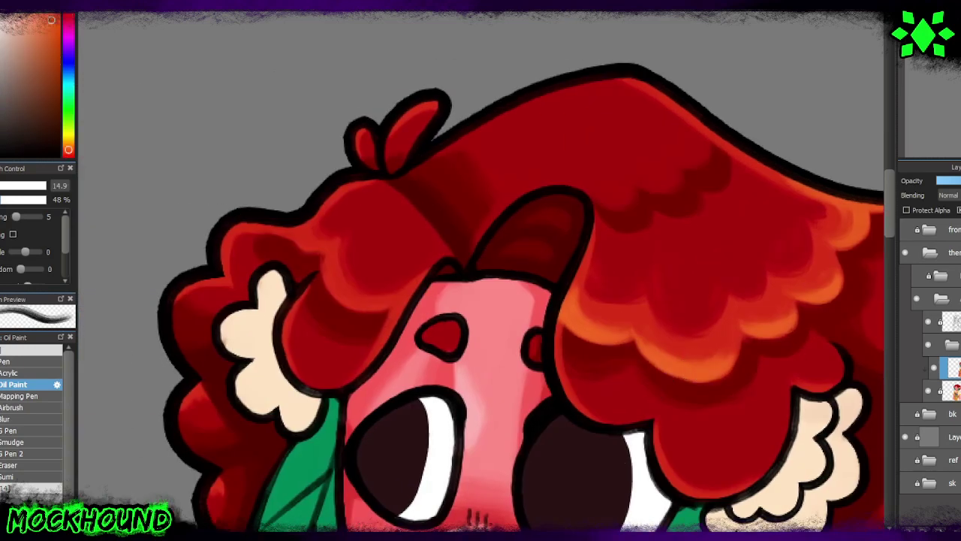
{"action": "left_click_drag", "start_coordinate": [310, 240], "coordinate": [298, 223]}
{"action": "left_click", "coordinate": [308, 229], "text": "alt"}
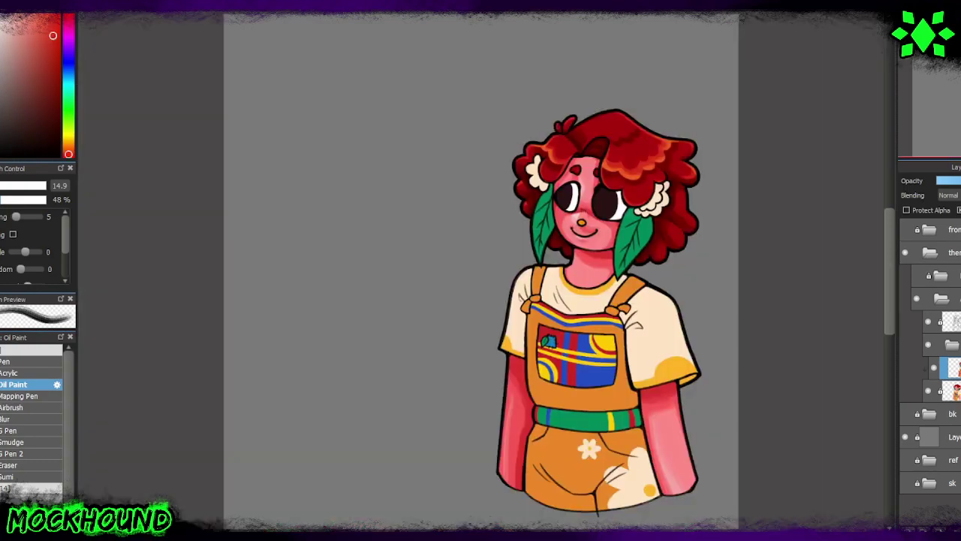
Step: Zoom out and add lighter red shading to the right hair curls
{"action": "key", "text": "ctrl+minus"}
{"action": "key", "text": "ctrl+minus"}
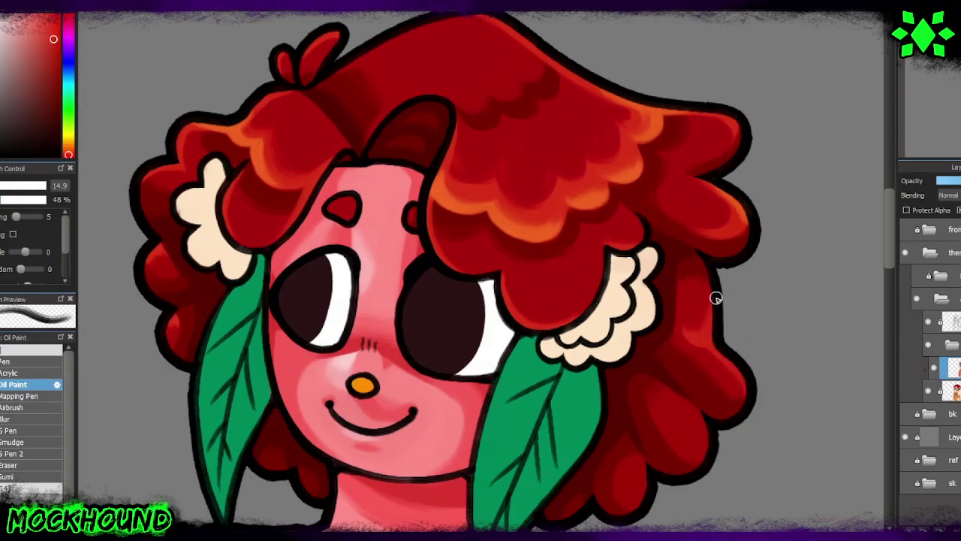
{"action": "left_click", "coordinate": [692, 446], "text": "alt"}
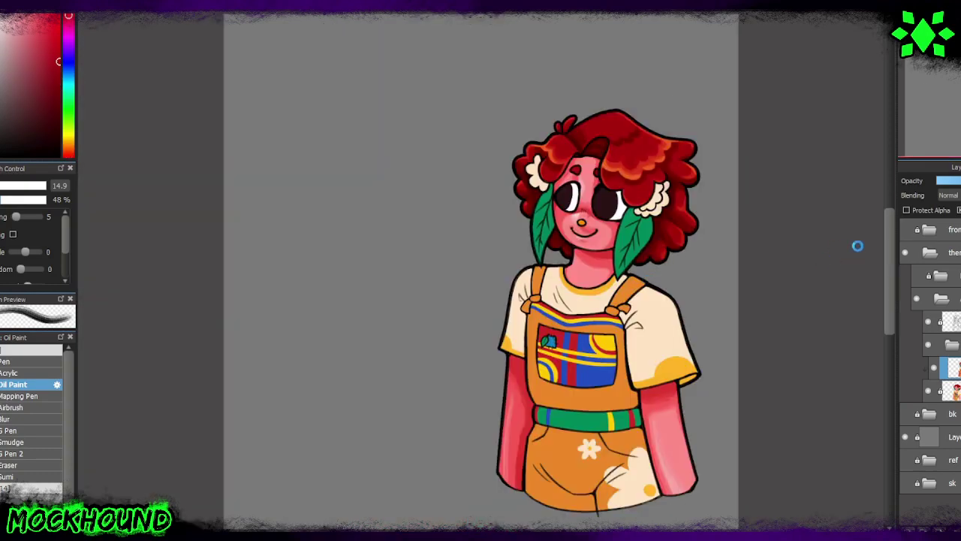
{"action": "scroll", "coordinate": [858, 245], "scroll_direction": "up", "scroll_amount": 3}
{"action": "scroll", "coordinate": [743, 268], "scroll_direction": "up", "scroll_amount": 1}
{"action": "scroll", "coordinate": [755, 215], "scroll_direction": "up", "scroll_amount": 1}
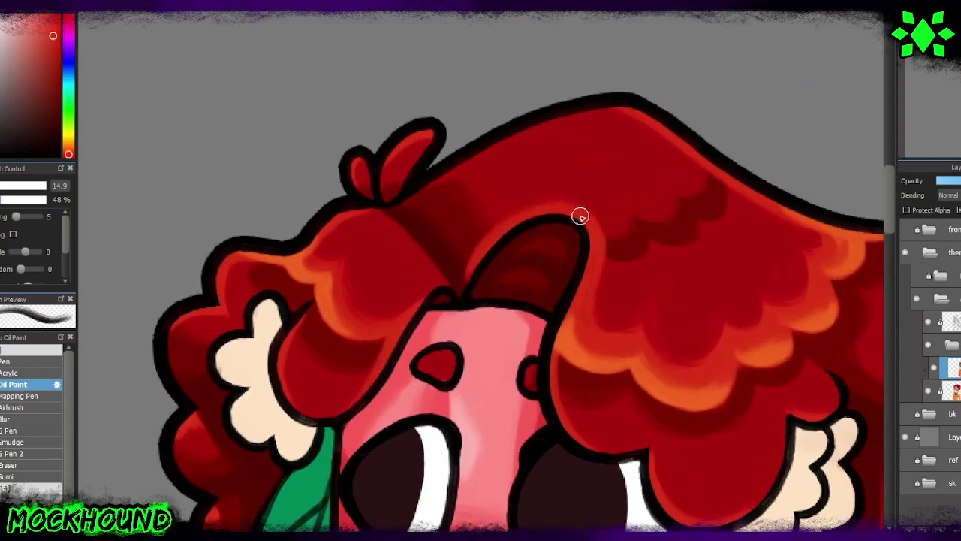
{"action": "mouse_move", "coordinate": [691, 169]}
{"action": "left_mouse_down"}
{"action": "mouse_move", "coordinate": [640, 182]}
{"action": "mouse_move", "coordinate": [657, 199]}
{"action": "left_mouse_up"}
{"action": "left_click", "coordinate": [622, 163], "text": "alt"}
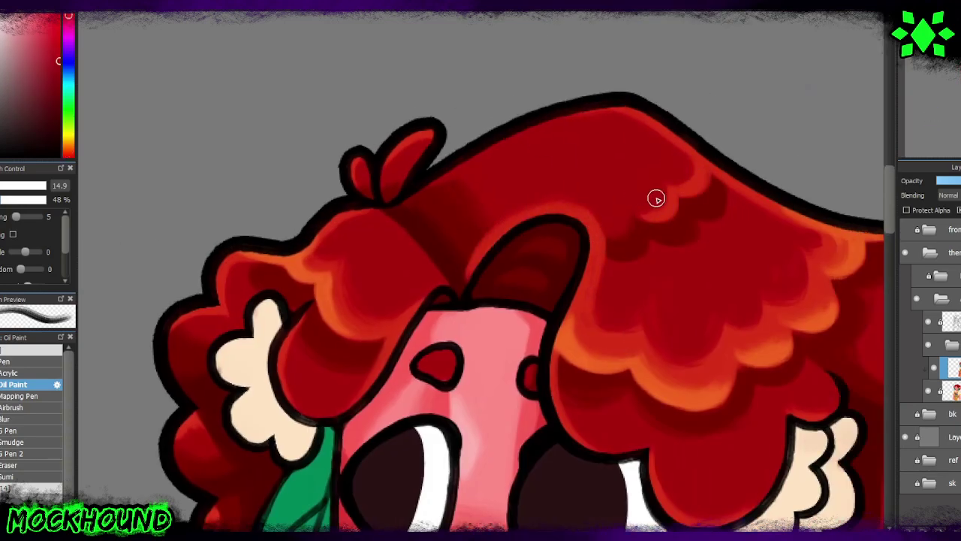
Step: Pick a brighter red, fit the character to the window and zoom into the chest
{"action": "left_click", "coordinate": [690, 147], "text": "alt"}
{"action": "key", "text": "ctrl+0"}
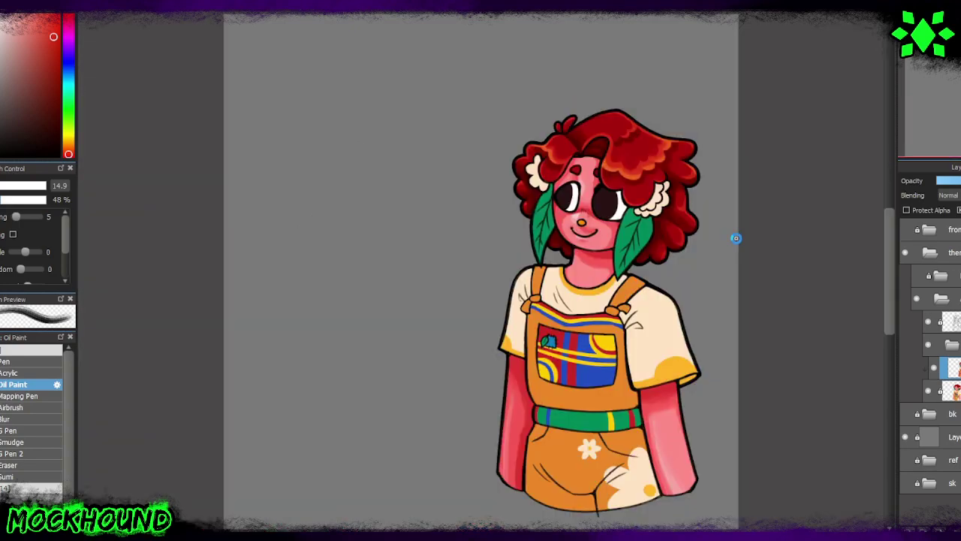
{"action": "scroll", "coordinate": [738, 240], "scroll_direction": "up", "scroll_amount": 5}
Step: Shade the left sleeve, shoulder and shirt chest with pale orange
{"action": "scroll", "coordinate": [737, 334], "scroll_direction": "down", "scroll_amount": 3}
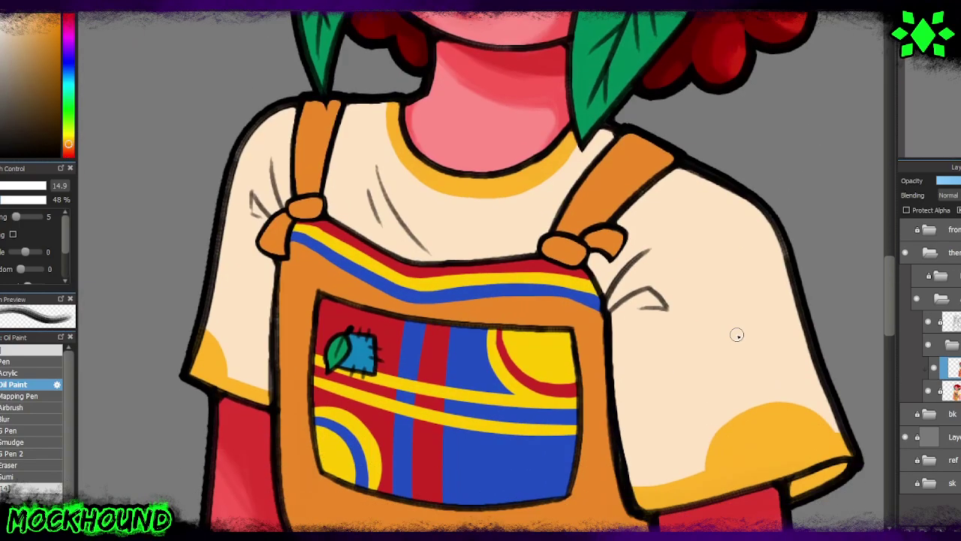
{"action": "mouse_move", "coordinate": [264, 270]}
{"action": "left_mouse_down"}
{"action": "mouse_move", "coordinate": [265, 391]}
{"action": "mouse_move", "coordinate": [259, 364]}
{"action": "left_mouse_up"}
{"action": "mouse_move", "coordinate": [242, 293]}
{"action": "left_mouse_down"}
{"action": "mouse_move", "coordinate": [232, 379]}
{"action": "mouse_move", "coordinate": [279, 159]}
{"action": "left_mouse_up"}
{"action": "left_click_drag", "start_coordinate": [284, 113], "coordinate": [230, 346]}
{"action": "left_click_drag", "start_coordinate": [376, 184], "coordinate": [432, 259]}
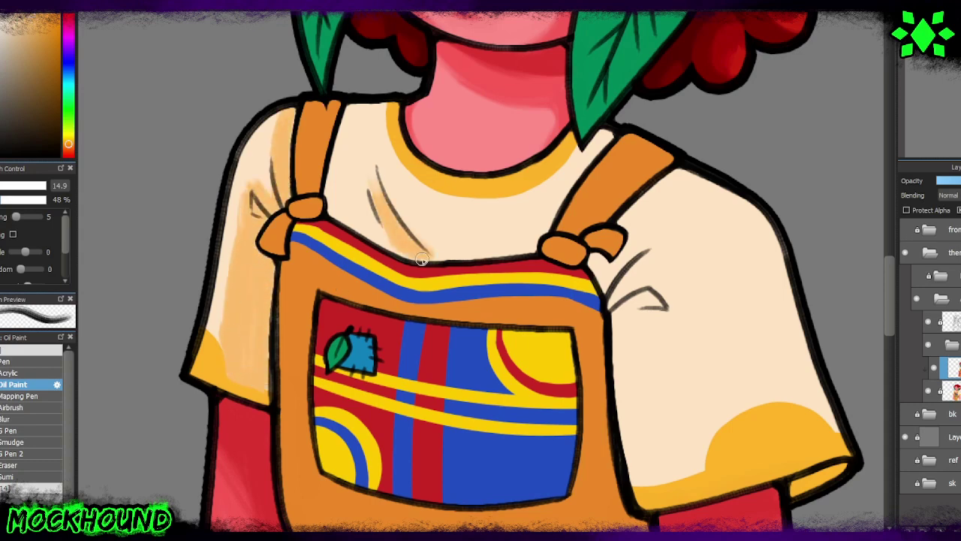
{"action": "left_click_drag", "start_coordinate": [360, 229], "coordinate": [481, 255]}
{"action": "left_click_drag", "start_coordinate": [473, 253], "coordinate": [379, 235]}
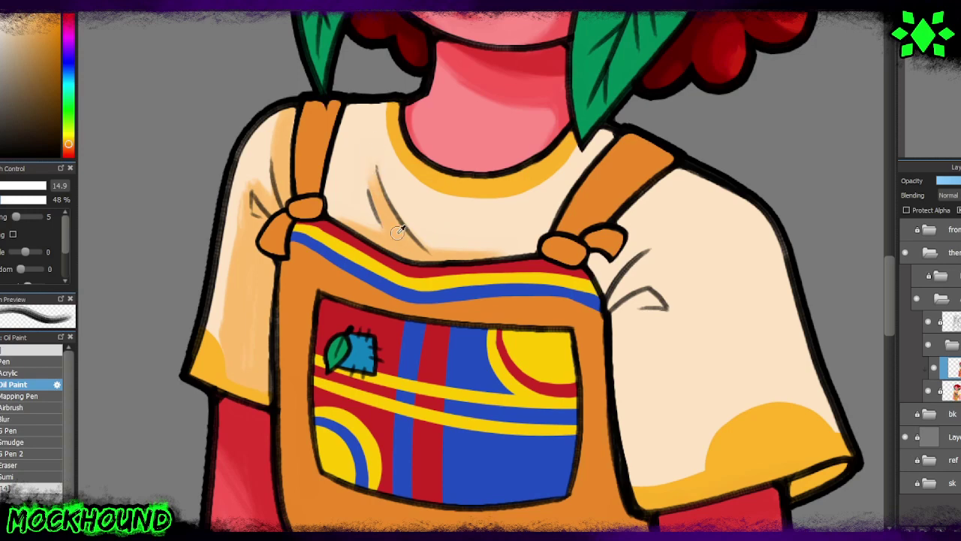
Step: Shade the right shoulder and sleeve along the strap and outer edges
{"action": "mouse_move", "coordinate": [676, 172]}
{"action": "left_mouse_down"}
{"action": "mouse_move", "coordinate": [624, 219]}
{"action": "mouse_move", "coordinate": [616, 243]}
{"action": "left_mouse_up"}
{"action": "left_click_drag", "start_coordinate": [614, 307], "coordinate": [624, 443]}
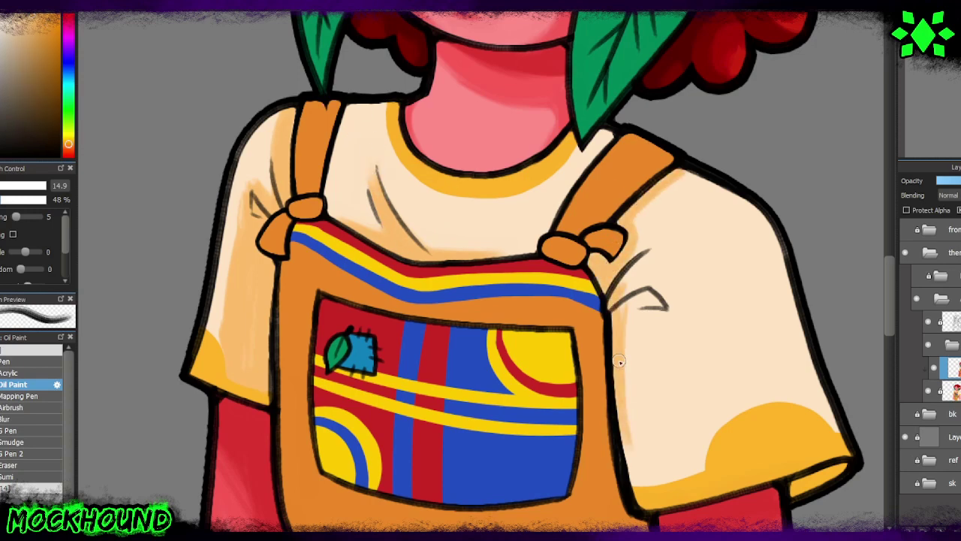
{"action": "left_click_drag", "start_coordinate": [647, 289], "coordinate": [620, 429]}
{"action": "left_click_drag", "start_coordinate": [781, 267], "coordinate": [841, 414]}
{"action": "left_click_drag", "start_coordinate": [623, 315], "coordinate": [639, 480]}
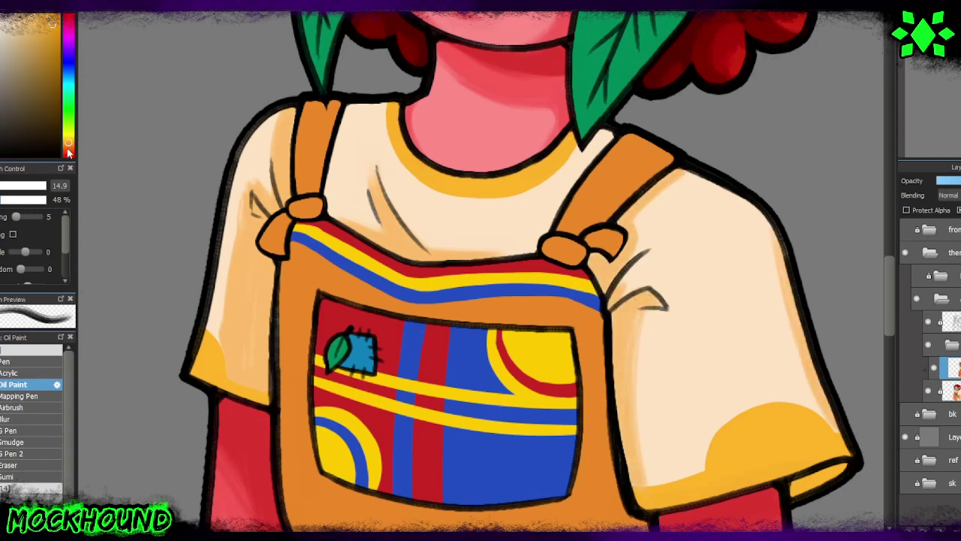
Step: Lighten the left sleeve's outer edge and sample a golden orange from the drawing
{"action": "left_click", "coordinate": [68, 147]}
{"action": "left_click", "coordinate": [215, 362], "text": "alt"}
{"action": "left_click_drag", "start_coordinate": [223, 333], "coordinate": [237, 223]}
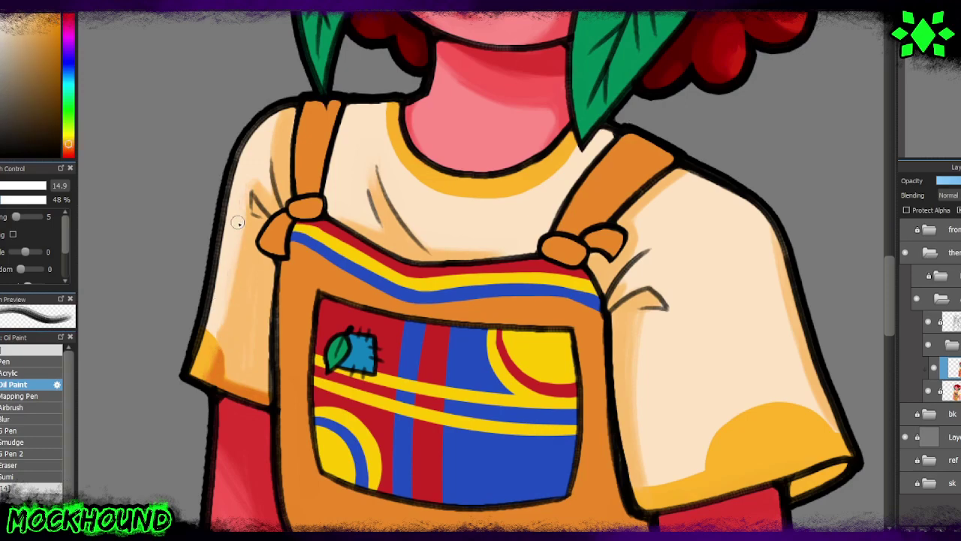
{"action": "left_click", "coordinate": [203, 353], "text": "alt"}
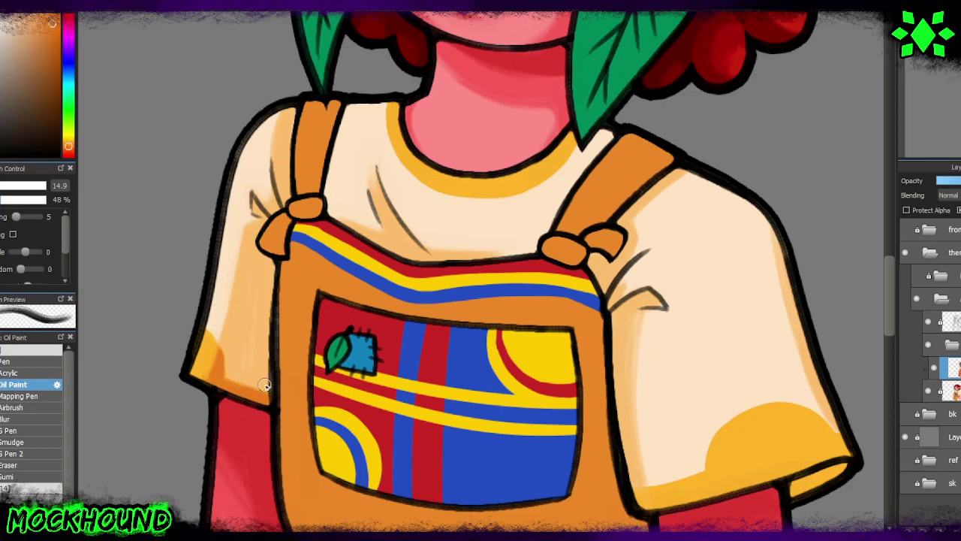
{"action": "scroll", "coordinate": [808, 398], "scroll_direction": "down", "scroll_amount": 2}
{"action": "left_click", "coordinate": [662, 418], "text": "alt"}
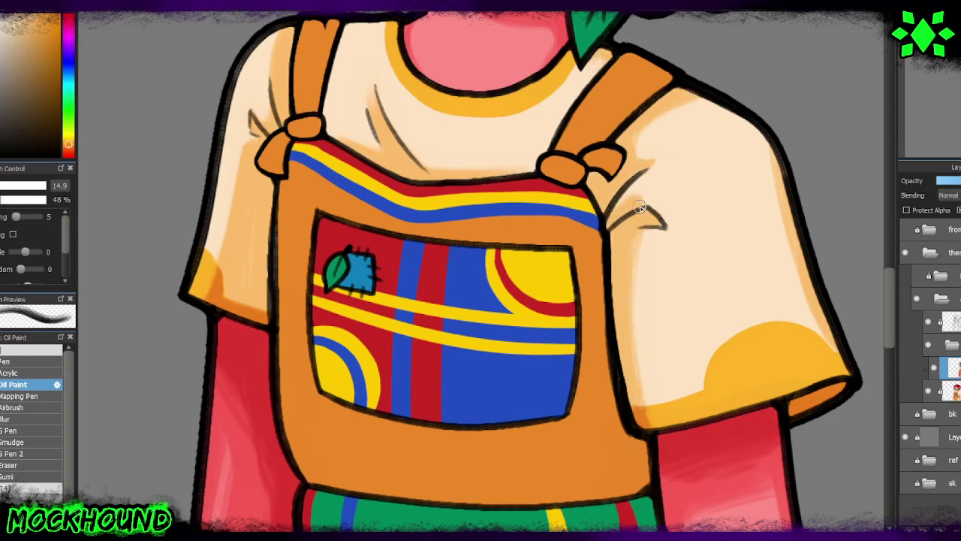
Step: Darken the overall bib's bottom edge and the area beside the pocket with deeper orange
{"action": "scroll", "coordinate": [894, 286], "scroll_direction": "up", "scroll_amount": 2}
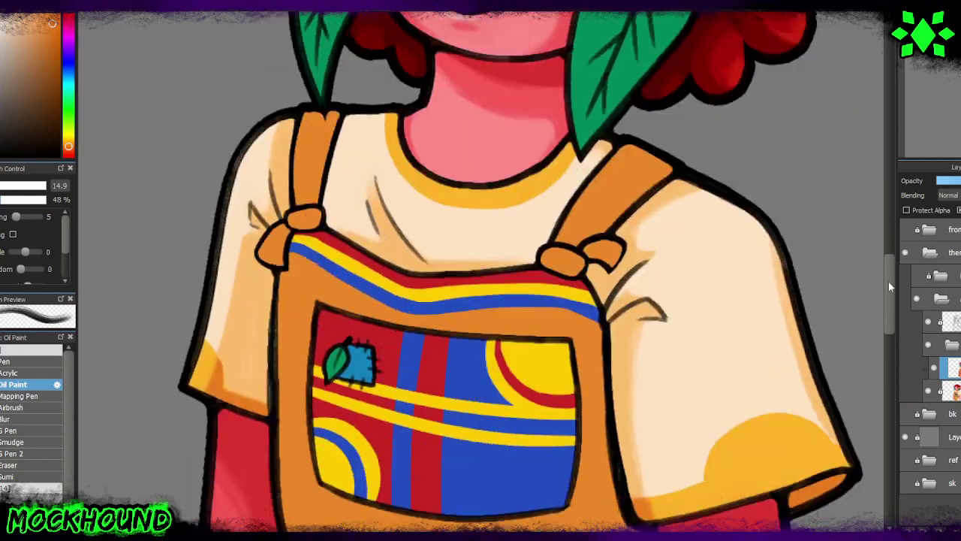
{"action": "scroll", "coordinate": [893, 286], "scroll_direction": "down", "scroll_amount": 2}
{"action": "left_click", "coordinate": [68, 150]}
{"action": "left_click", "coordinate": [49, 36]}
{"action": "mouse_move", "coordinate": [297, 421]}
{"action": "left_mouse_down"}
{"action": "mouse_move", "coordinate": [408, 462]}
{"action": "mouse_move", "coordinate": [461, 468]}
{"action": "mouse_move", "coordinate": [645, 449]}
{"action": "mouse_move", "coordinate": [564, 458]}
{"action": "left_mouse_up"}
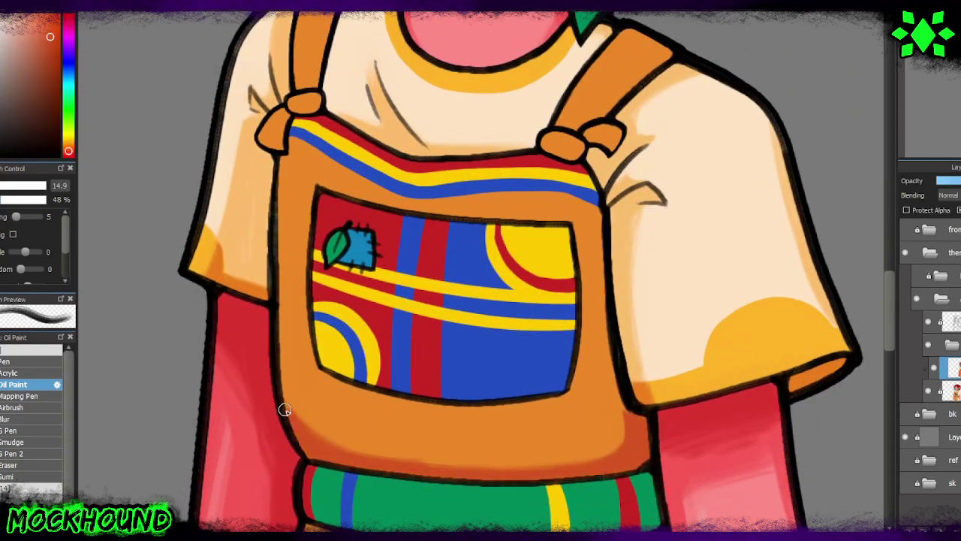
{"action": "mouse_move", "coordinate": [285, 410]}
{"action": "left_mouse_down"}
{"action": "mouse_move", "coordinate": [590, 435]}
{"action": "mouse_move", "coordinate": [596, 258]}
{"action": "mouse_move", "coordinate": [586, 217]}
{"action": "mouse_move", "coordinate": [598, 284]}
{"action": "mouse_move", "coordinate": [481, 457]}
{"action": "mouse_move", "coordinate": [441, 453]}
{"action": "left_mouse_up"}
Step: Blend the bib's bottom-edge shading and shade the bib above the pocket
{"action": "left_click", "coordinate": [286, 369], "text": "alt"}
{"action": "mouse_move", "coordinate": [285, 368]}
{"action": "left_mouse_down"}
{"action": "mouse_move", "coordinate": [422, 440]}
{"action": "mouse_move", "coordinate": [600, 438]}
{"action": "left_mouse_up"}
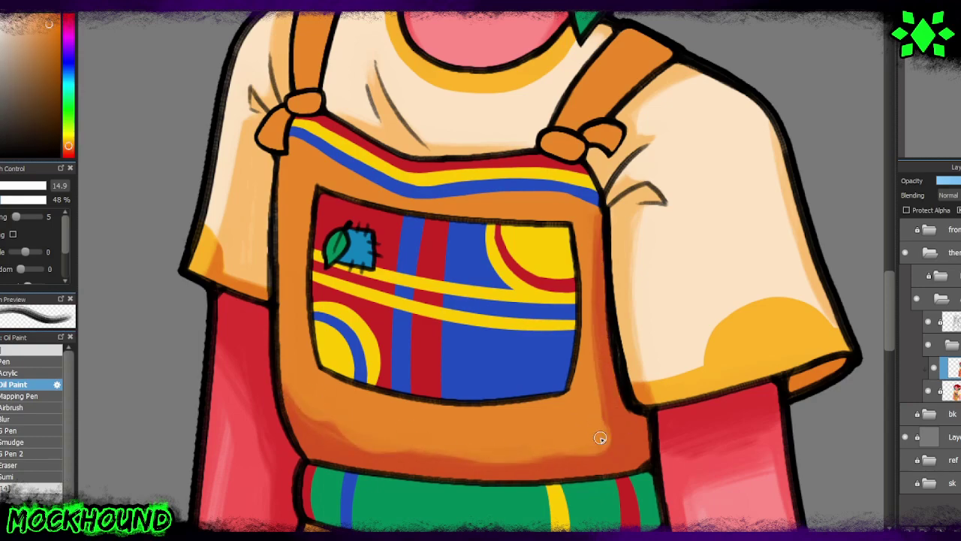
{"action": "left_click", "coordinate": [600, 437], "text": "alt"}
{"action": "scroll", "coordinate": [718, 232], "scroll_direction": "down", "scroll_amount": 2}
{"action": "scroll", "coordinate": [376, 278], "scroll_direction": "up", "scroll_amount": 1}
{"action": "mouse_move", "coordinate": [376, 278]}
{"action": "left_mouse_down"}
{"action": "mouse_move", "coordinate": [569, 294]}
{"action": "mouse_move", "coordinate": [601, 278]}
{"action": "left_mouse_up"}
Step: With a smaller brush, shade the buckles and darken the top of the left strap
{"action": "scroll", "coordinate": [255, 278], "scroll_direction": "up", "scroll_amount": 2}
{"action": "left_click", "coordinate": [260, 222], "text": "alt"}
{"action": "left_click", "coordinate": [594, 285], "text": "alt"}
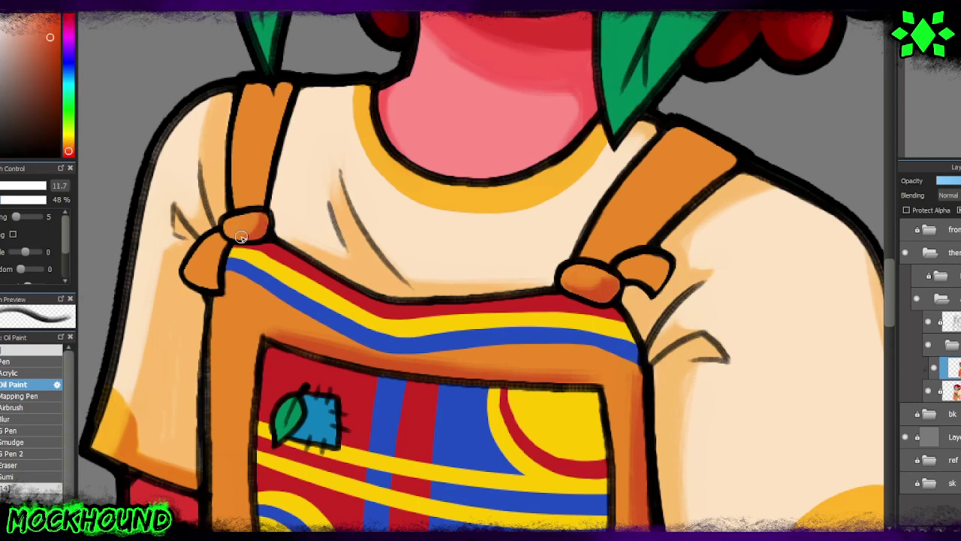
{"action": "left_click_drag", "start_coordinate": [226, 239], "coordinate": [204, 244]}
{"action": "left_click", "coordinate": [260, 198], "text": "alt"}
{"action": "left_click_drag", "start_coordinate": [248, 95], "coordinate": [309, 90]}
Step: Try new orange-red shades and pick a darker red-orange with a smaller brush
{"action": "left_click", "coordinate": [281, 118], "text": "alt"}
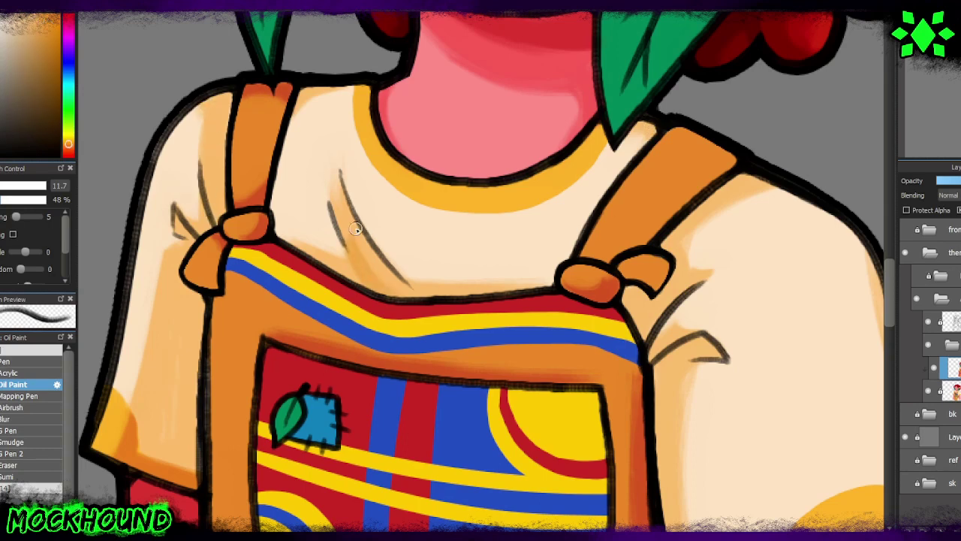
{"action": "left_click", "coordinate": [616, 293], "text": "alt"}
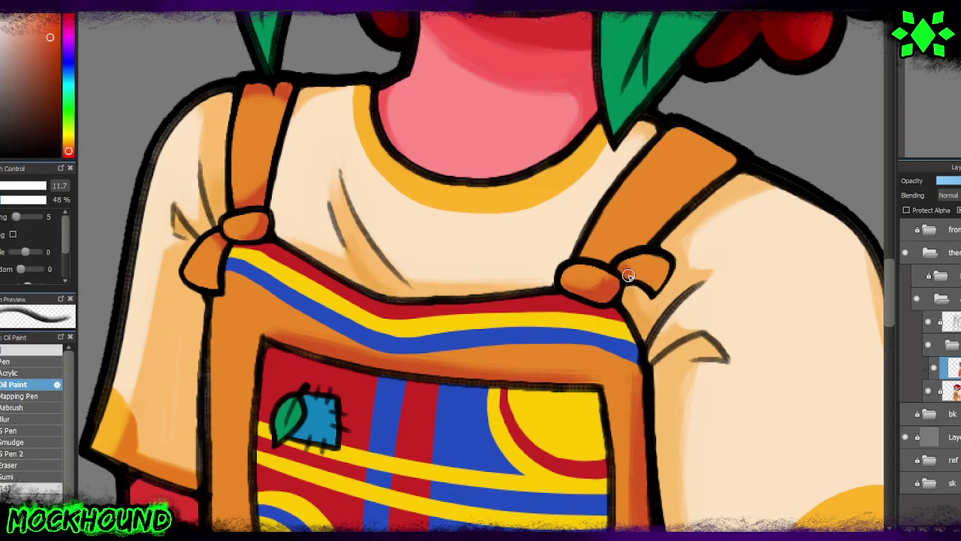
{"action": "left_click", "coordinate": [639, 271], "text": "alt"}
{"action": "left_click", "coordinate": [607, 260], "text": "alt"}
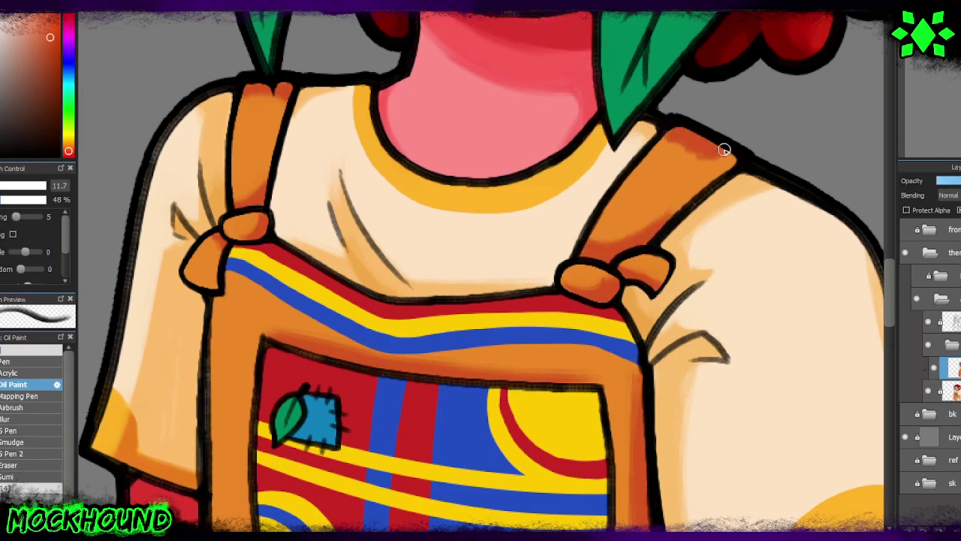
{"action": "left_click", "coordinate": [672, 142], "text": "alt"}
{"action": "key", "text": "bracketright"}
{"action": "key", "text": "bracketright"}
{"action": "left_click", "coordinate": [594, 254], "text": "alt"}
{"action": "key", "text": "bracketleft"}
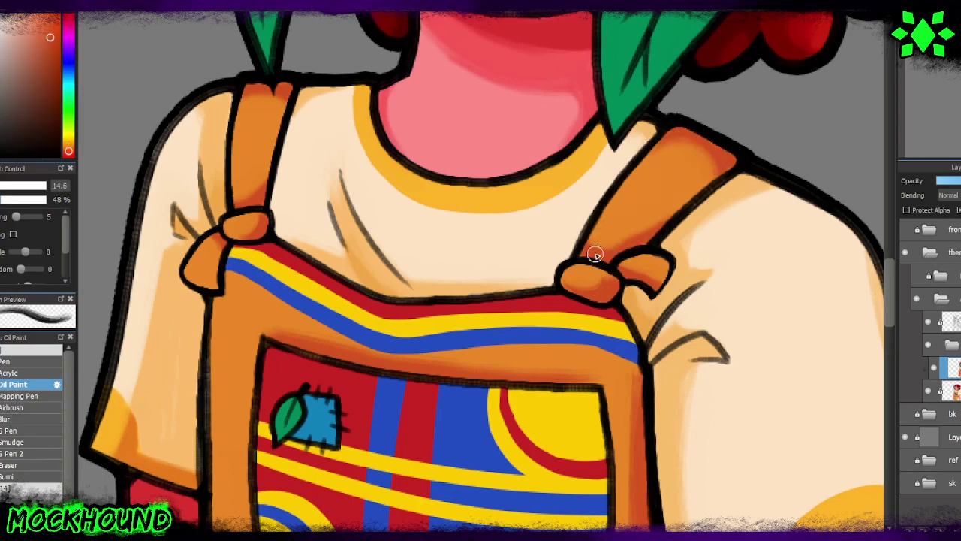
{"action": "scroll", "coordinate": [237, 399], "scroll_direction": "down", "scroll_amount": 5}
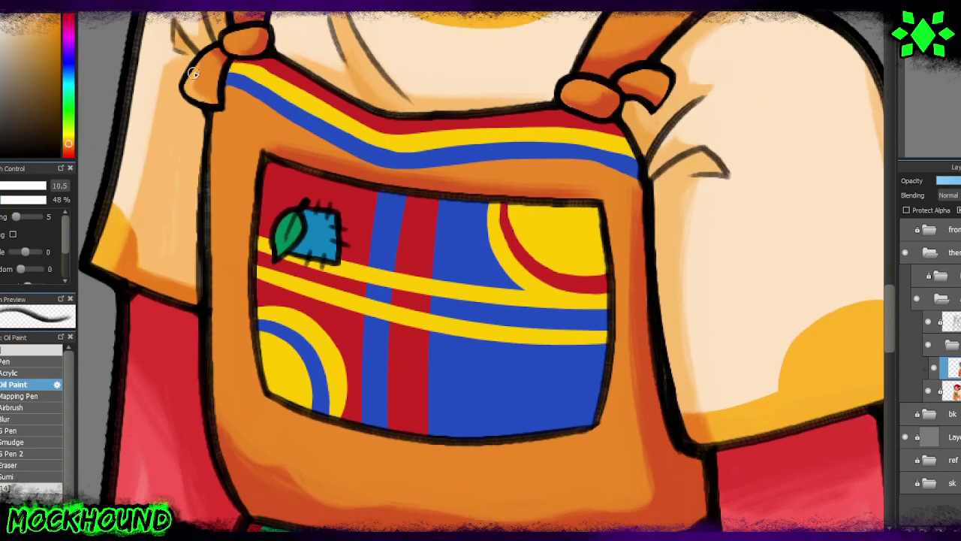
Step: Soften the bib's dark left edge
{"action": "left_click_drag", "start_coordinate": [214, 143], "coordinate": [216, 397]}
{"action": "left_click_drag", "start_coordinate": [217, 184], "coordinate": [240, 463]}
{"action": "left_click_drag", "start_coordinate": [217, 255], "coordinate": [251, 458]}
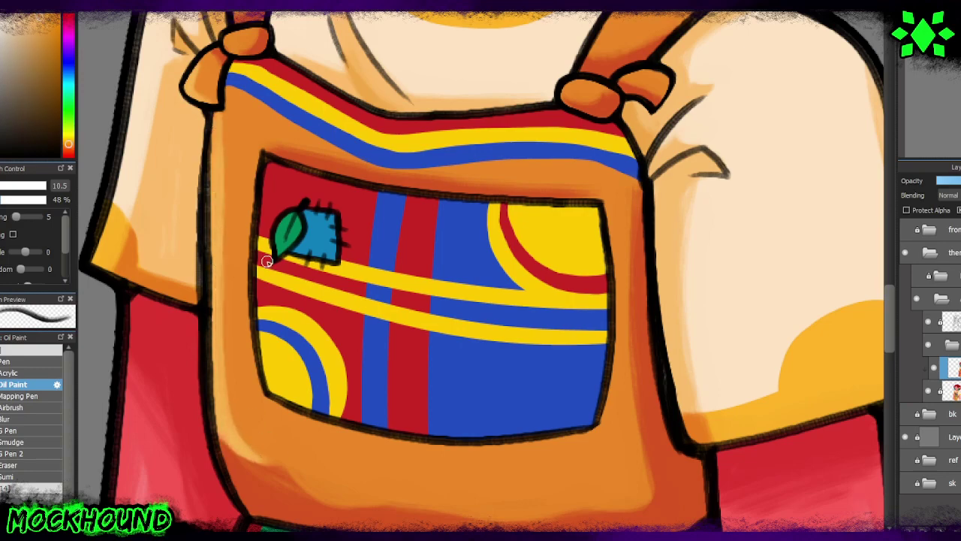
{"action": "scroll", "coordinate": [267, 260], "scroll_direction": "down", "scroll_amount": 3}
{"action": "left_click_drag", "start_coordinate": [470, 419], "coordinate": [311, 406]}
Step: Add light highlights along the bib's lower edge and on the right strap
{"action": "left_click_drag", "start_coordinate": [284, 366], "coordinate": [252, 383]}
{"action": "left_click_drag", "start_coordinate": [410, 405], "coordinate": [397, 372]}
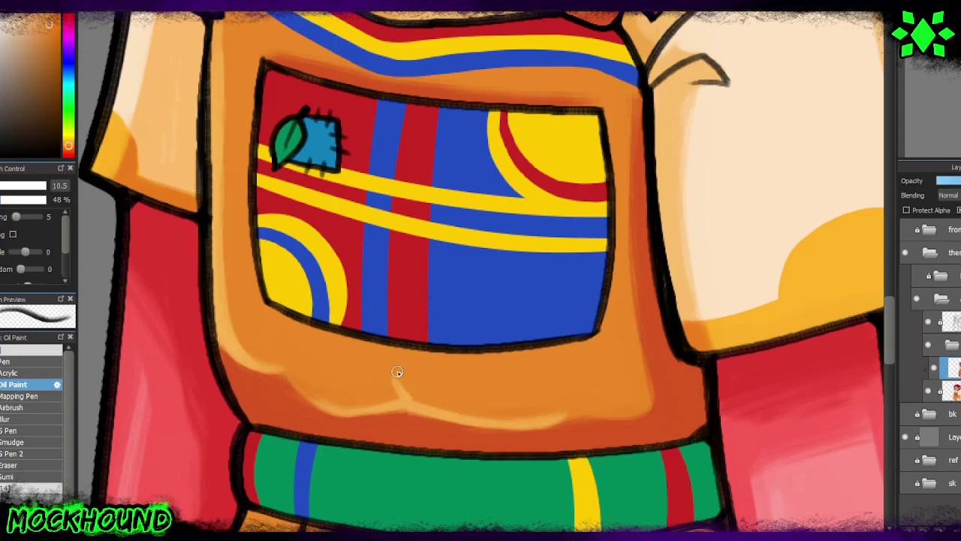
{"action": "mouse_move", "coordinate": [593, 417]}
{"action": "left_mouse_down"}
{"action": "mouse_move", "coordinate": [633, 408]}
{"action": "mouse_move", "coordinate": [640, 392]}
{"action": "left_mouse_up"}
{"action": "scroll", "coordinate": [609, 176], "scroll_direction": "up", "scroll_amount": 1}
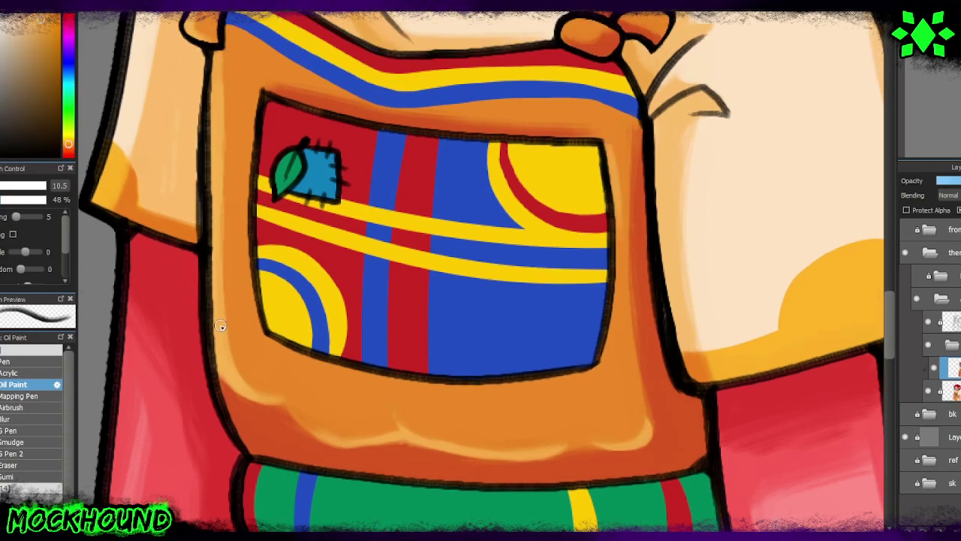
{"action": "scroll", "coordinate": [220, 326], "scroll_direction": "up", "scroll_amount": 10}
{"action": "left_click_drag", "start_coordinate": [654, 233], "coordinate": [614, 286]}
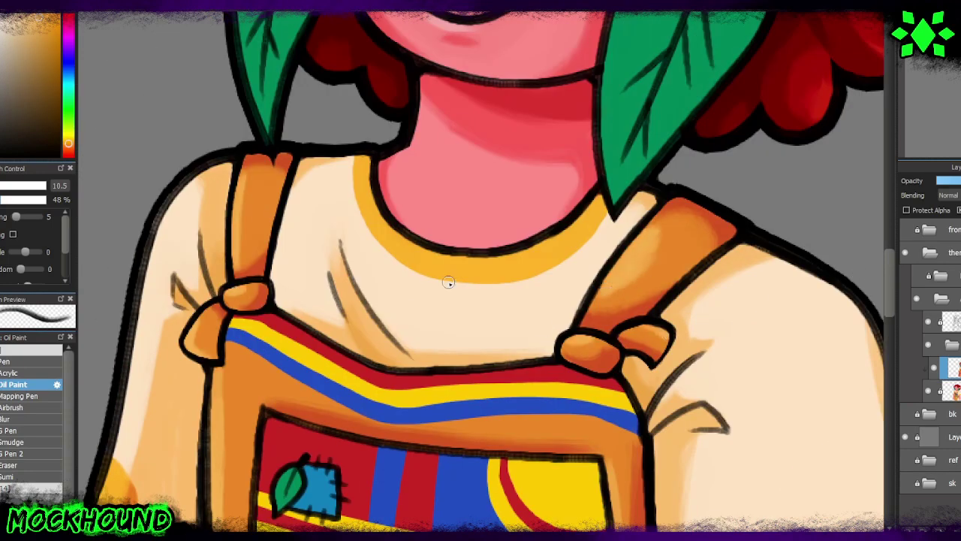
Step: Highlight the bib's bottom edge and brighten the lower-left bib
{"action": "scroll", "coordinate": [448, 282], "scroll_direction": "down", "scroll_amount": 5}
{"action": "scroll", "coordinate": [794, 86], "scroll_direction": "up", "scroll_amount": 5}
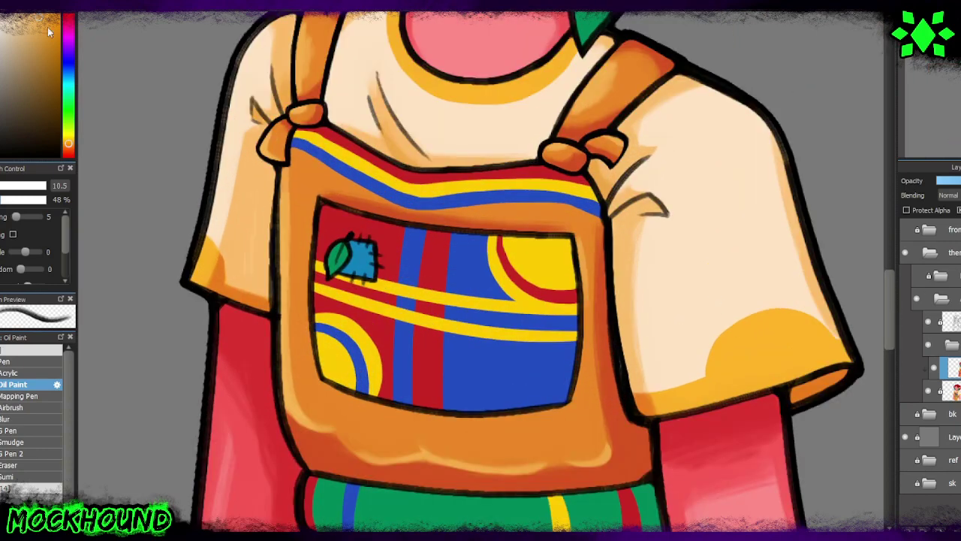
{"action": "left_click_drag", "start_coordinate": [381, 456], "coordinate": [536, 464]}
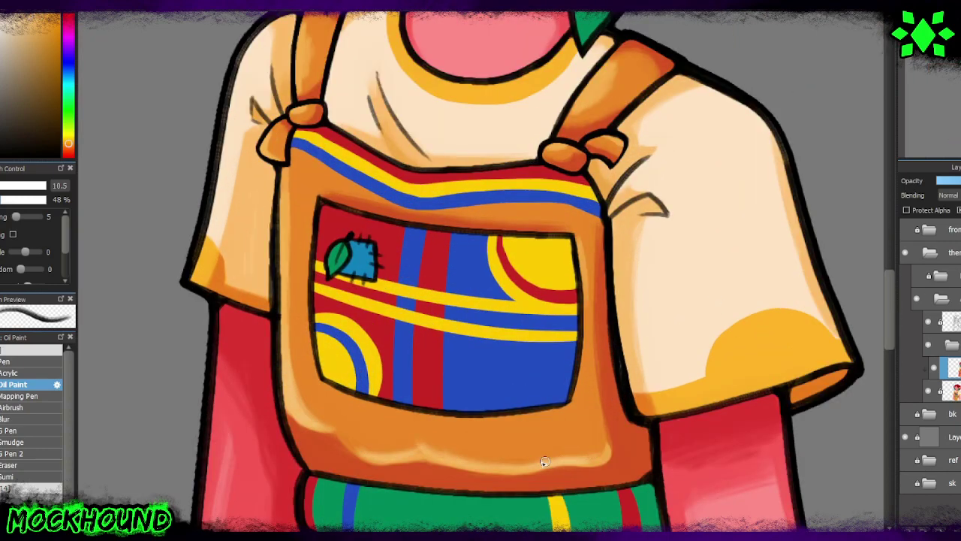
{"action": "left_click_drag", "start_coordinate": [349, 438], "coordinate": [450, 434]}
{"action": "left_click", "coordinate": [381, 465], "text": "alt"}
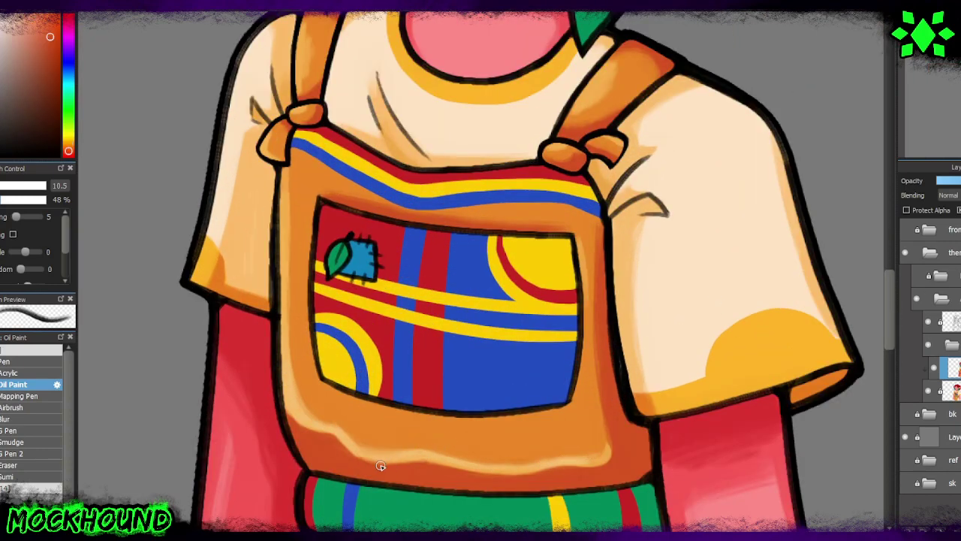
{"action": "left_click_drag", "start_coordinate": [300, 405], "coordinate": [368, 449]}
{"action": "scroll", "coordinate": [573, 222], "scroll_direction": "up", "scroll_amount": 3}
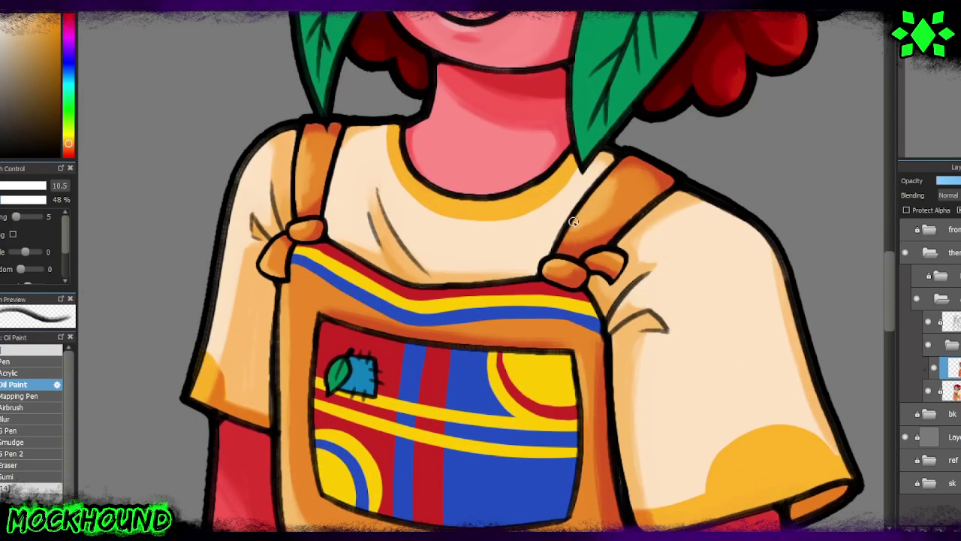
Step: Paint darker orange shading under the belt on both sides of the shorts with a larger brush
{"action": "left_click_drag", "start_coordinate": [887, 304], "coordinate": [886, 371]}
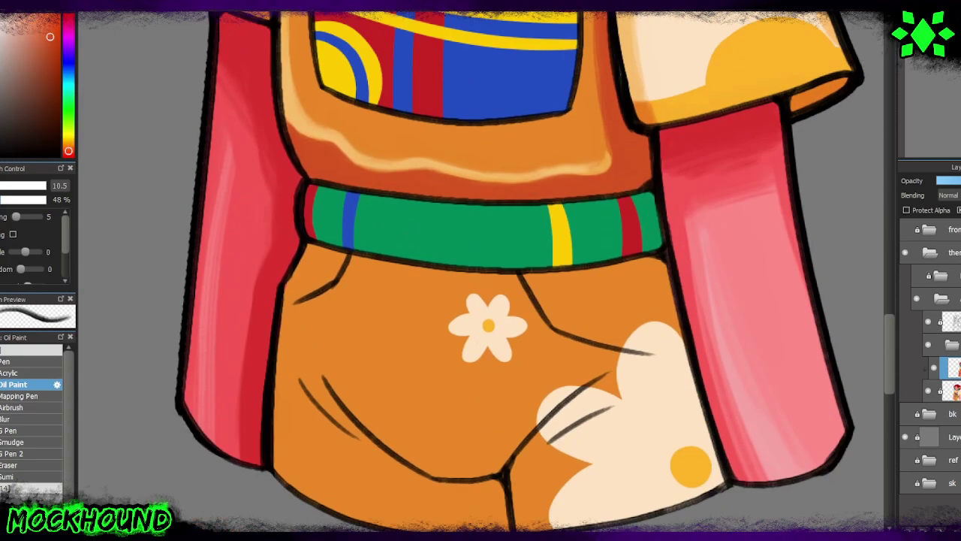
{"action": "left_click", "coordinate": [292, 275], "text": "alt"}
{"action": "left_click_drag", "start_coordinate": [338, 244], "coordinate": [292, 289]}
{"action": "mouse_move", "coordinate": [526, 265]}
{"action": "left_mouse_down"}
{"action": "mouse_move", "coordinate": [607, 326]}
{"action": "mouse_move", "coordinate": [616, 253]}
{"action": "mouse_move", "coordinate": [652, 281]}
{"action": "mouse_move", "coordinate": [579, 310]}
{"action": "mouse_move", "coordinate": [644, 278]}
{"action": "mouse_move", "coordinate": [630, 297]}
{"action": "left_mouse_up"}
{"action": "key", "text": "bracketright"}
{"action": "left_click", "coordinate": [651, 278], "text": "alt"}
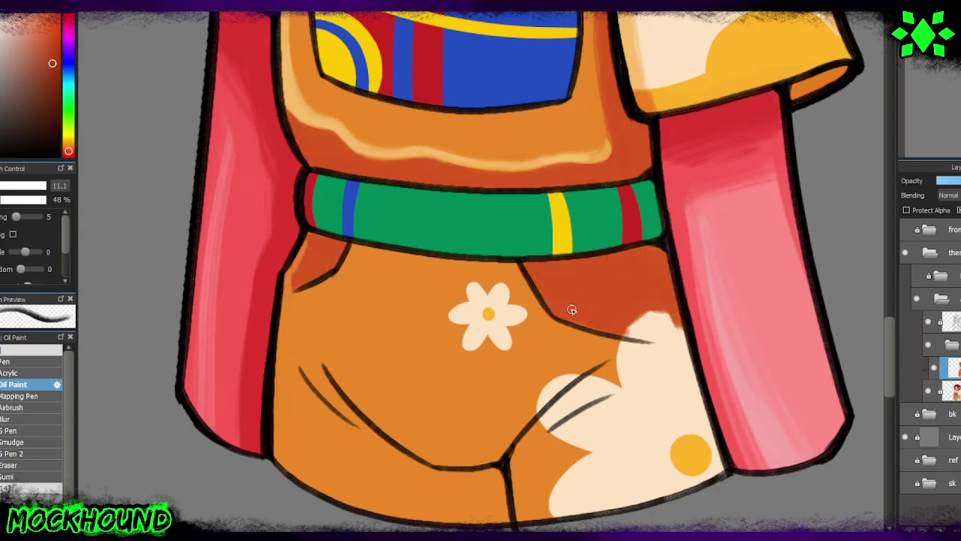
{"action": "mouse_move", "coordinate": [572, 271]}
{"action": "left_mouse_down"}
{"action": "mouse_move", "coordinate": [628, 253]}
{"action": "mouse_move", "coordinate": [548, 270]}
{"action": "left_mouse_up"}
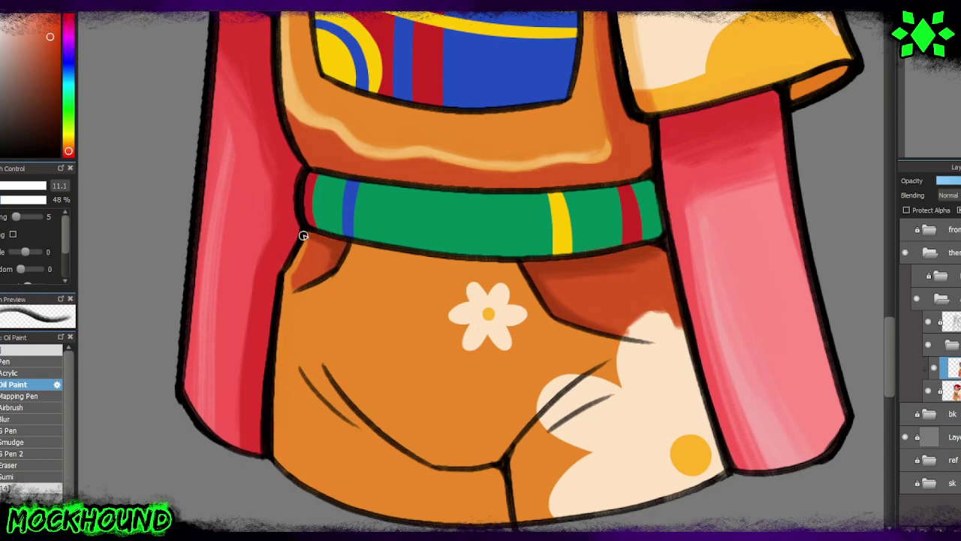
{"action": "left_click_drag", "start_coordinate": [303, 236], "coordinate": [328, 252]}
{"action": "left_click_drag", "start_coordinate": [574, 277], "coordinate": [661, 251]}
Step: Deepen the under-belt shading with a redder orange and blend it on the right shorts
{"action": "left_click", "coordinate": [52, 63]}
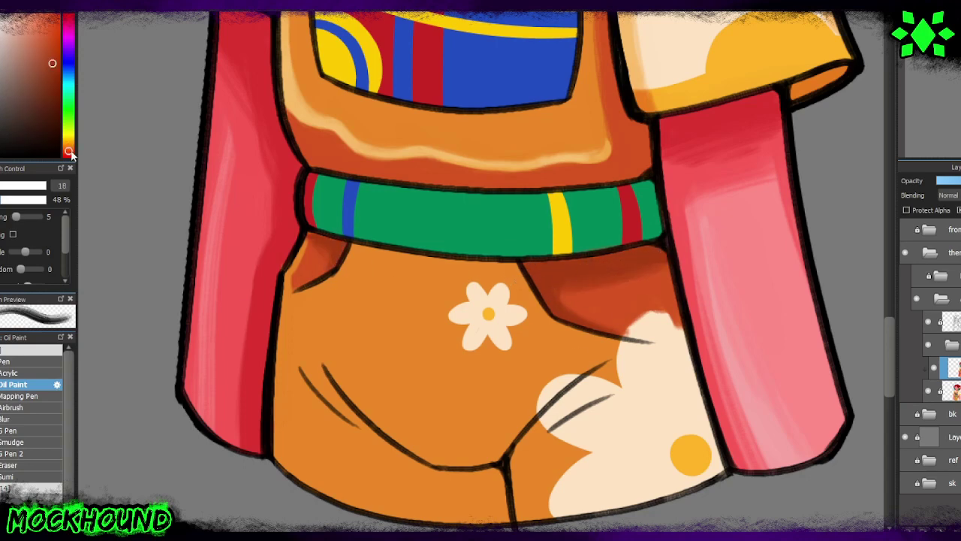
{"action": "left_click", "coordinate": [70, 153]}
{"action": "left_click_drag", "start_coordinate": [310, 235], "coordinate": [343, 248]}
{"action": "left_click_drag", "start_coordinate": [541, 270], "coordinate": [612, 328]}
{"action": "mouse_move", "coordinate": [570, 259]}
{"action": "left_mouse_down"}
{"action": "mouse_move", "coordinate": [659, 256]}
{"action": "mouse_move", "coordinate": [641, 299]}
{"action": "mouse_move", "coordinate": [581, 302]}
{"action": "mouse_move", "coordinate": [637, 279]}
{"action": "left_mouse_up"}
{"action": "left_click", "coordinate": [641, 299], "text": "alt"}
{"action": "left_click", "coordinate": [638, 278], "text": "alt"}
{"action": "left_click_drag", "start_coordinate": [631, 323], "coordinate": [676, 308]}
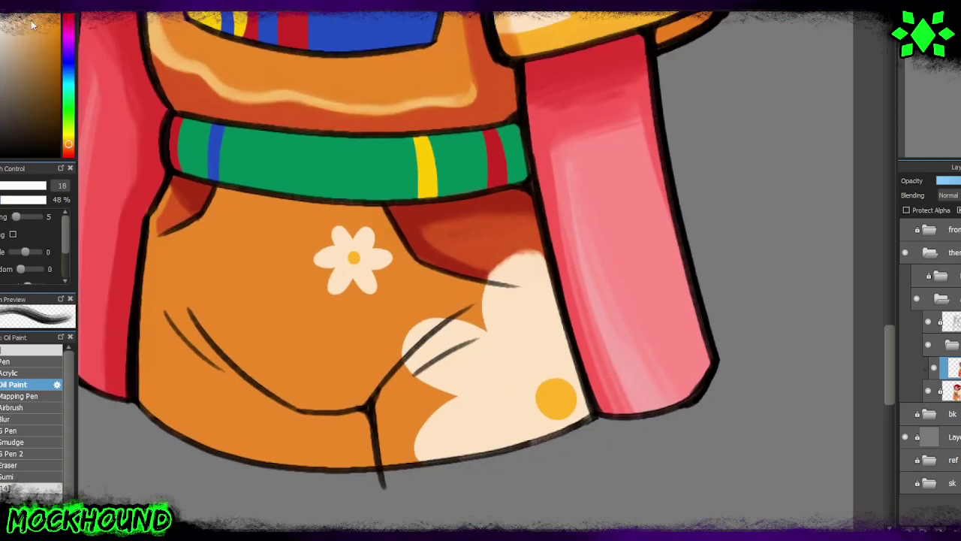
Step: Tint the cream flower patch's top orange, then repaint it lighter
{"action": "mouse_move", "coordinate": [537, 280]}
{"action": "left_mouse_down"}
{"action": "mouse_move", "coordinate": [522, 261]}
{"action": "mouse_move", "coordinate": [536, 253]}
{"action": "left_mouse_up"}
{"action": "left_click", "coordinate": [531, 257], "text": "alt"}
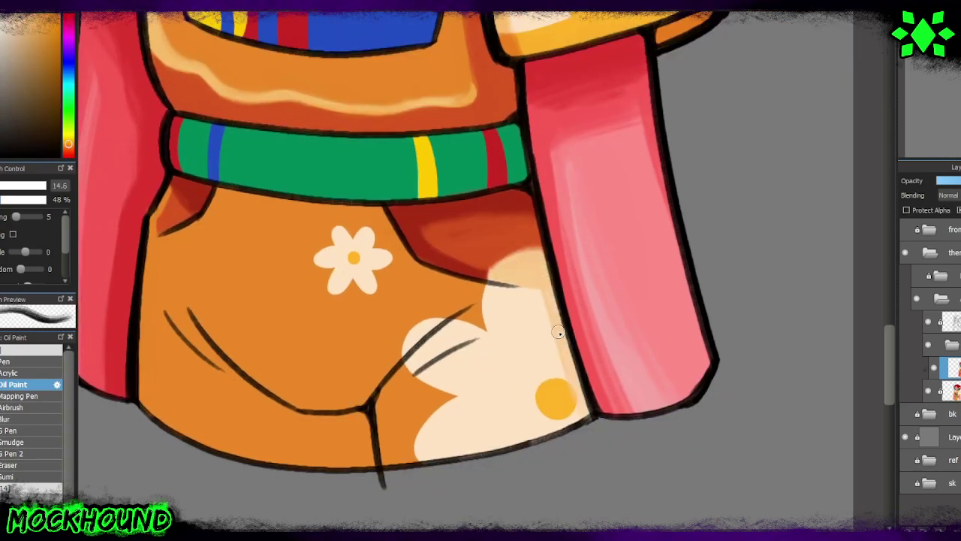
{"action": "left_click", "coordinate": [225, 278], "text": "alt"}
{"action": "mouse_move", "coordinate": [368, 458]}
{"action": "left_mouse_down"}
{"action": "mouse_move", "coordinate": [336, 416]}
{"action": "mouse_move", "coordinate": [225, 390]}
{"action": "left_mouse_up"}
Step: Shade and blend the lower-left shorts hem and left edge with dark and light oranges
{"action": "mouse_move", "coordinate": [345, 420]}
{"action": "left_mouse_down"}
{"action": "mouse_move", "coordinate": [300, 440]}
{"action": "mouse_move", "coordinate": [173, 398]}
{"action": "mouse_move", "coordinate": [154, 257]}
{"action": "mouse_move", "coordinate": [209, 410]}
{"action": "mouse_move", "coordinate": [195, 345]}
{"action": "mouse_move", "coordinate": [355, 428]}
{"action": "mouse_move", "coordinate": [354, 397]}
{"action": "left_mouse_up"}
{"action": "left_click", "coordinate": [165, 318], "text": "alt"}
{"action": "left_click", "coordinate": [337, 480], "text": "alt"}
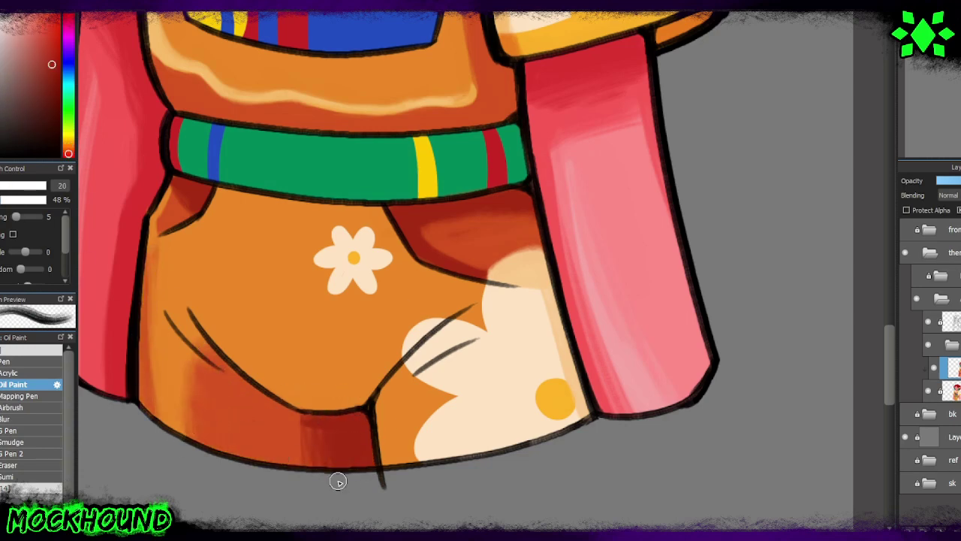
{"action": "mouse_move", "coordinate": [322, 451]}
{"action": "left_mouse_down"}
{"action": "mouse_move", "coordinate": [189, 414]}
{"action": "mouse_move", "coordinate": [226, 461]}
{"action": "mouse_move", "coordinate": [218, 379]}
{"action": "left_mouse_up"}
{"action": "scroll", "coordinate": [234, 353], "scroll_direction": "up", "scroll_amount": 2}
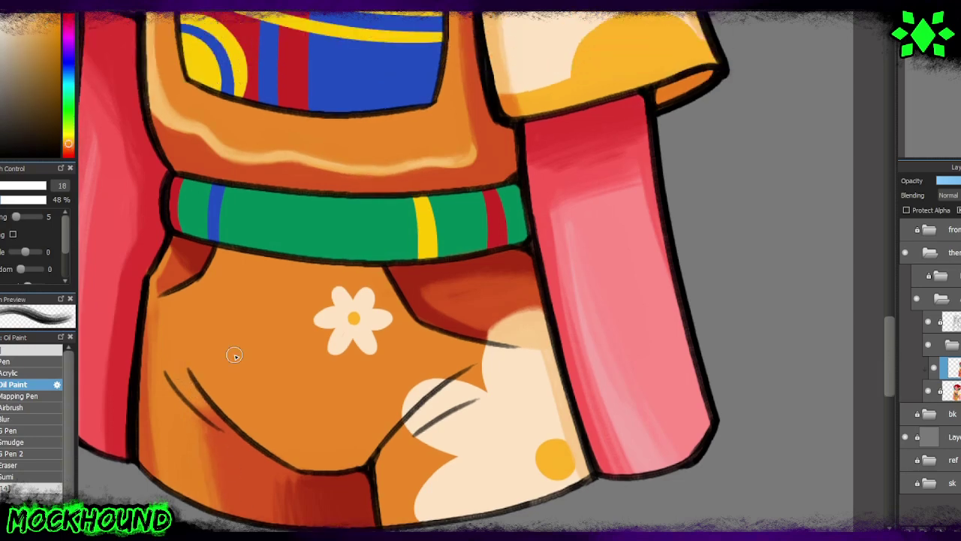
{"action": "left_click_drag", "start_coordinate": [172, 335], "coordinate": [255, 432]}
{"action": "left_click_drag", "start_coordinate": [172, 383], "coordinate": [257, 423]}
Step: Paint a diagonal fold shadow across the left shorts with a light highlight beside it
{"action": "left_click", "coordinate": [258, 423], "text": "alt"}
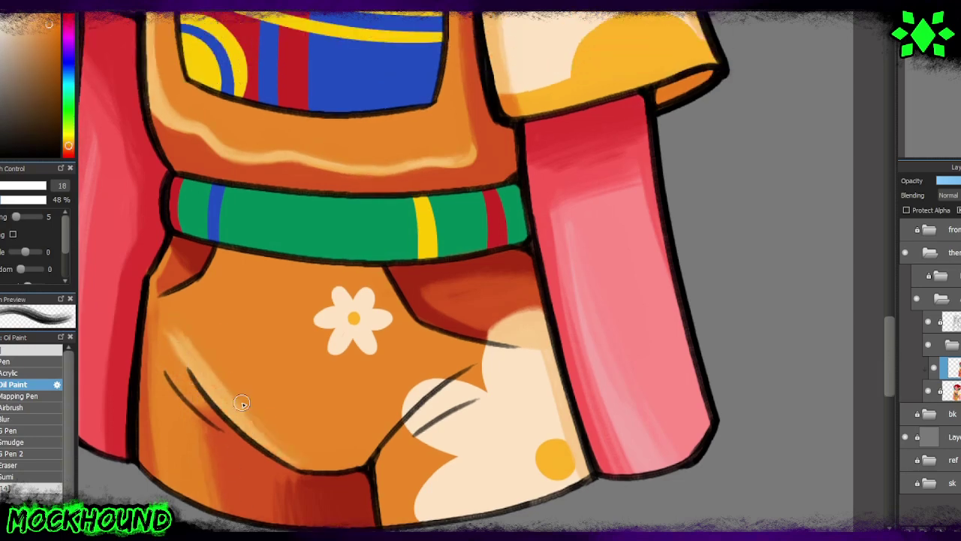
{"action": "left_click_drag", "start_coordinate": [180, 334], "coordinate": [300, 459]}
{"action": "left_click", "coordinate": [251, 342], "text": "alt"}
{"action": "left_click_drag", "start_coordinate": [210, 316], "coordinate": [305, 365]}
{"action": "left_click", "coordinate": [253, 365], "text": "alt"}
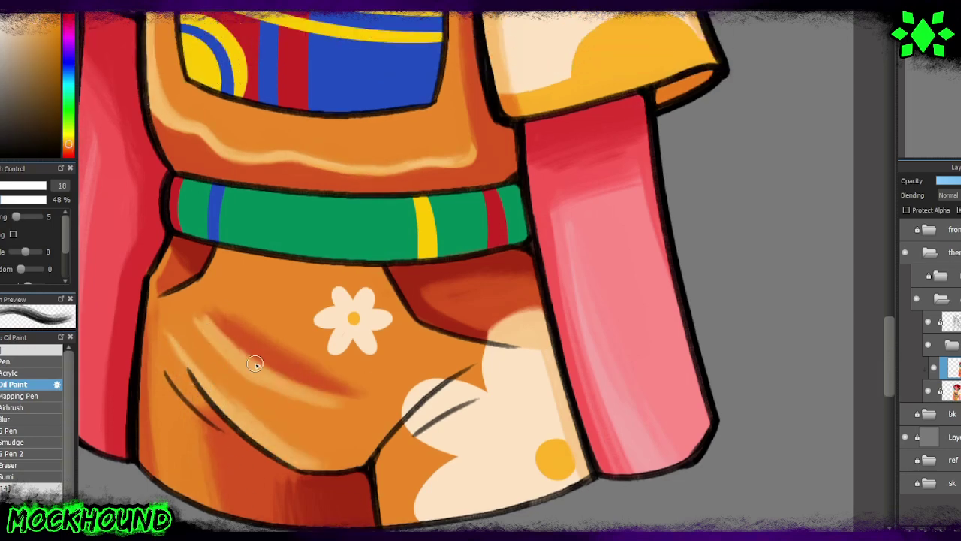
{"action": "left_click_drag", "start_coordinate": [195, 316], "coordinate": [361, 425]}
{"action": "left_click_drag", "start_coordinate": [233, 380], "coordinate": [290, 461]}
Step: Soften the lower part of the dark fold line with a smaller brush
{"action": "key", "text": "bracketleft"}
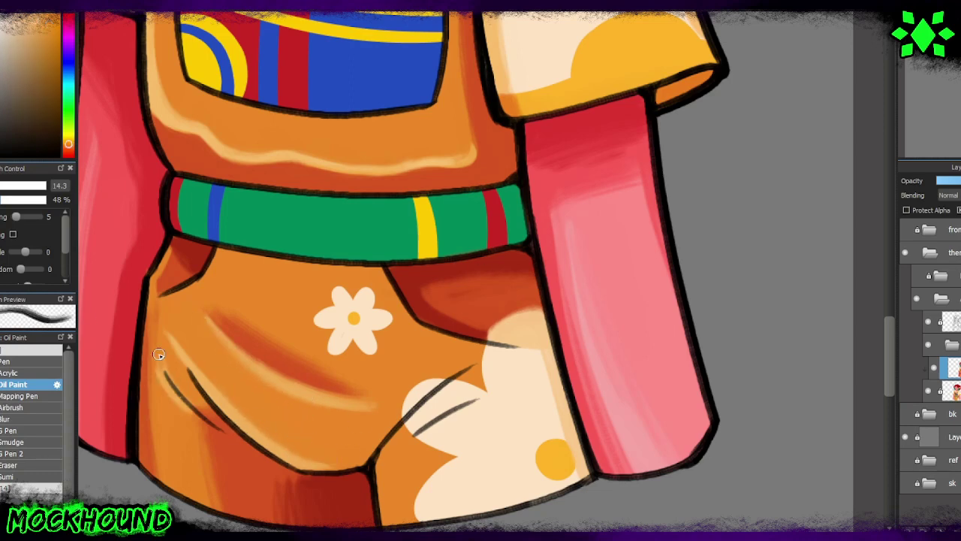
{"action": "mouse_move", "coordinate": [389, 437]}
{"action": "left_mouse_down"}
{"action": "mouse_move", "coordinate": [426, 391]}
{"action": "mouse_move", "coordinate": [387, 422]}
{"action": "left_mouse_up"}
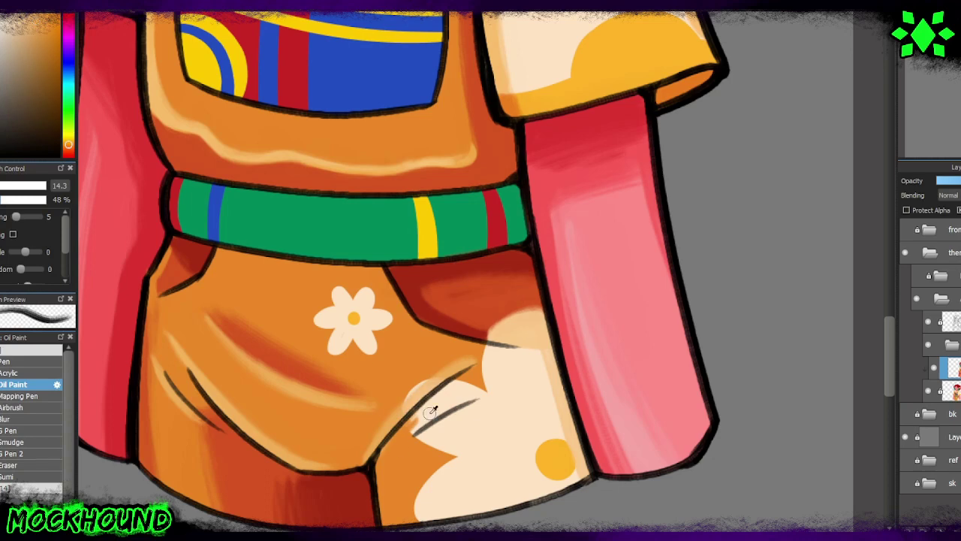
{"action": "scroll", "coordinate": [360, 319], "scroll_direction": "up", "scroll_amount": 1}
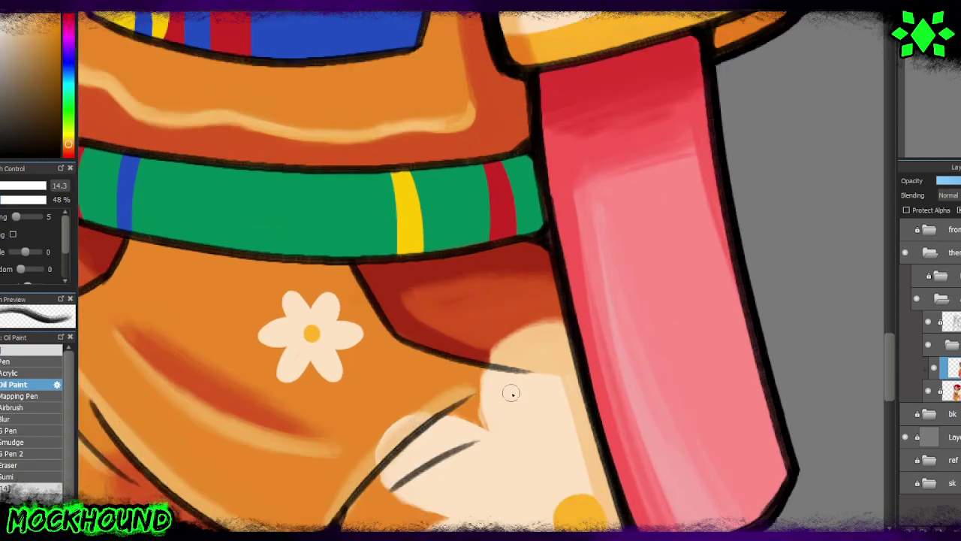
{"action": "scroll", "coordinate": [418, 480], "scroll_direction": "down", "scroll_amount": 3}
{"action": "left_click_drag", "start_coordinate": [368, 375], "coordinate": [398, 353]}
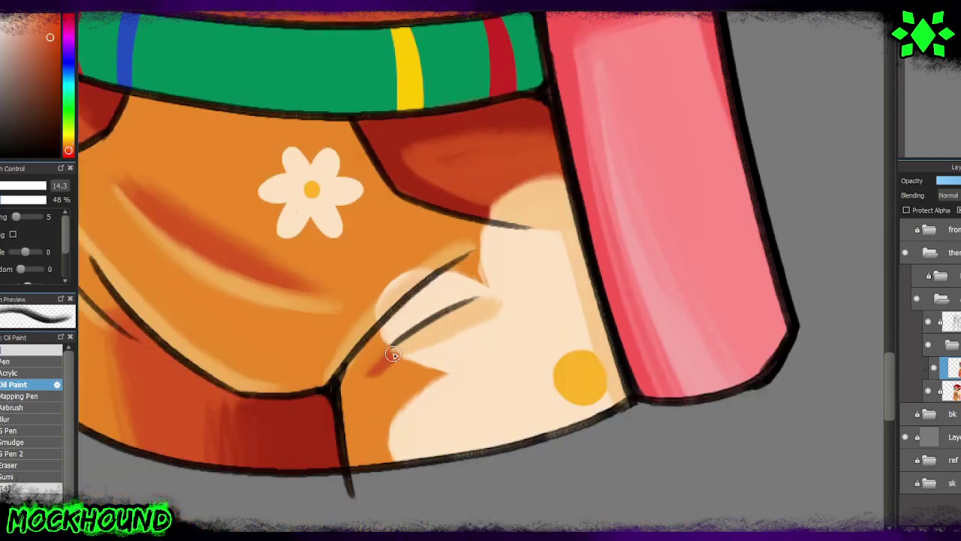
{"action": "scroll", "coordinate": [777, 172], "scroll_direction": "down", "scroll_amount": 5}
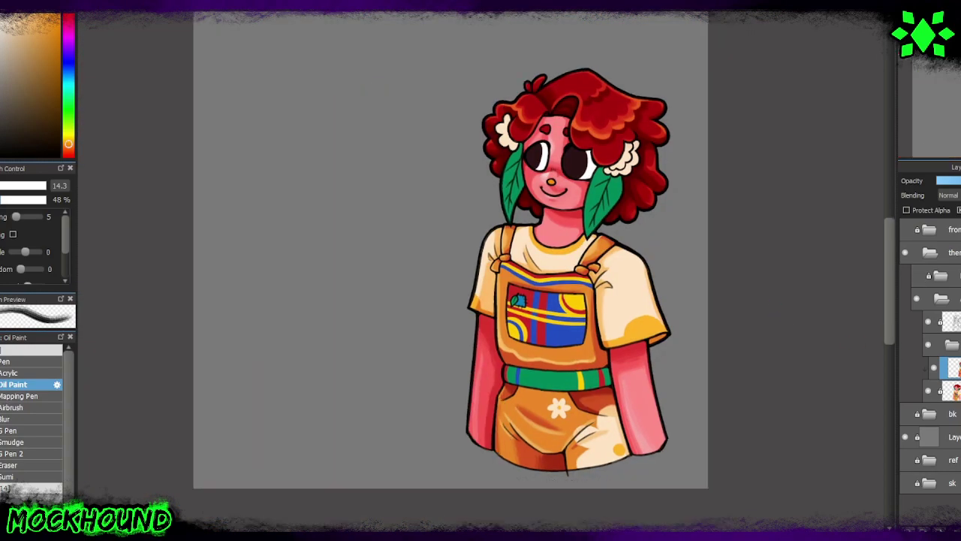
Step: Sample orange, blue and dark red tones, then smudge dark red across the yellow pocket stripe
{"action": "scroll", "coordinate": [601, 323], "scroll_direction": "up", "scroll_amount": 5}
{"action": "left_click", "coordinate": [365, 475], "text": "alt"}
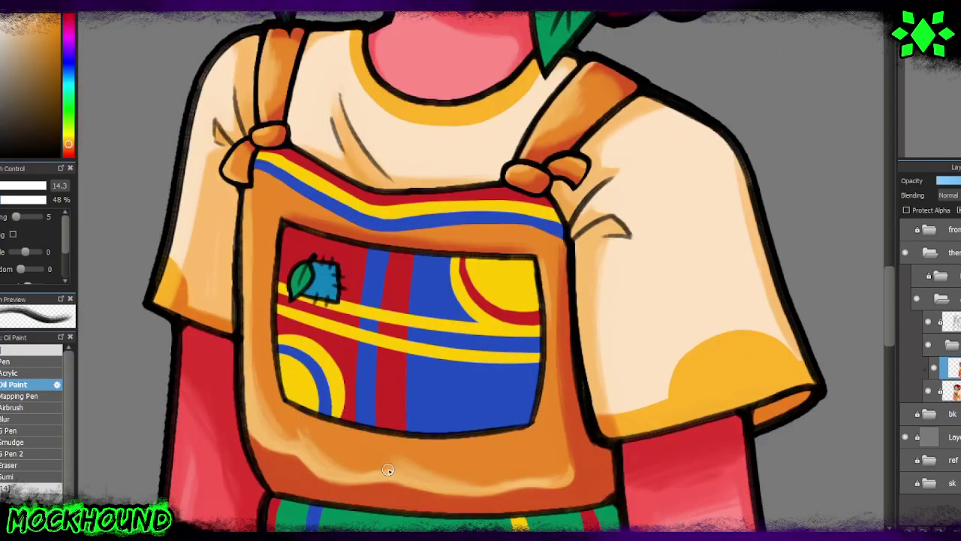
{"action": "mouse_move", "coordinate": [886, 320]}
{"action": "left_mouse_down"}
{"action": "mouse_move", "coordinate": [887, 356]}
{"action": "mouse_move", "coordinate": [881, 316]}
{"action": "left_mouse_up"}
{"action": "left_click", "coordinate": [303, 340], "text": "alt"}
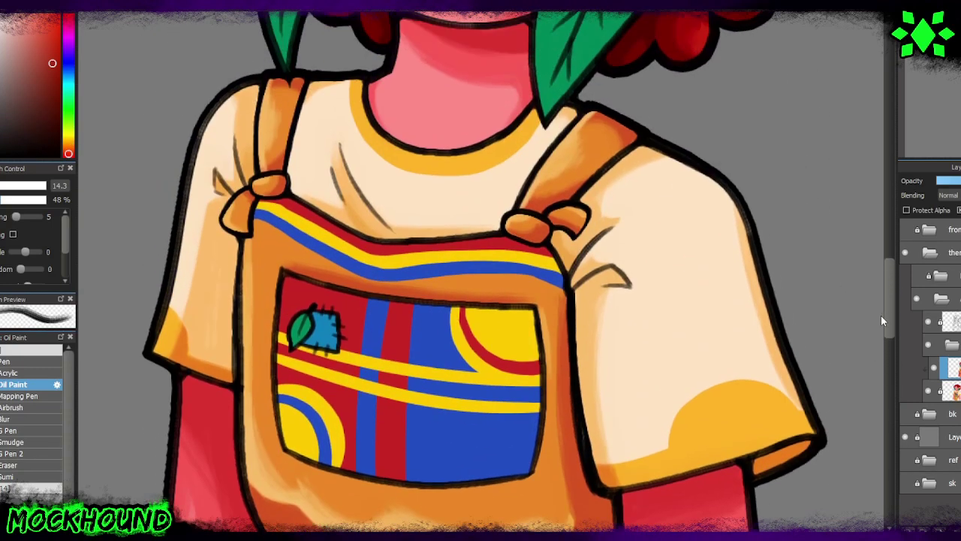
{"action": "left_click", "coordinate": [555, 289], "text": "alt"}
{"action": "left_click", "coordinate": [62, 34]}
{"action": "left_click", "coordinate": [550, 266], "text": "alt"}
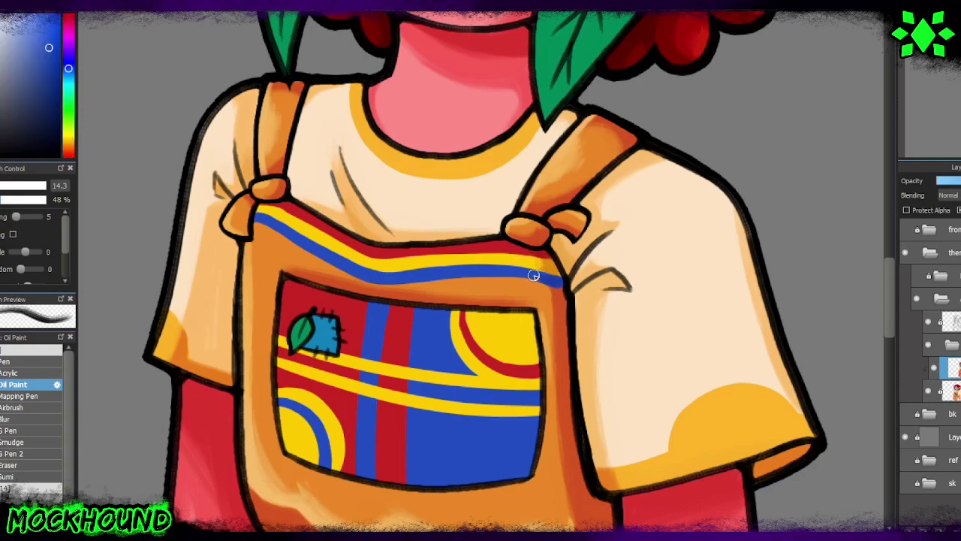
{"action": "left_click", "coordinate": [458, 275], "text": "alt"}
{"action": "scroll", "coordinate": [580, 284], "scroll_direction": "up", "scroll_amount": 2}
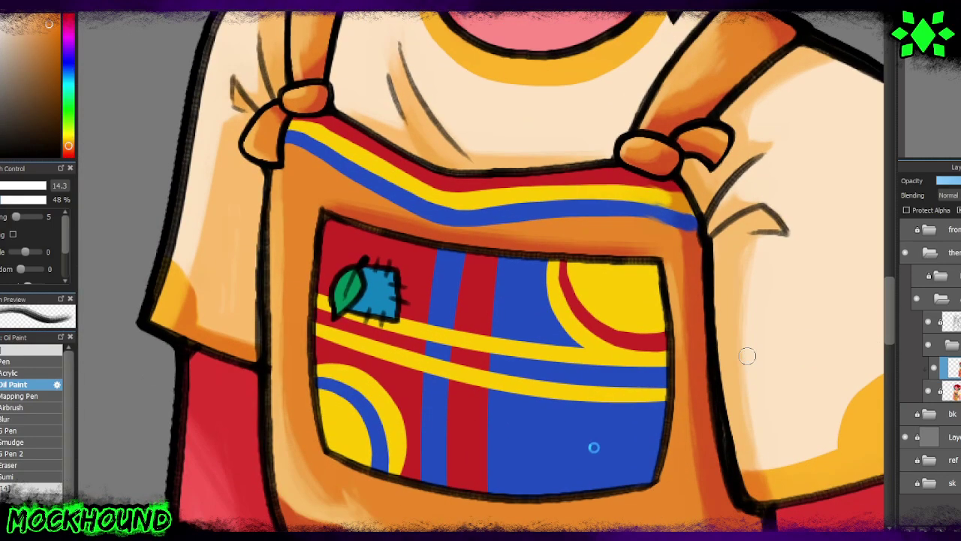
{"action": "left_click", "coordinate": [594, 446], "text": "alt"}
{"action": "left_click", "coordinate": [48, 48]}
{"action": "left_click_drag", "start_coordinate": [379, 314], "coordinate": [436, 372]}
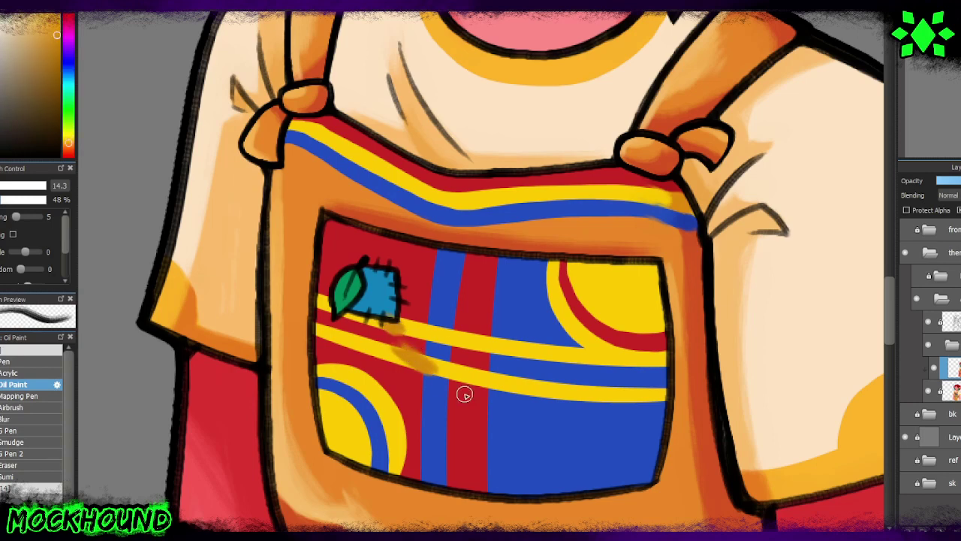
Step: Lay translucent dark red strokes and an orange stroke across the pocket stripes
{"action": "left_click", "coordinate": [466, 393], "text": "alt"}
{"action": "left_click_drag", "start_coordinate": [394, 330], "coordinate": [417, 351]}
{"action": "left_click", "coordinate": [405, 351], "text": "alt"}
{"action": "left_click", "coordinate": [593, 256], "text": "alt"}
{"action": "left_click_drag", "start_coordinate": [476, 405], "coordinate": [451, 352]}
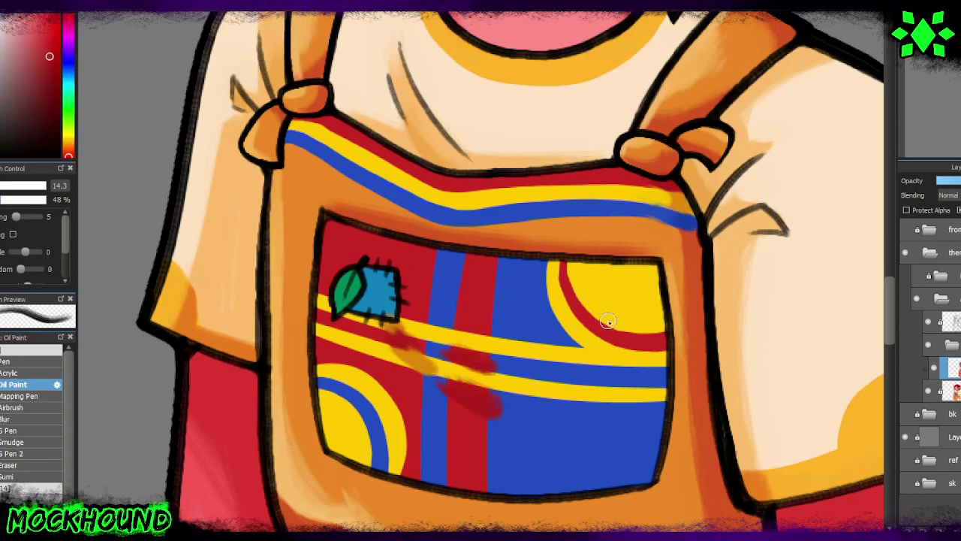
{"action": "left_click", "coordinate": [440, 382], "text": "alt"}
{"action": "left_click_drag", "start_coordinate": [394, 323], "coordinate": [440, 337]}
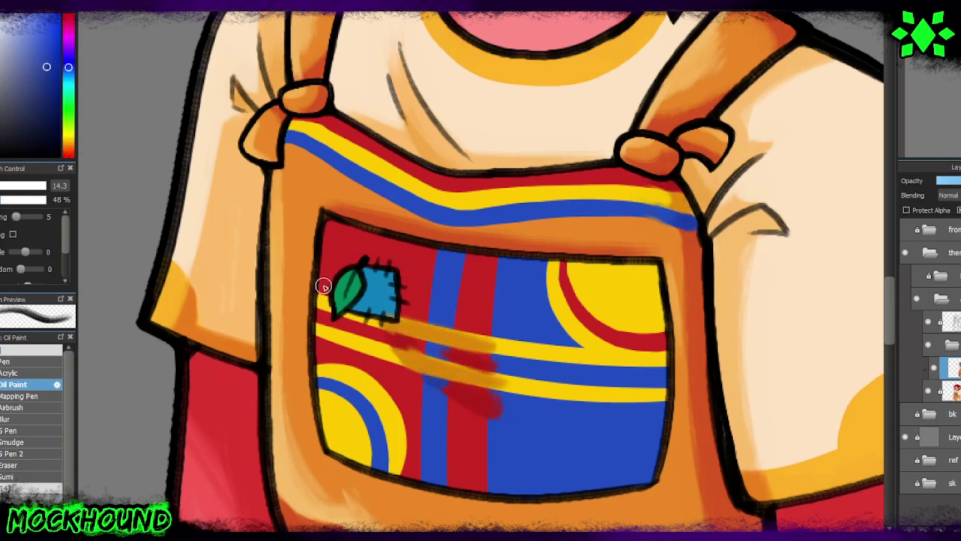
Step: Add blue smudges, dark red strokes and orange strokes over the pocket
{"action": "left_click_drag", "start_coordinate": [432, 379], "coordinate": [438, 347]}
{"action": "left_click", "coordinate": [390, 321], "text": "alt"}
{"action": "mouse_move", "coordinate": [492, 410]}
{"action": "left_mouse_down"}
{"action": "mouse_move", "coordinate": [458, 382]}
{"action": "mouse_move", "coordinate": [522, 419]}
{"action": "left_mouse_up"}
{"action": "left_click", "coordinate": [435, 374], "text": "alt"}
{"action": "left_click", "coordinate": [506, 378], "text": "alt"}
{"action": "left_click_drag", "start_coordinate": [518, 361], "coordinate": [495, 376]}
{"action": "left_click", "coordinate": [450, 338], "text": "alt"}
{"action": "mouse_move", "coordinate": [409, 278]}
{"action": "left_mouse_down"}
{"action": "mouse_move", "coordinate": [444, 325]}
{"action": "mouse_move", "coordinate": [515, 353]}
{"action": "mouse_move", "coordinate": [515, 401]}
{"action": "left_mouse_up"}
Step: Paint blue and orange across the yellow stripe, then extend and blend the yellow arc
{"action": "left_click", "coordinate": [452, 341], "text": "alt"}
{"action": "left_click", "coordinate": [515, 376], "text": "alt"}
{"action": "left_click_drag", "start_coordinate": [518, 323], "coordinate": [468, 348]}
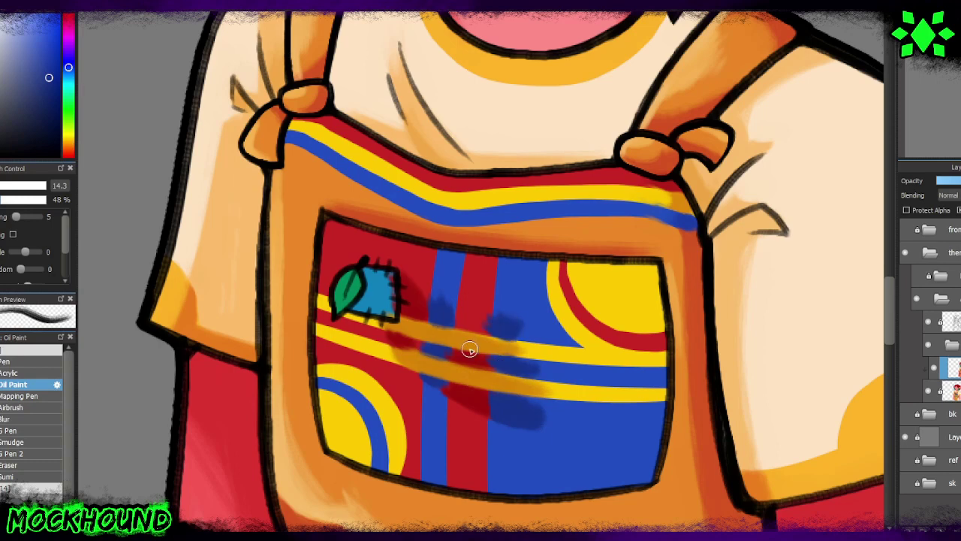
{"action": "left_click", "coordinate": [467, 316], "text": "alt"}
{"action": "left_click", "coordinate": [543, 329], "text": "alt"}
{"action": "left_click_drag", "start_coordinate": [555, 342], "coordinate": [569, 257]}
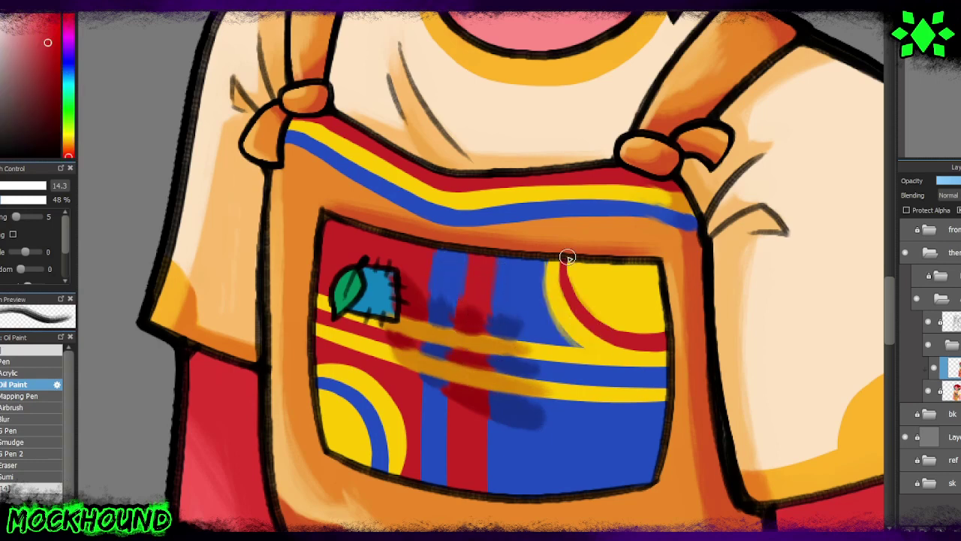
{"action": "mouse_move", "coordinate": [530, 363]}
{"action": "left_mouse_down"}
{"action": "mouse_move", "coordinate": [593, 388]}
{"action": "mouse_move", "coordinate": [599, 333]}
{"action": "left_mouse_up"}
{"action": "left_click_drag", "start_coordinate": [555, 289], "coordinate": [584, 354]}
Step: Repaint the small blue patch darker and blend blue over the yellow streaks
{"action": "left_click", "coordinate": [426, 288], "text": "alt"}
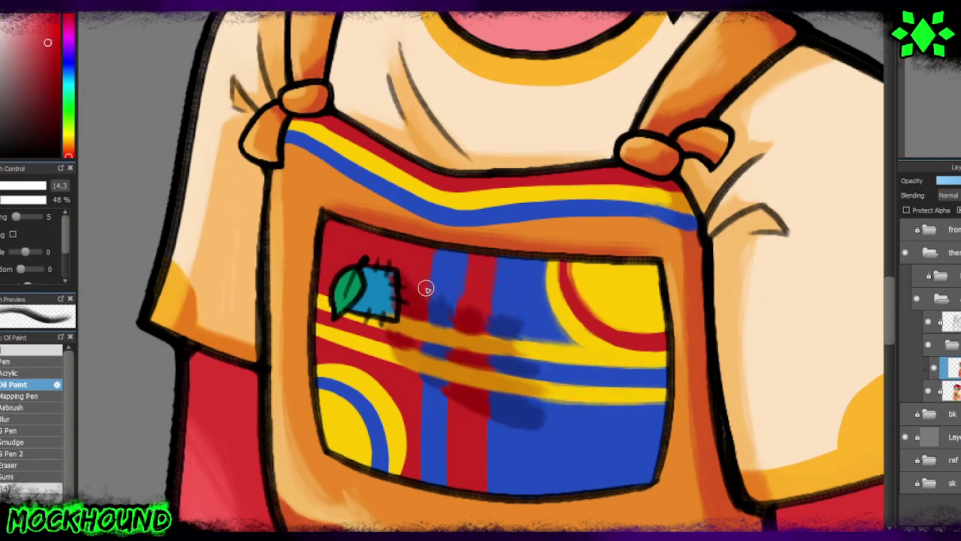
{"action": "left_click", "coordinate": [376, 285], "text": "alt"}
{"action": "mouse_move", "coordinate": [374, 279]}
{"action": "left_mouse_down"}
{"action": "mouse_move", "coordinate": [379, 312]}
{"action": "mouse_move", "coordinate": [389, 314]}
{"action": "mouse_move", "coordinate": [359, 309]}
{"action": "left_mouse_up"}
{"action": "left_click", "coordinate": [449, 338], "text": "alt"}
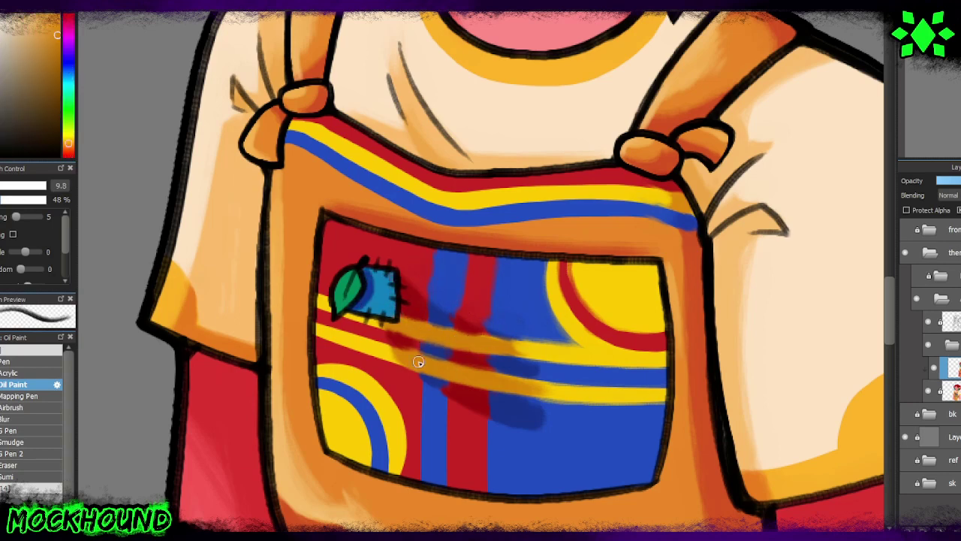
{"action": "left_click", "coordinate": [400, 383], "text": "alt"}
{"action": "left_click_drag", "start_coordinate": [568, 436], "coordinate": [450, 331]}
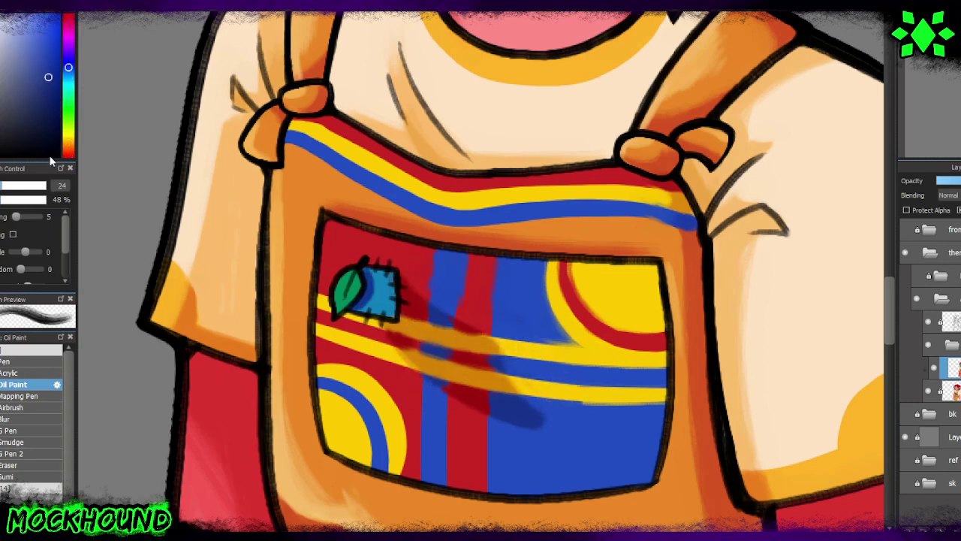
Step: Sample darker, yellow and red colours from the pocket
{"action": "left_click", "coordinate": [552, 390], "text": "alt"}
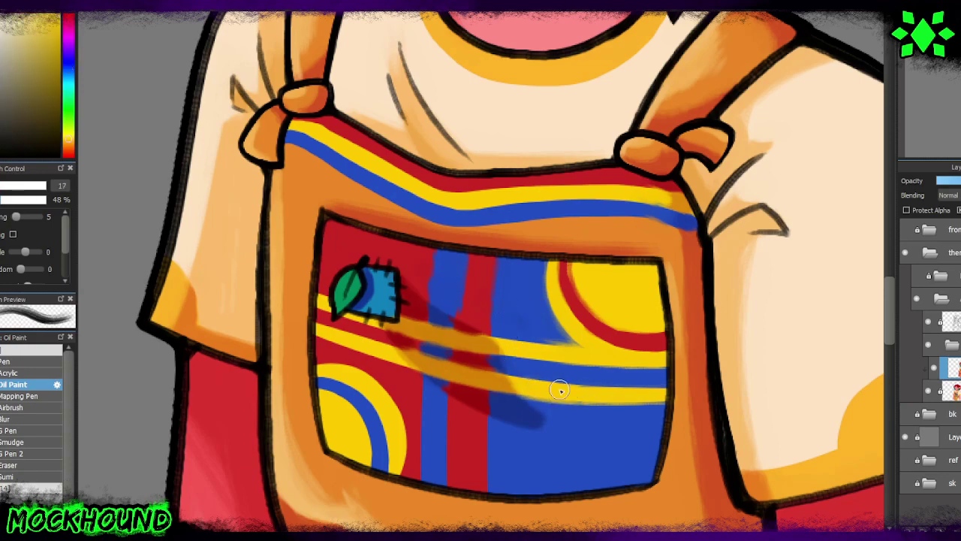
{"action": "left_click", "coordinate": [383, 406], "text": "alt"}
{"action": "left_click", "coordinate": [315, 394], "text": "alt"}
{"action": "left_click", "coordinate": [407, 482], "text": "alt"}
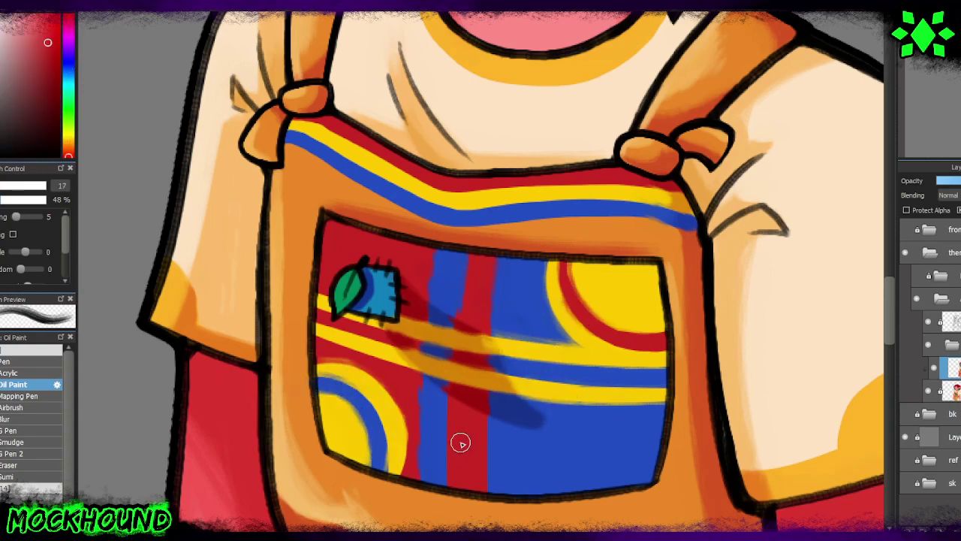
{"action": "scroll", "coordinate": [728, 353], "scroll_direction": "down", "scroll_amount": 5}
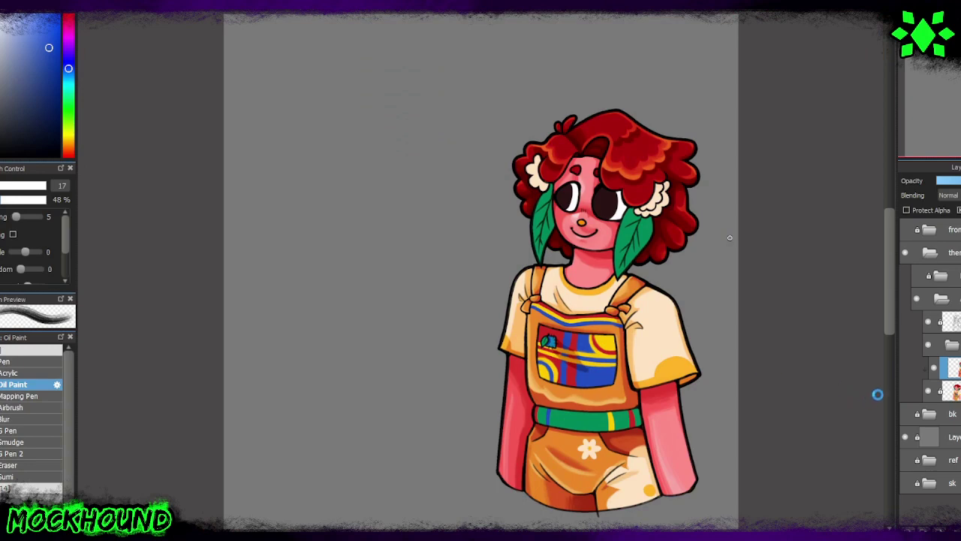
Step: Paint peach shading over the left hair flower, flattening its lower part
{"action": "scroll", "coordinate": [729, 237], "scroll_direction": "up", "scroll_amount": 5}
{"action": "left_click_drag", "start_coordinate": [271, 197], "coordinate": [290, 147]}
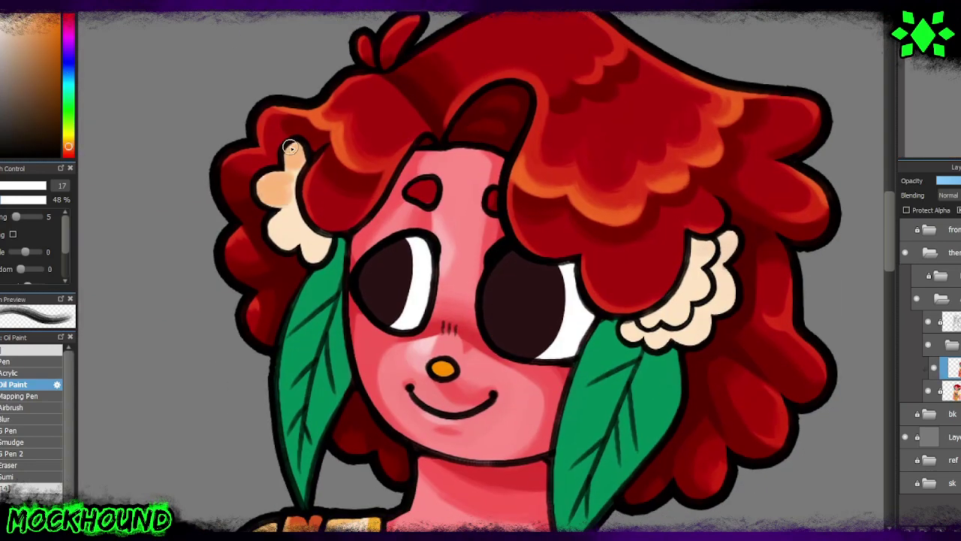
{"action": "left_click_drag", "start_coordinate": [278, 230], "coordinate": [315, 248]}
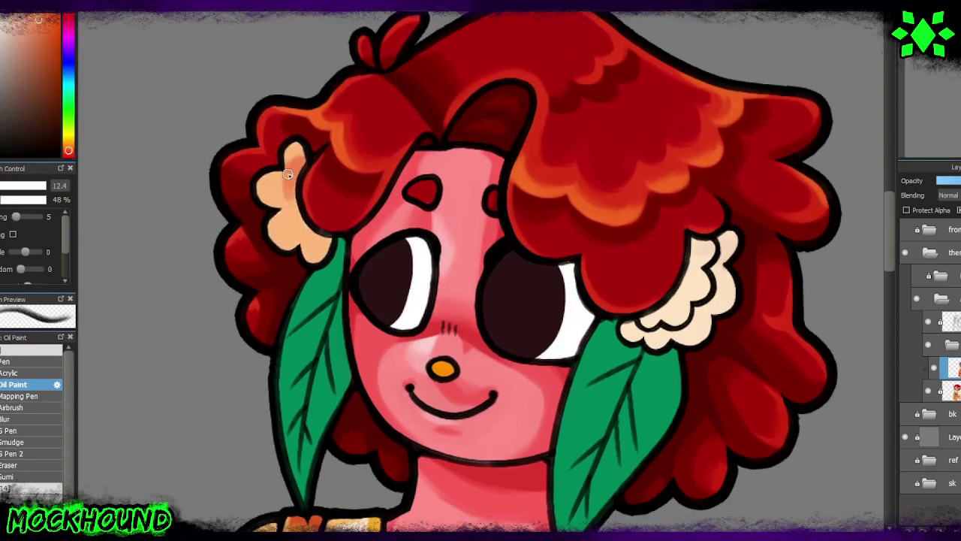
{"action": "mouse_move", "coordinate": [287, 175]}
{"action": "left_mouse_down"}
{"action": "mouse_move", "coordinate": [315, 248]}
{"action": "mouse_move", "coordinate": [263, 191]}
{"action": "mouse_move", "coordinate": [296, 233]}
{"action": "left_mouse_up"}
{"action": "mouse_move", "coordinate": [285, 195]}
{"action": "left_mouse_down"}
{"action": "mouse_move", "coordinate": [300, 145]}
{"action": "mouse_move", "coordinate": [276, 193]}
{"action": "left_mouse_up"}
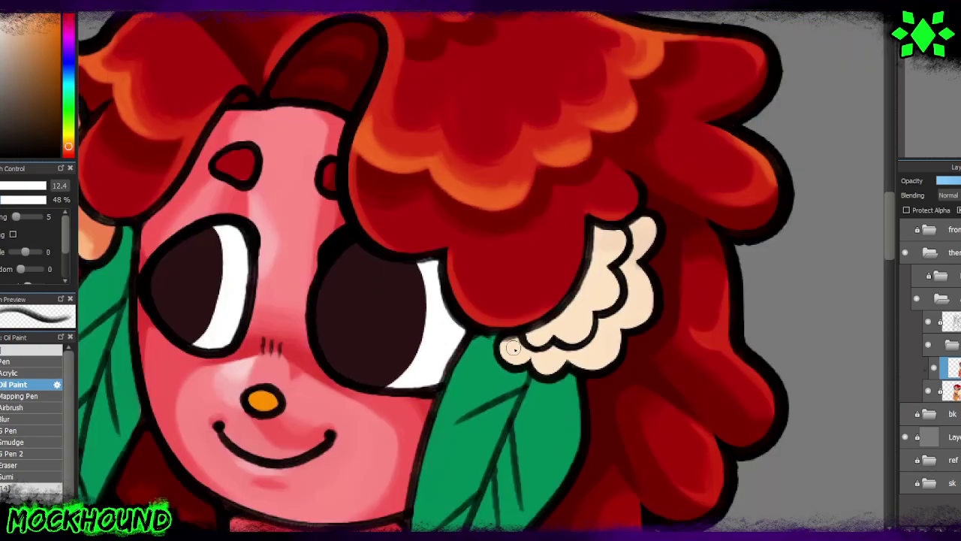
Step: Darken the right hair flower's lower edge with deeper peach shading
{"action": "mouse_move", "coordinate": [510, 353]}
{"action": "left_mouse_down"}
{"action": "mouse_move", "coordinate": [644, 239]}
{"action": "mouse_move", "coordinate": [582, 304]}
{"action": "mouse_move", "coordinate": [529, 338]}
{"action": "left_mouse_up"}
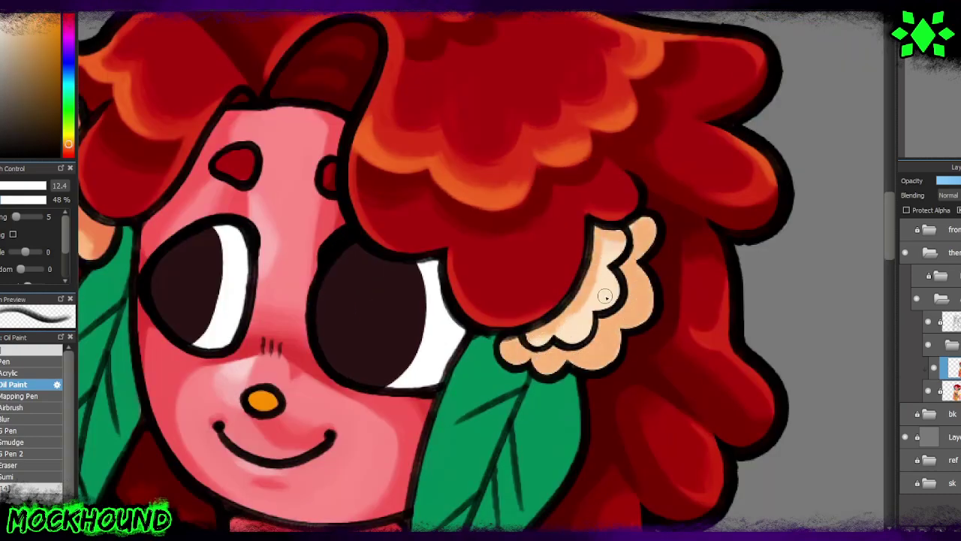
{"action": "left_click_drag", "start_coordinate": [619, 252], "coordinate": [601, 301]}
{"action": "left_click_drag", "start_coordinate": [616, 229], "coordinate": [609, 252]}
{"action": "scroll", "coordinate": [553, 528], "scroll_direction": "down", "scroll_amount": 2}
{"action": "scroll", "coordinate": [554, 528], "scroll_direction": "right", "scroll_amount": 3}
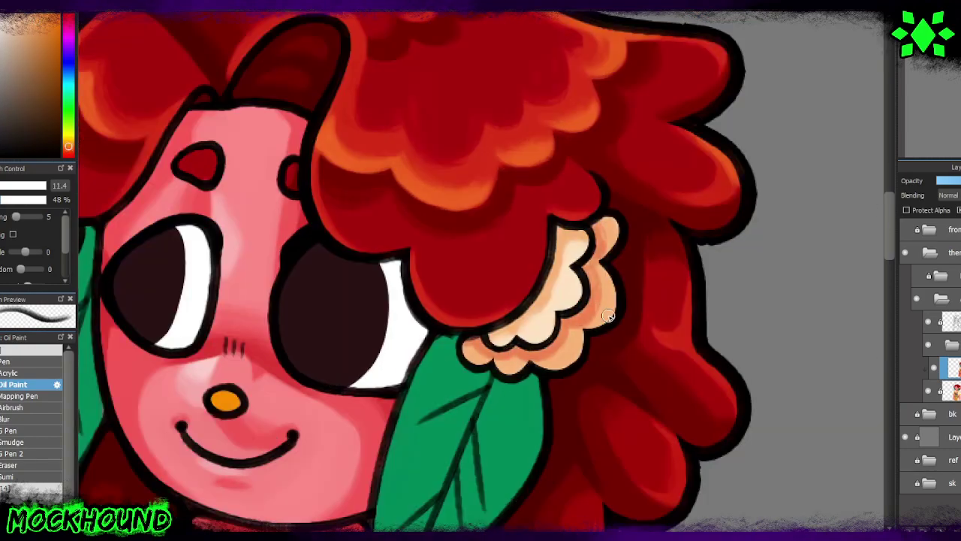
{"action": "left_click_drag", "start_coordinate": [476, 337], "coordinate": [518, 355]}
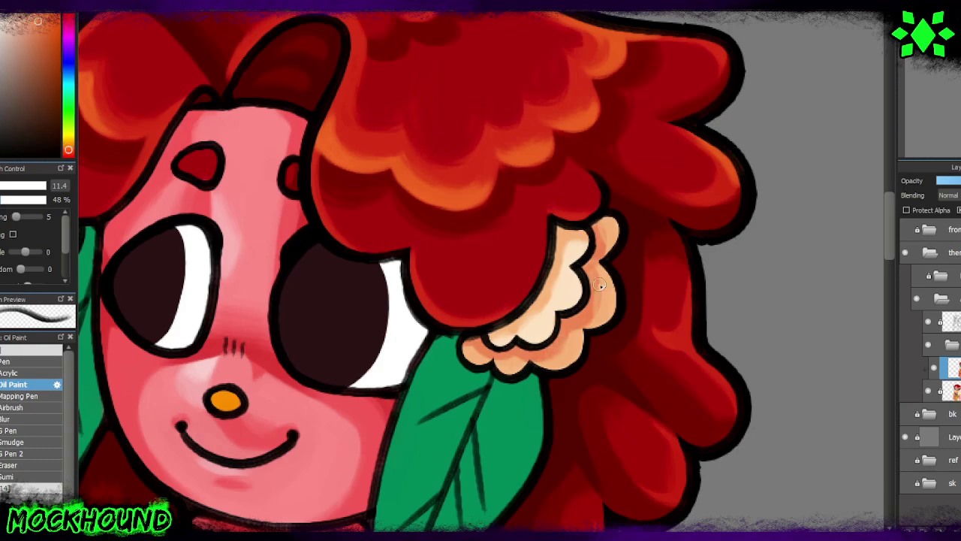
Step: Lighten the flower's top and left petals
{"action": "scroll", "coordinate": [597, 256], "scroll_direction": "down", "scroll_amount": 2}
{"action": "scroll", "coordinate": [210, 136], "scroll_direction": "left", "scroll_amount": 4}
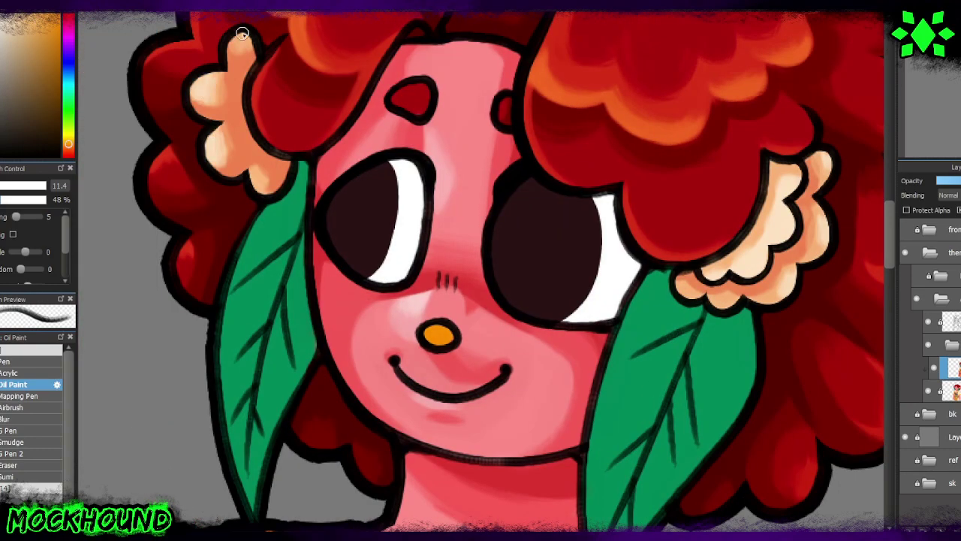
{"action": "left_click_drag", "start_coordinate": [242, 34], "coordinate": [245, 54]}
{"action": "left_click_drag", "start_coordinate": [218, 86], "coordinate": [237, 101]}
{"action": "scroll", "coordinate": [725, 195], "scroll_direction": "right", "scroll_amount": 2}
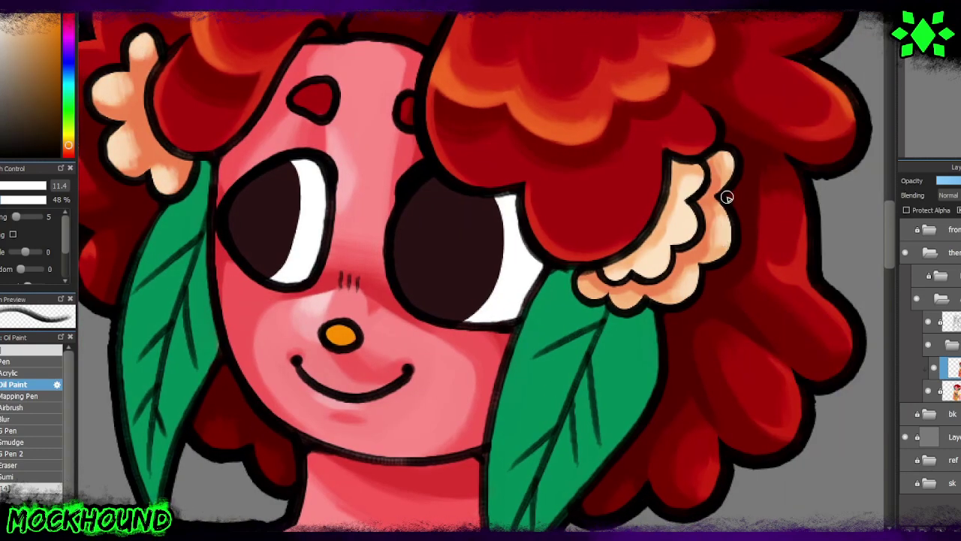
{"action": "scroll", "coordinate": [726, 195], "scroll_direction": "down", "scroll_amount": 5}
{"action": "scroll", "coordinate": [282, 181], "scroll_direction": "up", "scroll_amount": 2}
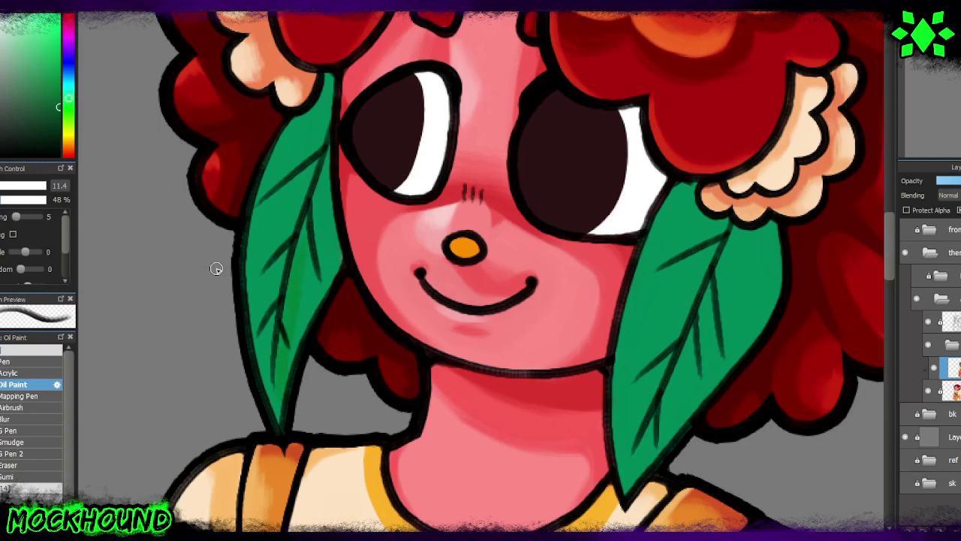
Step: Paint darker green shading along the left leaf's edge toward its tip
{"action": "mouse_move", "coordinate": [286, 406]}
{"action": "left_mouse_down"}
{"action": "mouse_move", "coordinate": [322, 178]}
{"action": "mouse_move", "coordinate": [293, 324]}
{"action": "left_mouse_up"}
{"action": "mouse_move", "coordinate": [316, 361]}
{"action": "left_mouse_down"}
{"action": "mouse_move", "coordinate": [318, 103]}
{"action": "mouse_move", "coordinate": [302, 141]}
{"action": "mouse_move", "coordinate": [266, 123]}
{"action": "mouse_move", "coordinate": [304, 173]}
{"action": "mouse_move", "coordinate": [298, 318]}
{"action": "left_mouse_up"}
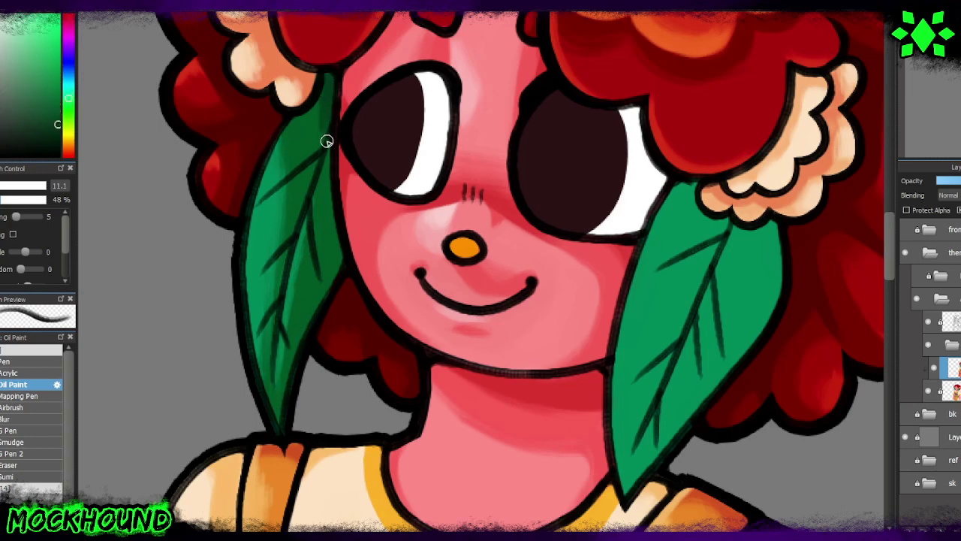
{"action": "mouse_move", "coordinate": [327, 141]}
{"action": "left_mouse_down"}
{"action": "mouse_move", "coordinate": [315, 150]}
{"action": "mouse_move", "coordinate": [301, 329]}
{"action": "left_mouse_up"}
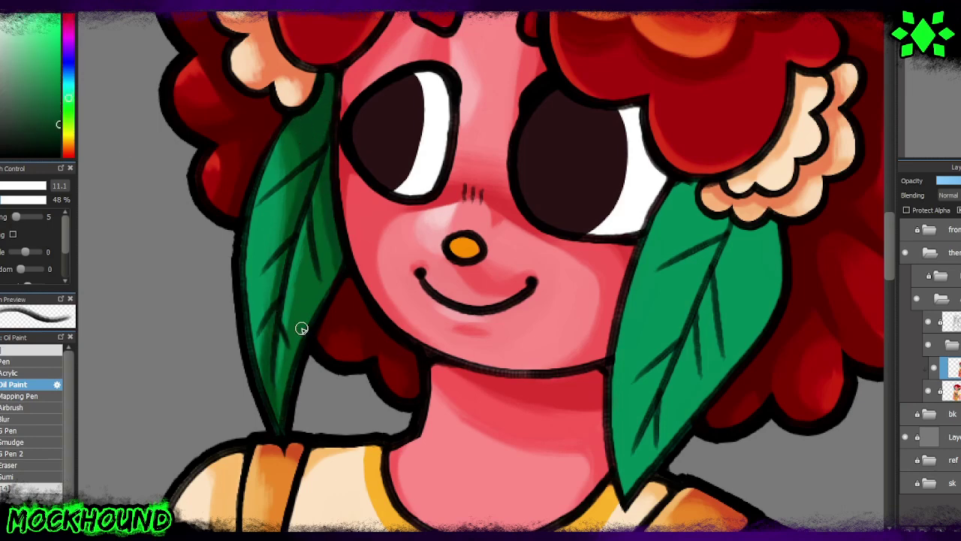
{"action": "mouse_move", "coordinate": [294, 195]}
{"action": "left_mouse_down"}
{"action": "mouse_move", "coordinate": [258, 337]}
{"action": "mouse_move", "coordinate": [254, 311]}
{"action": "left_mouse_up"}
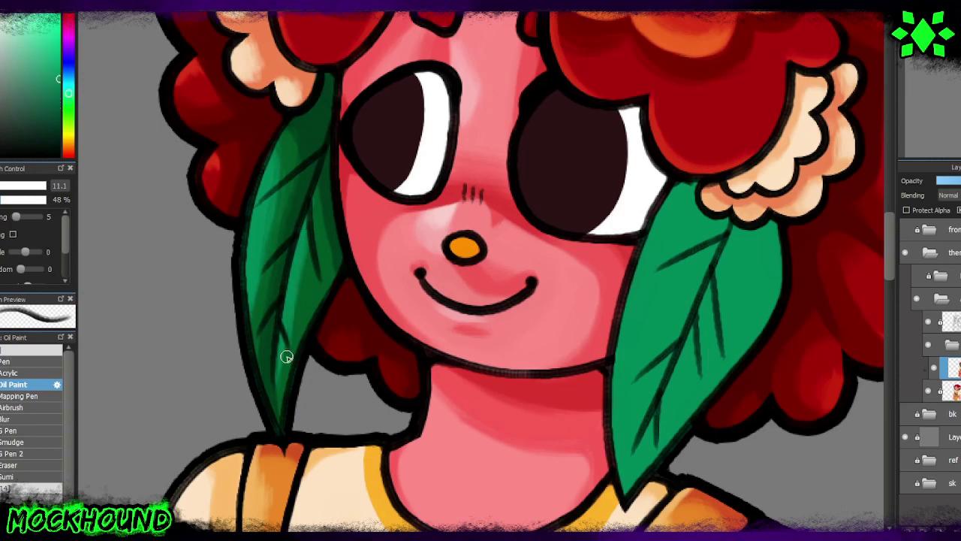
Step: Shade the right leaf with darker green strokes, including its upper part
{"action": "left_click_drag", "start_coordinate": [653, 428], "coordinate": [518, 382]}
{"action": "left_click_drag", "start_coordinate": [578, 240], "coordinate": [517, 383]}
{"action": "left_click_drag", "start_coordinate": [495, 451], "coordinate": [575, 247]}
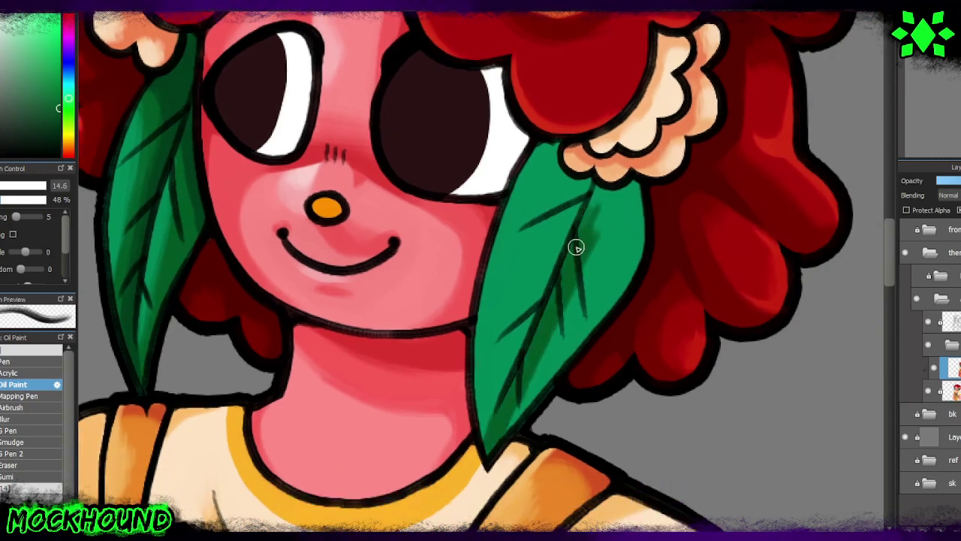
{"action": "left_click_drag", "start_coordinate": [601, 195], "coordinate": [557, 143]}
{"action": "left_click_drag", "start_coordinate": [592, 223], "coordinate": [513, 411]}
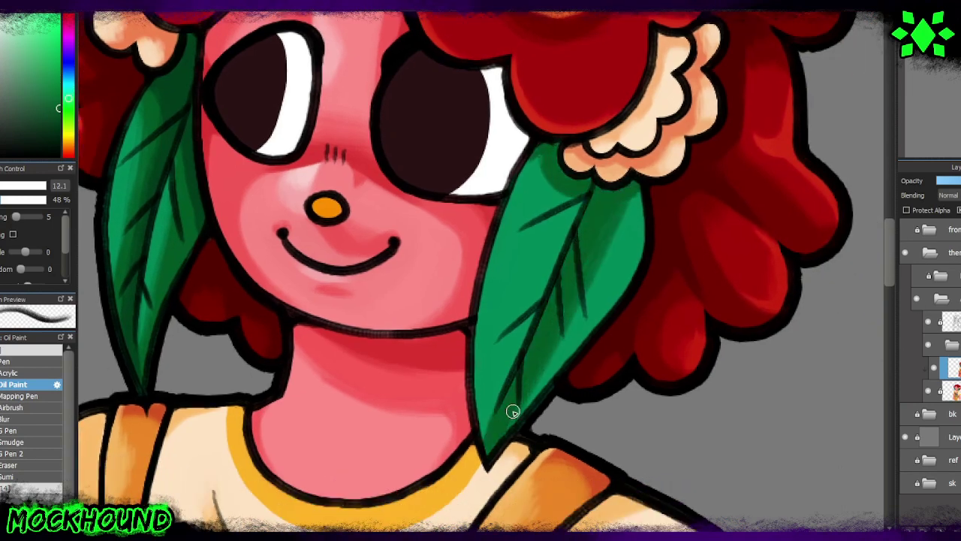
{"action": "mouse_move", "coordinate": [556, 160]}
{"action": "left_mouse_down"}
{"action": "mouse_move", "coordinate": [529, 210]}
{"action": "mouse_move", "coordinate": [481, 387]}
{"action": "left_mouse_up"}
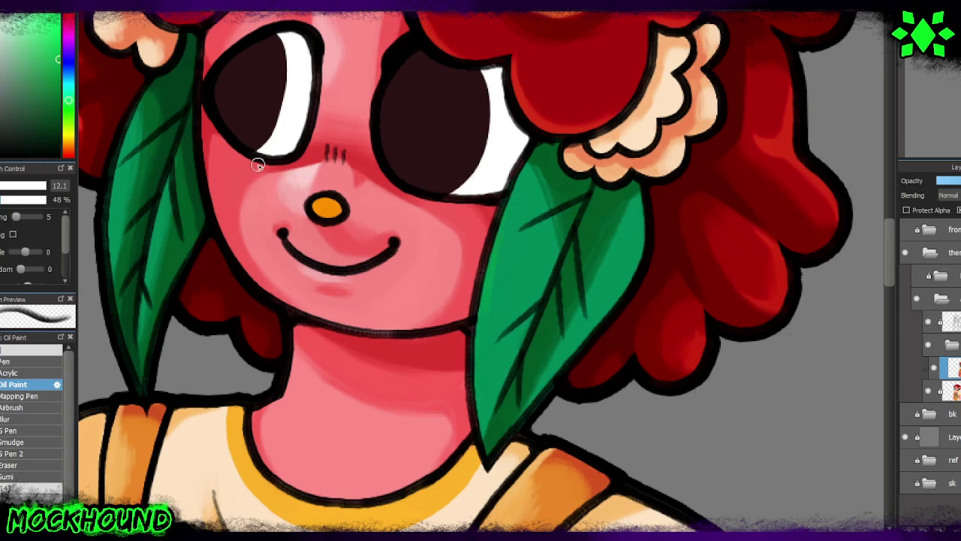
Step: Add bright green highlights to both leaves and darken the right leaf's left half
{"action": "mouse_move", "coordinate": [510, 214]}
{"action": "left_mouse_down"}
{"action": "mouse_move", "coordinate": [486, 301]}
{"action": "mouse_move", "coordinate": [501, 280]}
{"action": "left_mouse_up"}
{"action": "mouse_move", "coordinate": [519, 195]}
{"action": "left_mouse_down"}
{"action": "mouse_move", "coordinate": [480, 406]}
{"action": "mouse_move", "coordinate": [519, 253]}
{"action": "mouse_move", "coordinate": [489, 322]}
{"action": "mouse_move", "coordinate": [534, 208]}
{"action": "mouse_move", "coordinate": [518, 272]}
{"action": "mouse_move", "coordinate": [534, 226]}
{"action": "left_mouse_up"}
{"action": "left_click", "coordinate": [489, 396], "text": "alt"}
{"action": "left_click_drag", "start_coordinate": [519, 330], "coordinate": [533, 282]}
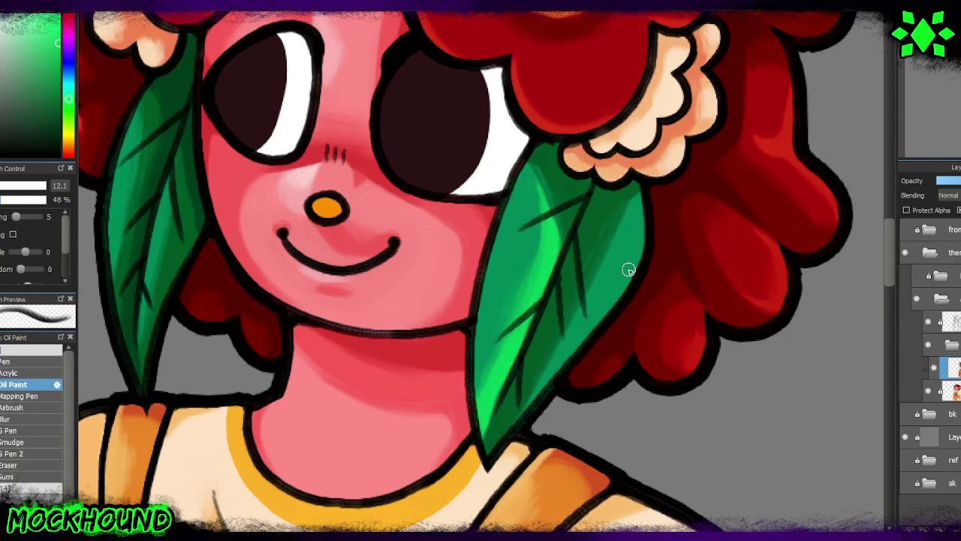
{"action": "left_click_drag", "start_coordinate": [635, 195], "coordinate": [597, 338]}
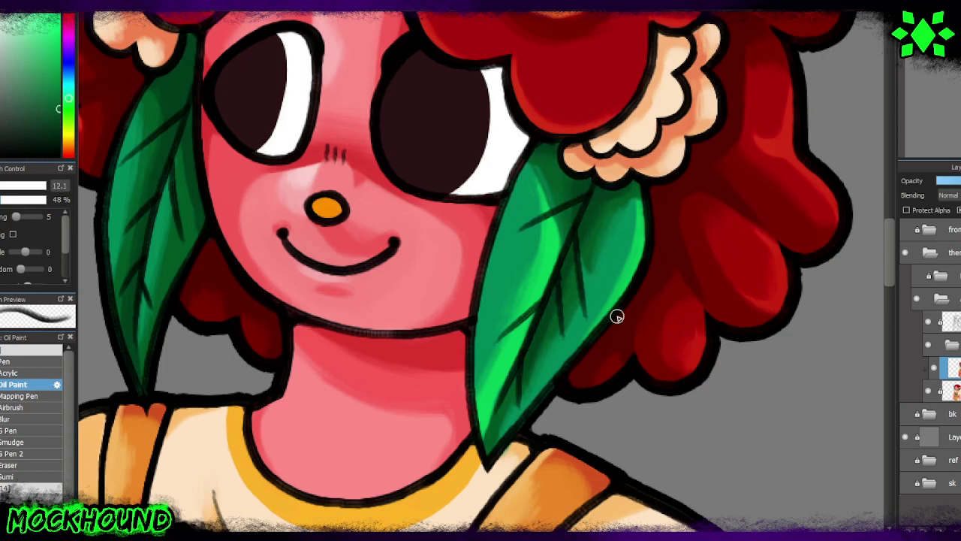
{"action": "left_click_drag", "start_coordinate": [113, 252], "coordinate": [133, 120]}
{"action": "left_click_drag", "start_coordinate": [172, 176], "coordinate": [150, 239]}
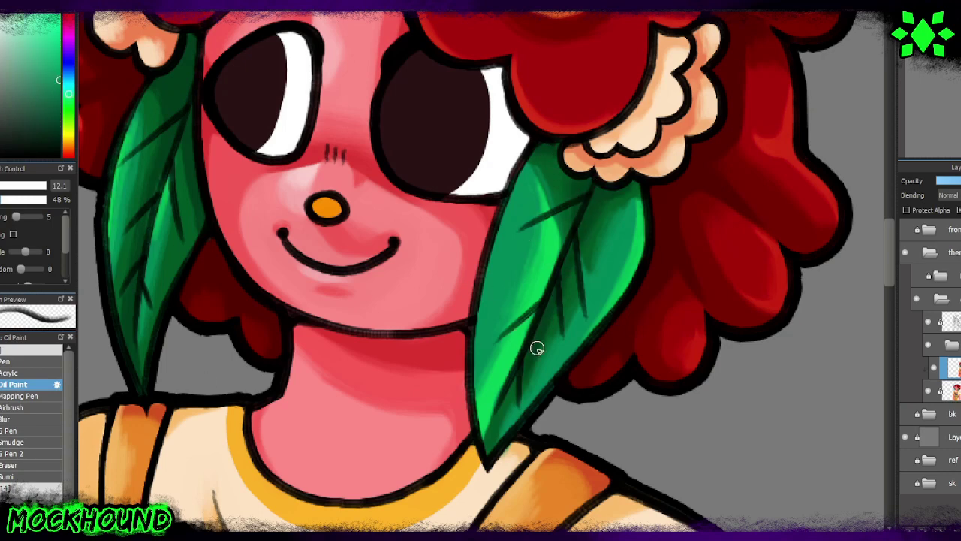
{"action": "mouse_move", "coordinate": [496, 338]}
{"action": "left_mouse_down"}
{"action": "mouse_move", "coordinate": [537, 191]}
{"action": "mouse_move", "coordinate": [477, 412]}
{"action": "left_mouse_up"}
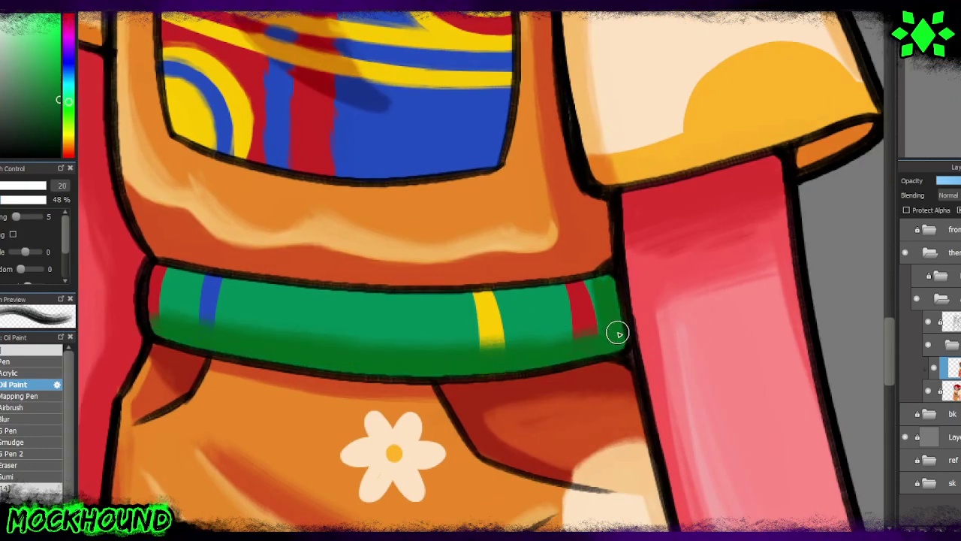
Step: Highlight the belt's top edge in lighter green and repaint its red, yellow and blue stripes
{"action": "mouse_move", "coordinate": [172, 285]}
{"action": "left_mouse_down"}
{"action": "mouse_move", "coordinate": [616, 294]}
{"action": "mouse_move", "coordinate": [631, 376]}
{"action": "left_mouse_up"}
{"action": "left_click_drag", "start_coordinate": [635, 297], "coordinate": [637, 379]}
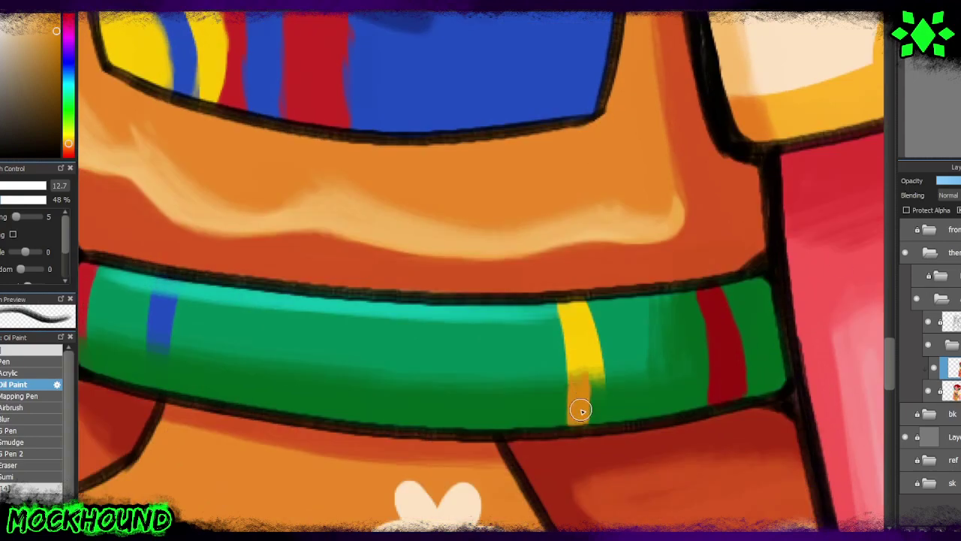
{"action": "left_click_drag", "start_coordinate": [575, 408], "coordinate": [585, 380]}
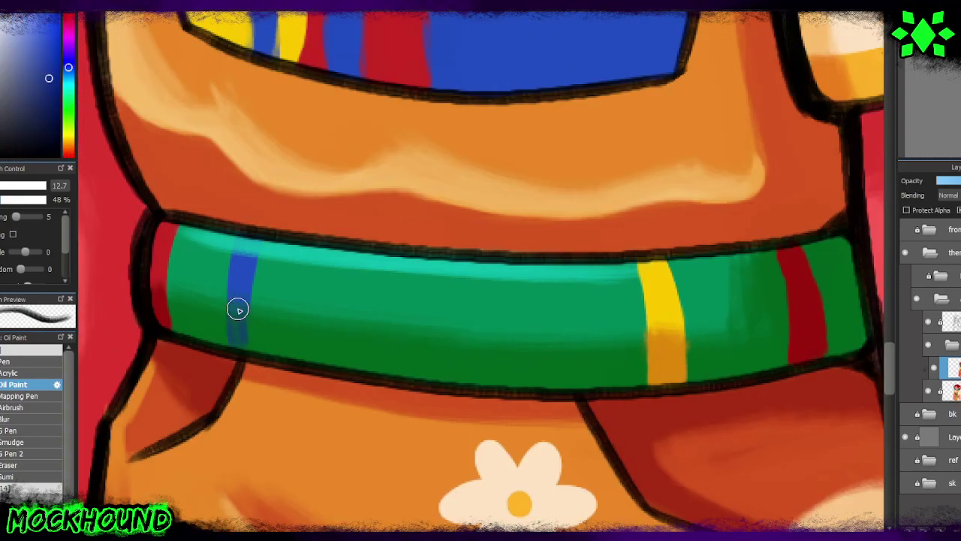
{"action": "left_click_drag", "start_coordinate": [236, 307], "coordinate": [243, 324]}
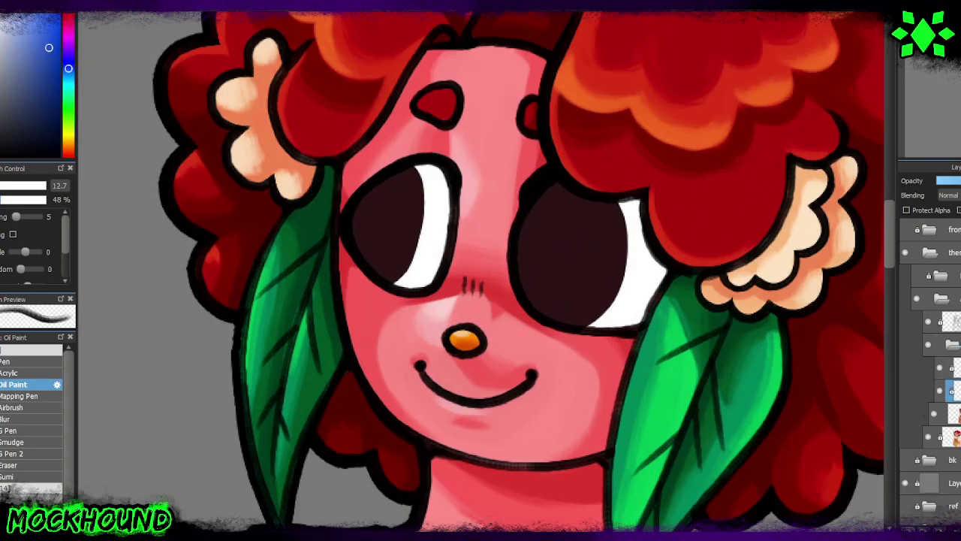
Step: Tint both eye whites light blue, darken the right pupil and shade the lower pupils brown
{"action": "left_click_drag", "start_coordinate": [429, 172], "coordinate": [439, 255]}
{"action": "left_click_drag", "start_coordinate": [635, 206], "coordinate": [661, 264]}
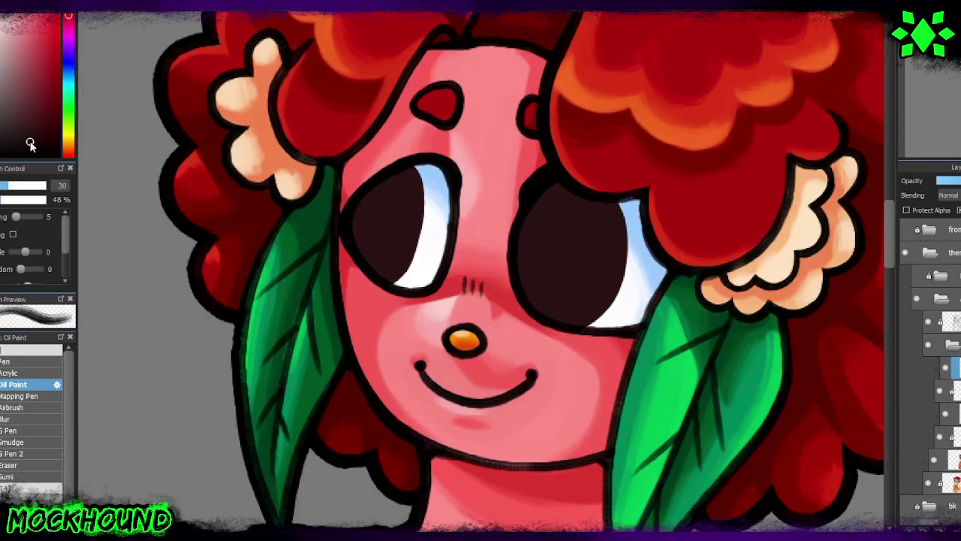
{"action": "left_click_drag", "start_coordinate": [564, 234], "coordinate": [564, 192]}
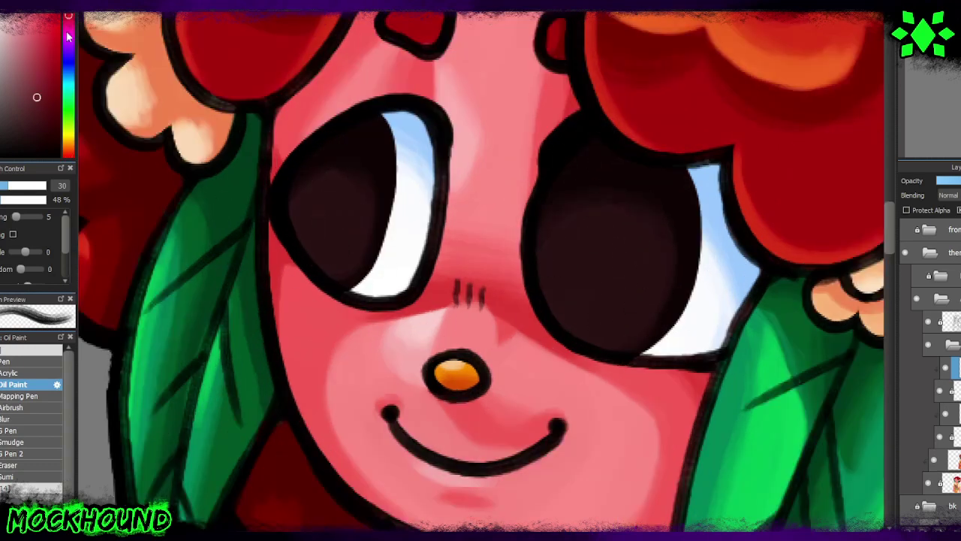
{"action": "left_click_drag", "start_coordinate": [310, 272], "coordinate": [323, 225]}
{"action": "left_click_drag", "start_coordinate": [597, 333], "coordinate": [603, 282]}
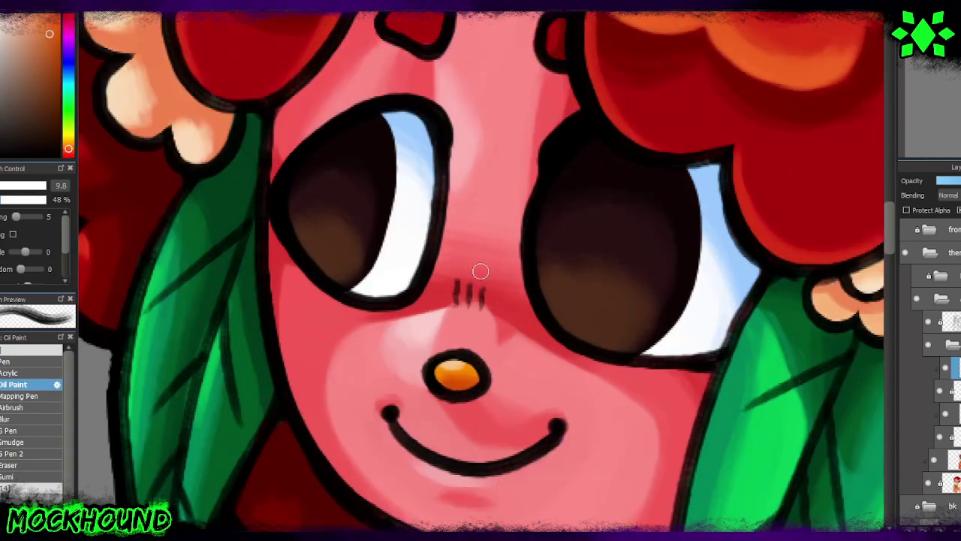
Step: Paint orange-brown arcs across the pupils and add small orange highlights to both eyes
{"action": "mouse_move", "coordinate": [300, 222]}
{"action": "left_mouse_down"}
{"action": "mouse_move", "coordinate": [354, 249]}
{"action": "mouse_move", "coordinate": [286, 210]}
{"action": "mouse_move", "coordinate": [337, 258]}
{"action": "left_mouse_up"}
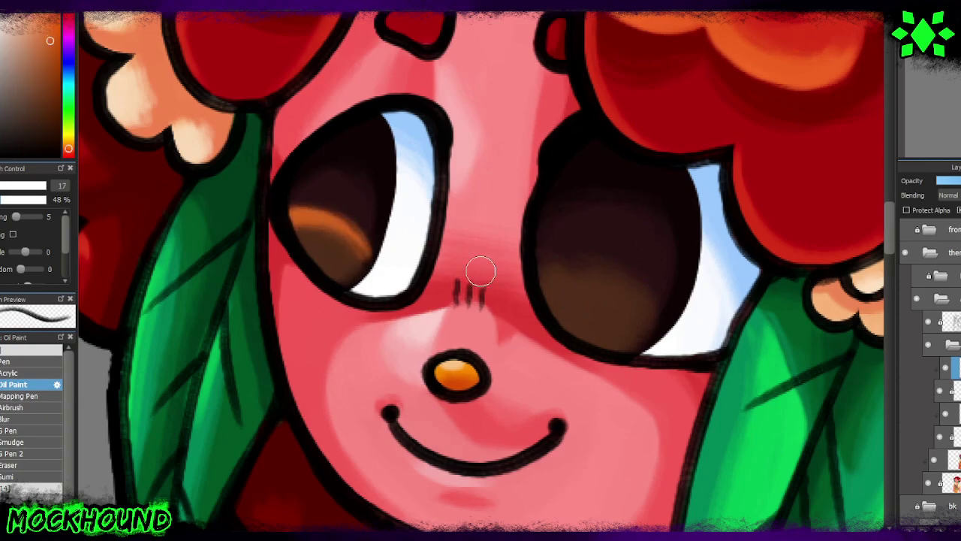
{"action": "left_click_drag", "start_coordinate": [556, 255], "coordinate": [639, 330]}
{"action": "left_click_drag", "start_coordinate": [540, 272], "coordinate": [631, 339]}
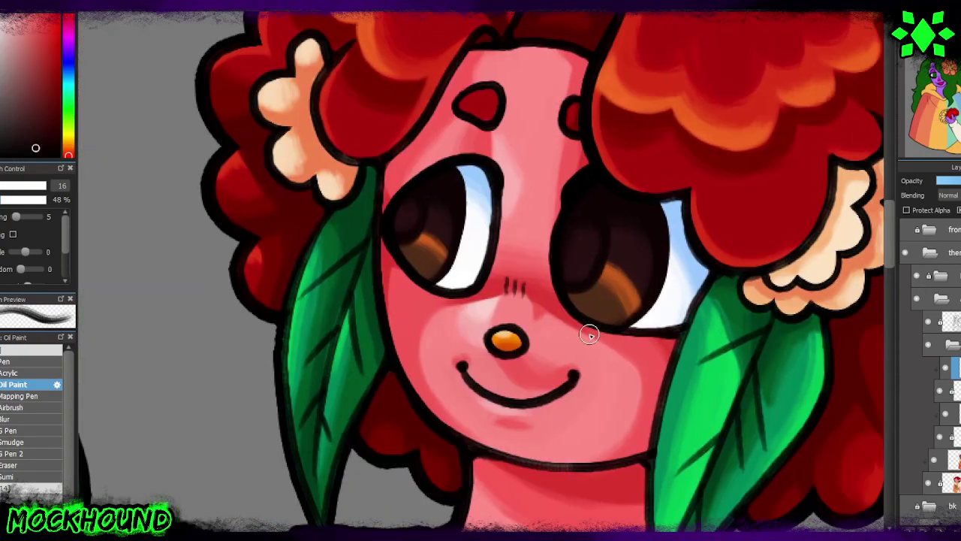
{"action": "left_click", "coordinate": [579, 264]}
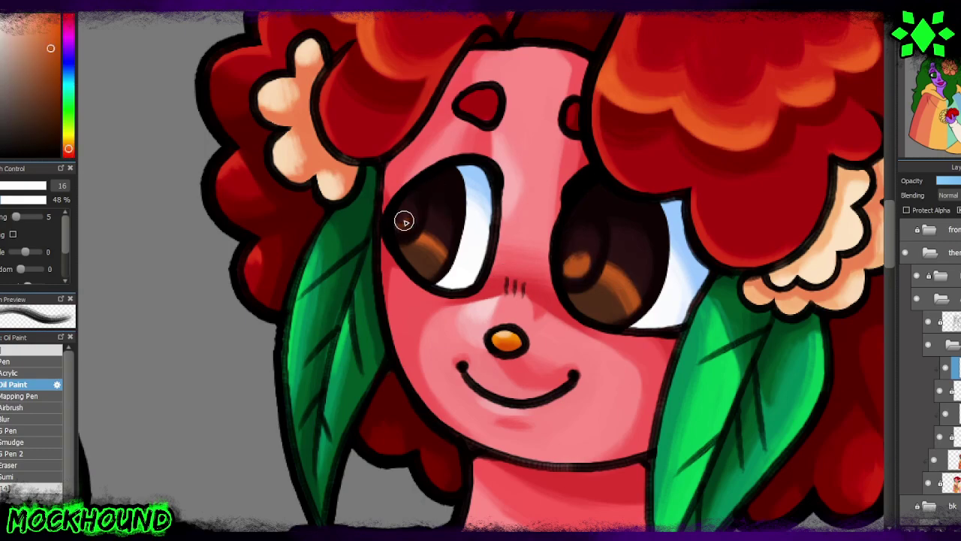
{"action": "left_click", "coordinate": [401, 221]}
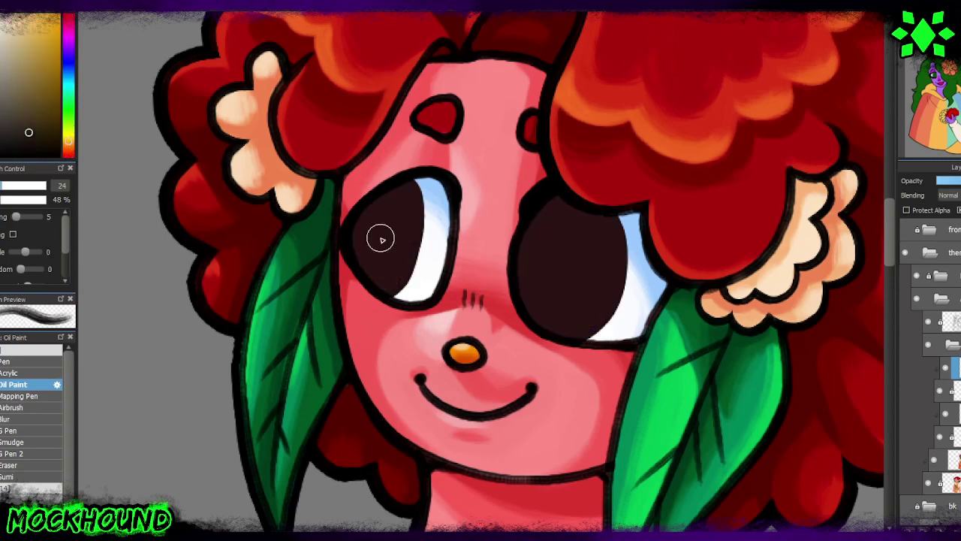
Step: Add dark red shading inside both eyes, especially the right eye's lower and upper areas
{"action": "left_click_drag", "start_coordinate": [526, 305], "coordinate": [606, 302]}
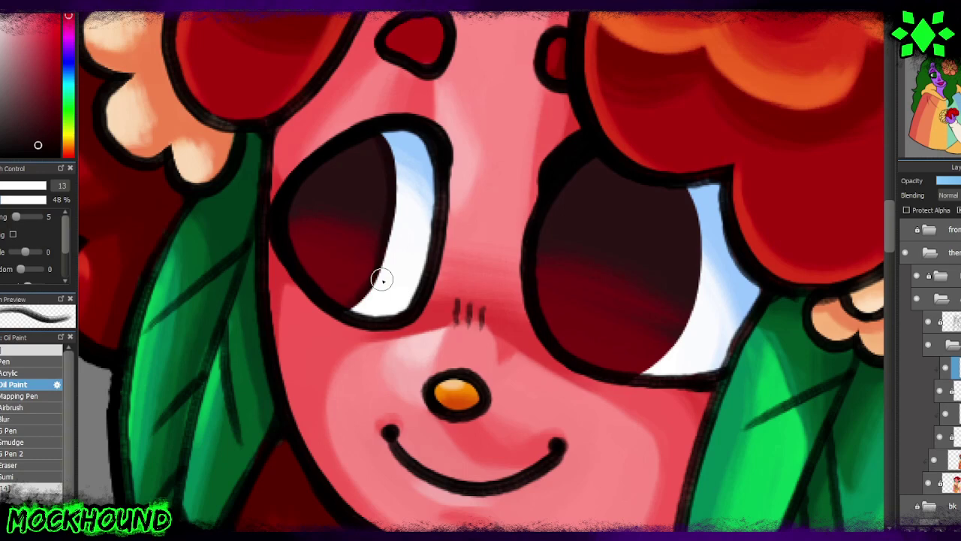
{"action": "left_click_drag", "start_coordinate": [697, 196], "coordinate": [697, 303]}
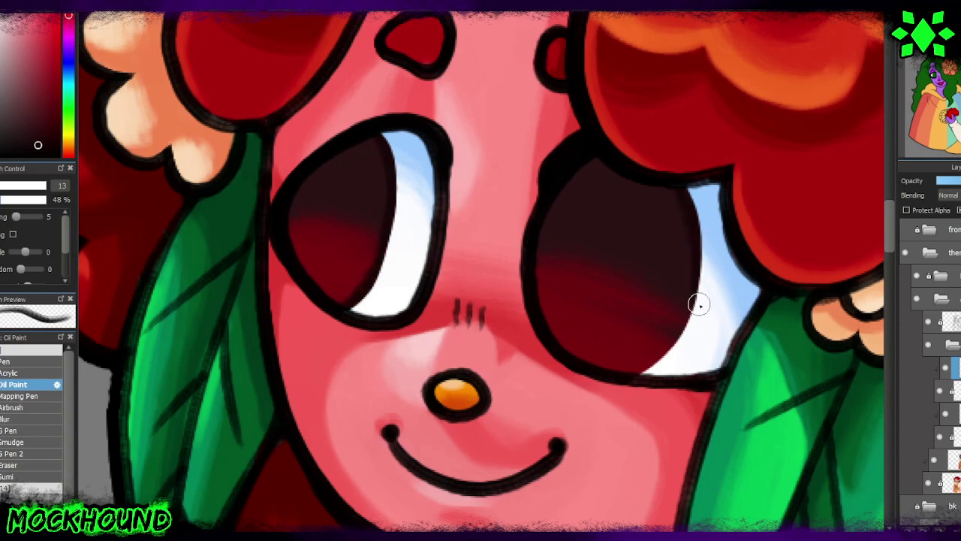
{"action": "left_click_drag", "start_coordinate": [399, 210], "coordinate": [336, 160]}
{"action": "mouse_move", "coordinate": [593, 315]}
{"action": "left_mouse_down"}
{"action": "mouse_move", "coordinate": [543, 236]}
{"action": "mouse_move", "coordinate": [644, 189]}
{"action": "left_mouse_up"}
{"action": "left_click_drag", "start_coordinate": [579, 338], "coordinate": [531, 275]}
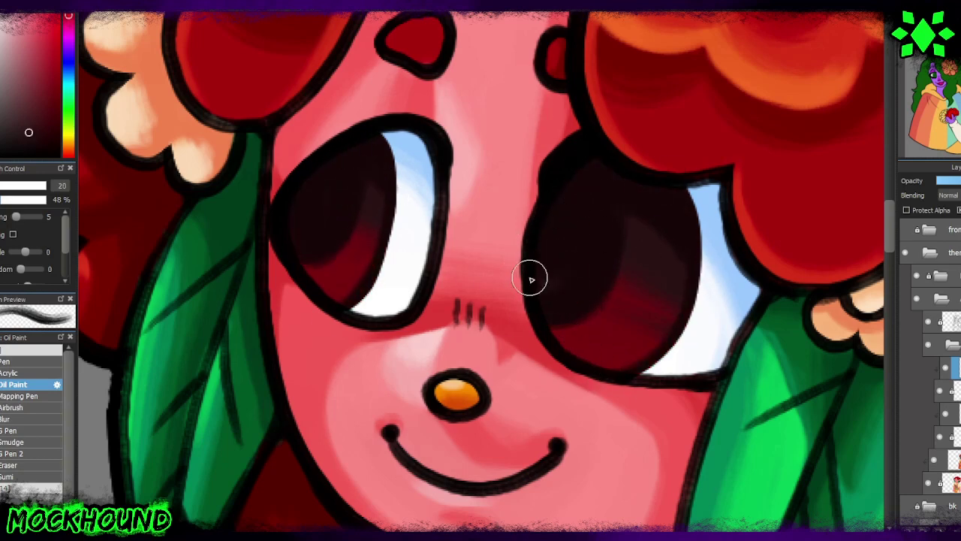
Step: Try a white highlight in the left eye with a hard pen brush, then undo it
{"action": "left_click", "coordinate": [955, 391]}
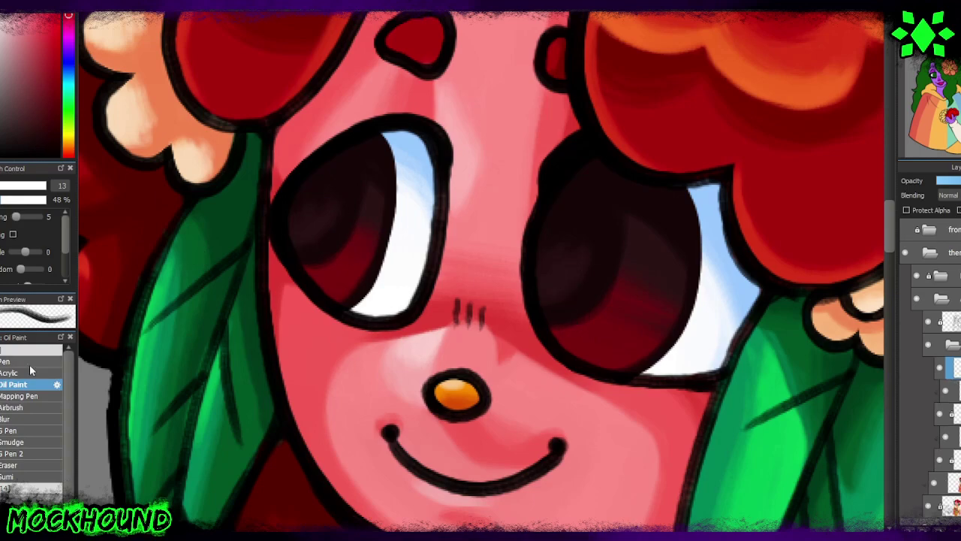
{"action": "left_click", "coordinate": [8, 361]}
{"action": "left_click_drag", "start_coordinate": [362, 161], "coordinate": [370, 192]}
{"action": "key", "text": "ctrl+z"}
Step: Fit the whole illustration, hide the green-haired character and scenery, and show a purple-blue backdrop
{"action": "left_click", "coordinate": [303, 238]}
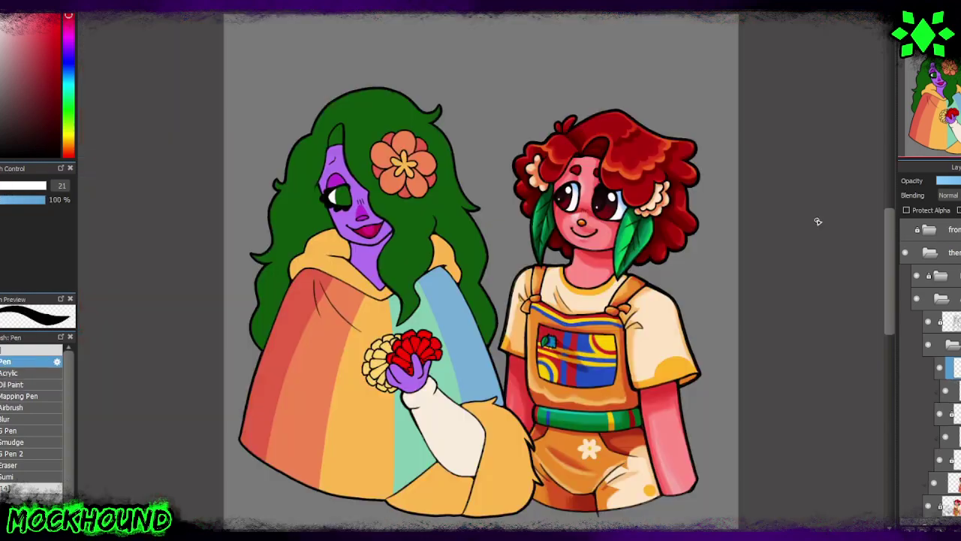
{"action": "key", "text": "ctrl+0"}
{"action": "left_click", "coordinate": [933, 368]}
{"action": "left_click", "coordinate": [950, 321]}
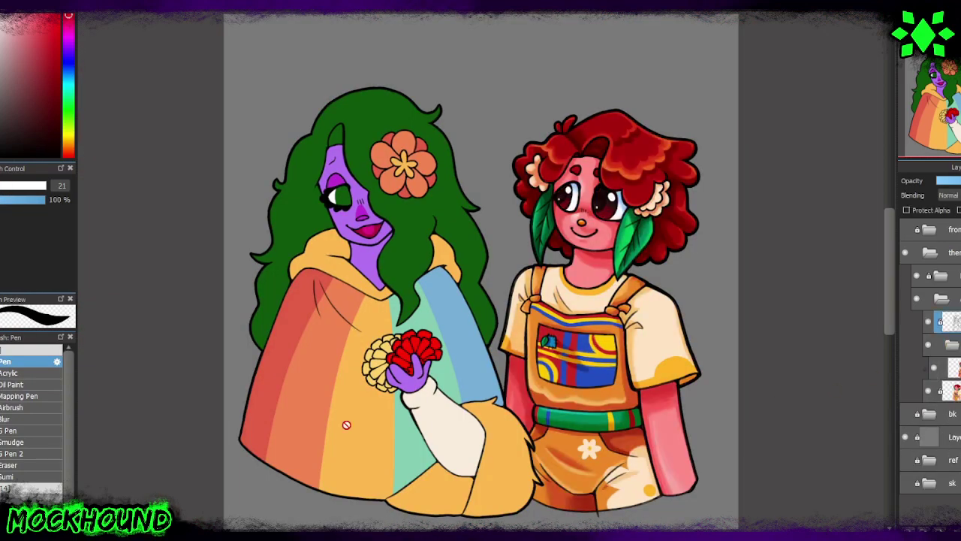
{"action": "left_click", "coordinate": [929, 391]}
{"action": "left_click", "coordinate": [952, 413], "text": "ctrl"}
{"action": "left_click", "coordinate": [375, 225]}
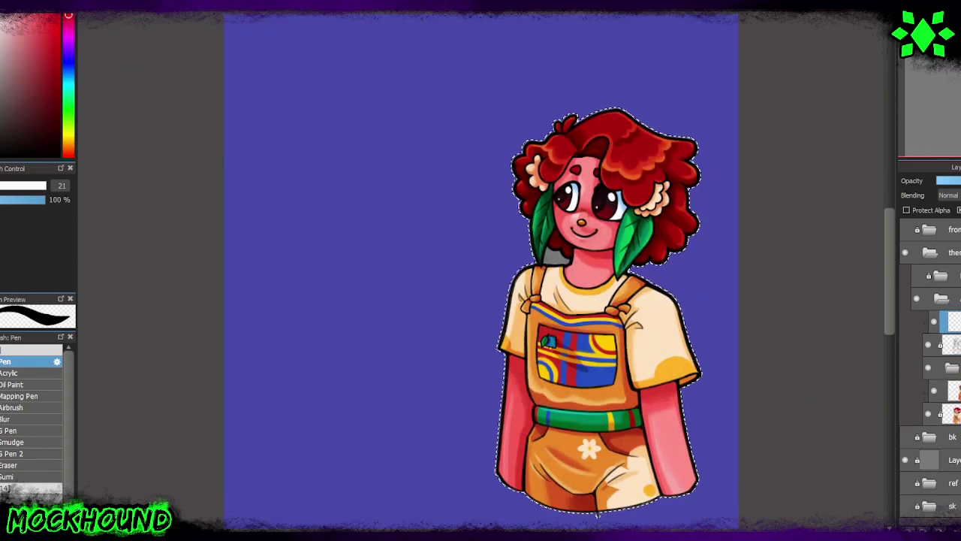
{"action": "mouse_move", "coordinate": [23, 185]}
{"action": "left_mouse_down"}
{"action": "mouse_move", "coordinate": [45, 185]}
{"action": "mouse_move", "coordinate": [26, 185]}
{"action": "left_mouse_up"}
{"action": "scroll", "coordinate": [586, 218], "scroll_direction": "up", "scroll_amount": 5}
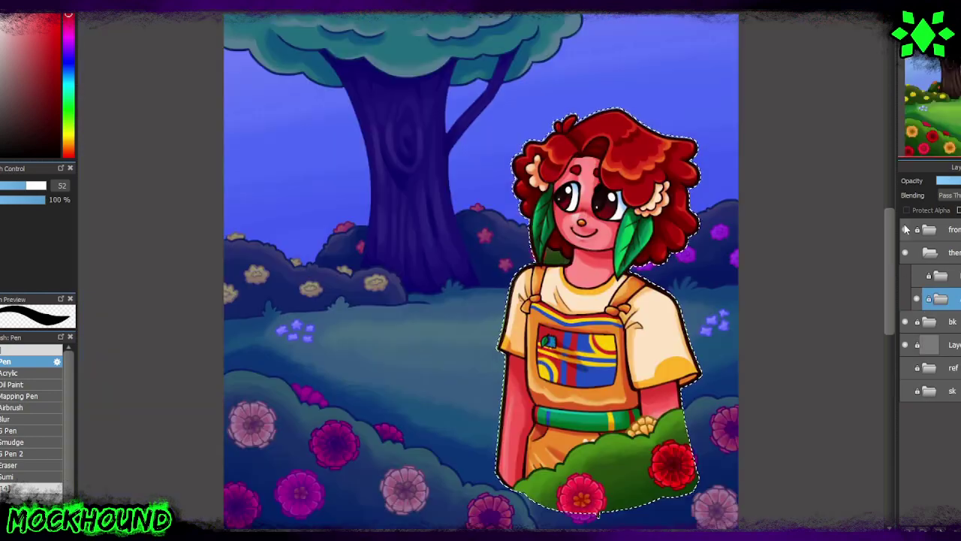
Step: Show the green-haired character and daytime scenery again and expand the red-haired girl's layer group
{"action": "left_click", "coordinate": [906, 229]}
{"action": "left_click", "coordinate": [916, 276]}
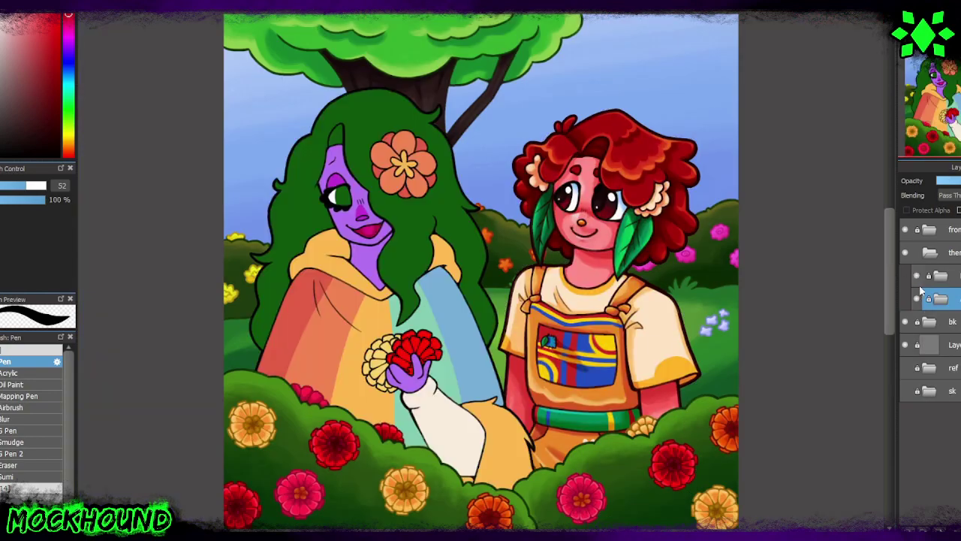
{"action": "left_click", "coordinate": [945, 307]}
{"action": "scroll", "coordinate": [430, 524], "scroll_direction": "up", "scroll_amount": 5}
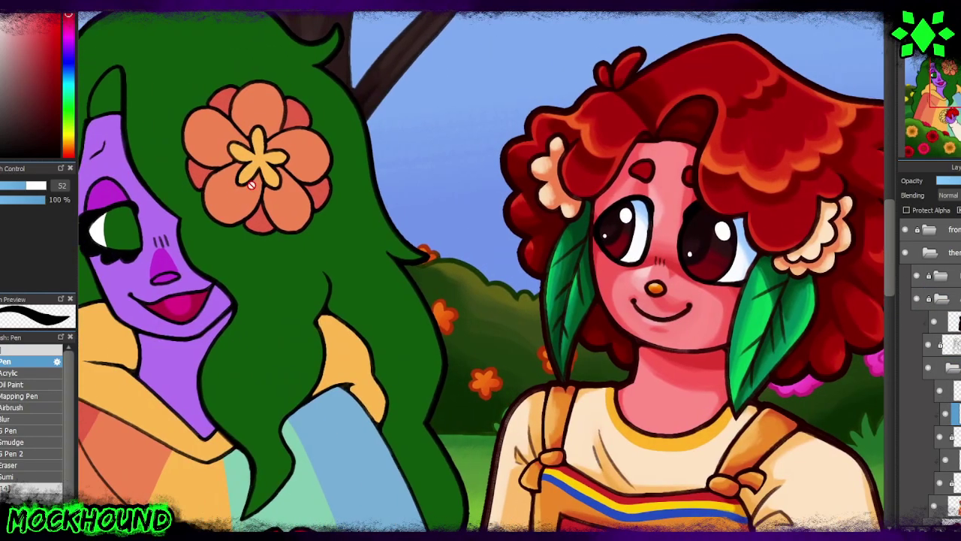
{"action": "scroll", "coordinate": [366, 270], "scroll_direction": "up", "scroll_amount": 3}
{"action": "scroll", "coordinate": [367, 270], "scroll_direction": "up", "scroll_amount": 3}
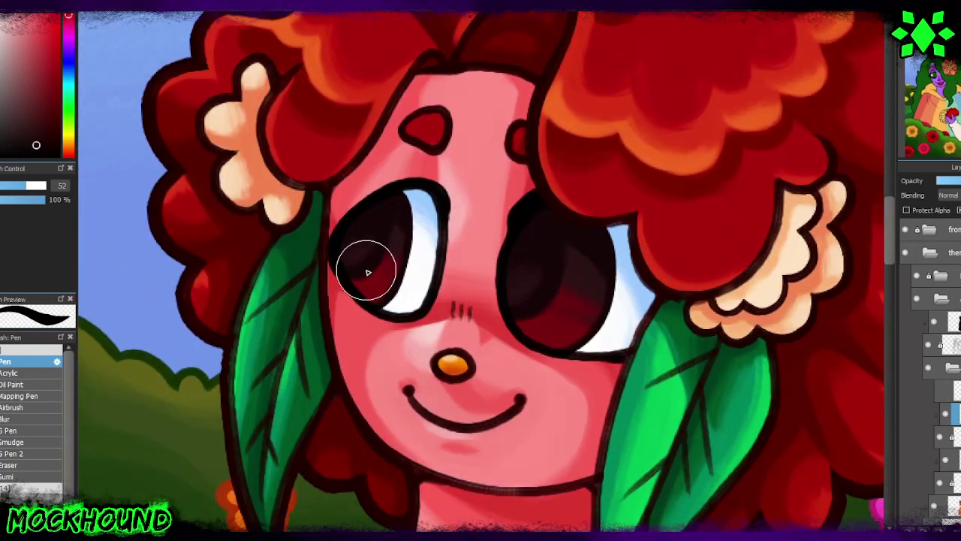
{"action": "scroll", "coordinate": [368, 272], "scroll_direction": "down", "scroll_amount": 5}
Step: Darken the red-brown shading in both irises with the Oil Paint brush
{"action": "left_click", "coordinate": [44, 374]}
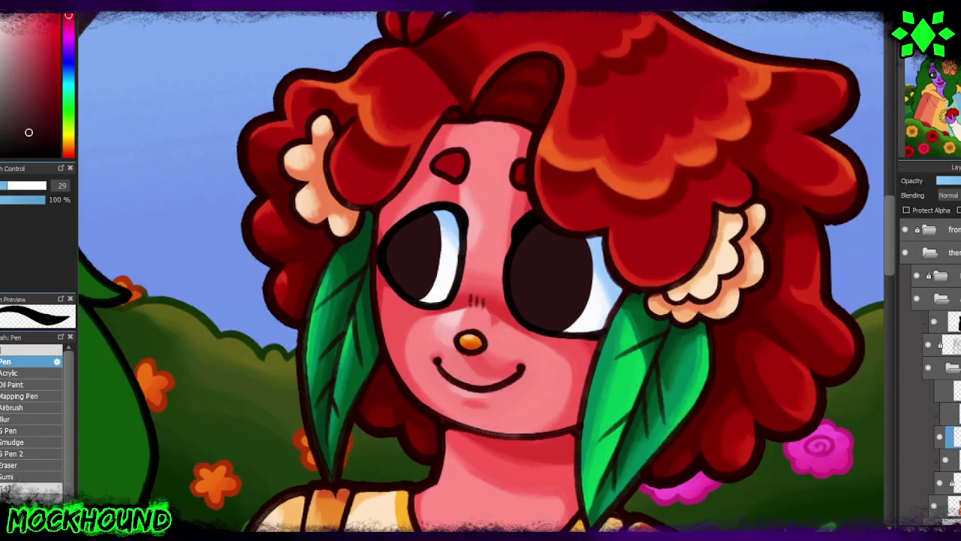
{"action": "scroll", "coordinate": [567, 212], "scroll_direction": "up", "scroll_amount": 2}
{"action": "scroll", "coordinate": [612, 232], "scroll_direction": "up", "scroll_amount": 2}
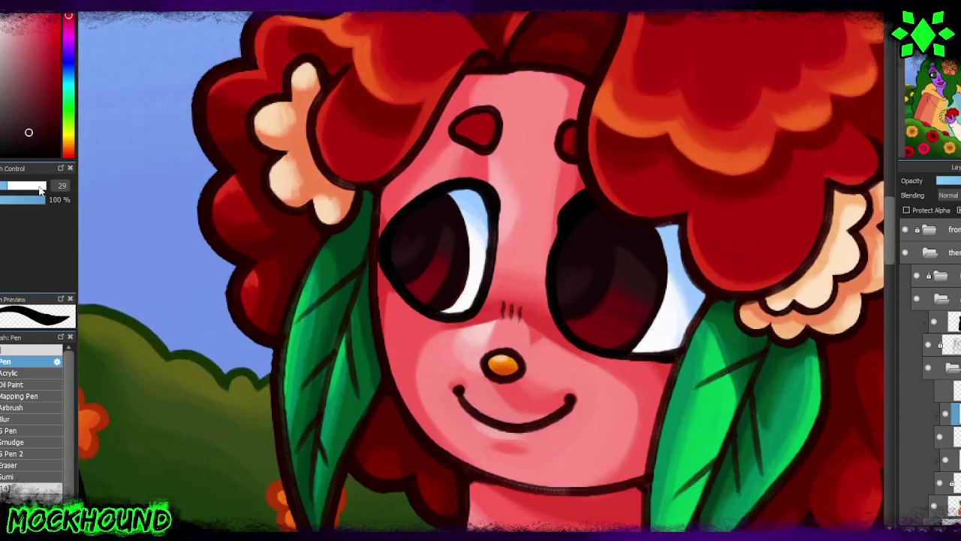
{"action": "left_click", "coordinate": [13, 384]}
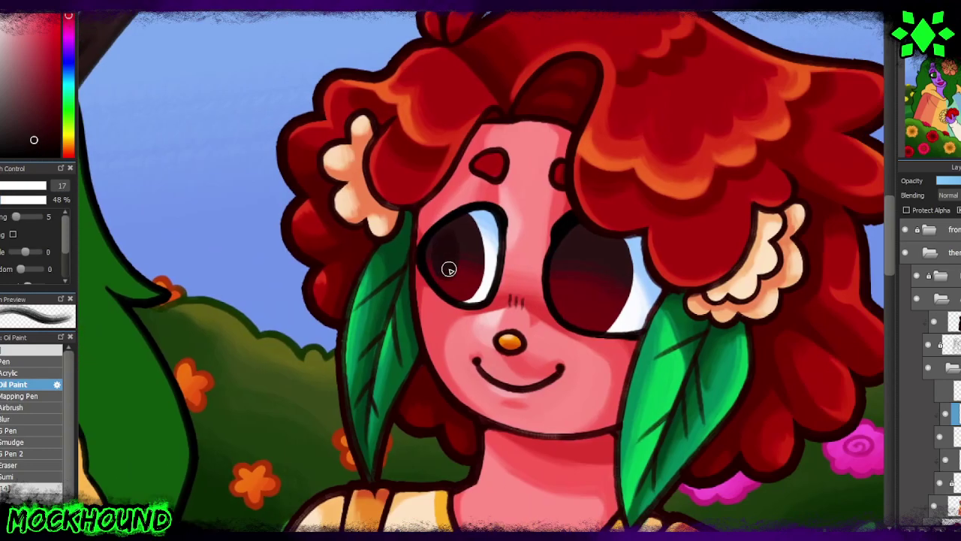
{"action": "left_click_drag", "start_coordinate": [559, 248], "coordinate": [575, 301]}
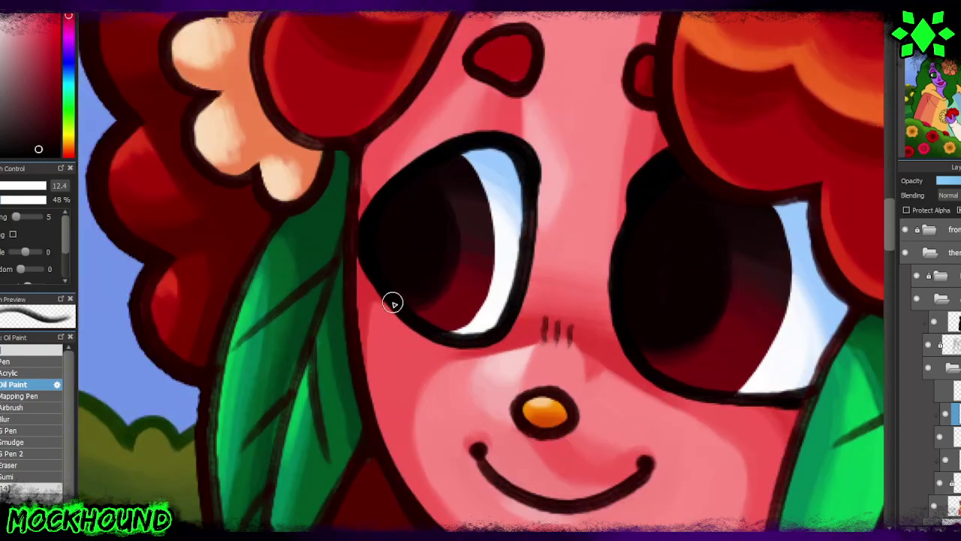
{"action": "left_click_drag", "start_coordinate": [393, 303], "coordinate": [436, 339]}
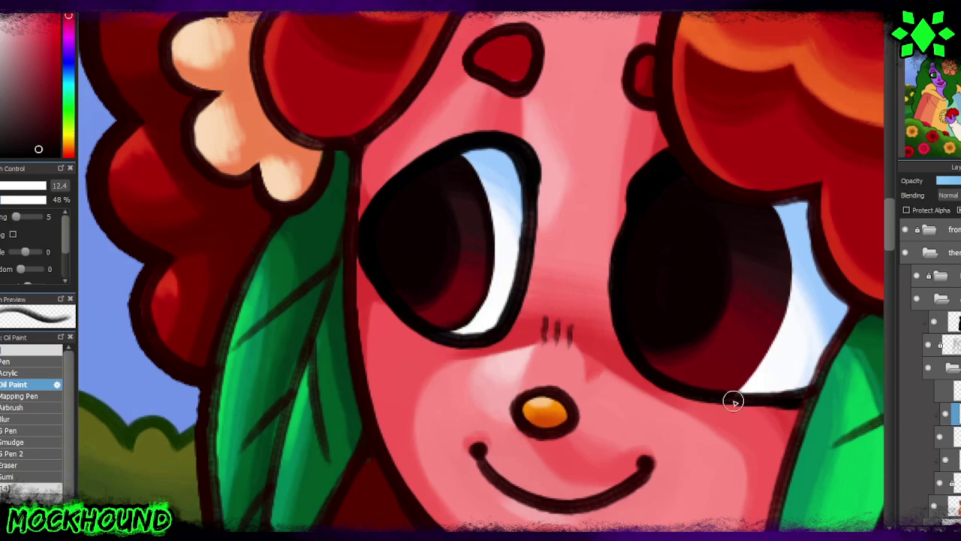
{"action": "left_click_drag", "start_coordinate": [733, 402], "coordinate": [753, 381]}
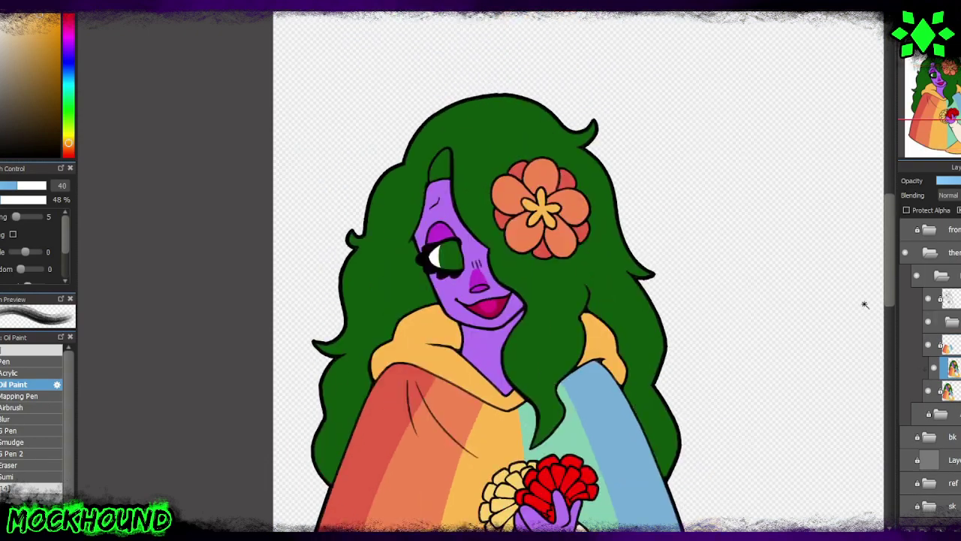
{"action": "left_click", "coordinate": [361, 294], "text": "alt"}
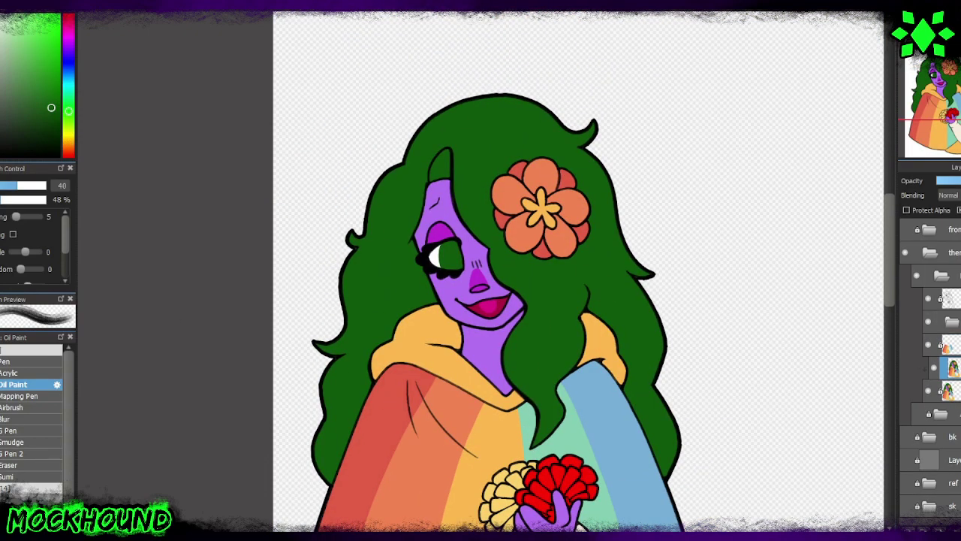
Step: Cover the sleeve cuff in orange and dark red-orange shading
{"action": "scroll", "coordinate": [645, 281], "scroll_direction": "up", "scroll_amount": 5}
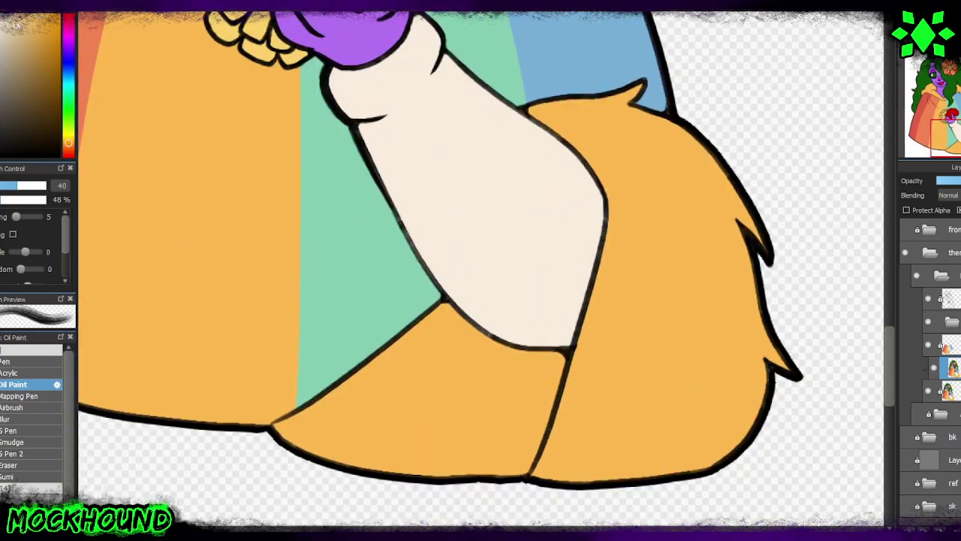
{"action": "left_click", "coordinate": [68, 147]}
{"action": "mouse_move", "coordinate": [562, 339]}
{"action": "left_mouse_down"}
{"action": "mouse_move", "coordinate": [579, 406]}
{"action": "mouse_move", "coordinate": [412, 331]}
{"action": "mouse_move", "coordinate": [526, 323]}
{"action": "left_mouse_up"}
{"action": "left_click_drag", "start_coordinate": [584, 210], "coordinate": [537, 450]}
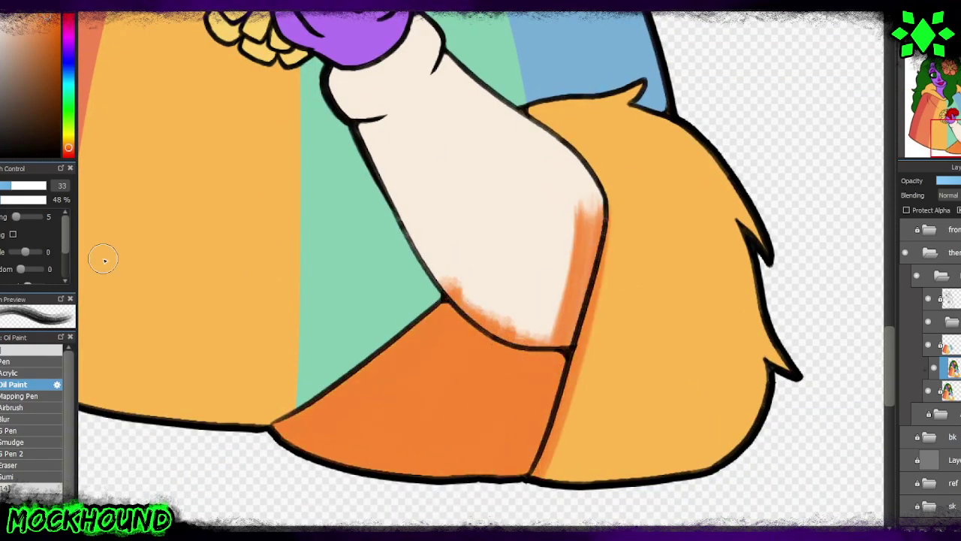
{"action": "left_click", "coordinate": [103, 258], "text": "alt"}
{"action": "mouse_move", "coordinate": [488, 390]}
{"action": "left_mouse_down"}
{"action": "mouse_move", "coordinate": [357, 477]}
{"action": "mouse_move", "coordinate": [510, 421]}
{"action": "left_mouse_up"}
{"action": "left_click", "coordinate": [68, 148]}
{"action": "mouse_move", "coordinate": [443, 323]}
{"action": "left_mouse_down"}
{"action": "mouse_move", "coordinate": [547, 353]}
{"action": "mouse_move", "coordinate": [434, 338]}
{"action": "mouse_move", "coordinate": [420, 402]}
{"action": "mouse_move", "coordinate": [494, 455]}
{"action": "mouse_move", "coordinate": [480, 421]}
{"action": "left_mouse_up"}
Step: Blend lighter orange into the cuff's lower area and shade the fur trim's edge
{"action": "left_click_drag", "start_coordinate": [496, 376], "coordinate": [266, 462]}
{"action": "left_click_drag", "start_coordinate": [496, 353], "coordinate": [325, 398]}
{"action": "mouse_move", "coordinate": [391, 453]}
{"action": "left_mouse_down"}
{"action": "mouse_move", "coordinate": [242, 459]}
{"action": "mouse_move", "coordinate": [413, 420]}
{"action": "left_mouse_up"}
{"action": "mouse_move", "coordinate": [516, 423]}
{"action": "left_mouse_down"}
{"action": "mouse_move", "coordinate": [443, 360]}
{"action": "mouse_move", "coordinate": [439, 298]}
{"action": "left_mouse_up"}
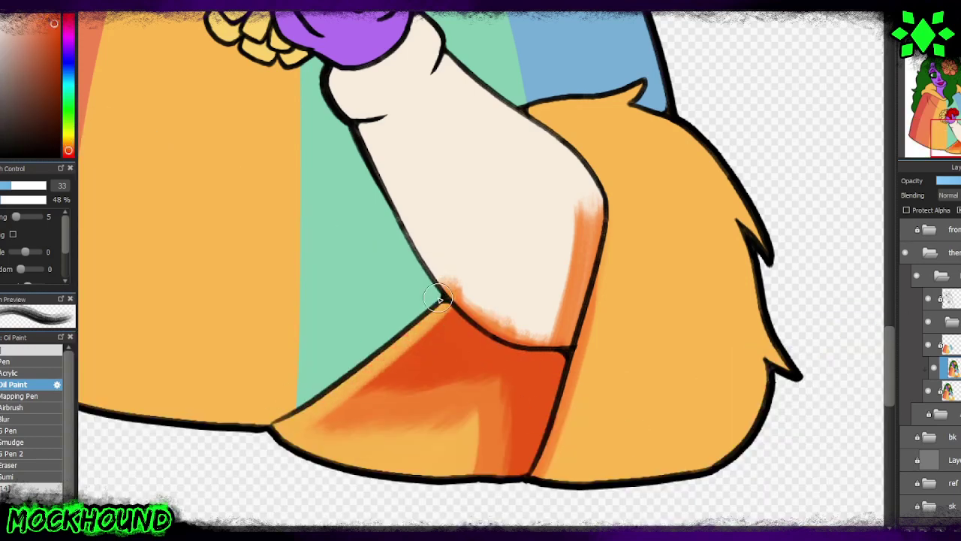
{"action": "left_click_drag", "start_coordinate": [496, 375], "coordinate": [488, 474]}
{"action": "left_click_drag", "start_coordinate": [458, 413], "coordinate": [466, 474]}
{"action": "left_click_drag", "start_coordinate": [518, 376], "coordinate": [525, 450]}
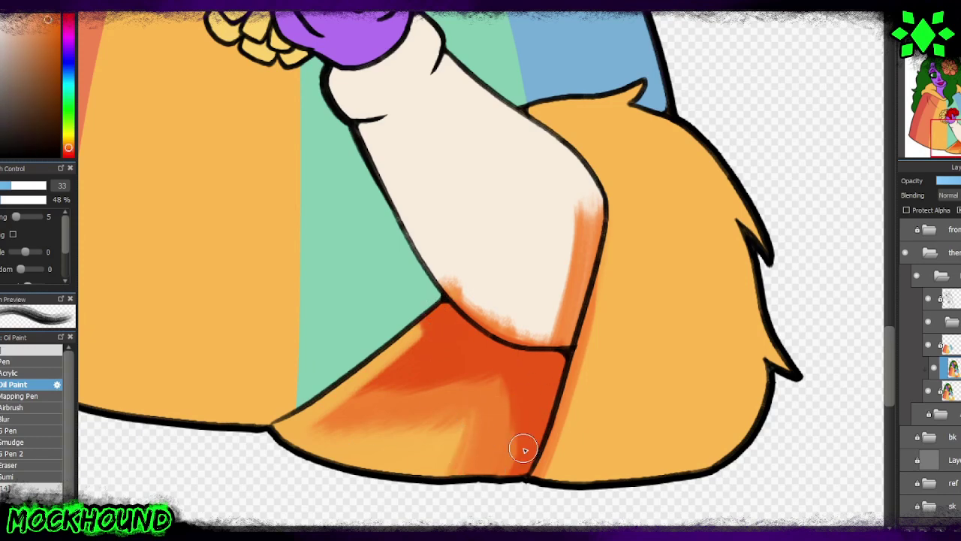
Step: Paint dark orange and light peach stripes across the fur trim, shading its lower part
{"action": "left_click_drag", "start_coordinate": [533, 109], "coordinate": [594, 111]}
{"action": "scroll", "coordinate": [594, 111], "scroll_direction": "right", "scroll_amount": 2}
{"action": "mouse_move", "coordinate": [609, 322]}
{"action": "left_mouse_down"}
{"action": "mouse_move", "coordinate": [678, 378]}
{"action": "mouse_move", "coordinate": [556, 436]}
{"action": "left_mouse_up"}
{"action": "left_click_drag", "start_coordinate": [682, 224], "coordinate": [578, 293]}
{"action": "left_click_drag", "start_coordinate": [676, 180], "coordinate": [574, 274]}
{"action": "mouse_move", "coordinate": [713, 338]}
{"action": "left_mouse_down"}
{"action": "mouse_move", "coordinate": [639, 388]}
{"action": "mouse_move", "coordinate": [540, 421]}
{"action": "left_mouse_up"}
{"action": "left_click_drag", "start_coordinate": [640, 413], "coordinate": [550, 459]}
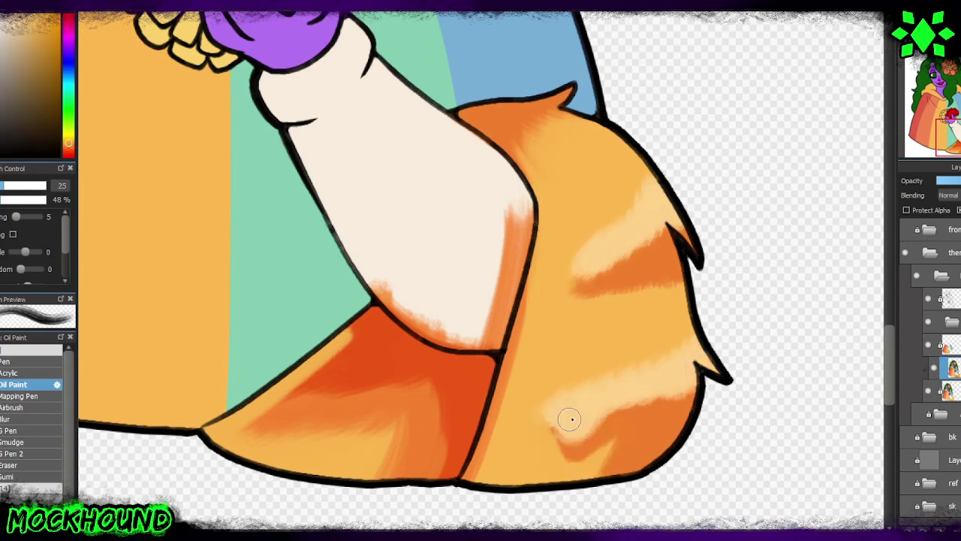
{"action": "left_click_drag", "start_coordinate": [570, 419], "coordinate": [569, 446]}
{"action": "left_click_drag", "start_coordinate": [612, 394], "coordinate": [534, 411]}
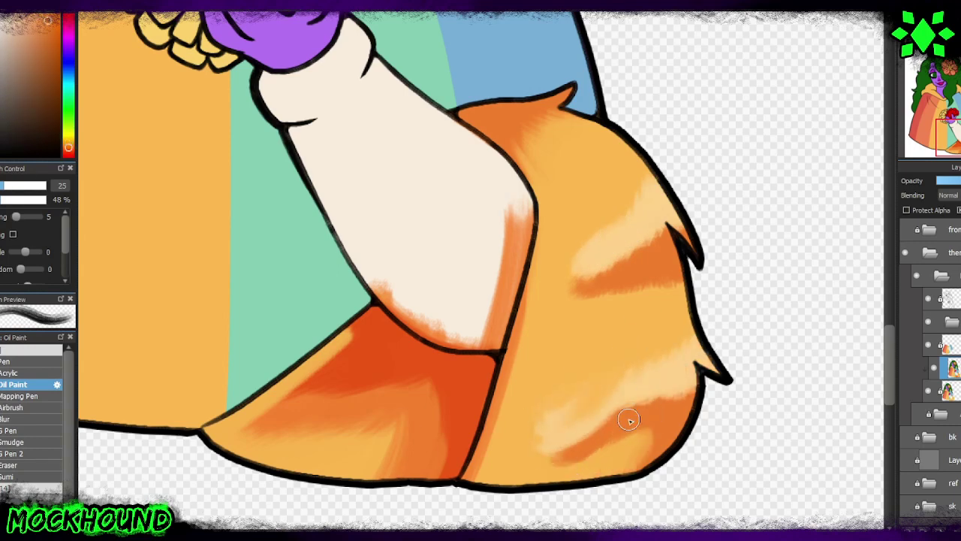
{"action": "left_click_drag", "start_coordinate": [623, 443], "coordinate": [540, 465]}
Step: Add darker red-orange to the fur tip and light peach highlights across the fur
{"action": "left_click", "coordinate": [342, 336], "text": "alt"}
{"action": "left_click_drag", "start_coordinate": [675, 392], "coordinate": [655, 412]}
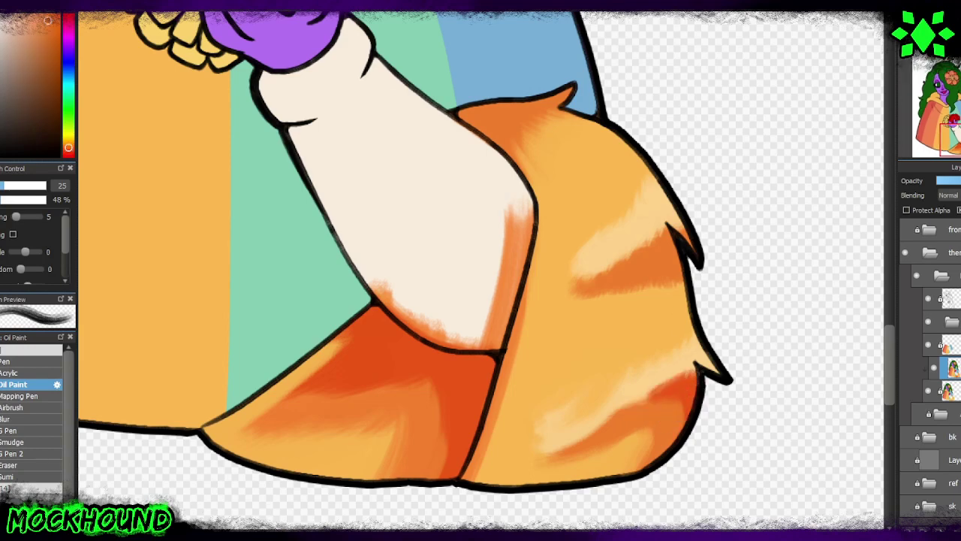
{"action": "scroll", "coordinate": [674, 391], "scroll_direction": "up", "scroll_amount": 3}
{"action": "mouse_move", "coordinate": [575, 255]}
{"action": "left_mouse_down"}
{"action": "mouse_move", "coordinate": [661, 219]}
{"action": "mouse_move", "coordinate": [623, 246]}
{"action": "left_mouse_up"}
{"action": "left_click", "coordinate": [601, 240], "text": "alt"}
{"action": "left_click_drag", "start_coordinate": [473, 255], "coordinate": [389, 260]}
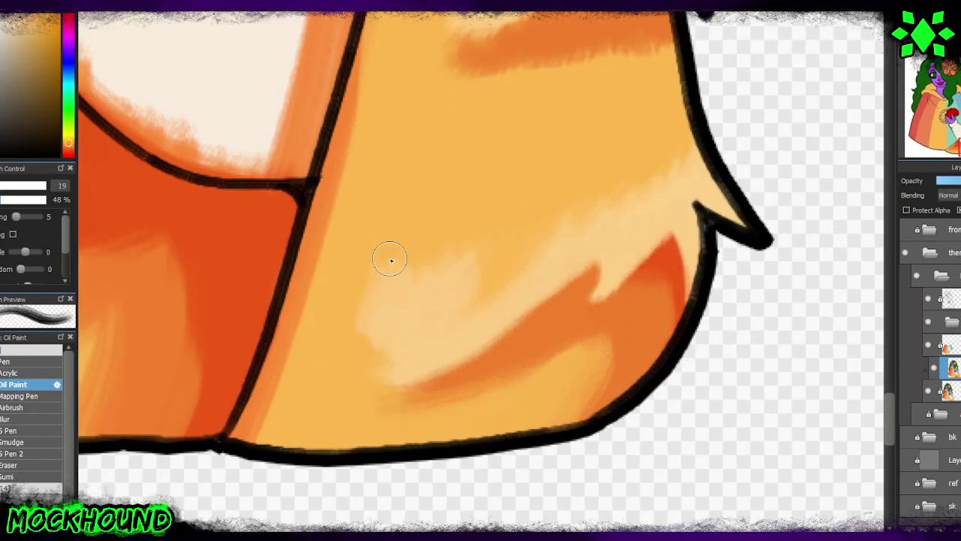
{"action": "mouse_move", "coordinate": [353, 323]}
{"action": "left_mouse_down"}
{"action": "mouse_move", "coordinate": [440, 213]}
{"action": "mouse_move", "coordinate": [451, 272]}
{"action": "left_mouse_up"}
{"action": "mouse_move", "coordinate": [526, 293]}
{"action": "left_mouse_down"}
{"action": "mouse_move", "coordinate": [463, 236]}
{"action": "mouse_move", "coordinate": [598, 218]}
{"action": "mouse_move", "coordinate": [531, 230]}
{"action": "left_mouse_up"}
Step: Paint an orange zigzag across the fur with yellow-orange over the lower band
{"action": "scroll", "coordinate": [530, 230], "scroll_direction": "up", "scroll_amount": 5}
{"action": "left_click", "coordinate": [665, 389], "text": "alt"}
{"action": "left_click", "coordinate": [608, 133], "text": "alt"}
{"action": "mouse_move", "coordinate": [638, 171]}
{"action": "left_mouse_down"}
{"action": "mouse_move", "coordinate": [593, 248]}
{"action": "mouse_move", "coordinate": [584, 195]}
{"action": "mouse_move", "coordinate": [473, 290]}
{"action": "mouse_move", "coordinate": [481, 212]}
{"action": "mouse_move", "coordinate": [625, 98]}
{"action": "left_mouse_up"}
{"action": "left_click", "coordinate": [584, 195], "text": "alt"}
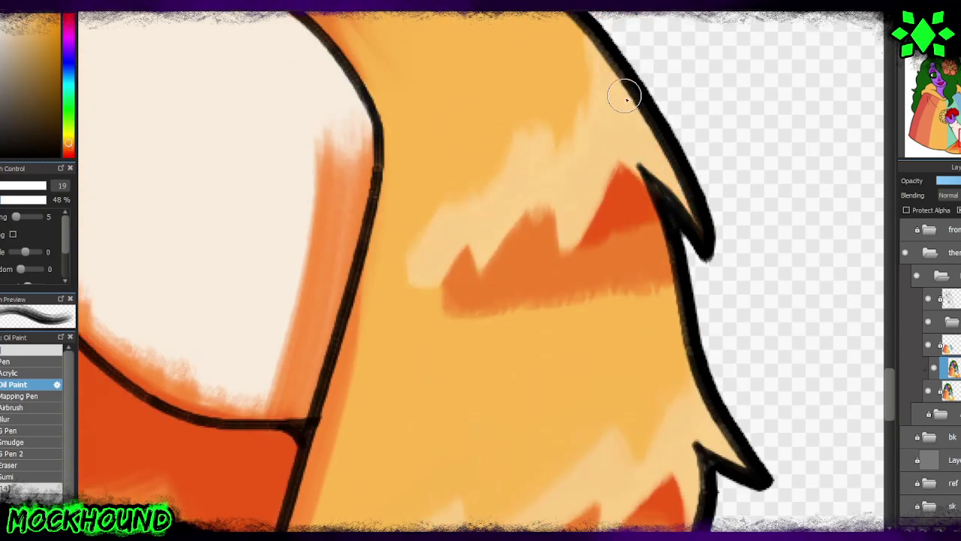
{"action": "mouse_move", "coordinate": [444, 308]}
{"action": "left_mouse_down"}
{"action": "mouse_move", "coordinate": [516, 275]}
{"action": "mouse_move", "coordinate": [678, 288]}
{"action": "left_mouse_up"}
Step: Sharpen and extend the zigzag with darker orange and lighter peach strokes
{"action": "left_click", "coordinate": [532, 241], "text": "alt"}
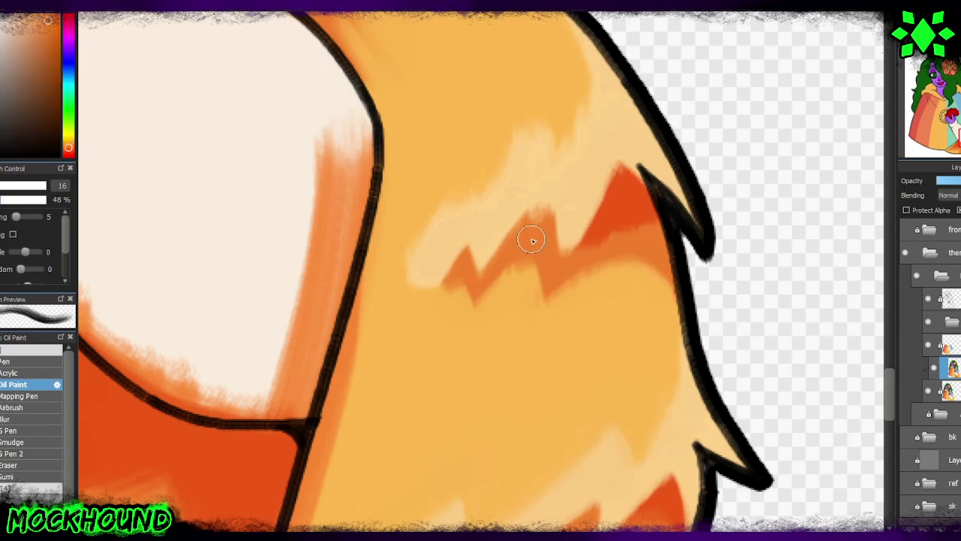
{"action": "left_click_drag", "start_coordinate": [533, 241], "coordinate": [414, 301]}
{"action": "left_click", "coordinate": [450, 240], "text": "alt"}
{"action": "left_click_drag", "start_coordinate": [420, 263], "coordinate": [441, 195]}
{"action": "scroll", "coordinate": [461, 252], "scroll_direction": "down", "scroll_amount": 5}
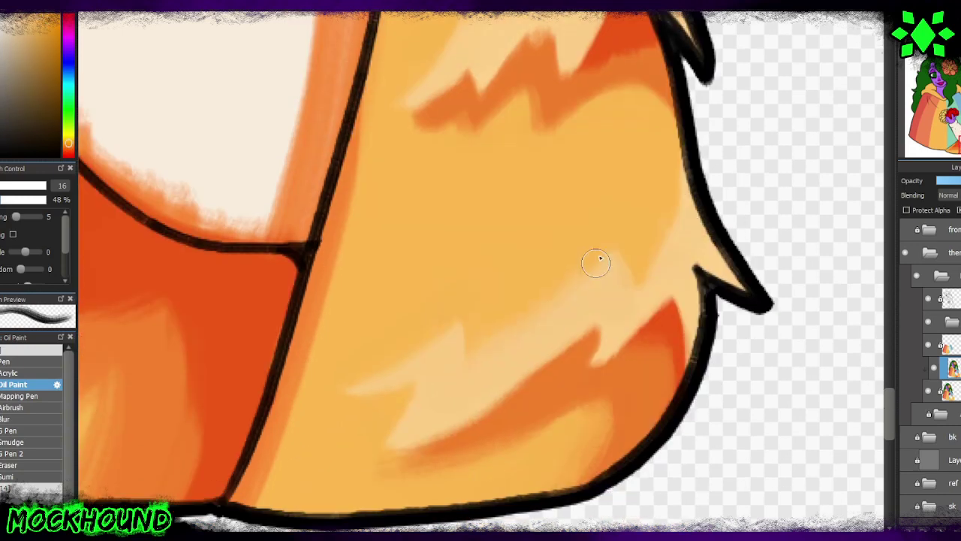
{"action": "scroll", "coordinate": [683, 242], "scroll_direction": "up", "scroll_amount": 5}
{"action": "mouse_move", "coordinate": [429, 339]}
{"action": "left_mouse_down"}
{"action": "mouse_move", "coordinate": [453, 296]}
{"action": "mouse_move", "coordinate": [566, 320]}
{"action": "mouse_move", "coordinate": [547, 333]}
{"action": "left_mouse_up"}
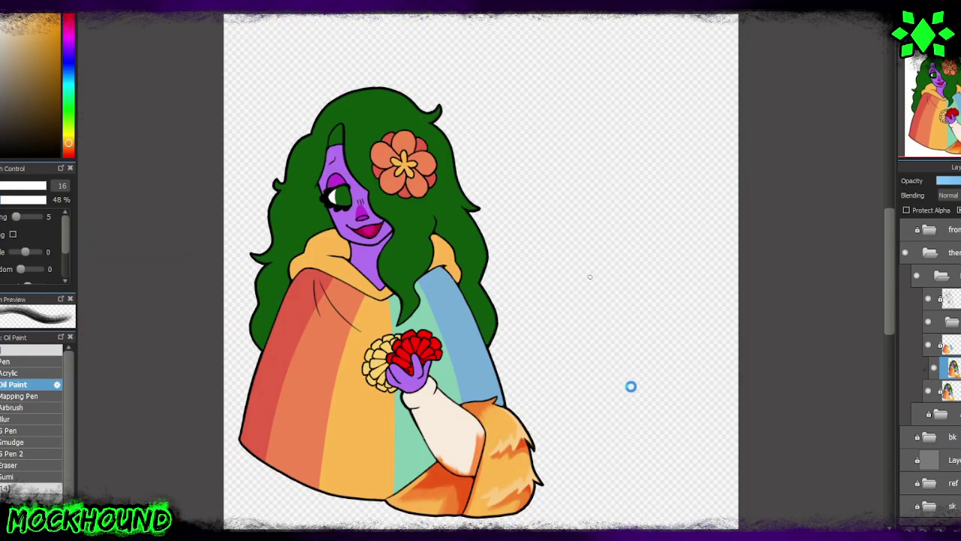
Step: Paint orange shading on the hood's right shoulder, hairline and left shoulder fold
{"action": "scroll", "coordinate": [363, 269], "scroll_direction": "up", "scroll_amount": 5}
{"action": "left_click_drag", "start_coordinate": [717, 218], "coordinate": [762, 267]}
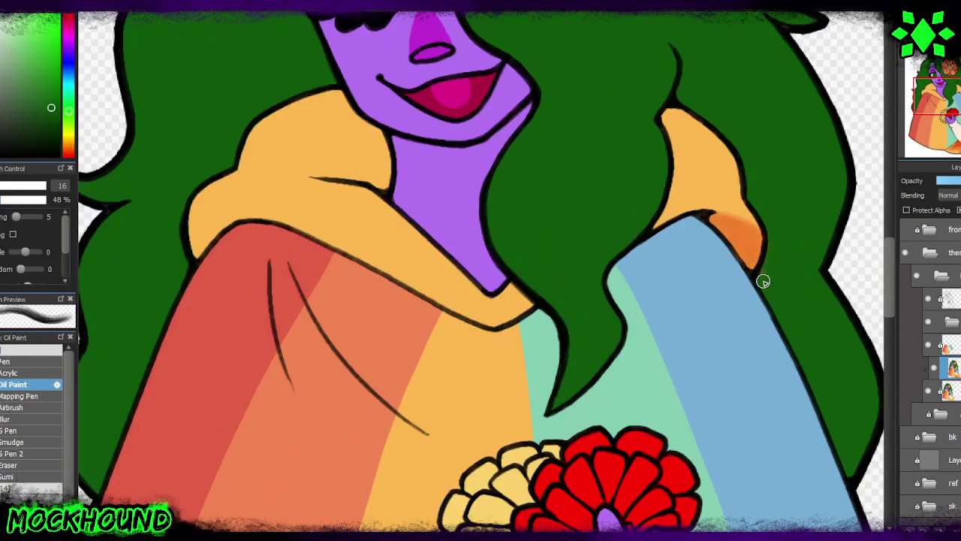
{"action": "mouse_move", "coordinate": [661, 113]}
{"action": "left_mouse_down"}
{"action": "mouse_move", "coordinate": [675, 145]}
{"action": "mouse_move", "coordinate": [670, 132]}
{"action": "left_mouse_up"}
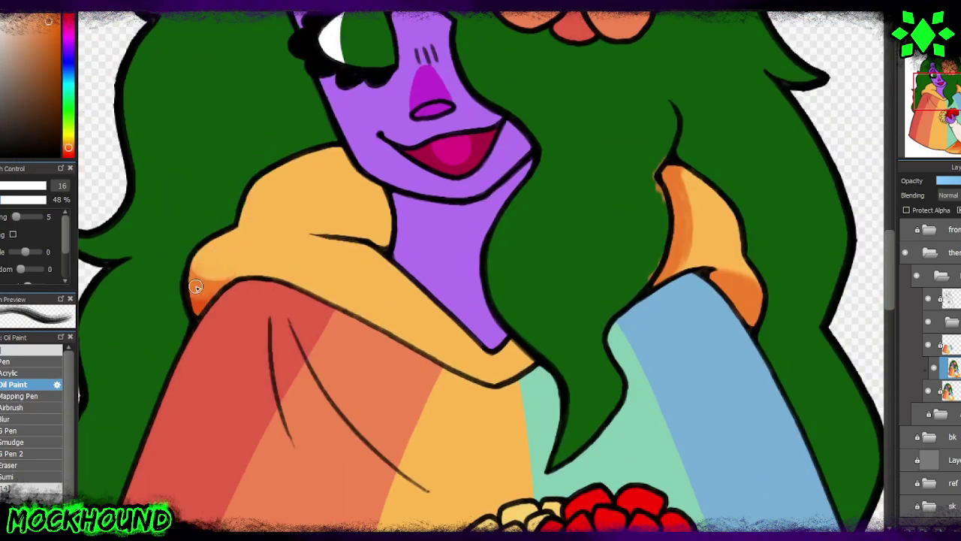
{"action": "left_click_drag", "start_coordinate": [195, 286], "coordinate": [212, 282]}
{"action": "left_click_drag", "start_coordinate": [297, 224], "coordinate": [390, 235]}
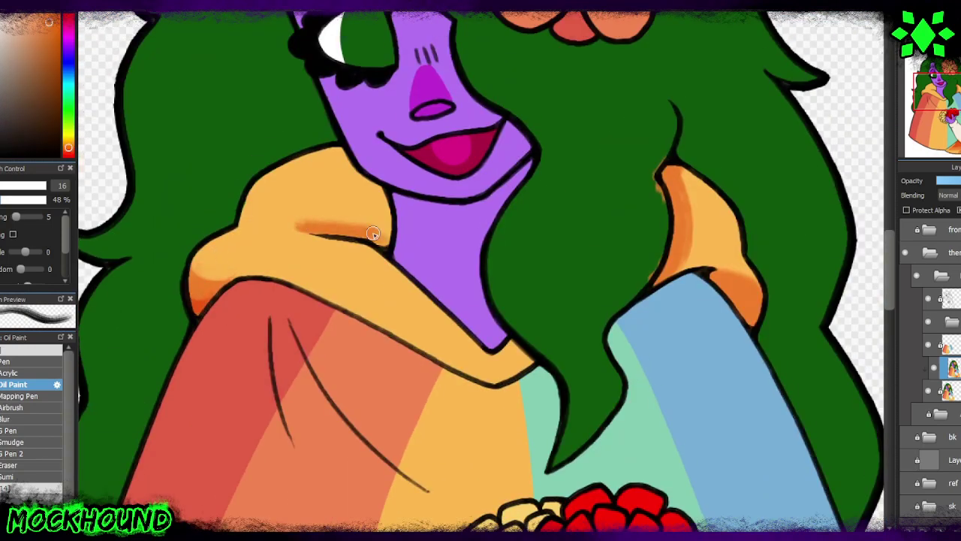
Step: Refine and deepen the orange shading along the right shoulder's edges and fold
{"action": "left_click_drag", "start_coordinate": [674, 256], "coordinate": [736, 272]}
{"action": "mouse_move", "coordinate": [688, 176]}
{"action": "left_mouse_down"}
{"action": "mouse_move", "coordinate": [705, 261]}
{"action": "mouse_move", "coordinate": [739, 255]}
{"action": "left_mouse_up"}
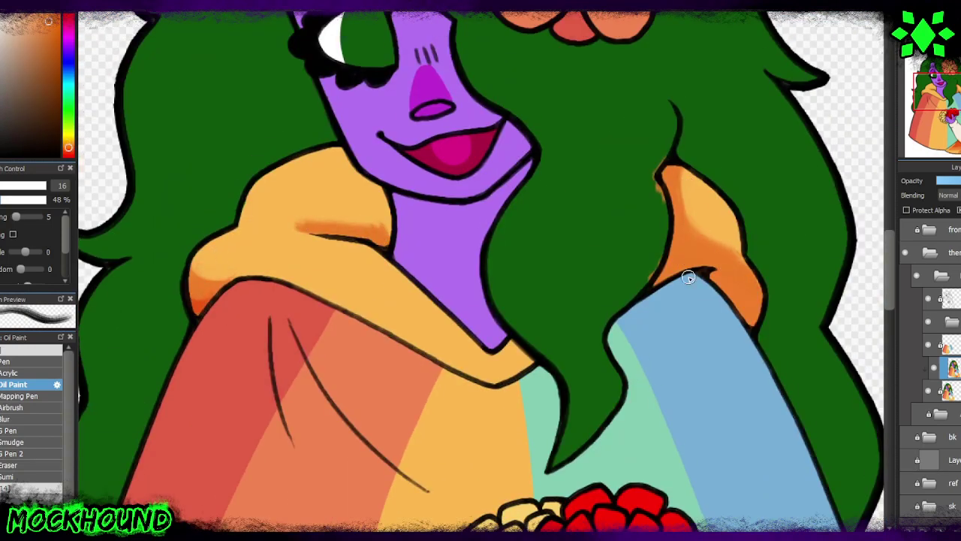
{"action": "mouse_move", "coordinate": [687, 275]}
{"action": "left_mouse_down"}
{"action": "mouse_move", "coordinate": [732, 294]}
{"action": "mouse_move", "coordinate": [733, 279]}
{"action": "left_mouse_up"}
{"action": "left_click_drag", "start_coordinate": [667, 257], "coordinate": [679, 233]}
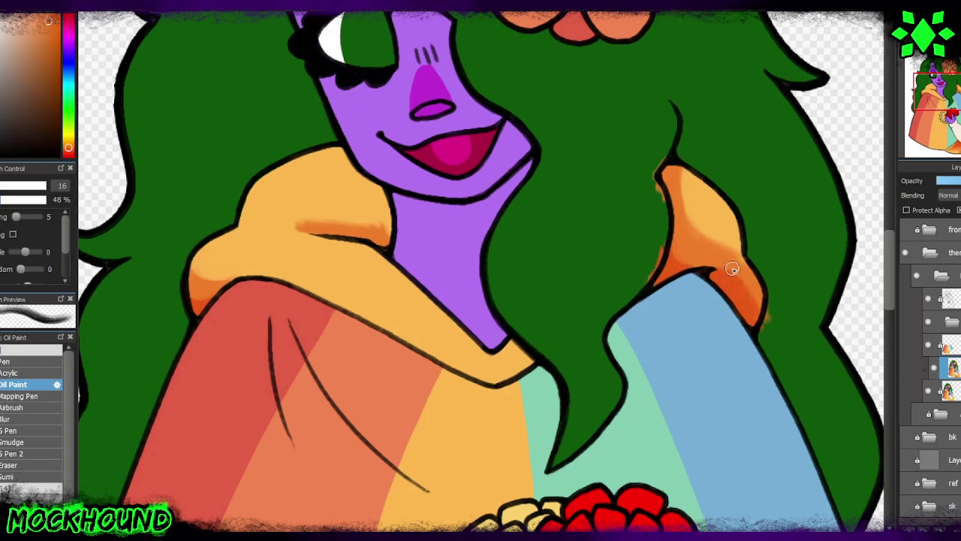
{"action": "left_click_drag", "start_coordinate": [732, 270], "coordinate": [766, 320]}
{"action": "mouse_move", "coordinate": [694, 173]}
{"action": "left_mouse_down"}
{"action": "mouse_move", "coordinate": [699, 240]}
{"action": "mouse_move", "coordinate": [694, 174]}
{"action": "left_mouse_up"}
Step: Shade the left shoulder with saturated red-orange and lighter orange strokes
{"action": "left_click", "coordinate": [672, 176], "text": "alt"}
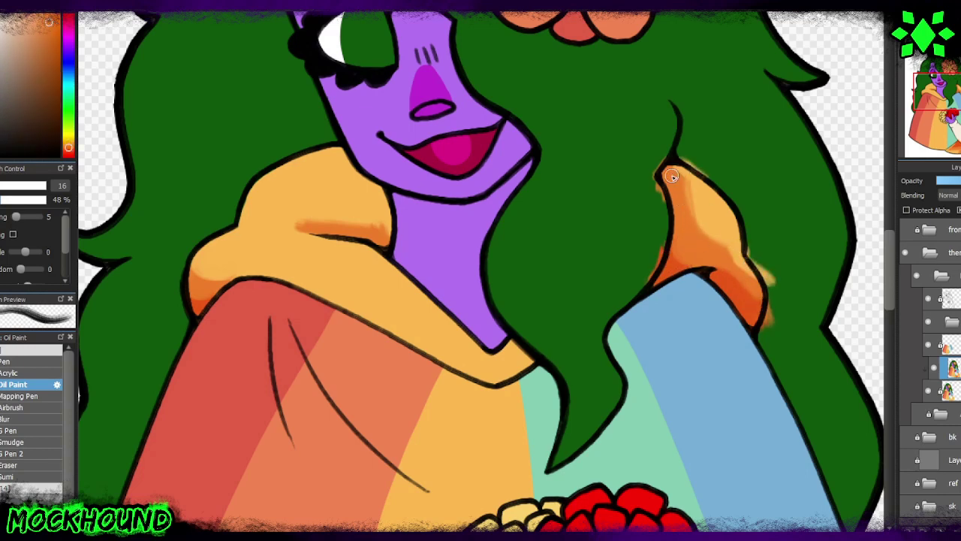
{"action": "mouse_move", "coordinate": [246, 213]}
{"action": "left_mouse_down"}
{"action": "mouse_move", "coordinate": [349, 169]}
{"action": "mouse_move", "coordinate": [308, 188]}
{"action": "mouse_move", "coordinate": [385, 208]}
{"action": "left_mouse_up"}
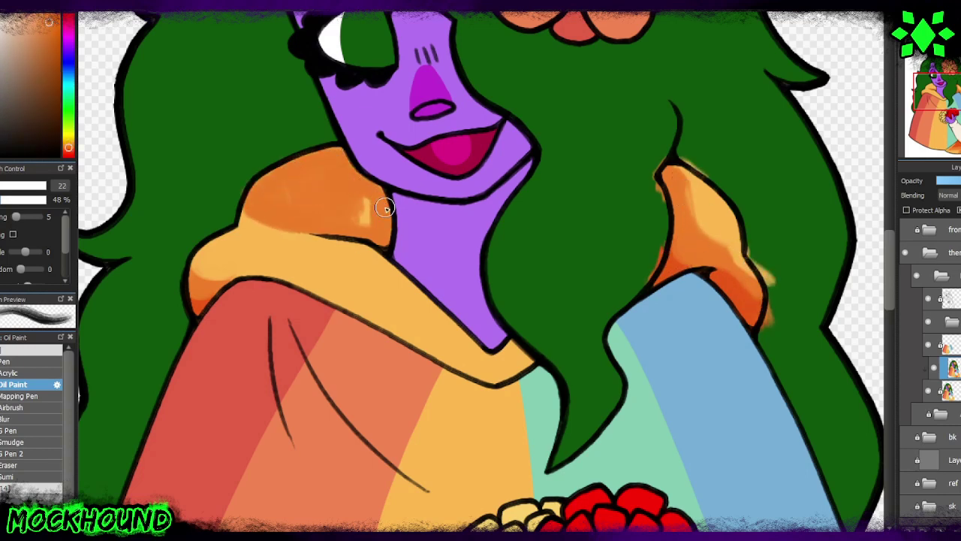
{"action": "left_click", "coordinate": [256, 239], "text": "alt"}
{"action": "mouse_move", "coordinate": [259, 222]}
{"action": "left_mouse_down"}
{"action": "mouse_move", "coordinate": [238, 176]}
{"action": "mouse_move", "coordinate": [327, 139]}
{"action": "left_mouse_up"}
{"action": "left_click", "coordinate": [379, 226], "text": "alt"}
{"action": "left_click_drag", "start_coordinate": [390, 229], "coordinate": [319, 224]}
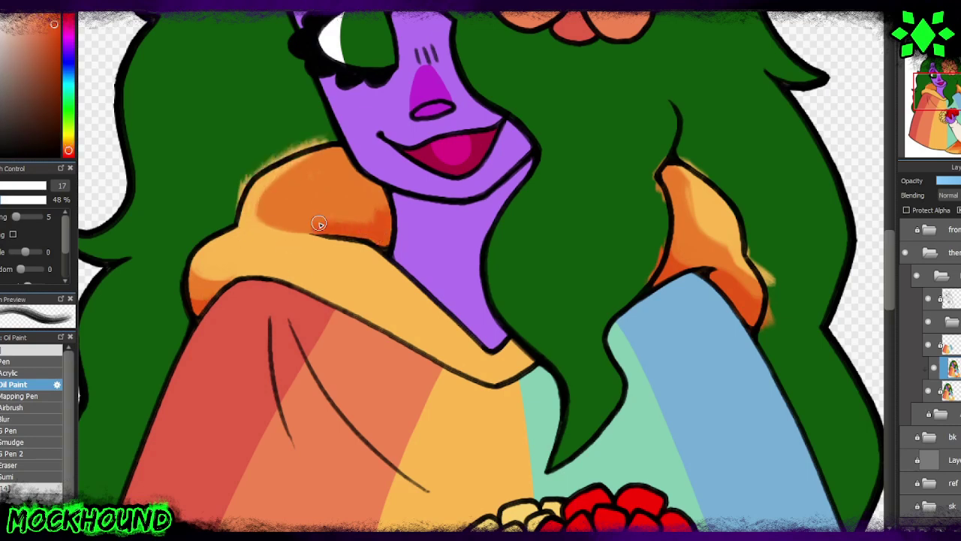
{"action": "mouse_move", "coordinate": [350, 178]}
{"action": "left_mouse_down"}
{"action": "mouse_move", "coordinate": [300, 225]}
{"action": "mouse_move", "coordinate": [308, 219]}
{"action": "left_mouse_up"}
Step: Blend softer and darker orange strokes into the left shoulder shading
{"action": "left_click", "coordinate": [334, 171], "text": "alt"}
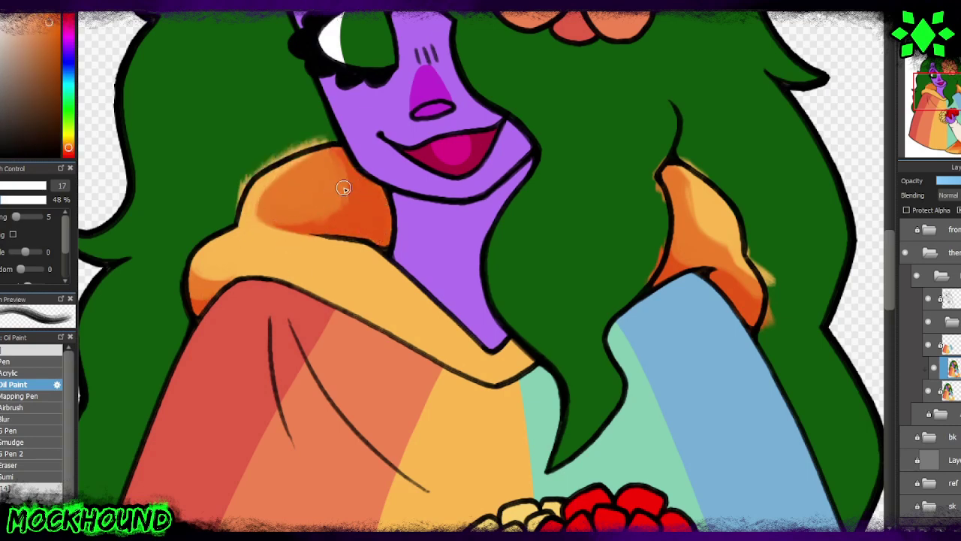
{"action": "left_click_drag", "start_coordinate": [343, 188], "coordinate": [376, 218]}
{"action": "left_click", "coordinate": [302, 221], "text": "alt"}
{"action": "mouse_move", "coordinate": [323, 158]}
{"action": "left_mouse_down"}
{"action": "mouse_move", "coordinate": [353, 221]}
{"action": "mouse_move", "coordinate": [331, 182]}
{"action": "left_mouse_up"}
{"action": "left_click", "coordinate": [333, 195], "text": "alt"}
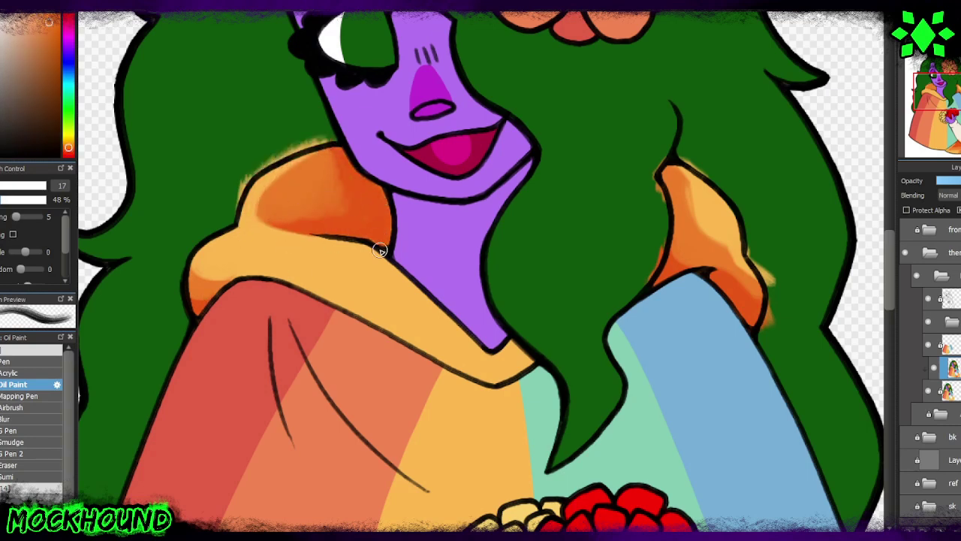
{"action": "left_click", "coordinate": [199, 277], "text": "alt"}
Step: Paint darker and lighter orange shading on the right shoulder
{"action": "left_click_drag", "start_coordinate": [680, 158], "coordinate": [724, 248]}
{"action": "left_click_drag", "start_coordinate": [698, 184], "coordinate": [751, 274]}
{"action": "left_click", "coordinate": [744, 225], "text": "alt"}
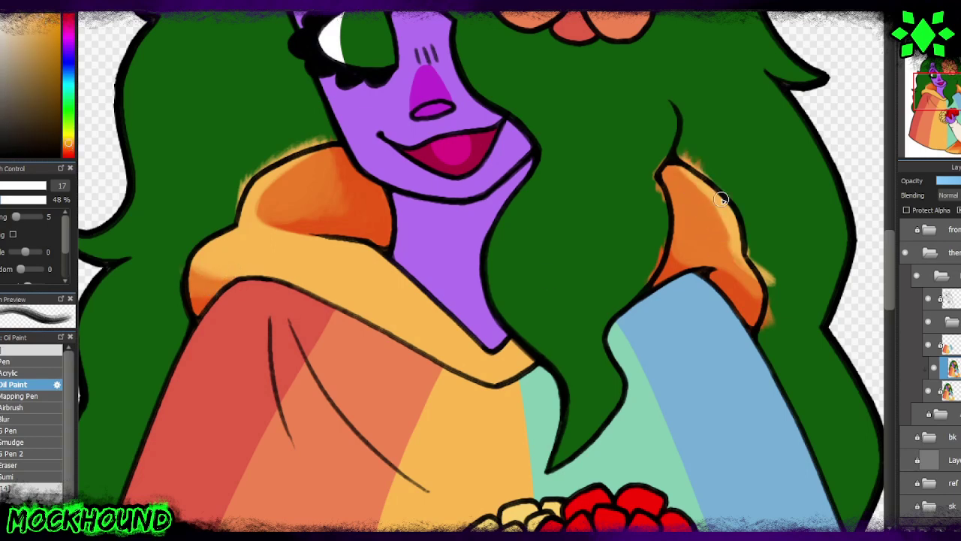
{"action": "mouse_move", "coordinate": [729, 233]}
{"action": "left_mouse_down"}
{"action": "mouse_move", "coordinate": [773, 323]}
{"action": "mouse_move", "coordinate": [766, 320]}
{"action": "left_mouse_up"}
{"action": "left_click", "coordinate": [741, 301], "text": "alt"}
{"action": "left_click", "coordinate": [668, 248], "text": "alt"}
{"action": "left_click_drag", "start_coordinate": [662, 267], "coordinate": [672, 219]}
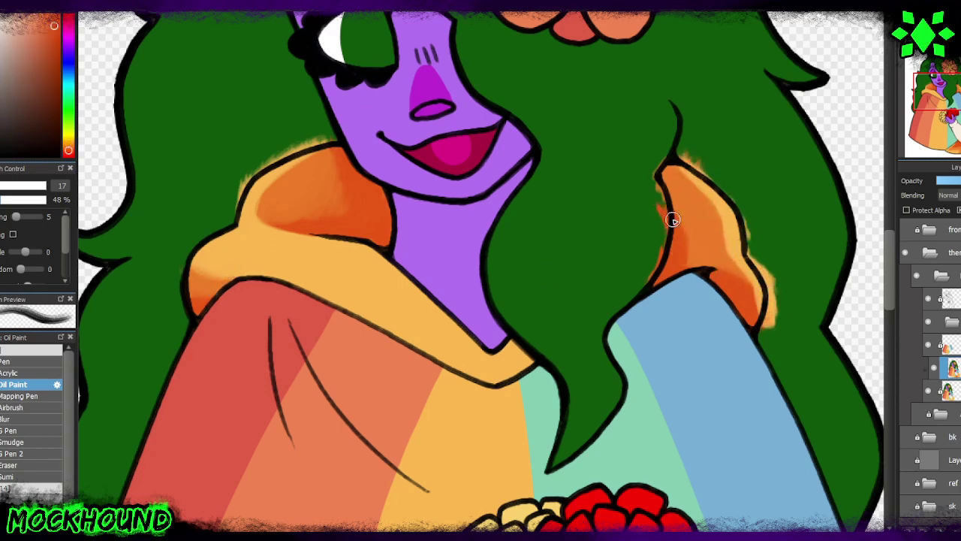
{"action": "left_click", "coordinate": [753, 308], "text": "alt"}
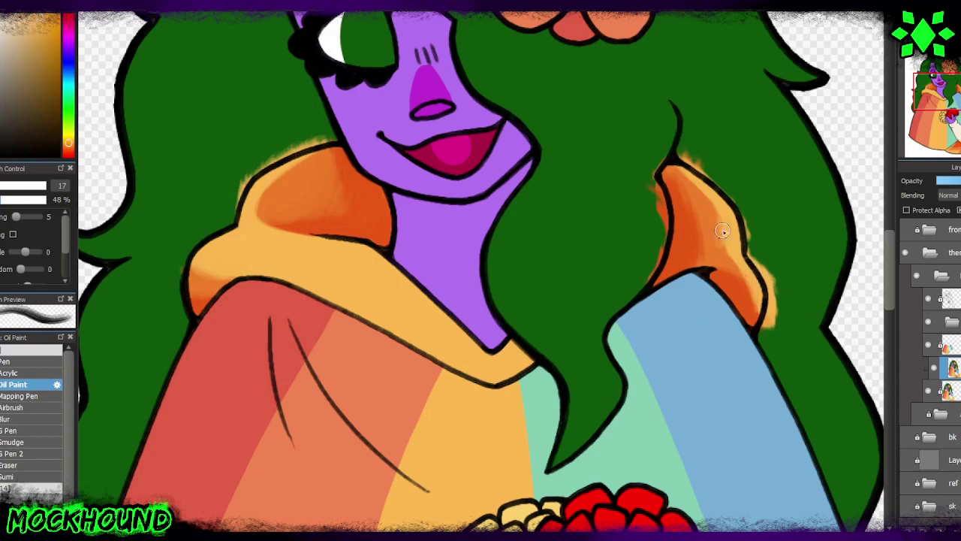
Step: Add more orange shading to the left shoulder and rework the collar tip
{"action": "scroll", "coordinate": [751, 308], "scroll_direction": "down", "scroll_amount": 5}
{"action": "scroll", "coordinate": [323, 237], "scroll_direction": "up", "scroll_amount": 5}
{"action": "mouse_move", "coordinate": [405, 90]}
{"action": "left_mouse_down"}
{"action": "mouse_move", "coordinate": [327, 172]}
{"action": "mouse_move", "coordinate": [375, 120]}
{"action": "left_mouse_up"}
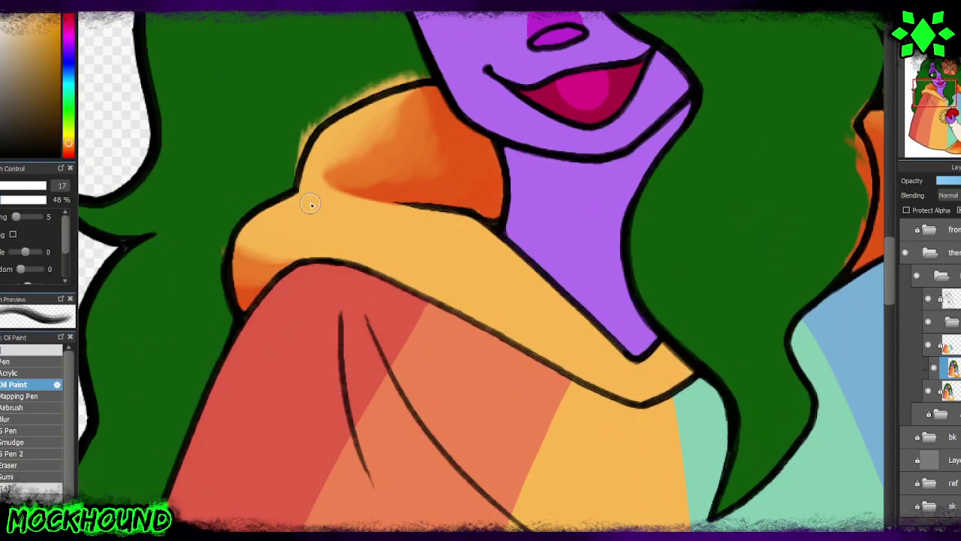
{"action": "left_click_drag", "start_coordinate": [328, 171], "coordinate": [214, 171]}
{"action": "mouse_move", "coordinate": [560, 376]}
{"action": "left_mouse_down"}
{"action": "mouse_move", "coordinate": [537, 352]}
{"action": "mouse_move", "coordinate": [564, 375]}
{"action": "left_mouse_up"}
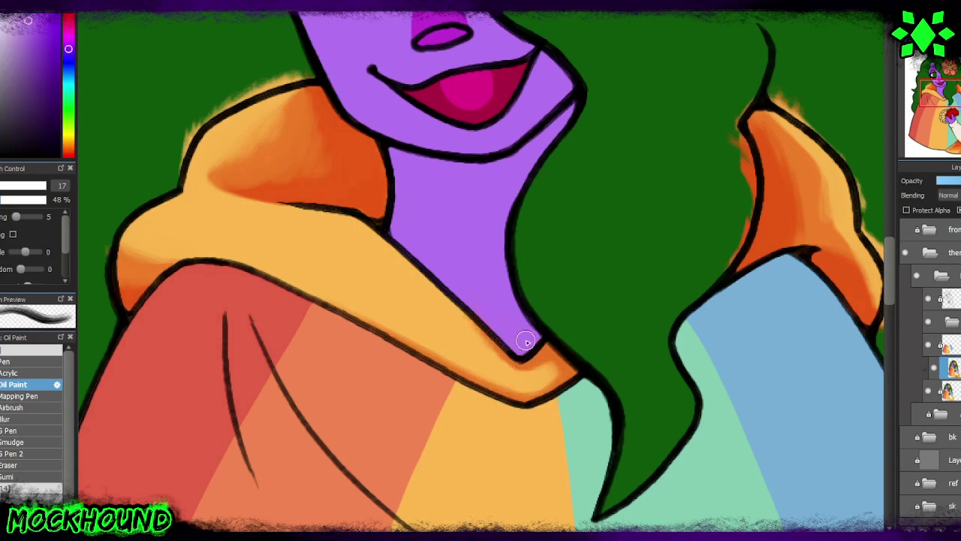
Step: Cover the stray orange at the neck base with purple and highlight the collar light orange
{"action": "left_click", "coordinate": [472, 301], "text": "alt"}
{"action": "left_click_drag", "start_coordinate": [466, 300], "coordinate": [518, 342]}
{"action": "left_click", "coordinate": [560, 371], "text": "alt"}
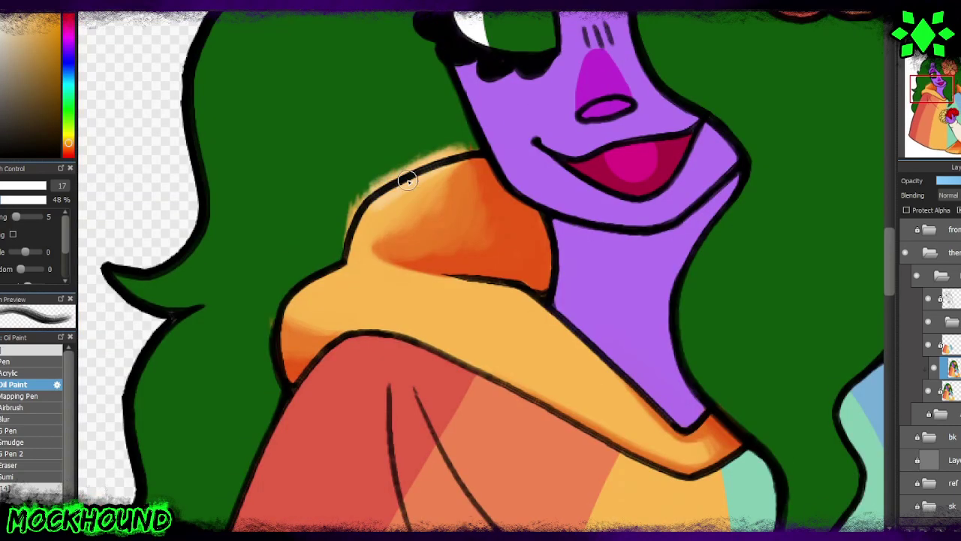
{"action": "mouse_move", "coordinate": [368, 214]}
{"action": "left_mouse_down"}
{"action": "mouse_move", "coordinate": [397, 277]}
{"action": "mouse_move", "coordinate": [539, 314]}
{"action": "mouse_move", "coordinate": [573, 338]}
{"action": "left_mouse_up"}
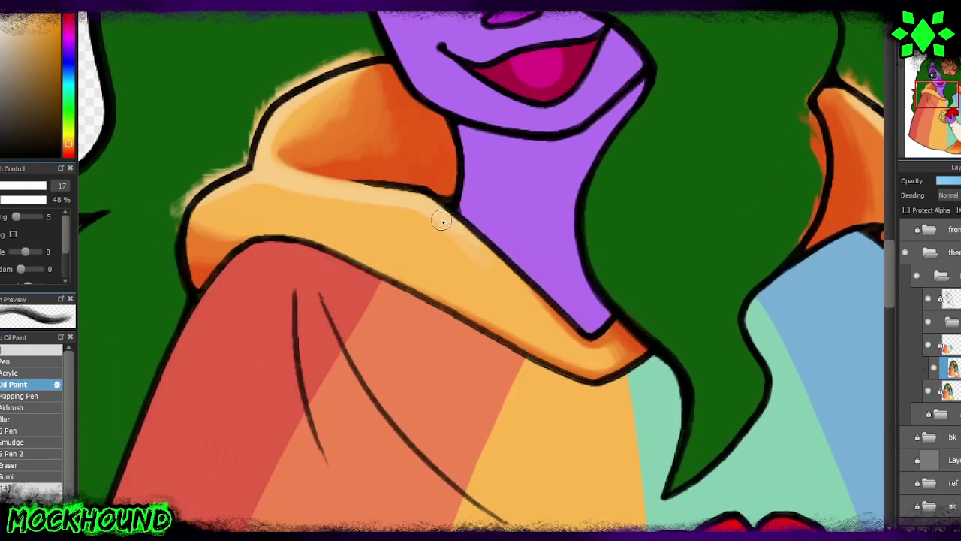
{"action": "left_click_drag", "start_coordinate": [440, 220], "coordinate": [386, 207]}
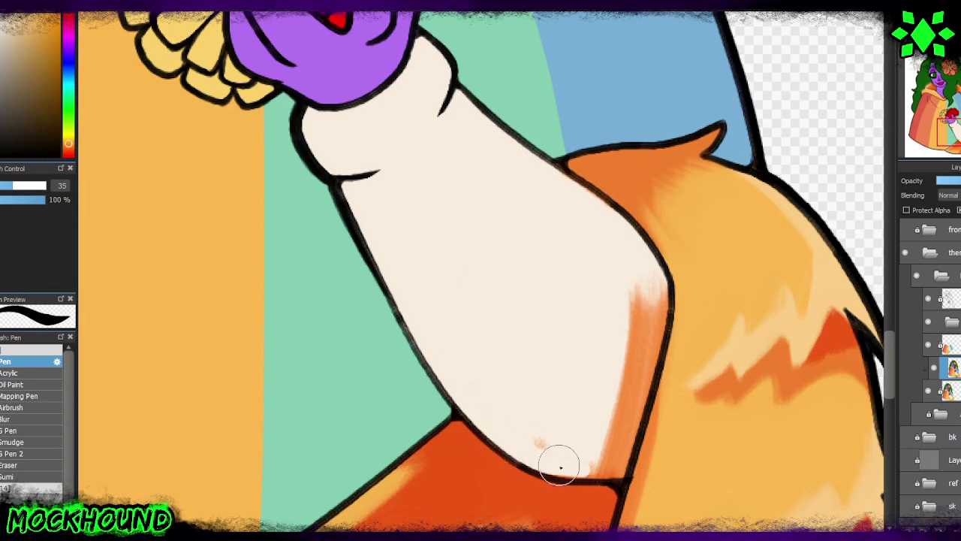
Step: Undo the stray sleeve-edge strokes and pick a light blue for the sleeve shading
{"action": "left_click_drag", "start_coordinate": [558, 457], "coordinate": [631, 432]}
{"action": "key", "text": "ctrl+z"}
{"action": "key", "text": "ctrl+z"}
{"action": "left_click", "coordinate": [11, 373]}
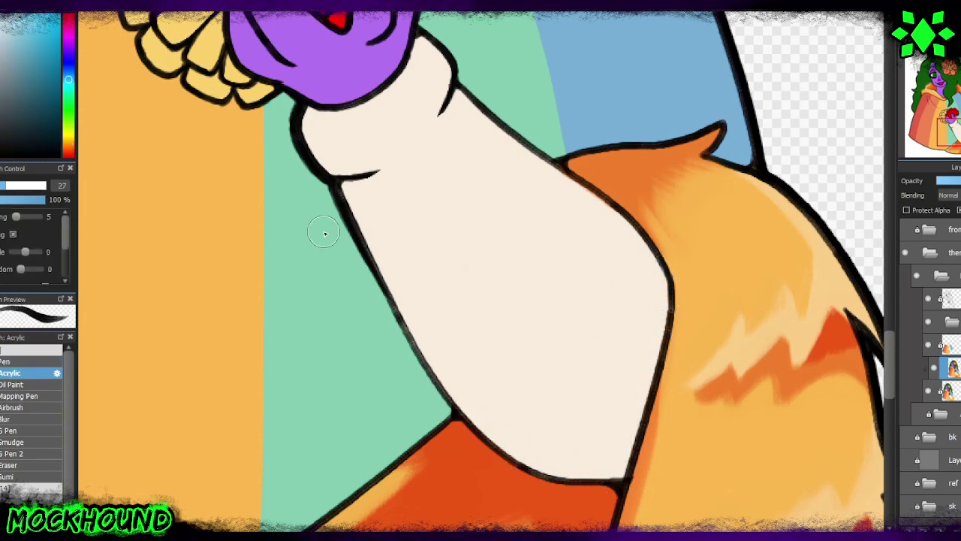
{"action": "mouse_move", "coordinate": [335, 189]}
{"action": "left_mouse_down"}
{"action": "mouse_move", "coordinate": [397, 183]}
{"action": "mouse_move", "coordinate": [322, 171]}
{"action": "mouse_move", "coordinate": [311, 128]}
{"action": "mouse_move", "coordinate": [398, 154]}
{"action": "mouse_move", "coordinate": [316, 123]}
{"action": "left_mouse_up"}
{"action": "key", "text": "ctrl+z"}
{"action": "left_click", "coordinate": [278, 178], "text": "alt"}
Step: With the Oil Paint brush, dab cream over the cuff and shade the sleeve's middle, lower and right edges light blue
{"action": "left_click", "coordinate": [13, 384]}
{"action": "left_click", "coordinate": [391, 107], "text": "alt"}
{"action": "mouse_move", "coordinate": [391, 107]}
{"action": "left_mouse_down"}
{"action": "mouse_move", "coordinate": [354, 146]}
{"action": "mouse_move", "coordinate": [318, 126]}
{"action": "left_mouse_up"}
{"action": "mouse_move", "coordinate": [389, 167]}
{"action": "left_mouse_down"}
{"action": "mouse_move", "coordinate": [429, 142]}
{"action": "mouse_move", "coordinate": [412, 218]}
{"action": "left_mouse_up"}
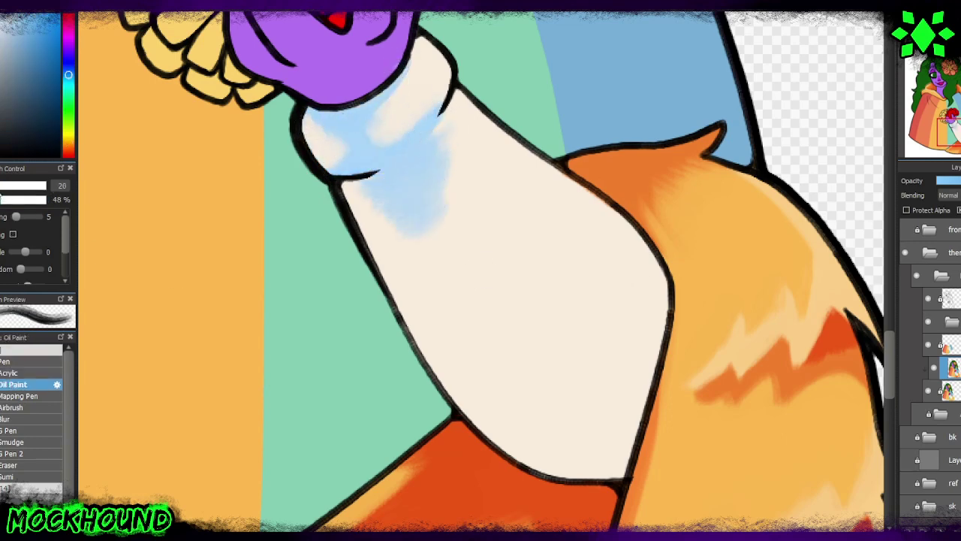
{"action": "left_click_drag", "start_coordinate": [401, 173], "coordinate": [444, 285]}
{"action": "left_click_drag", "start_coordinate": [439, 364], "coordinate": [615, 470]}
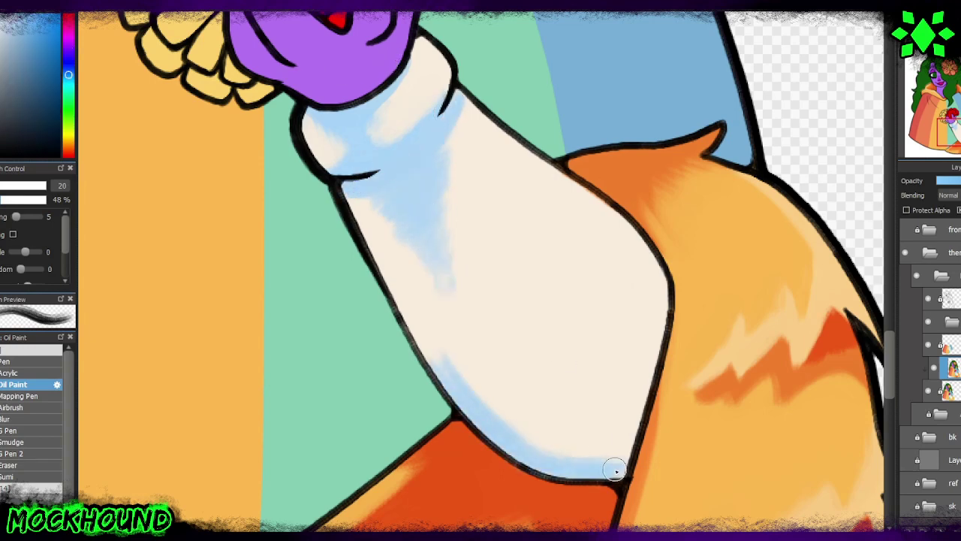
{"action": "mouse_move", "coordinate": [537, 449]}
{"action": "left_mouse_down"}
{"action": "mouse_move", "coordinate": [658, 305]}
{"action": "mouse_move", "coordinate": [601, 449]}
{"action": "left_mouse_up"}
Step: Alternate cream and light blue to soften the lower sleeve shading and a blue streak
{"action": "left_click", "coordinate": [526, 421], "text": "alt"}
{"action": "mouse_move", "coordinate": [458, 406]}
{"action": "left_mouse_down"}
{"action": "mouse_move", "coordinate": [629, 285]}
{"action": "mouse_move", "coordinate": [601, 405]}
{"action": "left_mouse_up"}
{"action": "left_click", "coordinate": [405, 244], "text": "alt"}
{"action": "left_click_drag", "start_coordinate": [405, 244], "coordinate": [436, 281]}
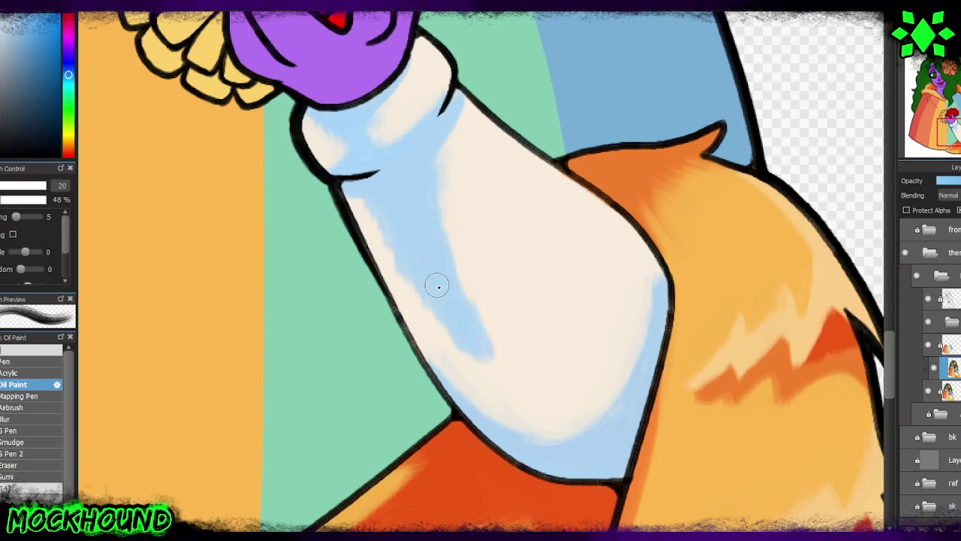
{"action": "left_click", "coordinate": [542, 426], "text": "alt"}
{"action": "left_click_drag", "start_coordinate": [450, 185], "coordinate": [494, 303]}
Step: Paint pale blue along the sleeve's upper edge with Acrylic, then along its bottom with Oil Paint
{"action": "left_click", "coordinate": [454, 312], "text": "alt"}
{"action": "left_click", "coordinate": [30, 373]}
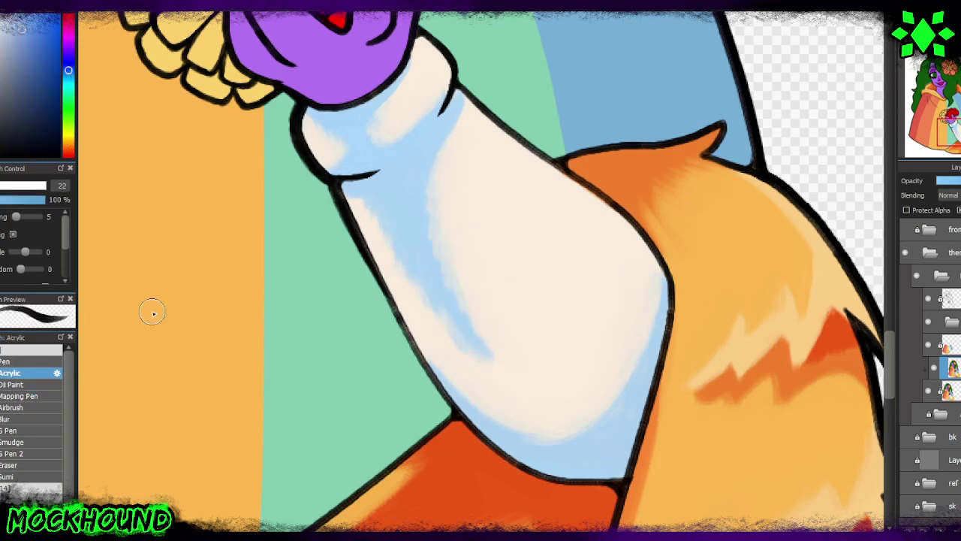
{"action": "left_click_drag", "start_coordinate": [341, 190], "coordinate": [391, 167]}
{"action": "key", "text": "b"}
{"action": "mouse_move", "coordinate": [578, 480]}
{"action": "left_mouse_down"}
{"action": "mouse_move", "coordinate": [623, 458]}
{"action": "mouse_move", "coordinate": [366, 189]}
{"action": "mouse_move", "coordinate": [416, 272]}
{"action": "mouse_move", "coordinate": [423, 262]}
{"action": "left_mouse_up"}
Step: Blend cream and a pale lavender tone over the blue near the cuff and upper-left sleeve
{"action": "left_click", "coordinate": [416, 272], "text": "alt"}
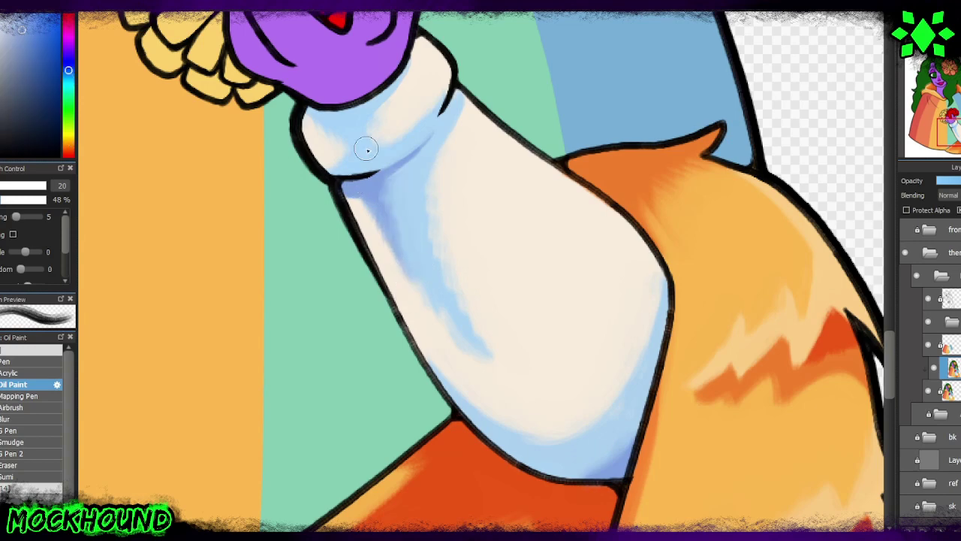
{"action": "left_click", "coordinate": [315, 110], "text": "alt"}
{"action": "left_click_drag", "start_coordinate": [353, 188], "coordinate": [406, 248]}
{"action": "left_click_drag", "start_coordinate": [397, 193], "coordinate": [424, 278]}
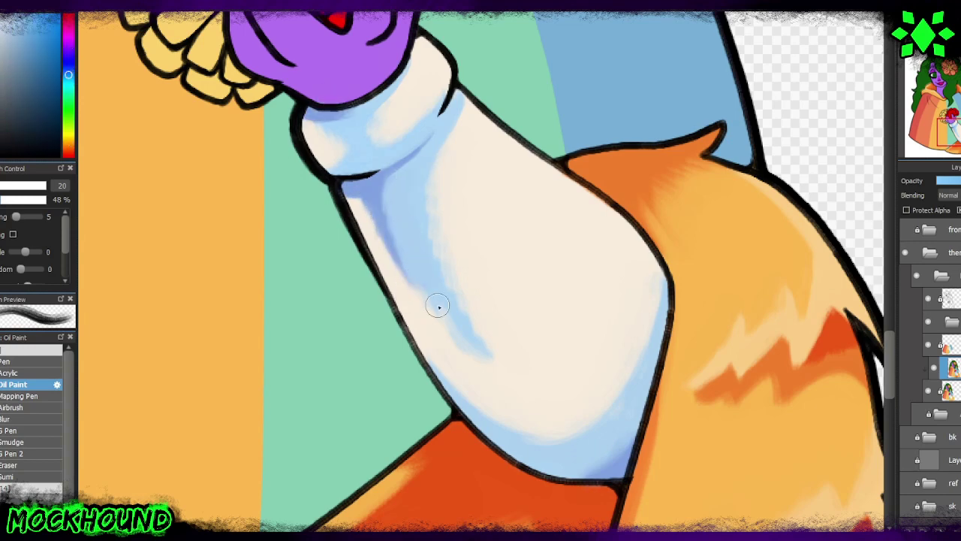
{"action": "left_click", "coordinate": [440, 184], "text": "alt"}
{"action": "left_click_drag", "start_coordinate": [428, 226], "coordinate": [432, 267]}
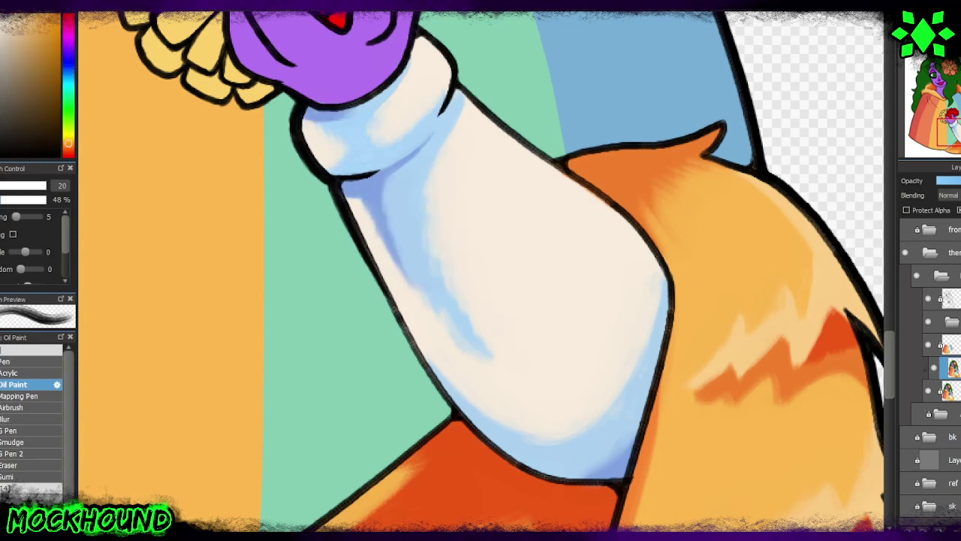
{"action": "scroll", "coordinate": [480, 271], "scroll_direction": "up", "scroll_amount": 3}
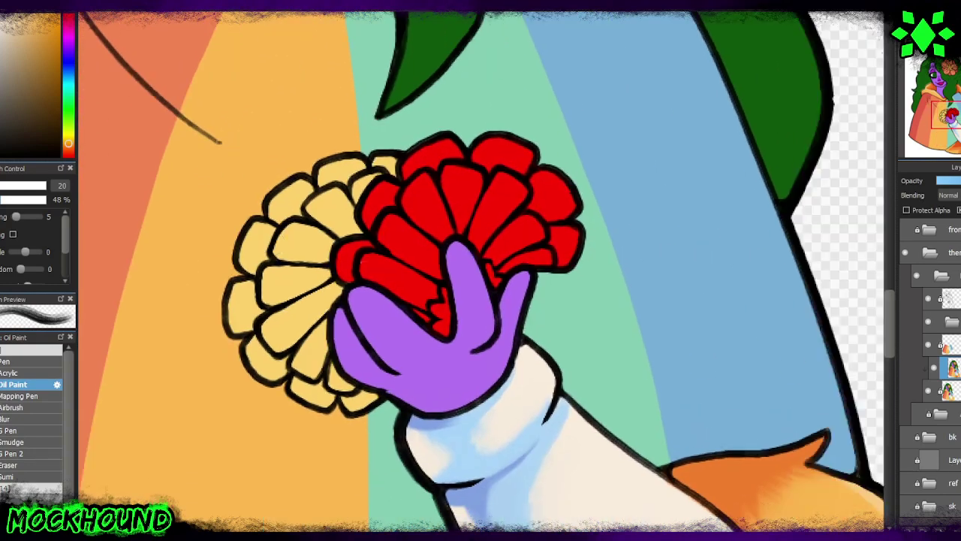
Step: Shade the yellow marigold's petals orange, lightening the lower-left petals with light yellow
{"action": "mouse_move", "coordinate": [312, 375]}
{"action": "left_mouse_down"}
{"action": "mouse_move", "coordinate": [259, 255]}
{"action": "mouse_move", "coordinate": [397, 161]}
{"action": "left_mouse_up"}
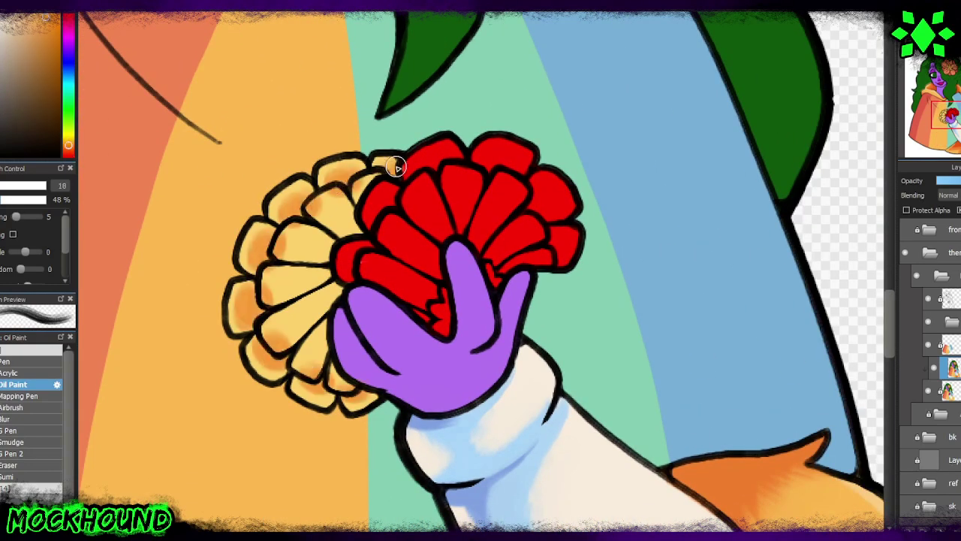
{"action": "left_click", "coordinate": [372, 186], "text": "alt"}
{"action": "left_click_drag", "start_coordinate": [289, 314], "coordinate": [324, 380]}
{"action": "left_click", "coordinate": [324, 385], "text": "alt"}
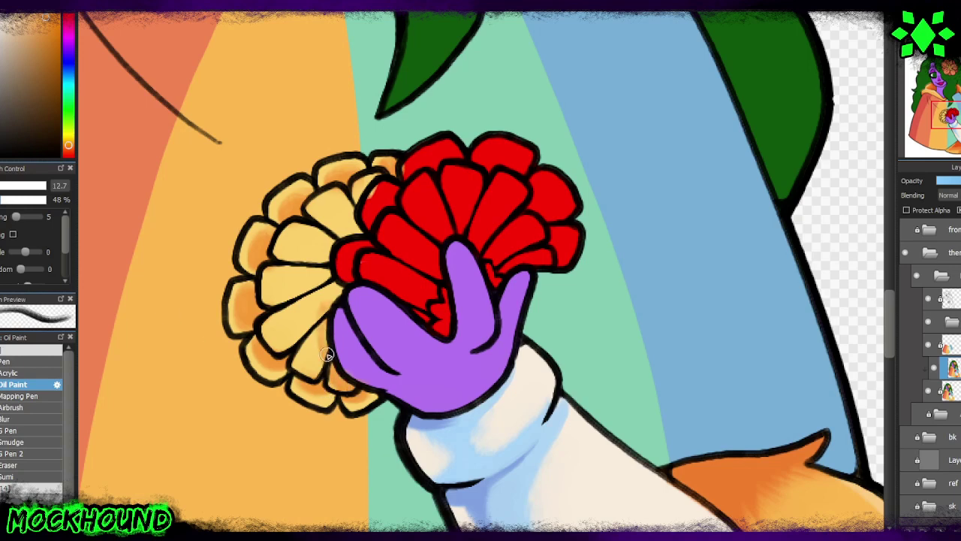
{"action": "left_click", "coordinate": [331, 375], "text": "alt"}
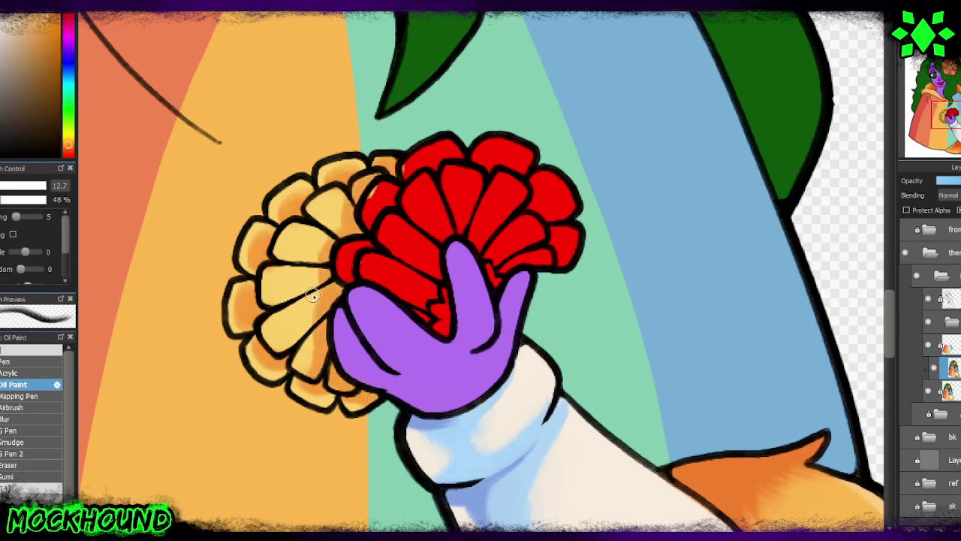
{"action": "mouse_move", "coordinate": [319, 277]}
{"action": "left_mouse_down"}
{"action": "mouse_move", "coordinate": [312, 234]}
{"action": "mouse_move", "coordinate": [330, 194]}
{"action": "left_mouse_up"}
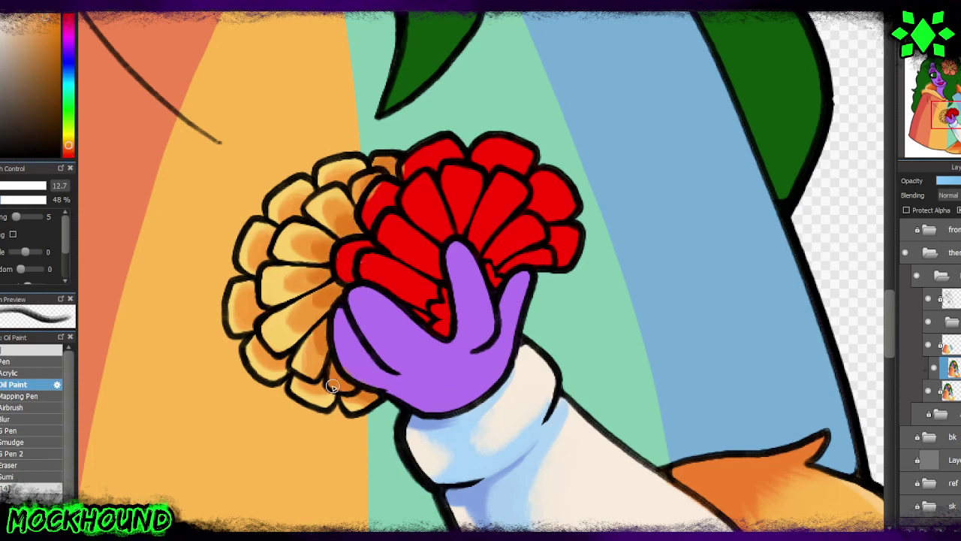
Step: Sample the red petal colour and paint darker red shading on the red flower's petals
{"action": "scroll", "coordinate": [414, 367], "scroll_direction": "up", "scroll_amount": 1}
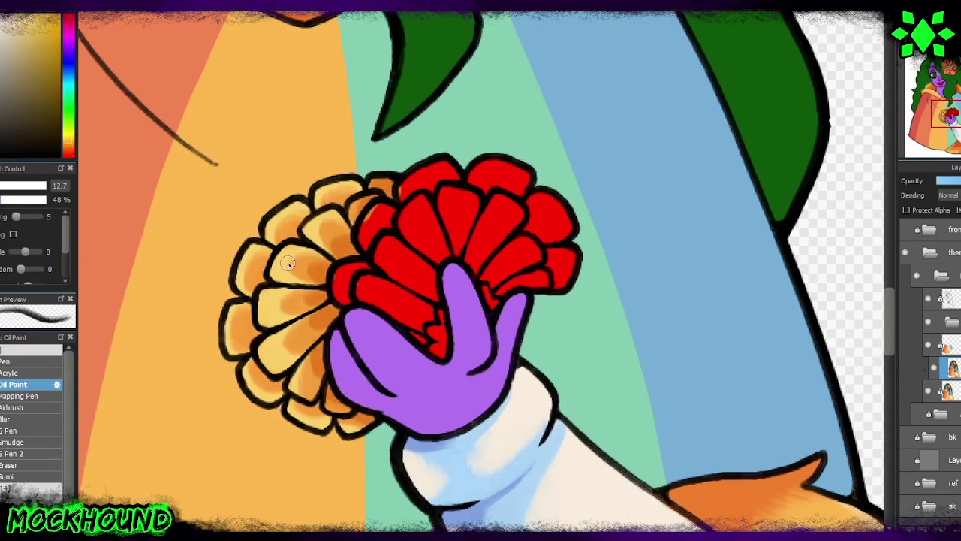
{"action": "left_click", "coordinate": [376, 290], "text": "alt"}
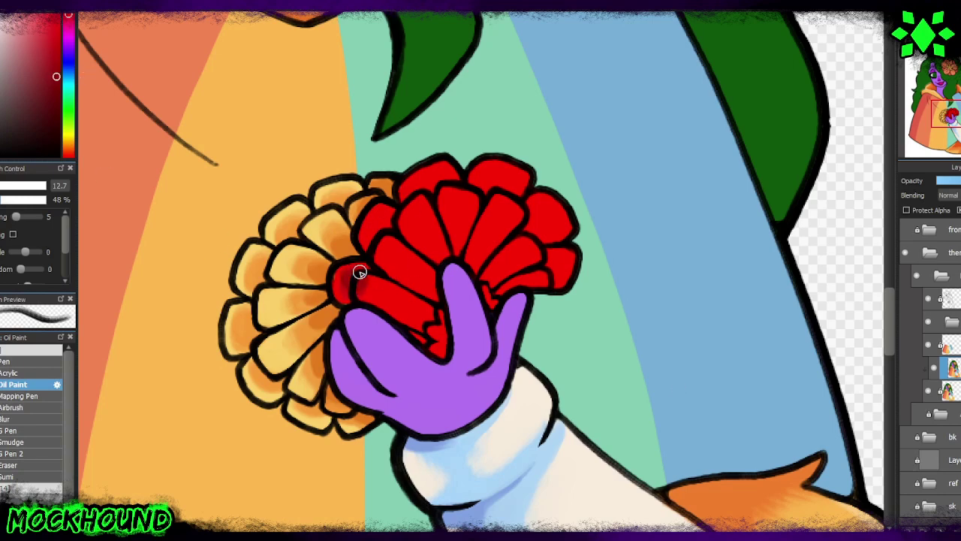
{"action": "left_click_drag", "start_coordinate": [522, 217], "coordinate": [554, 219]}
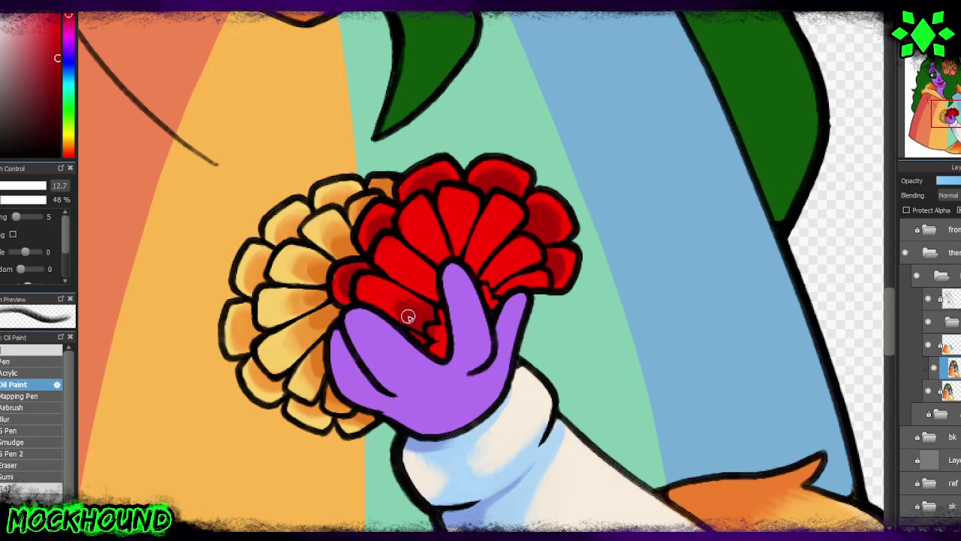
{"action": "left_click_drag", "start_coordinate": [408, 317], "coordinate": [406, 263]}
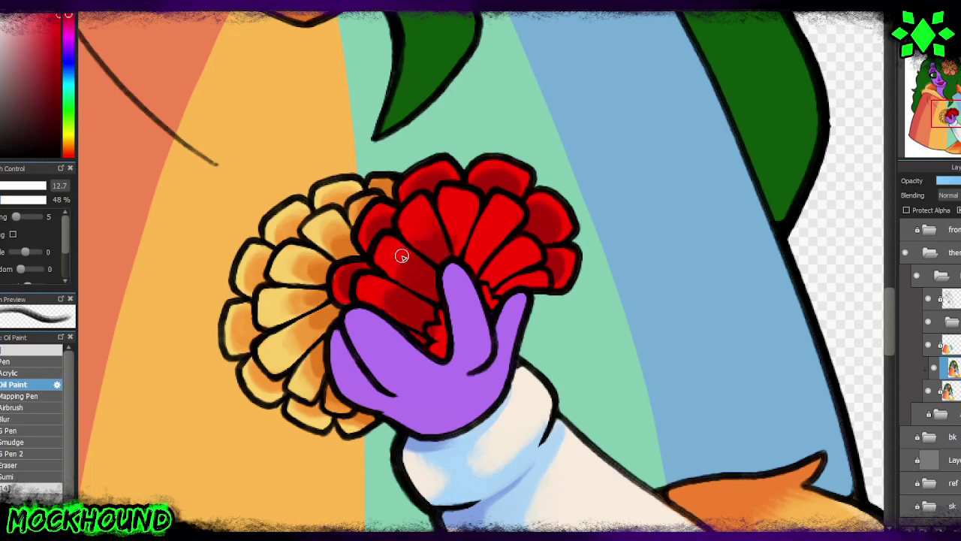
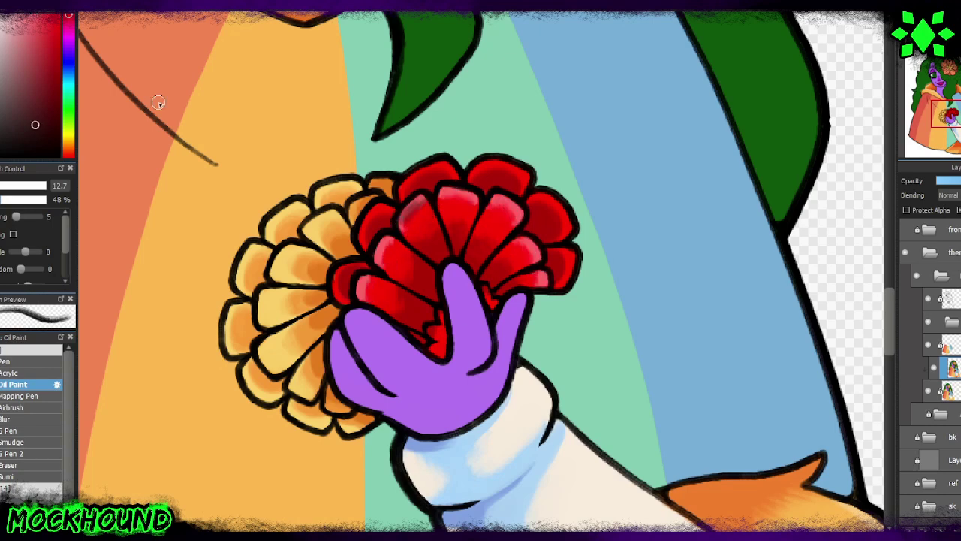
Step: Shade the lower palm and the right finger edge in darker purple
{"action": "left_click", "coordinate": [68, 139]}
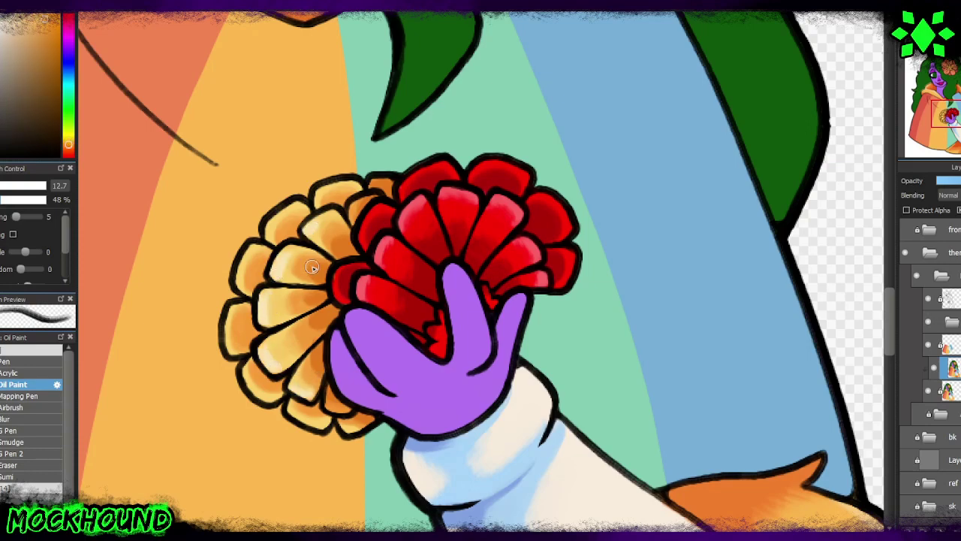
{"action": "key", "text": "ctrl+0"}
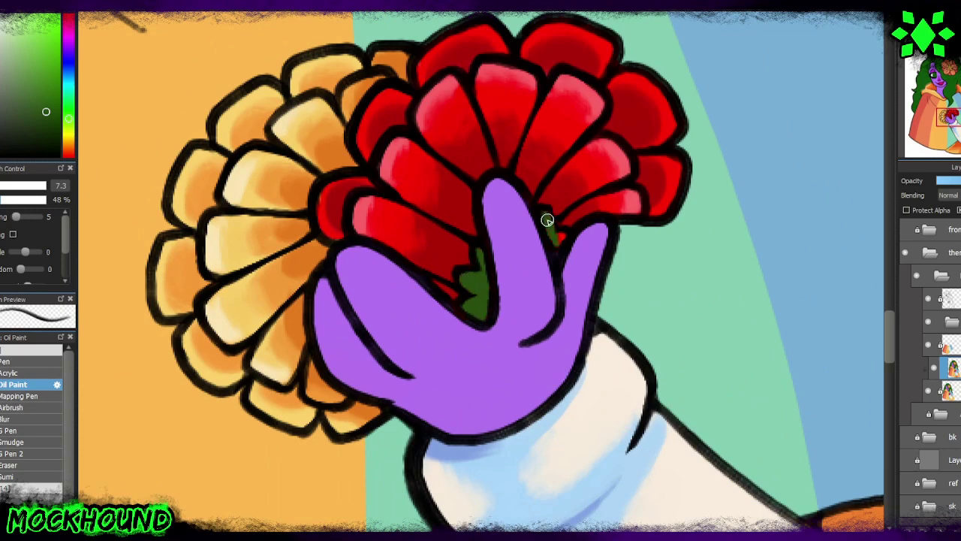
{"action": "left_click", "coordinate": [543, 363], "text": "alt"}
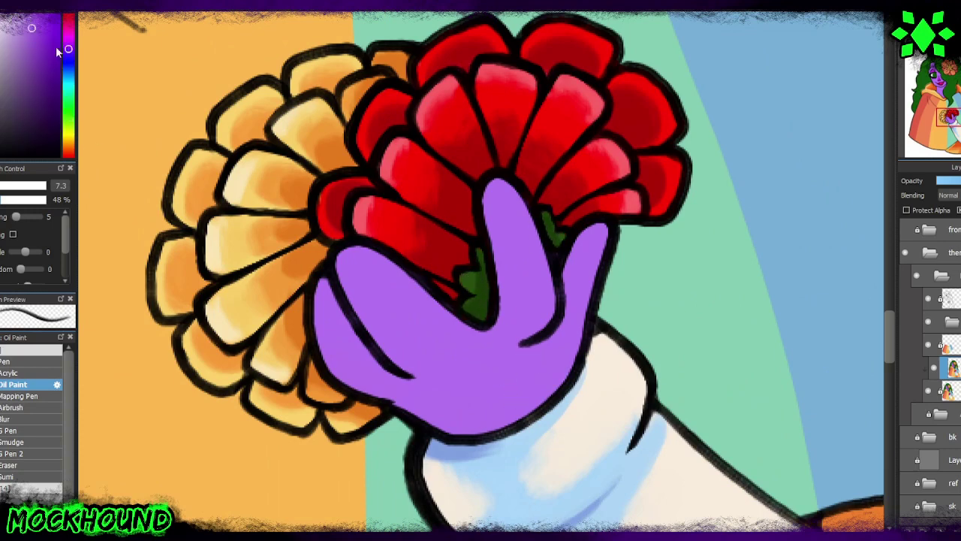
{"action": "mouse_move", "coordinate": [403, 373]}
{"action": "left_mouse_down"}
{"action": "mouse_move", "coordinate": [421, 399]}
{"action": "mouse_move", "coordinate": [476, 378]}
{"action": "mouse_move", "coordinate": [399, 382]}
{"action": "mouse_move", "coordinate": [495, 370]}
{"action": "left_mouse_up"}
{"action": "mouse_move", "coordinate": [611, 271]}
{"action": "left_mouse_down"}
{"action": "mouse_move", "coordinate": [591, 264]}
{"action": "mouse_move", "coordinate": [556, 376]}
{"action": "left_mouse_up"}
Step: Brush a dark shading band across the hand and a lavender highlight on the upper-left finger
{"action": "scroll", "coordinate": [556, 375], "scroll_direction": "up", "scroll_amount": 2}
{"action": "left_click", "coordinate": [68, 57]}
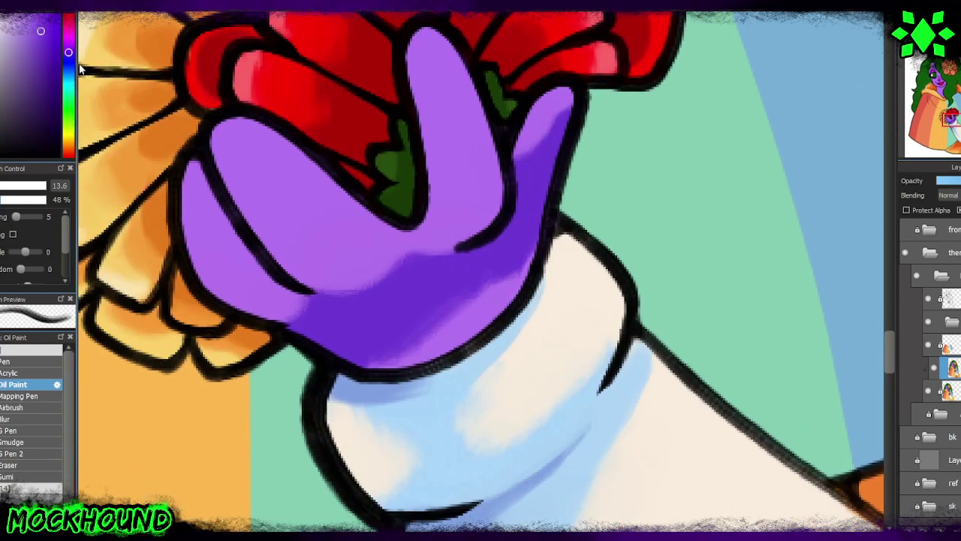
{"action": "mouse_move", "coordinate": [324, 308]}
{"action": "left_mouse_down"}
{"action": "mouse_move", "coordinate": [410, 270]}
{"action": "mouse_move", "coordinate": [363, 332]}
{"action": "mouse_move", "coordinate": [409, 286]}
{"action": "mouse_move", "coordinate": [365, 266]}
{"action": "mouse_move", "coordinate": [458, 318]}
{"action": "mouse_move", "coordinate": [333, 358]}
{"action": "mouse_move", "coordinate": [537, 232]}
{"action": "mouse_move", "coordinate": [545, 150]}
{"action": "mouse_move", "coordinate": [515, 163]}
{"action": "mouse_move", "coordinate": [541, 195]}
{"action": "left_mouse_up"}
{"action": "mouse_move", "coordinate": [567, 98]}
{"action": "left_mouse_down"}
{"action": "mouse_move", "coordinate": [517, 150]}
{"action": "mouse_move", "coordinate": [567, 99]}
{"action": "left_mouse_up"}
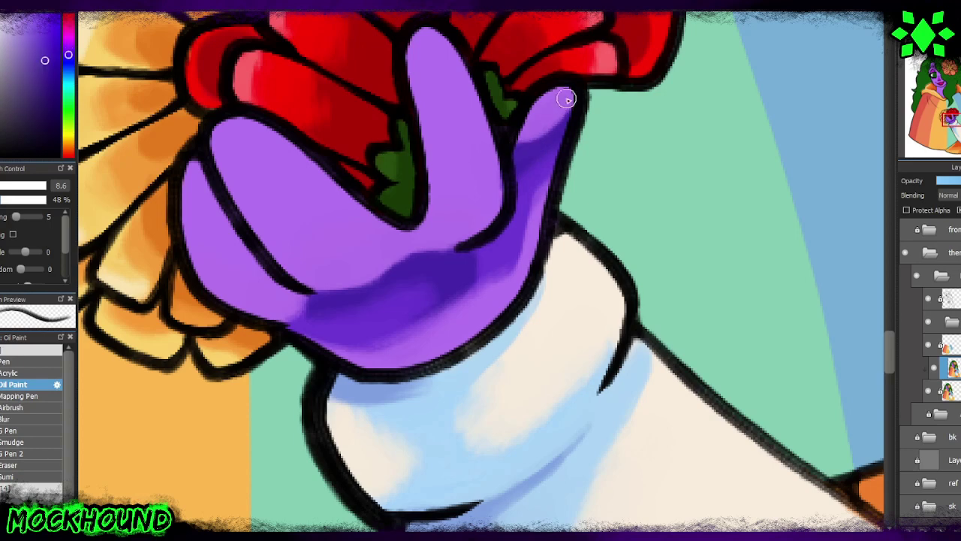
{"action": "left_click_drag", "start_coordinate": [510, 271], "coordinate": [535, 188]}
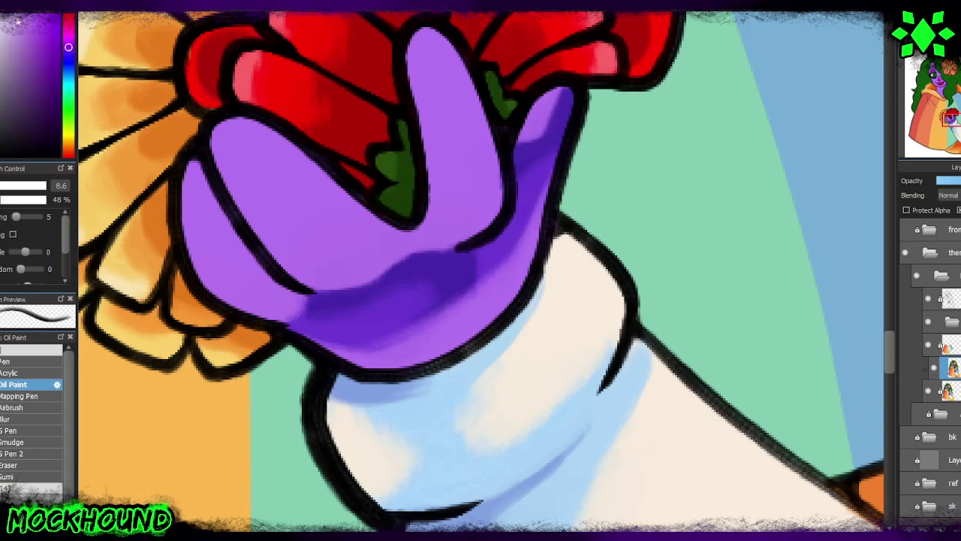
{"action": "mouse_move", "coordinate": [225, 151]}
{"action": "left_mouse_down"}
{"action": "mouse_move", "coordinate": [248, 217]}
{"action": "mouse_move", "coordinate": [215, 140]}
{"action": "mouse_move", "coordinate": [275, 199]}
{"action": "left_mouse_up"}
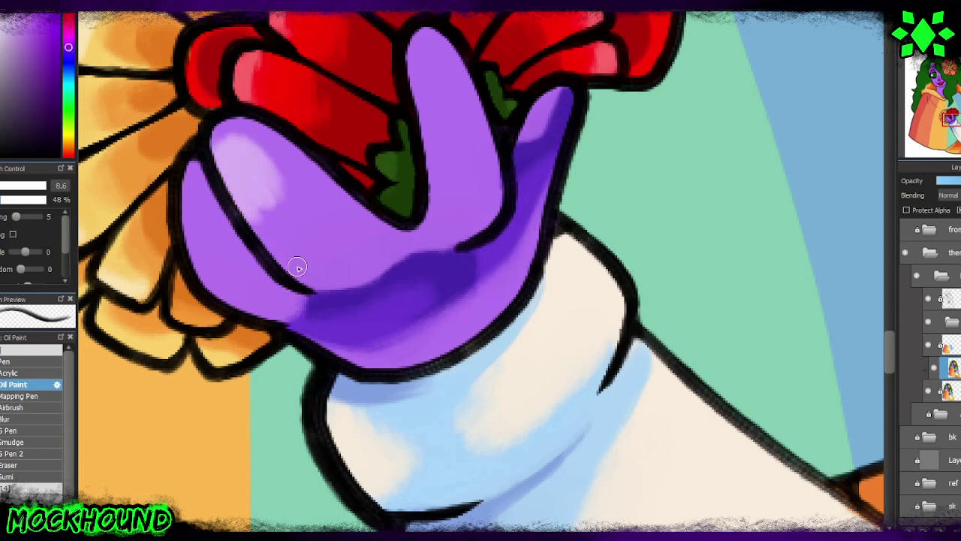
Step: Deepen the shading on the hand's lower left and middle with darker purple
{"action": "left_click", "coordinate": [298, 268], "text": "alt"}
{"action": "mouse_move", "coordinate": [307, 271]}
{"action": "left_mouse_down"}
{"action": "mouse_move", "coordinate": [288, 243]}
{"action": "mouse_move", "coordinate": [331, 229]}
{"action": "left_mouse_up"}
{"action": "left_click_drag", "start_coordinate": [225, 292], "coordinate": [263, 308]}
{"action": "left_click_drag", "start_coordinate": [227, 208], "coordinate": [235, 258]}
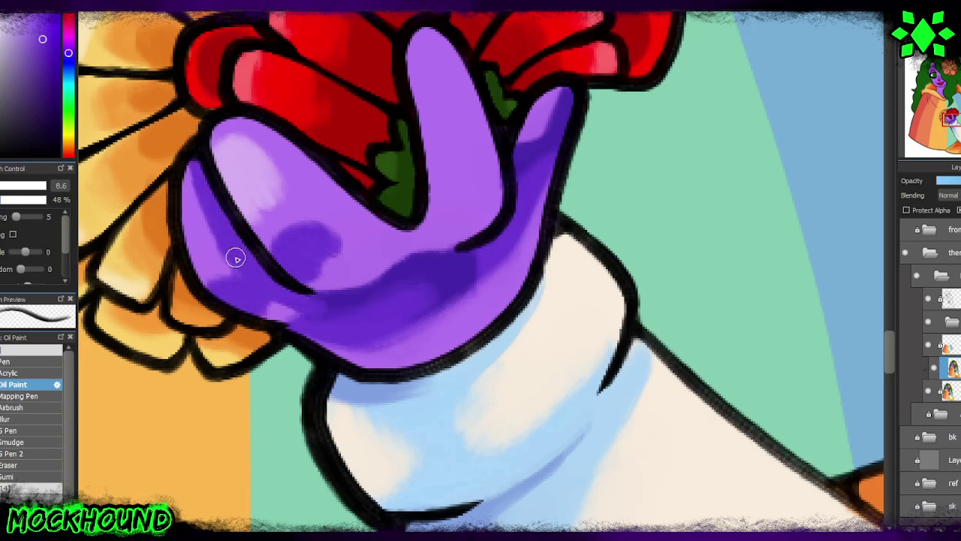
Step: Highlight the upper-left and middle fingers in light lavender
{"action": "left_click", "coordinate": [235, 259], "text": "alt"}
{"action": "mouse_move", "coordinate": [263, 161]}
{"action": "left_mouse_down"}
{"action": "mouse_move", "coordinate": [272, 208]}
{"action": "mouse_move", "coordinate": [245, 118]}
{"action": "left_mouse_up"}
{"action": "left_click_drag", "start_coordinate": [256, 196], "coordinate": [220, 215]}
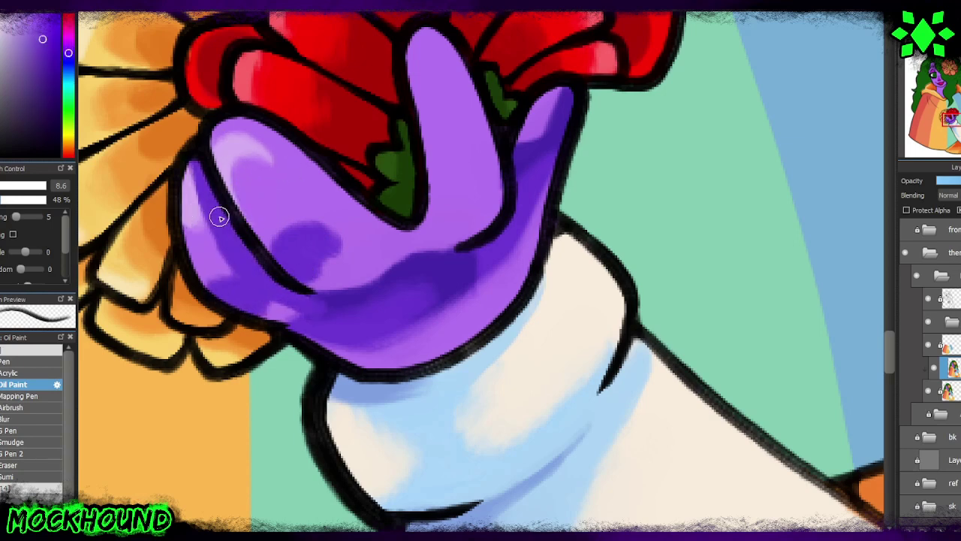
{"action": "left_click_drag", "start_coordinate": [443, 64], "coordinate": [451, 105]}
Step: Blend mid-purple into the shading, darken the lower-left, and shade the middle finger
{"action": "left_click", "coordinate": [255, 304], "text": "alt"}
{"action": "mouse_move", "coordinate": [334, 236]}
{"action": "left_mouse_down"}
{"action": "mouse_move", "coordinate": [308, 259]}
{"action": "mouse_move", "coordinate": [270, 129]}
{"action": "mouse_move", "coordinate": [318, 223]}
{"action": "mouse_move", "coordinate": [398, 232]}
{"action": "left_mouse_up"}
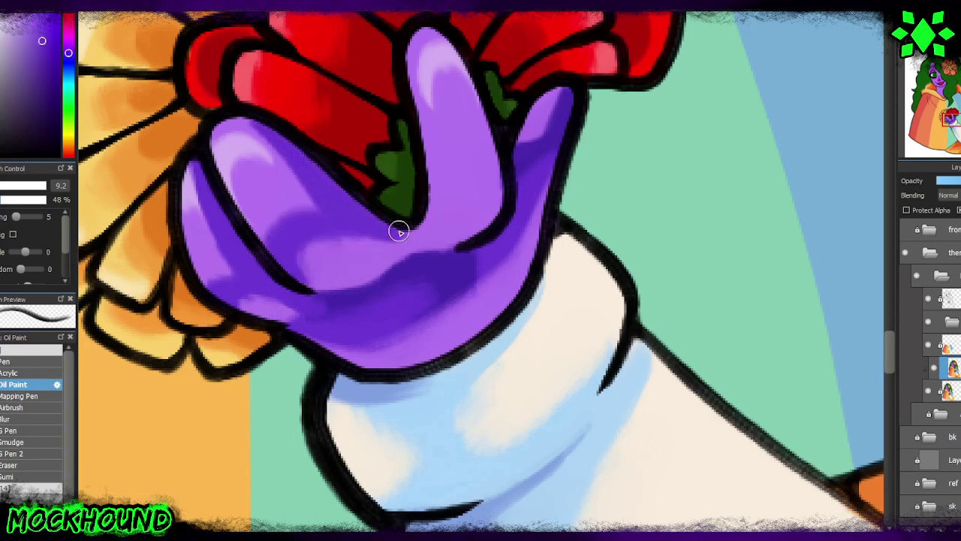
{"action": "left_click_drag", "start_coordinate": [320, 168], "coordinate": [345, 221]}
{"action": "left_click", "coordinate": [345, 222], "text": "alt"}
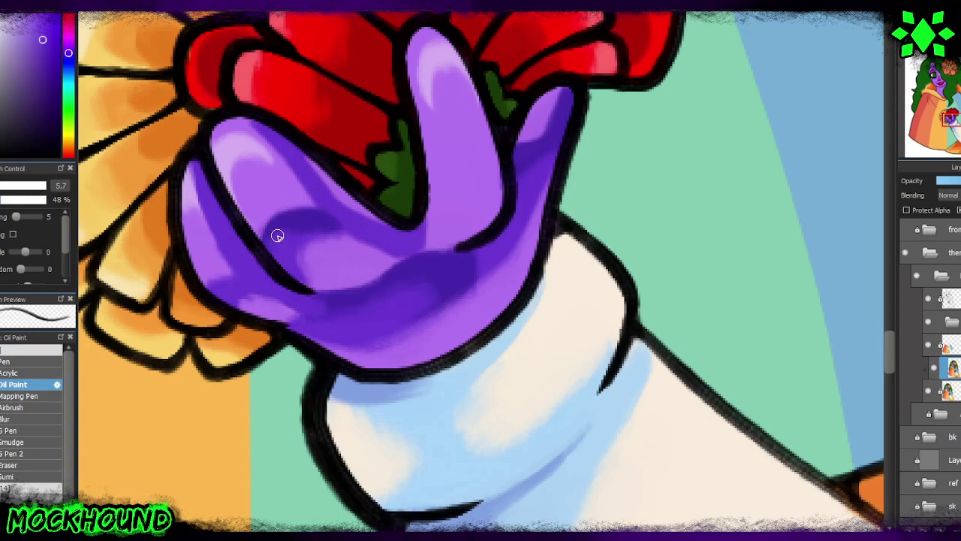
{"action": "mouse_move", "coordinate": [277, 236]}
{"action": "left_mouse_down"}
{"action": "mouse_move", "coordinate": [247, 273]}
{"action": "mouse_move", "coordinate": [294, 325]}
{"action": "left_mouse_up"}
{"action": "left_click_drag", "start_coordinate": [368, 333], "coordinate": [411, 304]}
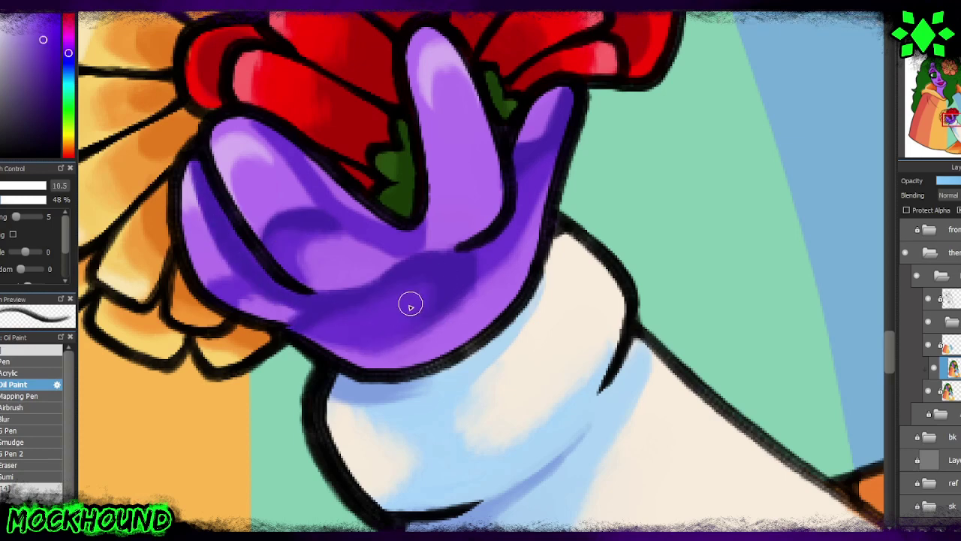
{"action": "mouse_move", "coordinate": [482, 159]}
{"action": "left_mouse_down"}
{"action": "mouse_move", "coordinate": [465, 166]}
{"action": "mouse_move", "coordinate": [455, 219]}
{"action": "mouse_move", "coordinate": [419, 175]}
{"action": "mouse_move", "coordinate": [421, 106]}
{"action": "left_mouse_up"}
{"action": "mouse_move", "coordinate": [442, 208]}
{"action": "left_mouse_down"}
{"action": "mouse_move", "coordinate": [446, 165]}
{"action": "mouse_move", "coordinate": [456, 187]}
{"action": "mouse_move", "coordinate": [429, 176]}
{"action": "mouse_move", "coordinate": [486, 181]}
{"action": "left_mouse_up"}
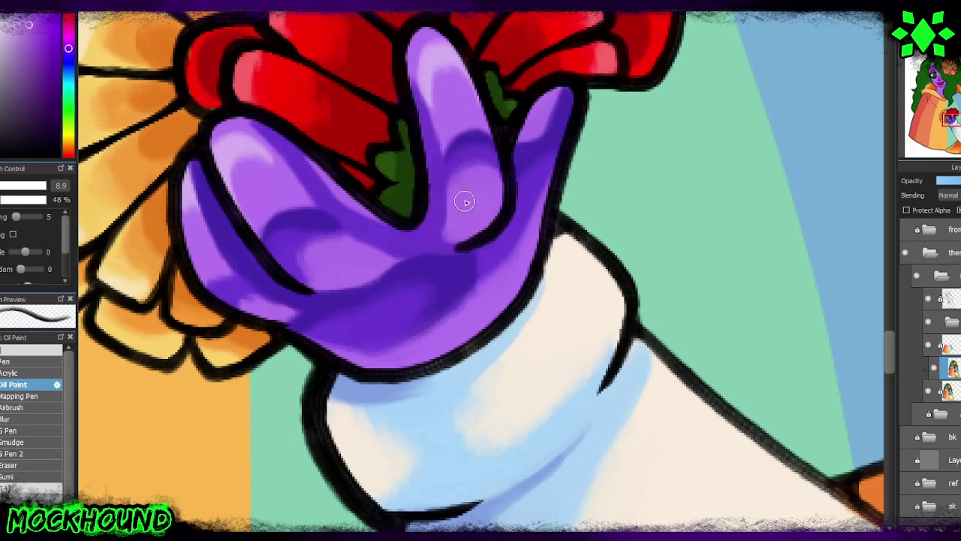
Step: Soften the palm's dark band with lighter purple strokes
{"action": "left_click", "coordinate": [275, 319], "text": "alt"}
{"action": "left_click", "coordinate": [450, 262], "text": "alt"}
{"action": "left_click_drag", "start_coordinate": [450, 262], "coordinate": [372, 251]}
{"action": "left_click_drag", "start_coordinate": [372, 251], "coordinate": [457, 238]}
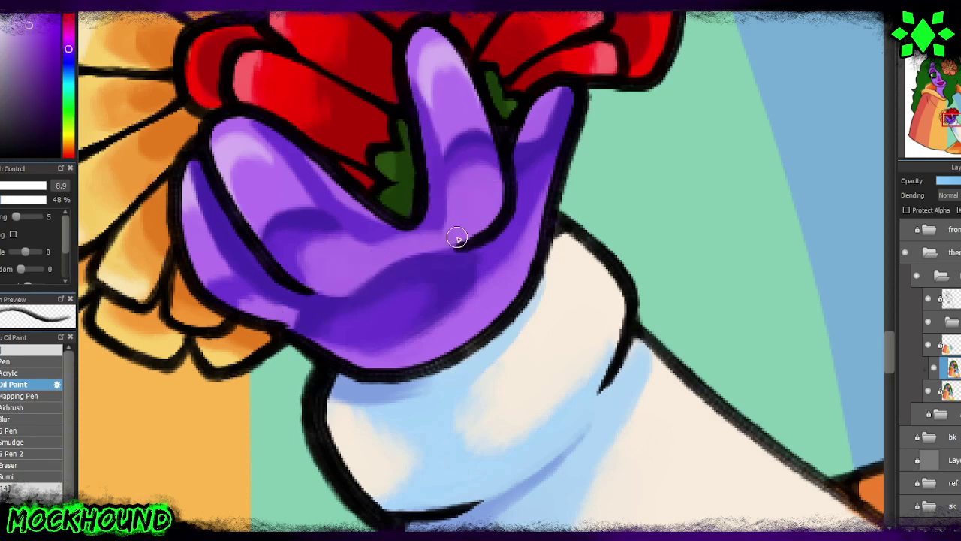
{"action": "left_click", "coordinate": [296, 335], "text": "alt"}
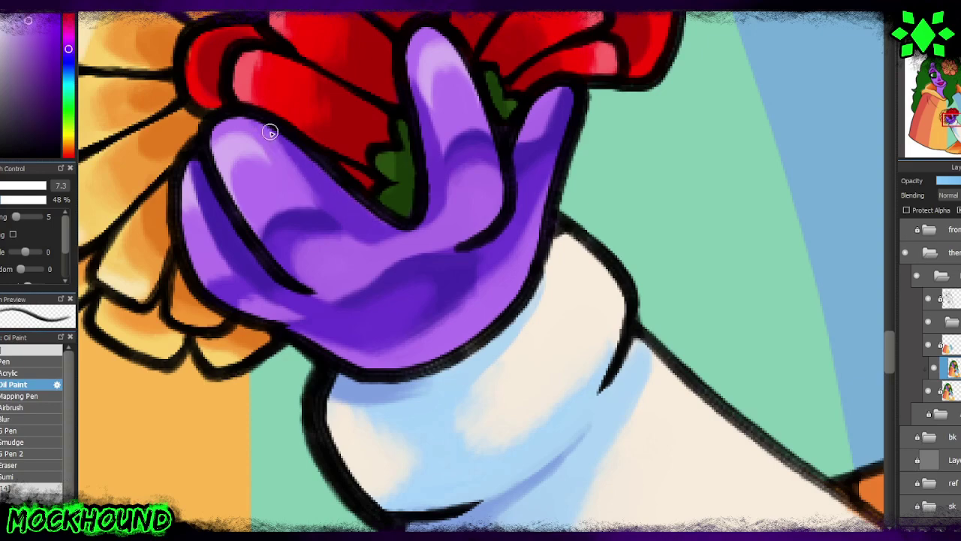
{"action": "left_click_drag", "start_coordinate": [316, 229], "coordinate": [375, 241]}
{"action": "left_click", "coordinate": [332, 216], "text": "alt"}
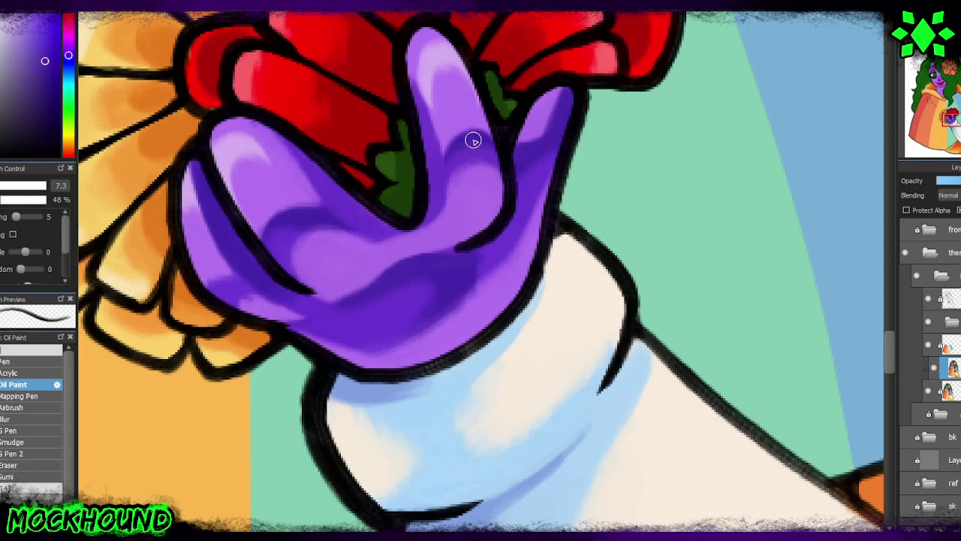
{"action": "scroll", "coordinate": [473, 141], "scroll_direction": "down", "scroll_amount": 5}
Step: Shade the forehead, the eyelid area and the right side of the face in dark purple
{"action": "scroll", "coordinate": [428, 113], "scroll_direction": "up", "scroll_amount": 5}
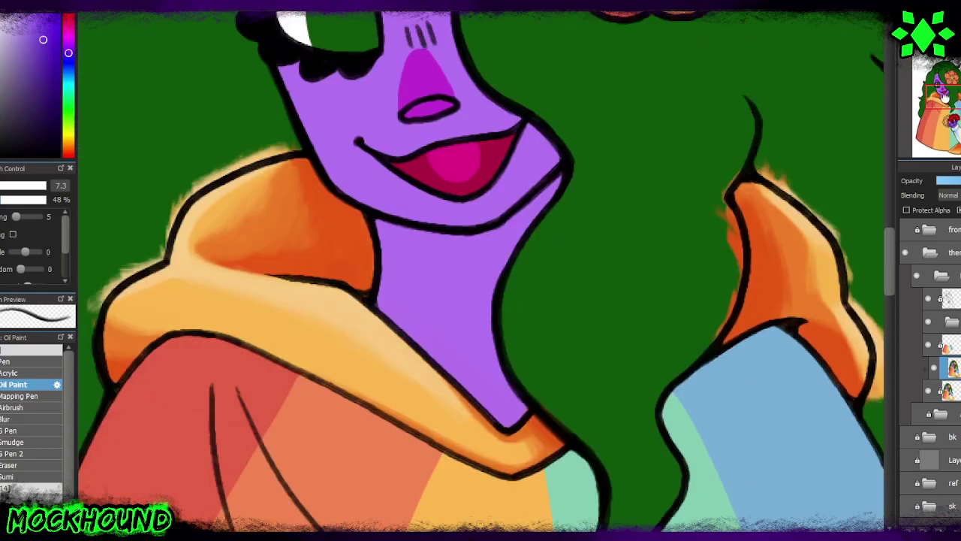
{"action": "left_click_drag", "start_coordinate": [301, 113], "coordinate": [383, 376]}
{"action": "left_click_drag", "start_coordinate": [379, 121], "coordinate": [405, 218]}
{"action": "left_click_drag", "start_coordinate": [357, 83], "coordinate": [380, 188]}
{"action": "left_click_drag", "start_coordinate": [360, 143], "coordinate": [333, 258]}
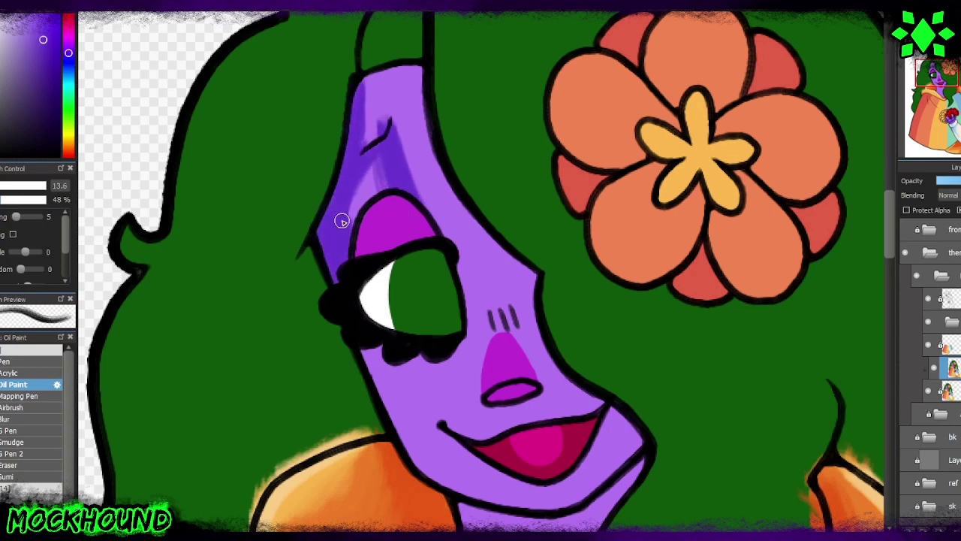
{"action": "mouse_move", "coordinate": [409, 66]}
{"action": "left_mouse_down"}
{"action": "mouse_move", "coordinate": [420, 127]}
{"action": "mouse_move", "coordinate": [518, 270]}
{"action": "left_mouse_up"}
{"action": "left_click_drag", "start_coordinate": [432, 90], "coordinate": [534, 285]}
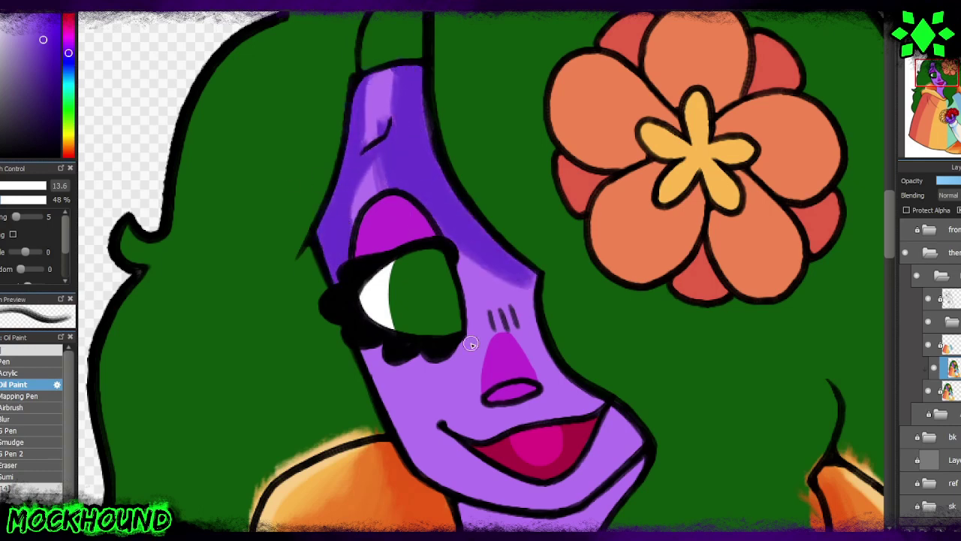
{"action": "mouse_move", "coordinate": [466, 334]}
{"action": "left_mouse_down"}
{"action": "mouse_move", "coordinate": [531, 324]}
{"action": "mouse_move", "coordinate": [526, 353]}
{"action": "left_mouse_up"}
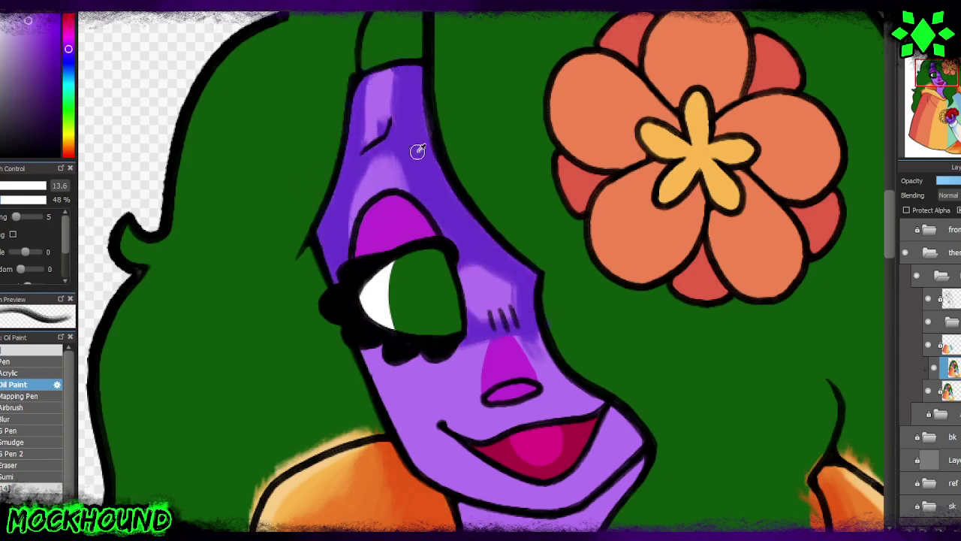
Step: Darken the face's right edge toward the jaw and along the inner jaw line
{"action": "left_click_drag", "start_coordinate": [483, 320], "coordinate": [403, 199]}
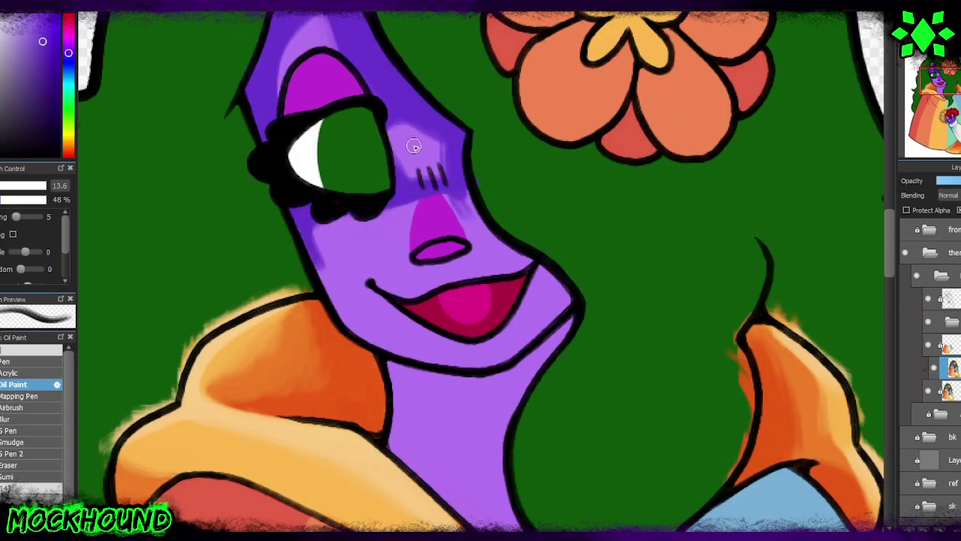
{"action": "left_click_drag", "start_coordinate": [456, 175], "coordinate": [534, 260]}
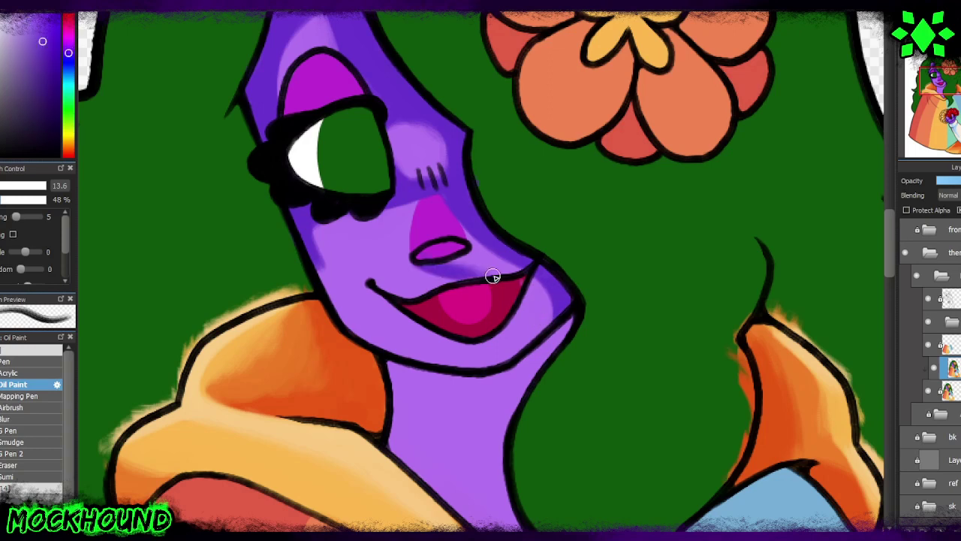
{"action": "scroll", "coordinate": [493, 277], "scroll_direction": "up", "scroll_amount": 2}
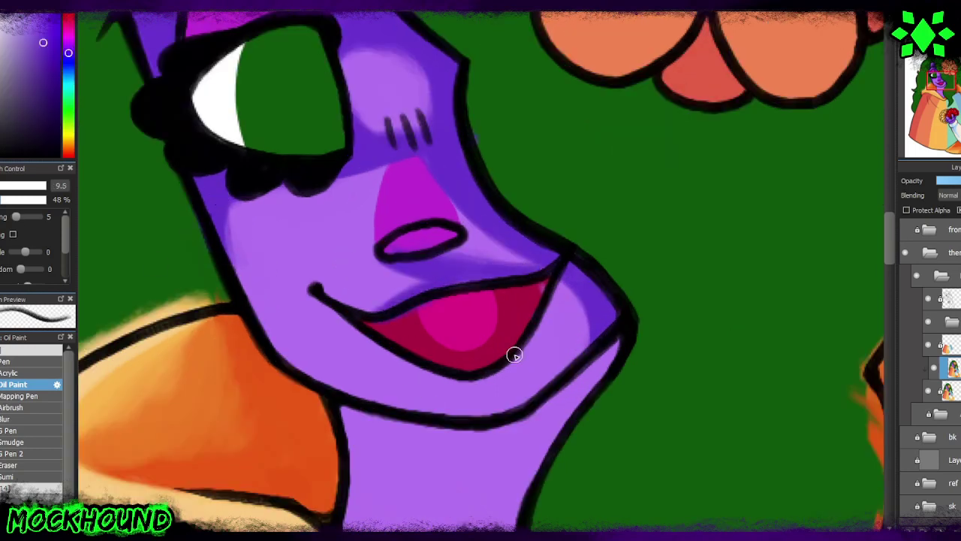
{"action": "left_click_drag", "start_coordinate": [584, 351], "coordinate": [557, 280]}
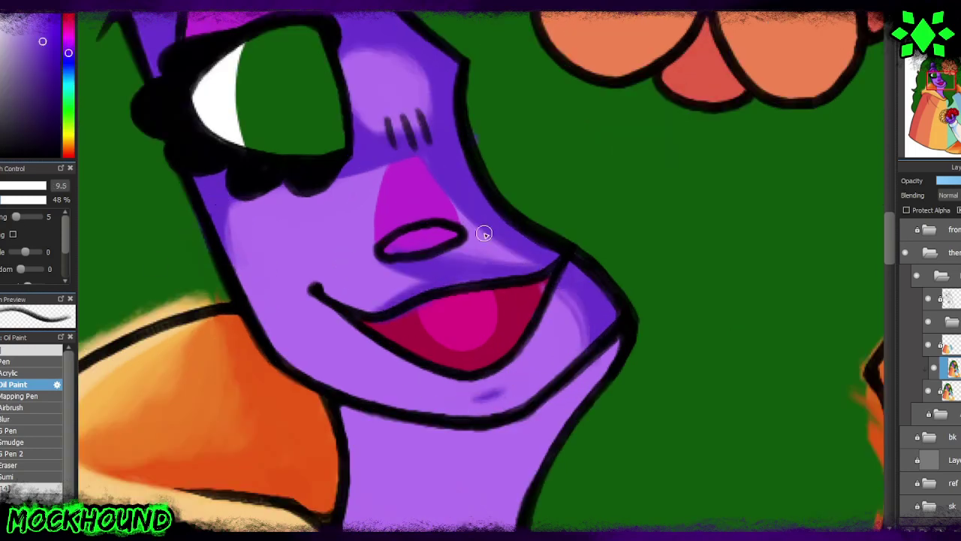
Step: Darken the nose's right side in magenta and highlight the nose, cheek and chin
{"action": "left_click", "coordinate": [389, 210], "text": "alt"}
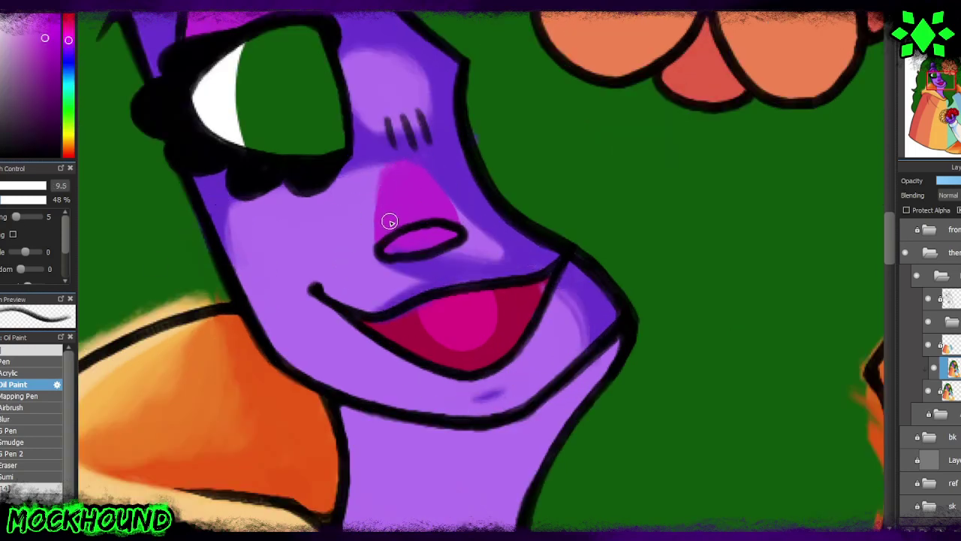
{"action": "left_click", "coordinate": [446, 238], "text": "alt"}
{"action": "left_click_drag", "start_coordinate": [411, 171], "coordinate": [453, 220]}
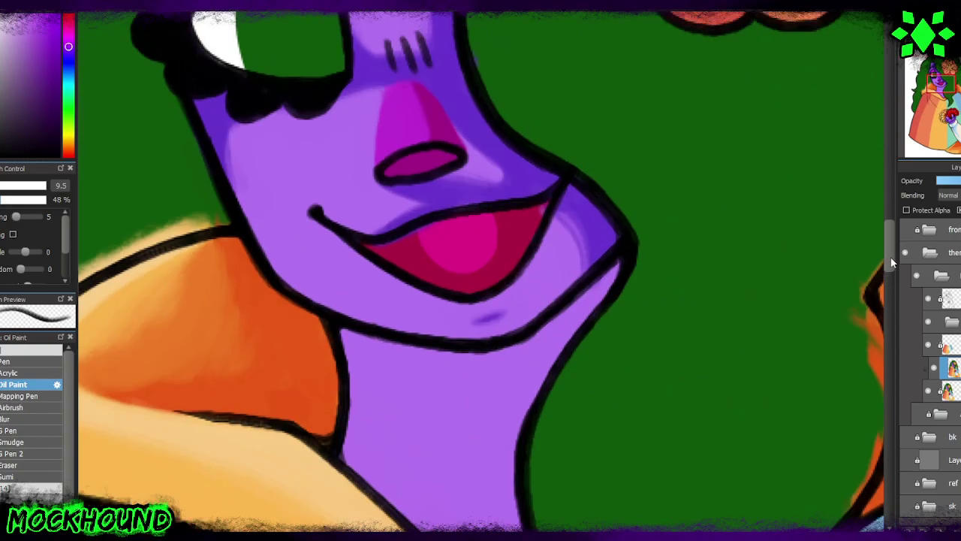
{"action": "mouse_move", "coordinate": [375, 223]}
{"action": "left_mouse_down"}
{"action": "mouse_move", "coordinate": [358, 308]}
{"action": "mouse_move", "coordinate": [337, 275]}
{"action": "left_mouse_up"}
{"action": "left_click_drag", "start_coordinate": [364, 120], "coordinate": [347, 188]}
{"action": "left_click_drag", "start_coordinate": [234, 325], "coordinate": [378, 464]}
{"action": "left_click_drag", "start_coordinate": [233, 279], "coordinate": [330, 437]}
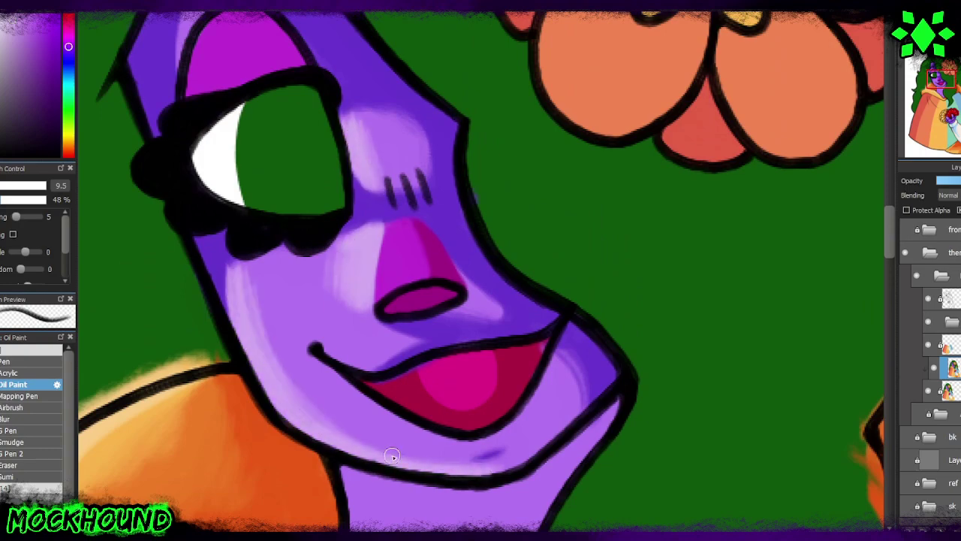
{"action": "left_click_drag", "start_coordinate": [392, 456], "coordinate": [526, 450]}
Step: Add light highlights near the eyelid and forehead, and shade under the chin
{"action": "scroll", "coordinate": [611, 275], "scroll_direction": "up", "scroll_amount": 5}
{"action": "scroll", "coordinate": [198, 305], "scroll_direction": "up", "scroll_amount": 3}
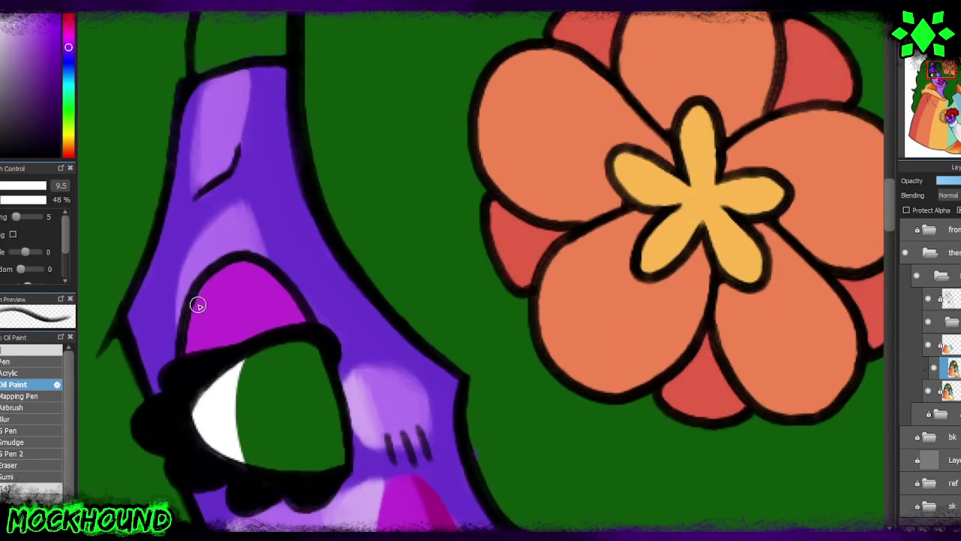
{"action": "left_click_drag", "start_coordinate": [198, 305], "coordinate": [190, 252]}
{"action": "left_click_drag", "start_coordinate": [226, 119], "coordinate": [213, 180]}
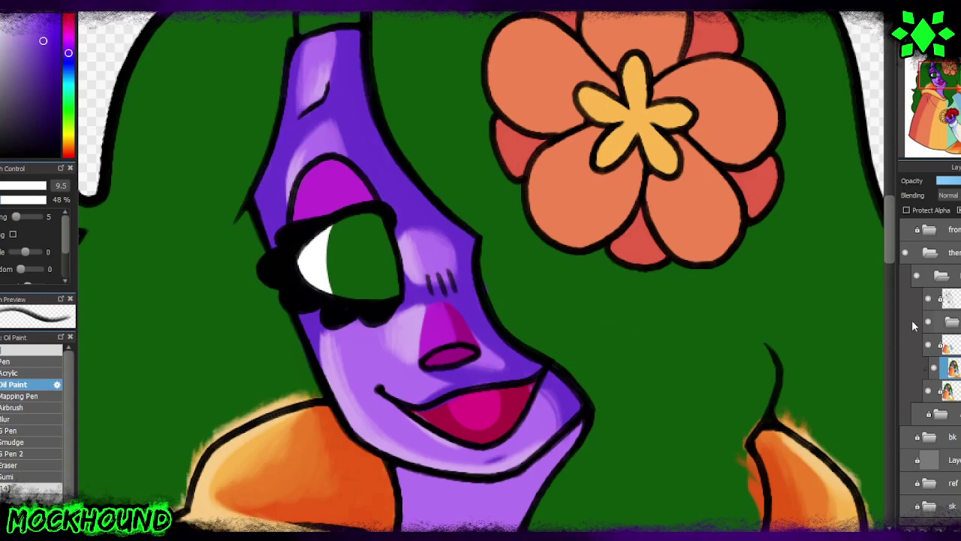
{"action": "scroll", "coordinate": [532, 354], "scroll_direction": "down", "scroll_amount": 4}
{"action": "mouse_move", "coordinate": [465, 316]}
{"action": "left_mouse_down"}
{"action": "mouse_move", "coordinate": [532, 354]}
{"action": "mouse_move", "coordinate": [472, 326]}
{"action": "left_mouse_up"}
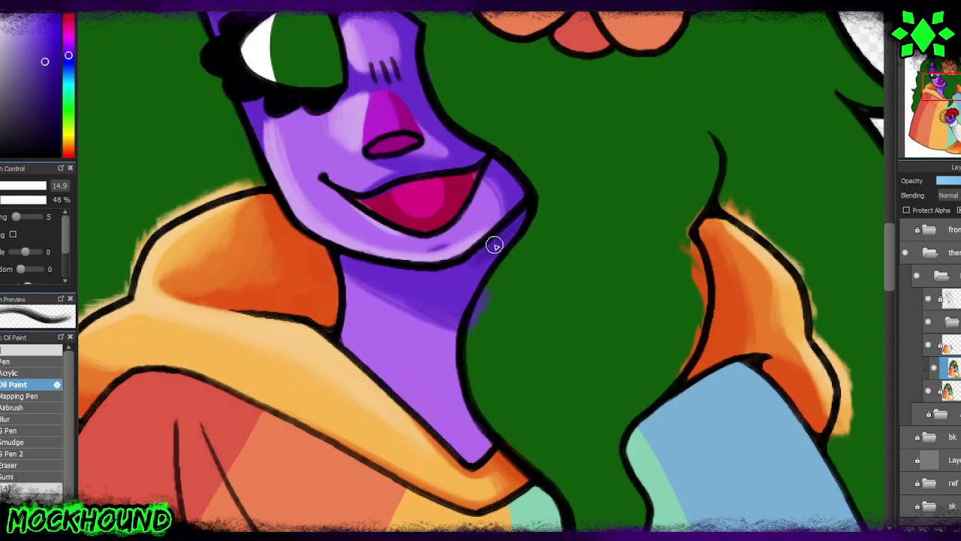
Step: Shade the neck edge, above the upper lip and beneath the brow in darker purple
{"action": "mouse_move", "coordinate": [482, 435]}
{"action": "left_mouse_down"}
{"action": "mouse_move", "coordinate": [453, 435]}
{"action": "mouse_move", "coordinate": [451, 361]}
{"action": "mouse_move", "coordinate": [356, 269]}
{"action": "mouse_move", "coordinate": [511, 280]}
{"action": "left_mouse_up"}
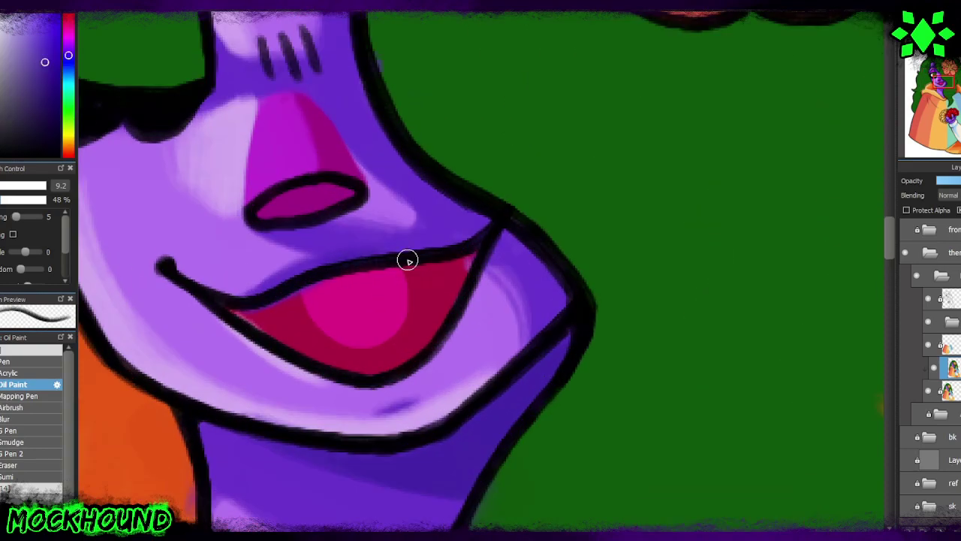
{"action": "mouse_move", "coordinate": [408, 260]}
{"action": "left_mouse_down"}
{"action": "mouse_move", "coordinate": [481, 225]}
{"action": "mouse_move", "coordinate": [379, 266]}
{"action": "left_mouse_up"}
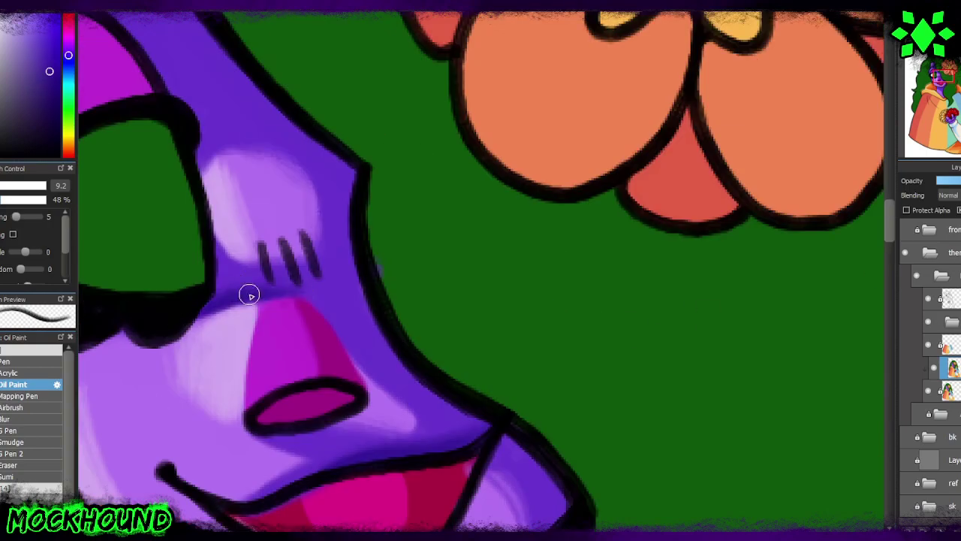
{"action": "left_click_drag", "start_coordinate": [247, 294], "coordinate": [300, 290]}
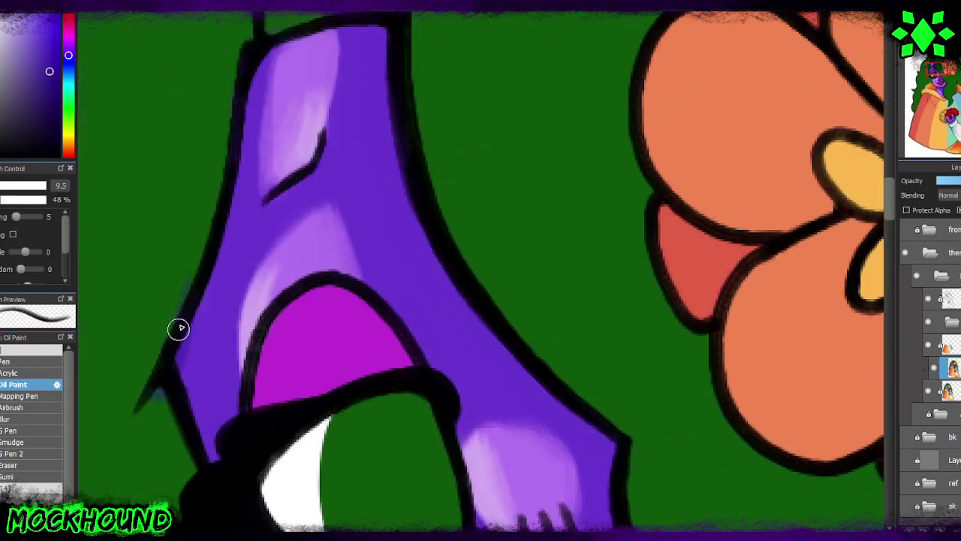
{"action": "left_click_drag", "start_coordinate": [178, 328], "coordinate": [237, 455]}
{"action": "left_click_drag", "start_coordinate": [372, 33], "coordinate": [383, 109]}
{"action": "left_click_drag", "start_coordinate": [271, 206], "coordinate": [333, 148]}
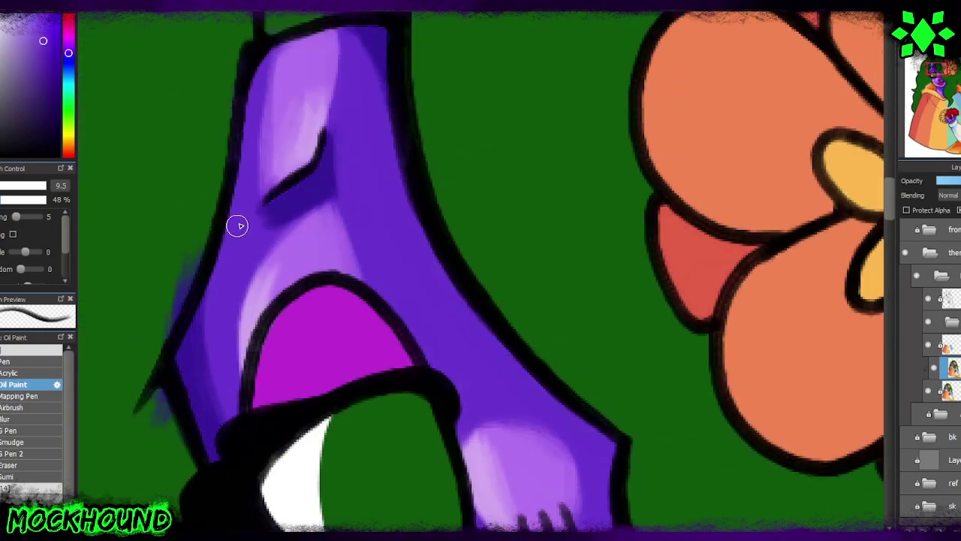
Step: Darken both outer edges of the face outline with purple
{"action": "left_click_drag", "start_coordinate": [191, 374], "coordinate": [222, 289]}
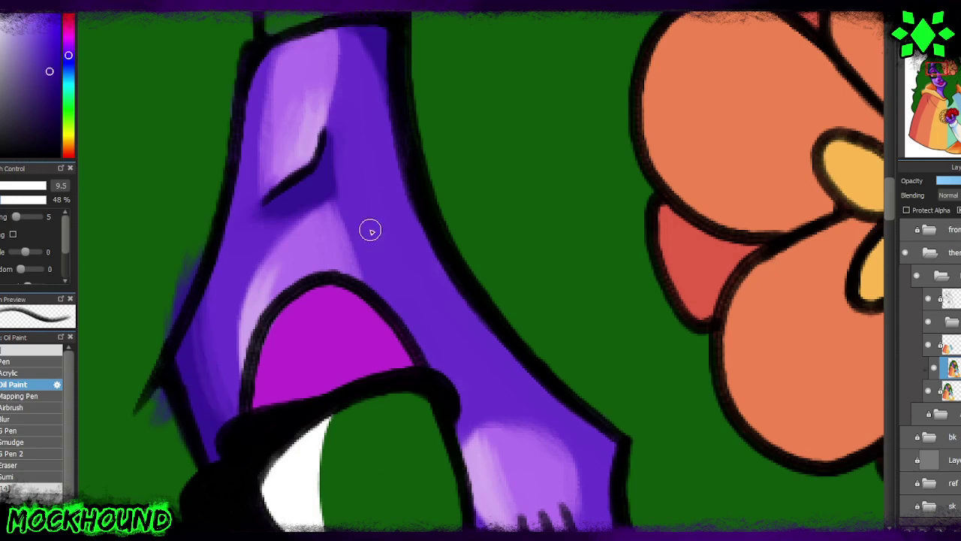
{"action": "left_click_drag", "start_coordinate": [366, 52], "coordinate": [395, 161]}
{"action": "left_click_drag", "start_coordinate": [371, 72], "coordinate": [609, 433]}
{"action": "mouse_move", "coordinate": [409, 312]}
{"action": "left_mouse_down"}
{"action": "mouse_move", "coordinate": [443, 383]}
{"action": "mouse_move", "coordinate": [433, 429]}
{"action": "mouse_move", "coordinate": [492, 451]}
{"action": "left_mouse_up"}
{"action": "left_click_drag", "start_coordinate": [263, 270], "coordinate": [236, 350]}
{"action": "mouse_move", "coordinate": [218, 406]}
{"action": "left_mouse_down"}
{"action": "mouse_move", "coordinate": [247, 208]}
{"action": "mouse_move", "coordinate": [217, 343]}
{"action": "mouse_move", "coordinate": [298, 196]}
{"action": "mouse_move", "coordinate": [253, 429]}
{"action": "mouse_move", "coordinate": [215, 359]}
{"action": "mouse_move", "coordinate": [346, 159]}
{"action": "mouse_move", "coordinate": [317, 217]}
{"action": "mouse_move", "coordinate": [367, 206]}
{"action": "left_mouse_up"}
Step: Blend a lighter purple over the face shading, then move the view toward the mouth
{"action": "left_click", "coordinate": [345, 159], "text": "alt"}
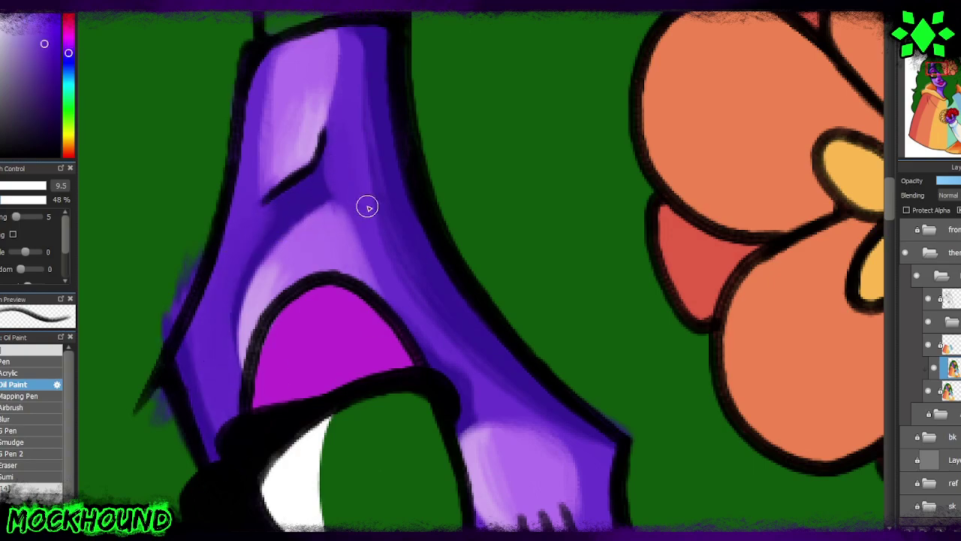
{"action": "scroll", "coordinate": [367, 205], "scroll_direction": "down", "scroll_amount": 5}
{"action": "scroll", "coordinate": [383, 337], "scroll_direction": "up", "scroll_amount": 5}
{"action": "mouse_move", "coordinate": [383, 337]}
{"action": "left_mouse_down"}
{"action": "mouse_move", "coordinate": [393, 187]}
{"action": "mouse_move", "coordinate": [502, 371]}
{"action": "left_mouse_up"}
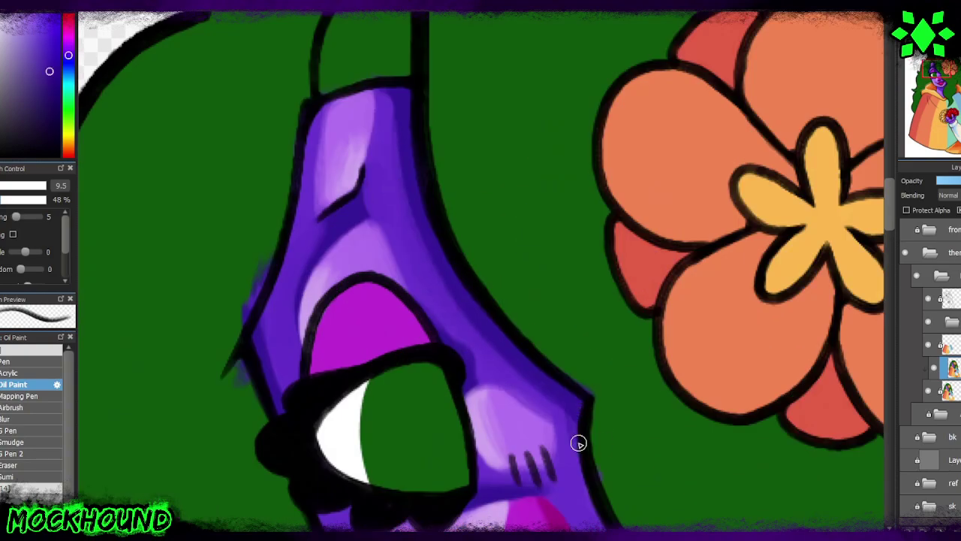
{"action": "left_click_drag", "start_coordinate": [578, 443], "coordinate": [562, 208]}
{"action": "left_click_drag", "start_coordinate": [738, 434], "coordinate": [510, 328]}
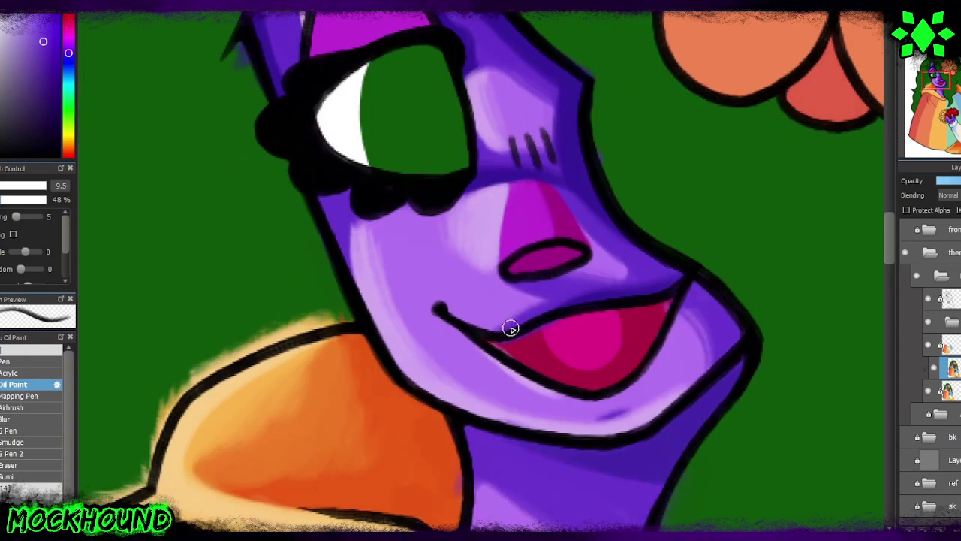
{"action": "scroll", "coordinate": [356, 321], "scroll_direction": "up", "scroll_amount": 3}
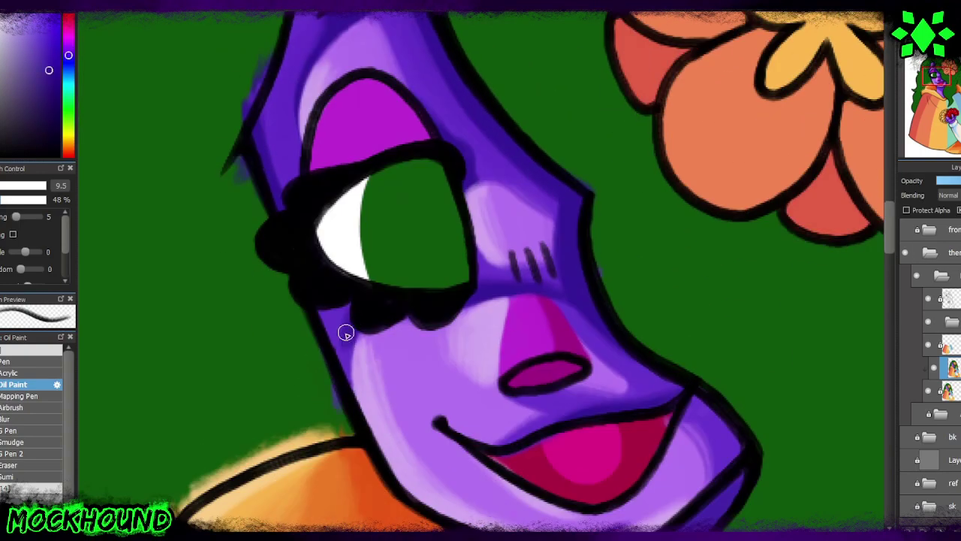
{"action": "scroll", "coordinate": [318, 137], "scroll_direction": "up", "scroll_amount": 1}
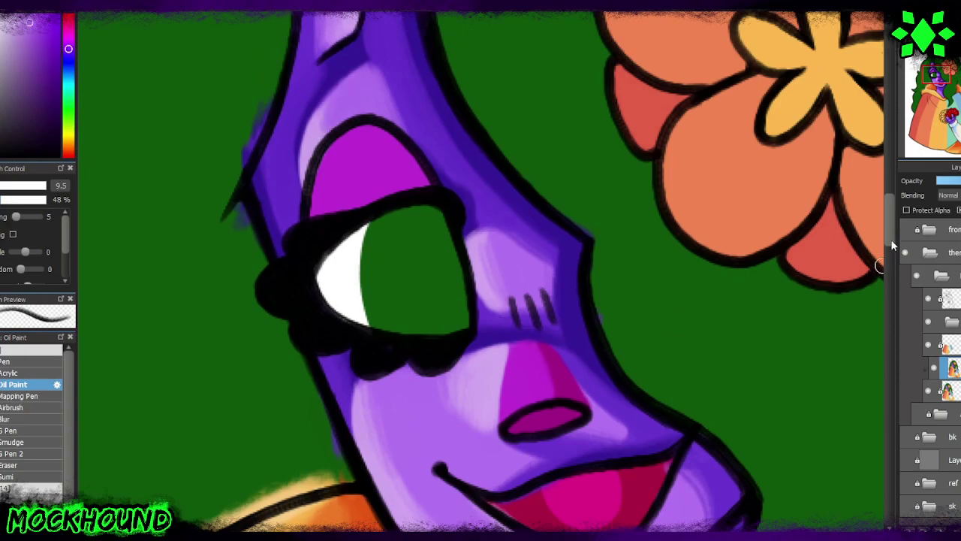
Step: Zoom in on the hair flower and paint a red shading stroke on its left petal
{"action": "scroll", "coordinate": [363, 113], "scroll_direction": "up", "scroll_amount": 3}
{"action": "key", "text": "ctrl+0"}
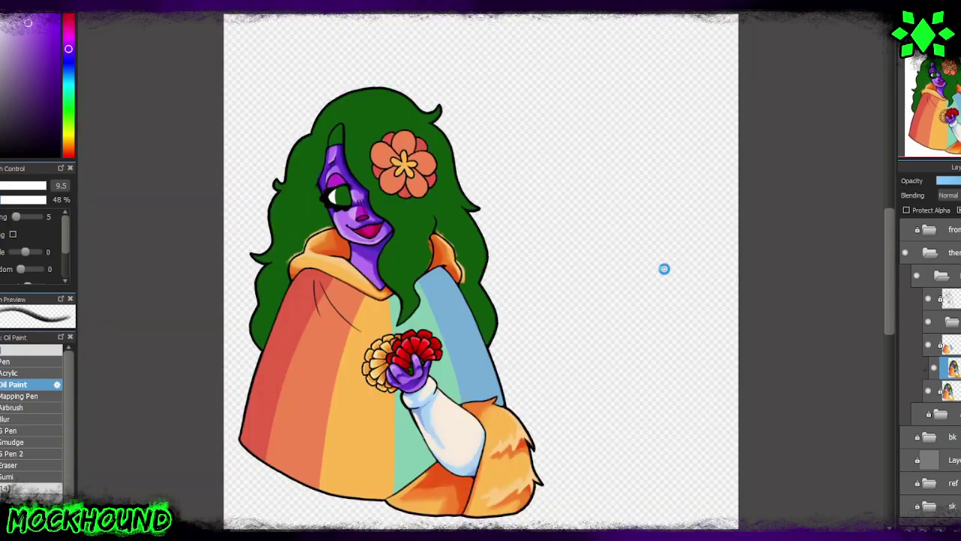
{"action": "key", "text": "ctrl+plus"}
{"action": "scroll", "coordinate": [722, 271], "scroll_direction": "down", "scroll_amount": 2}
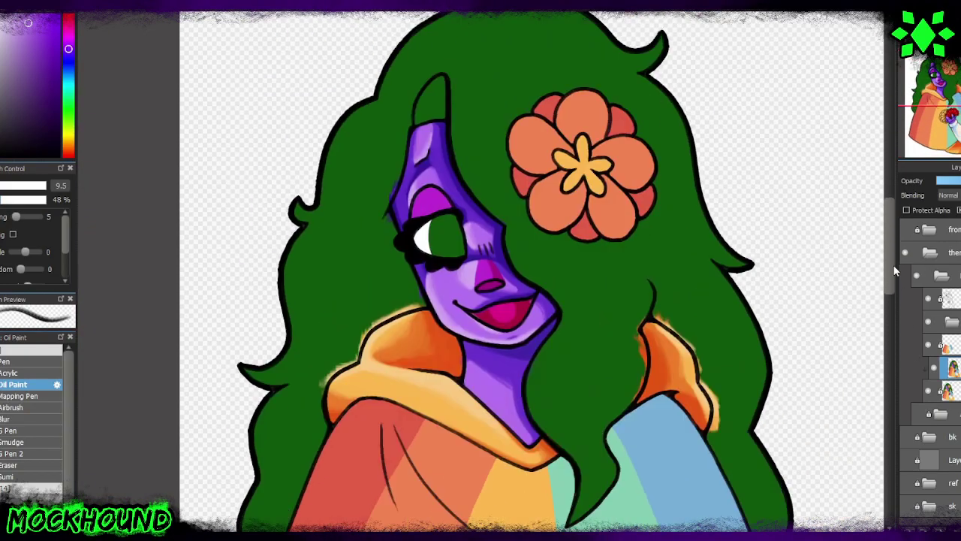
{"action": "scroll", "coordinate": [612, 268], "scroll_direction": "up", "scroll_amount": 5}
{"action": "left_click", "coordinate": [613, 267], "text": "alt"}
{"action": "mouse_move", "coordinate": [474, 277]}
{"action": "left_mouse_down"}
{"action": "mouse_move", "coordinate": [407, 238]}
{"action": "mouse_move", "coordinate": [494, 176]}
{"action": "mouse_move", "coordinate": [579, 279]}
{"action": "mouse_move", "coordinate": [442, 331]}
{"action": "left_mouse_up"}
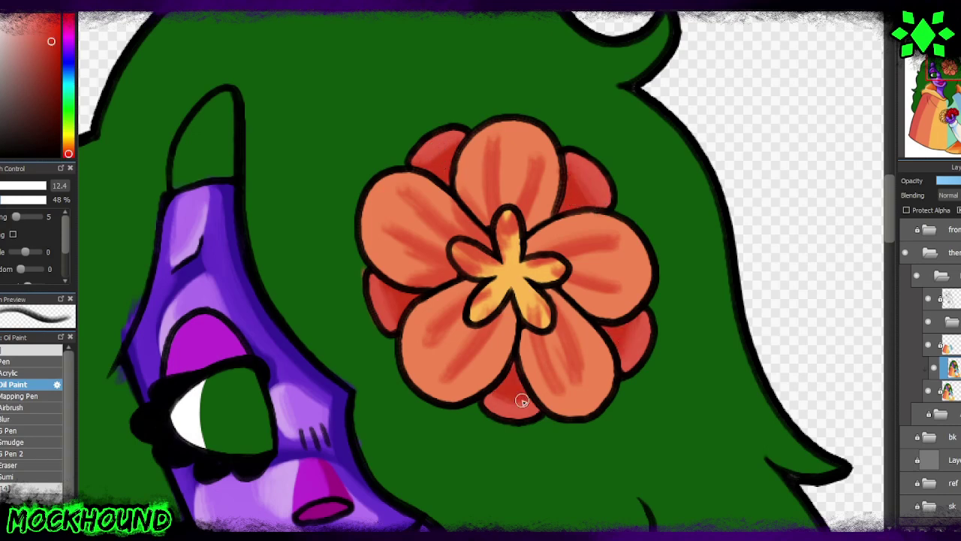
Step: Blend red shading across the top, upper-left and lower petals
{"action": "scroll", "coordinate": [524, 255], "scroll_direction": "up", "scroll_amount": 2}
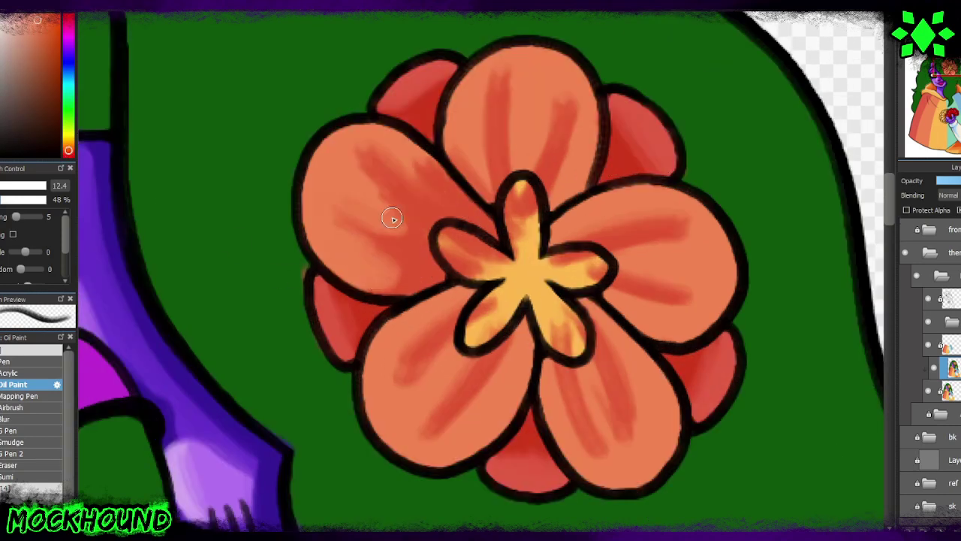
{"action": "mouse_move", "coordinate": [507, 198]}
{"action": "left_mouse_down"}
{"action": "mouse_move", "coordinate": [472, 103]}
{"action": "mouse_move", "coordinate": [558, 167]}
{"action": "mouse_move", "coordinate": [504, 75]}
{"action": "mouse_move", "coordinate": [571, 128]}
{"action": "left_mouse_up"}
{"action": "left_click_drag", "start_coordinate": [408, 249], "coordinate": [361, 146]}
{"action": "mouse_move", "coordinate": [448, 211]}
{"action": "left_mouse_down"}
{"action": "mouse_move", "coordinate": [536, 154]}
{"action": "mouse_move", "coordinate": [512, 102]}
{"action": "left_mouse_up"}
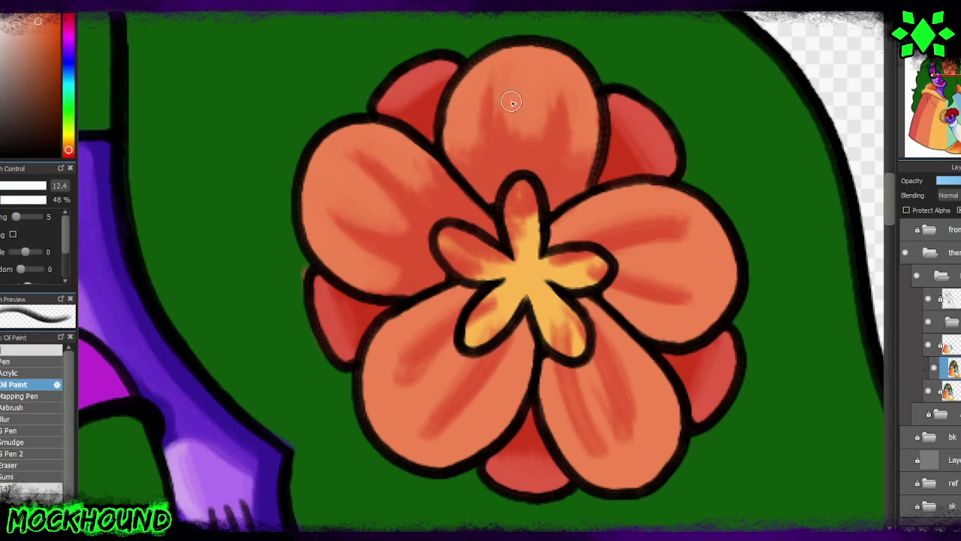
{"action": "left_click_drag", "start_coordinate": [558, 178], "coordinate": [453, 177]}
{"action": "mouse_move", "coordinate": [395, 369]}
{"action": "left_mouse_down"}
{"action": "mouse_move", "coordinate": [298, 377]}
{"action": "mouse_move", "coordinate": [318, 397]}
{"action": "mouse_move", "coordinate": [327, 312]}
{"action": "mouse_move", "coordinate": [386, 380]}
{"action": "mouse_move", "coordinate": [315, 309]}
{"action": "left_mouse_up"}
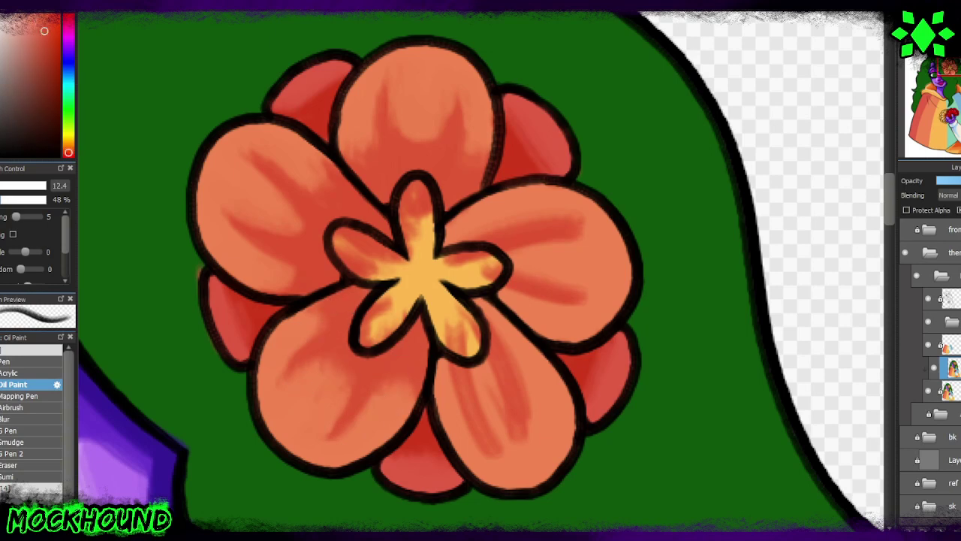
{"action": "mouse_move", "coordinate": [451, 360]}
{"action": "left_mouse_down"}
{"action": "mouse_move", "coordinate": [499, 326]}
{"action": "mouse_move", "coordinate": [500, 461]}
{"action": "mouse_move", "coordinate": [511, 425]}
{"action": "mouse_move", "coordinate": [465, 393]}
{"action": "mouse_move", "coordinate": [506, 408]}
{"action": "mouse_move", "coordinate": [515, 296]}
{"action": "mouse_move", "coordinate": [462, 215]}
{"action": "mouse_move", "coordinate": [566, 314]}
{"action": "mouse_move", "coordinate": [504, 202]}
{"action": "left_mouse_up"}
Step: Fill the flower's star centre solid yellow and blend orange into it
{"action": "left_click", "coordinate": [45, 30]}
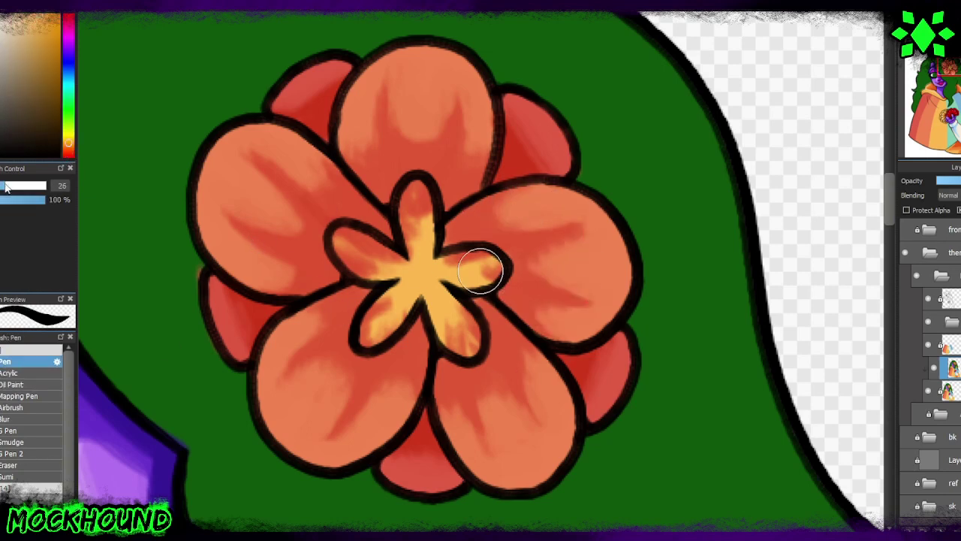
{"action": "mouse_move", "coordinate": [476, 268]}
{"action": "left_mouse_down"}
{"action": "mouse_move", "coordinate": [353, 247]}
{"action": "mouse_move", "coordinate": [420, 199]}
{"action": "mouse_move", "coordinate": [441, 302]}
{"action": "mouse_move", "coordinate": [375, 330]}
{"action": "left_mouse_up"}
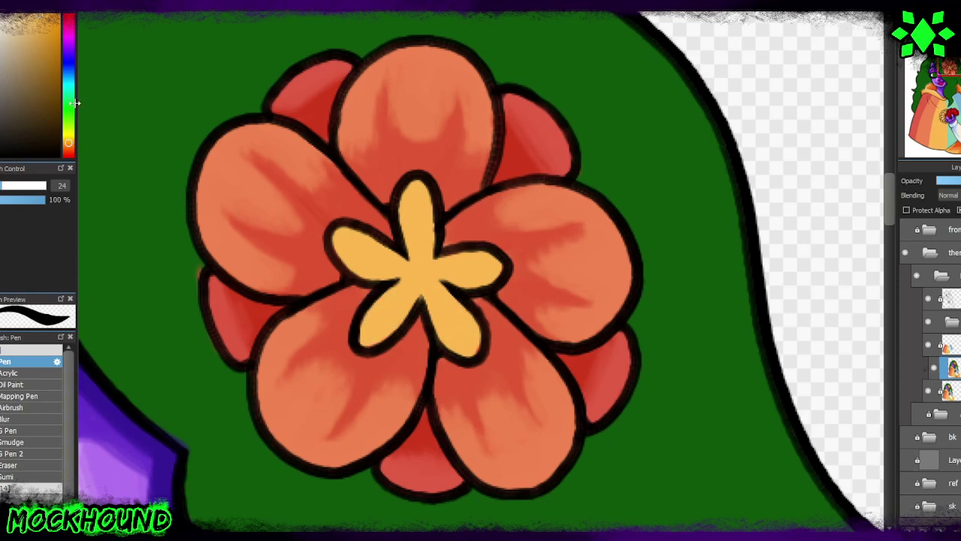
{"action": "key", "text": "b"}
{"action": "left_click_drag", "start_coordinate": [390, 270], "coordinate": [456, 266]}
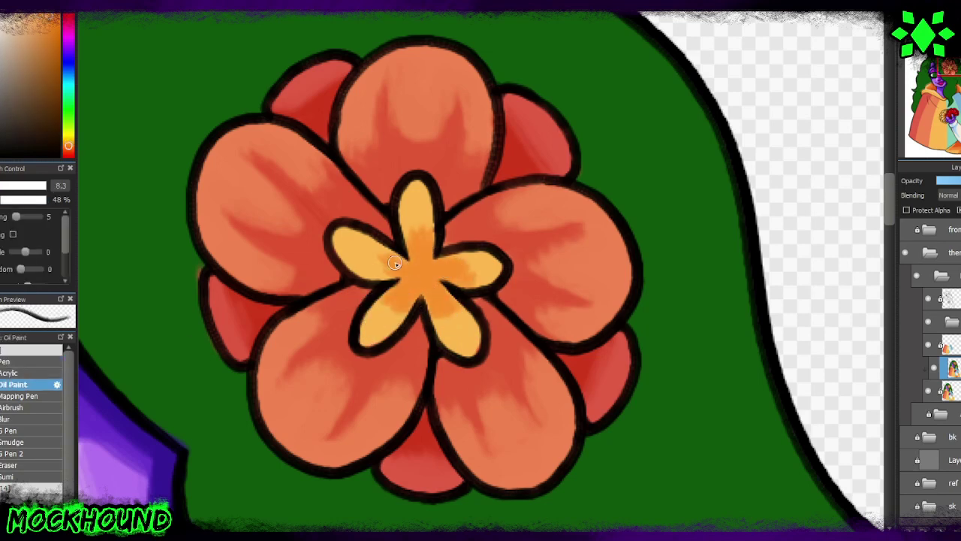
{"action": "left_click_drag", "start_coordinate": [394, 263], "coordinate": [421, 233]}
{"action": "left_click_drag", "start_coordinate": [451, 271], "coordinate": [466, 278]}
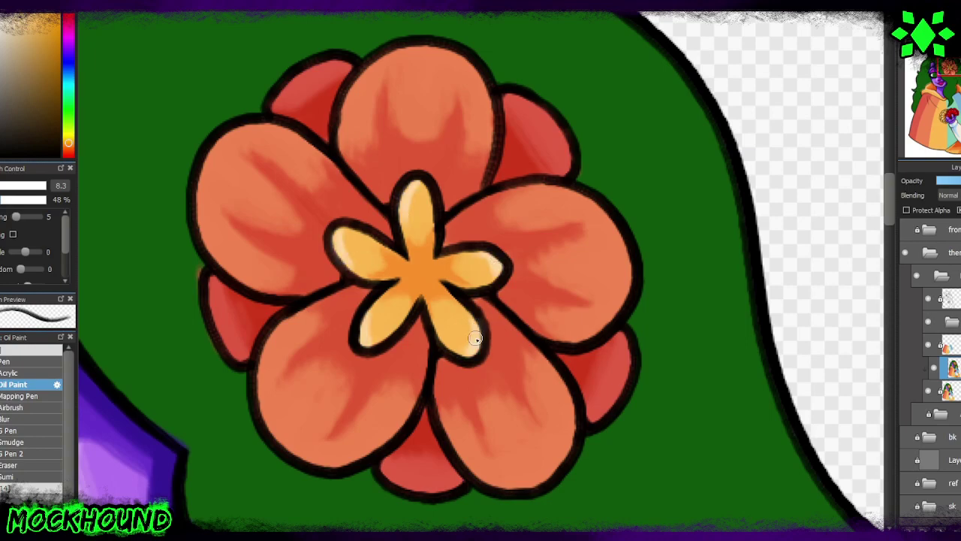
Step: Add light peach highlights to four of the petals
{"action": "mouse_move", "coordinate": [216, 225]}
{"action": "left_mouse_down"}
{"action": "mouse_move", "coordinate": [208, 161]}
{"action": "mouse_move", "coordinate": [248, 286]}
{"action": "left_mouse_up"}
{"action": "left_click_drag", "start_coordinate": [353, 128], "coordinate": [459, 53]}
{"action": "left_click_drag", "start_coordinate": [541, 286], "coordinate": [623, 196]}
{"action": "left_click_drag", "start_coordinate": [489, 481], "coordinate": [556, 474]}
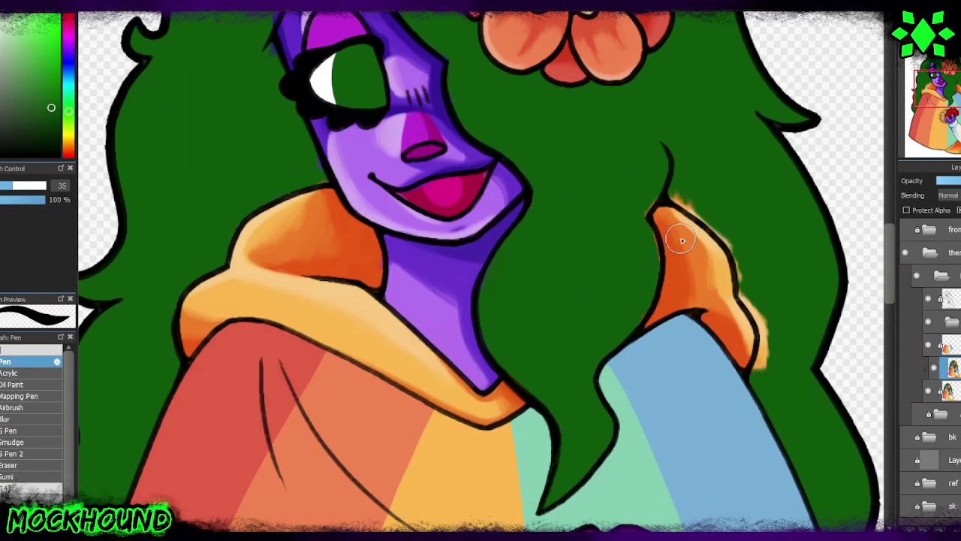
Step: Add orange collar shading and dark green shadows on the hair's right edge and left of the face
{"action": "left_click_drag", "start_coordinate": [682, 241], "coordinate": [762, 371]}
{"action": "mouse_move", "coordinate": [293, 398]}
{"action": "left_mouse_down"}
{"action": "mouse_move", "coordinate": [243, 516]}
{"action": "mouse_move", "coordinate": [371, 195]}
{"action": "mouse_move", "coordinate": [408, 193]}
{"action": "left_mouse_up"}
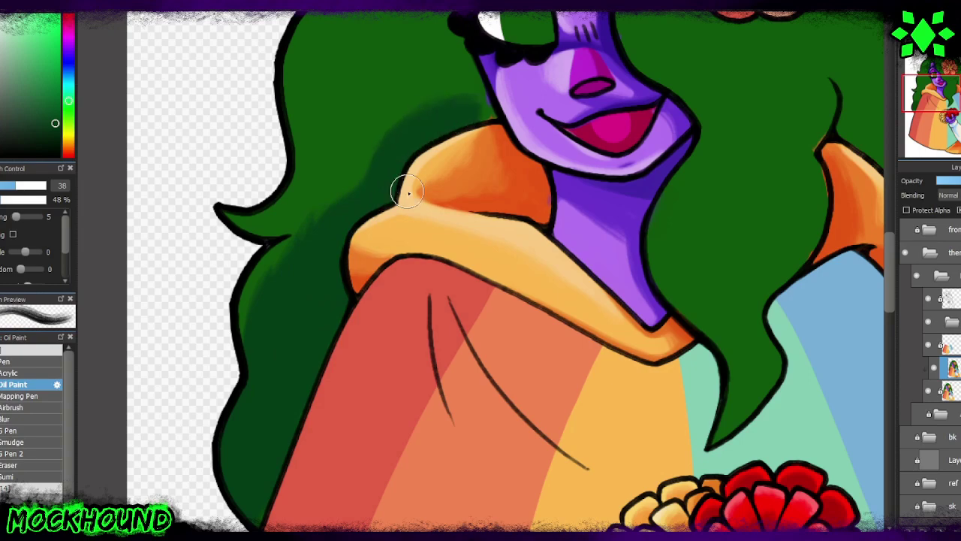
{"action": "mouse_move", "coordinate": [421, 142]}
{"action": "left_mouse_down"}
{"action": "mouse_move", "coordinate": [472, 218]}
{"action": "mouse_move", "coordinate": [547, 394]}
{"action": "left_mouse_up"}
{"action": "left_click_drag", "start_coordinate": [519, 232], "coordinate": [609, 363]}
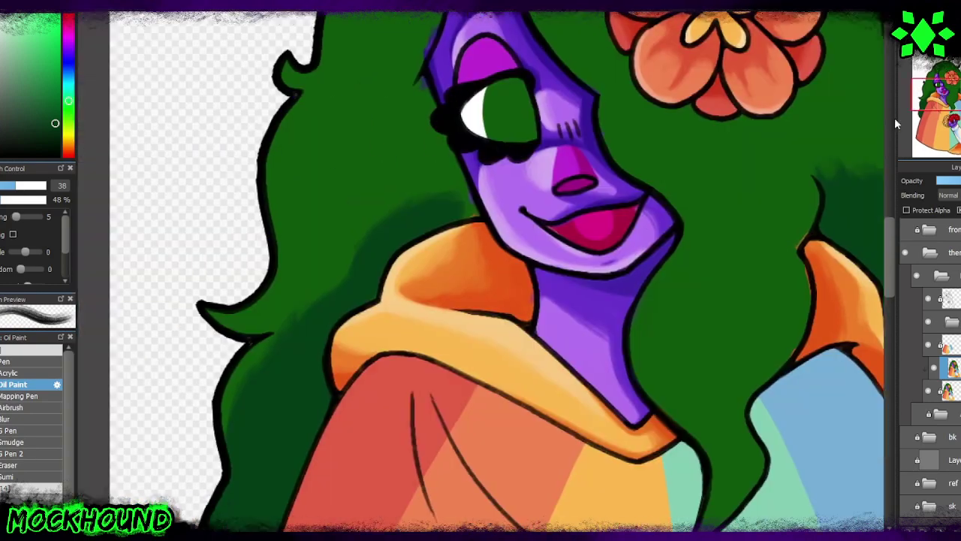
{"action": "mouse_move", "coordinate": [293, 331]}
{"action": "left_mouse_down"}
{"action": "mouse_move", "coordinate": [329, 218]}
{"action": "mouse_move", "coordinate": [432, 184]}
{"action": "mouse_move", "coordinate": [467, 209]}
{"action": "left_mouse_up"}
{"action": "left_click_drag", "start_coordinate": [300, 188], "coordinate": [354, 100]}
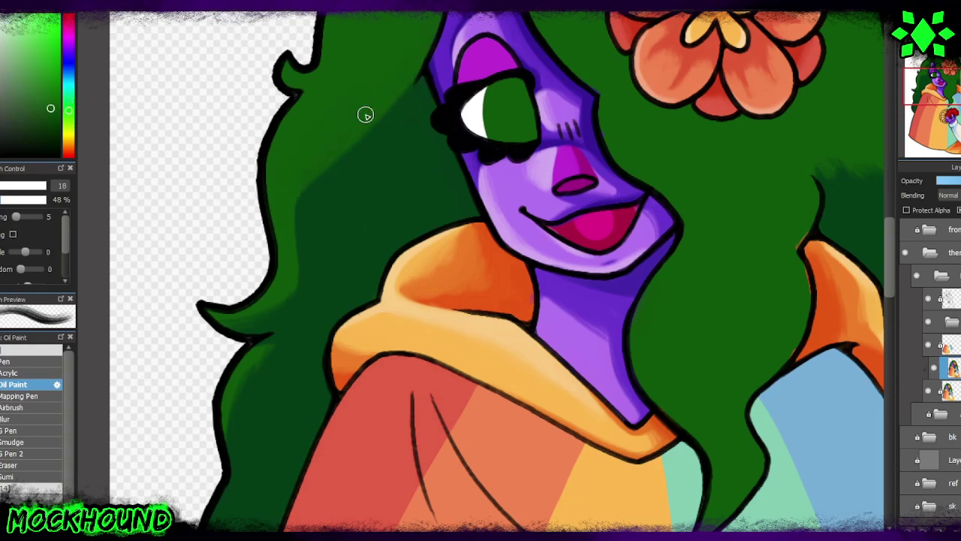
Step: Paint the flower's shadow onto the hair and shade near the top-left and blue sleeve
{"action": "scroll", "coordinate": [274, 257], "scroll_direction": "down", "scroll_amount": 5}
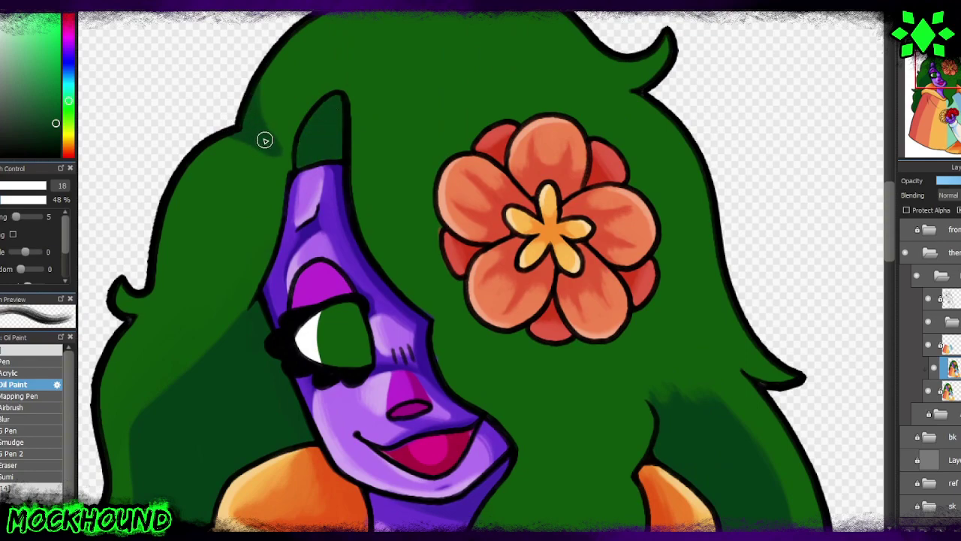
{"action": "left_click_drag", "start_coordinate": [264, 140], "coordinate": [228, 144]}
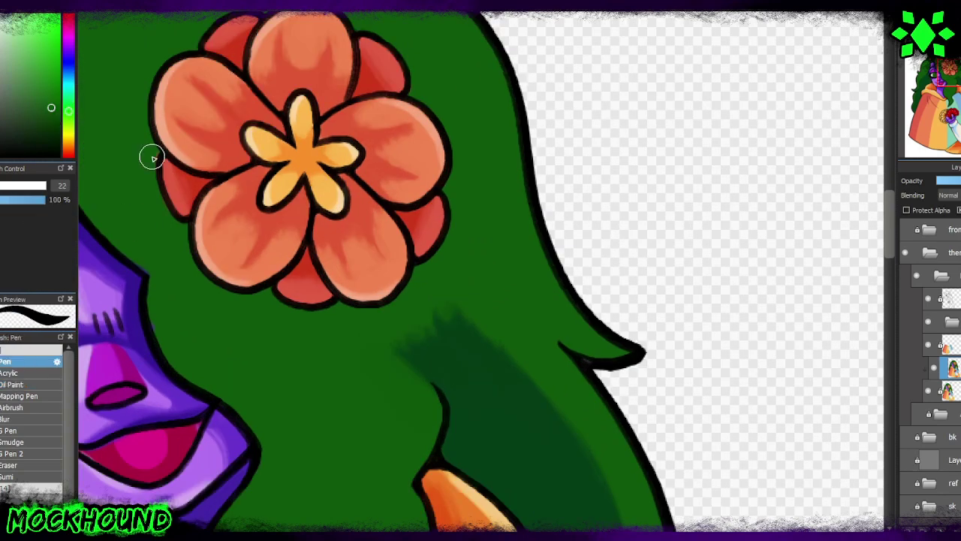
{"action": "mouse_move", "coordinate": [271, 350]}
{"action": "left_mouse_down"}
{"action": "mouse_move", "coordinate": [238, 296]}
{"action": "mouse_move", "coordinate": [397, 341]}
{"action": "mouse_move", "coordinate": [438, 261]}
{"action": "mouse_move", "coordinate": [431, 235]}
{"action": "mouse_move", "coordinate": [449, 185]}
{"action": "mouse_move", "coordinate": [421, 112]}
{"action": "mouse_move", "coordinate": [456, 165]}
{"action": "left_mouse_up"}
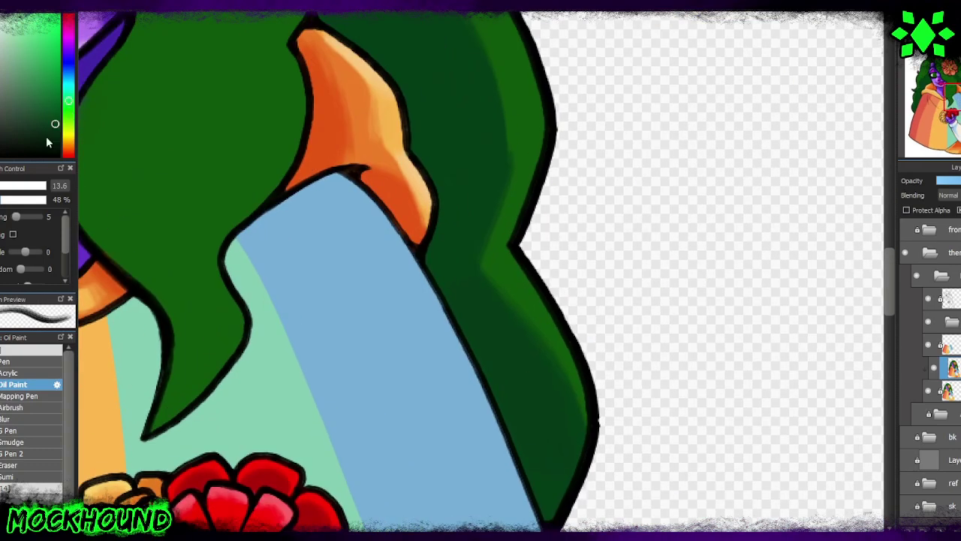
{"action": "mouse_move", "coordinate": [481, 270]}
{"action": "left_mouse_down"}
{"action": "mouse_move", "coordinate": [423, 143]}
{"action": "mouse_move", "coordinate": [568, 427]}
{"action": "mouse_move", "coordinate": [558, 397]}
{"action": "mouse_move", "coordinate": [466, 299]}
{"action": "mouse_move", "coordinate": [480, 218]}
{"action": "mouse_move", "coordinate": [517, 253]}
{"action": "mouse_move", "coordinate": [535, 321]}
{"action": "mouse_move", "coordinate": [558, 335]}
{"action": "left_mouse_up"}
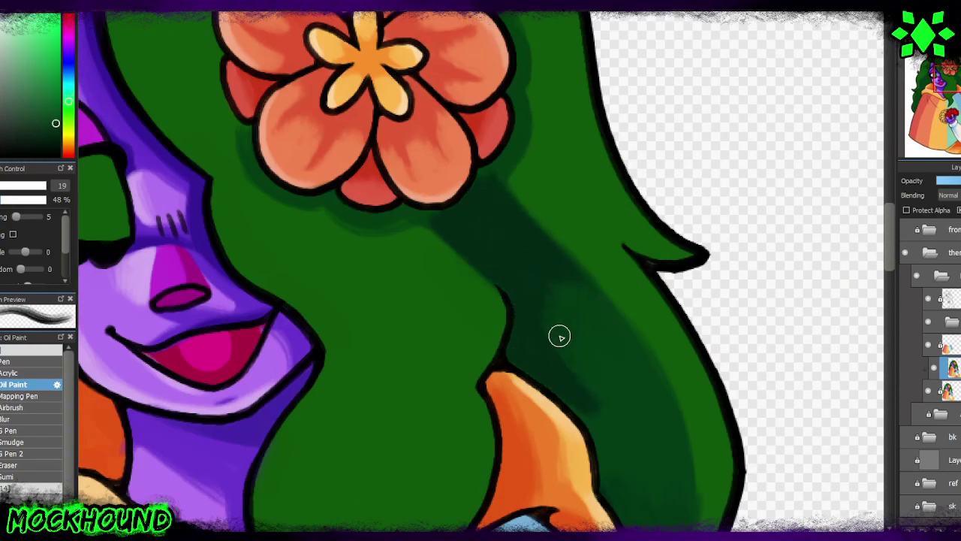
{"action": "scroll", "coordinate": [558, 335], "scroll_direction": "down", "scroll_amount": 3}
{"action": "left_click_drag", "start_coordinate": [534, 128], "coordinate": [623, 365]}
Step: Sweep dark green shading through the hair beside the face
{"action": "scroll", "coordinate": [623, 365], "scroll_direction": "down", "scroll_amount": 3}
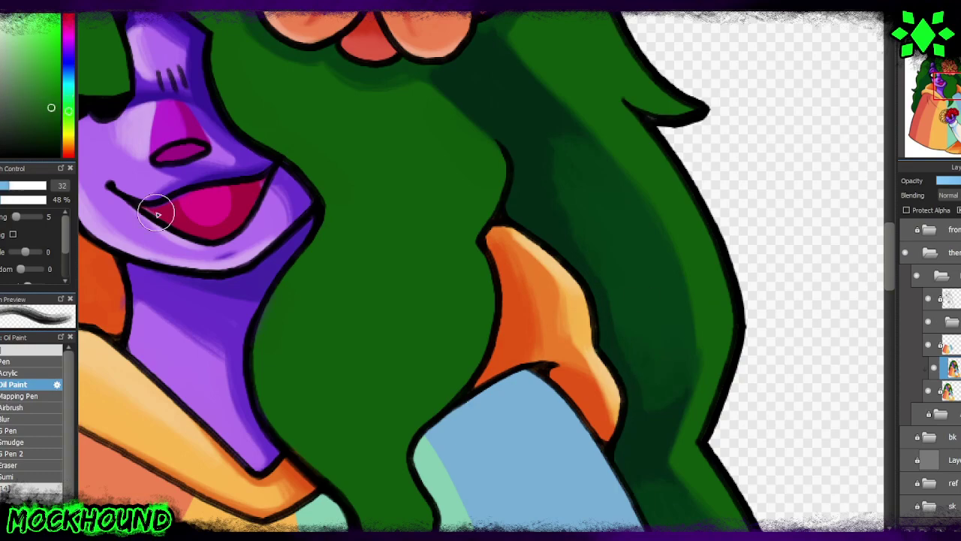
{"action": "scroll", "coordinate": [466, 285], "scroll_direction": "up", "scroll_amount": 2}
{"action": "scroll", "coordinate": [465, 286], "scroll_direction": "up", "scroll_amount": 3}
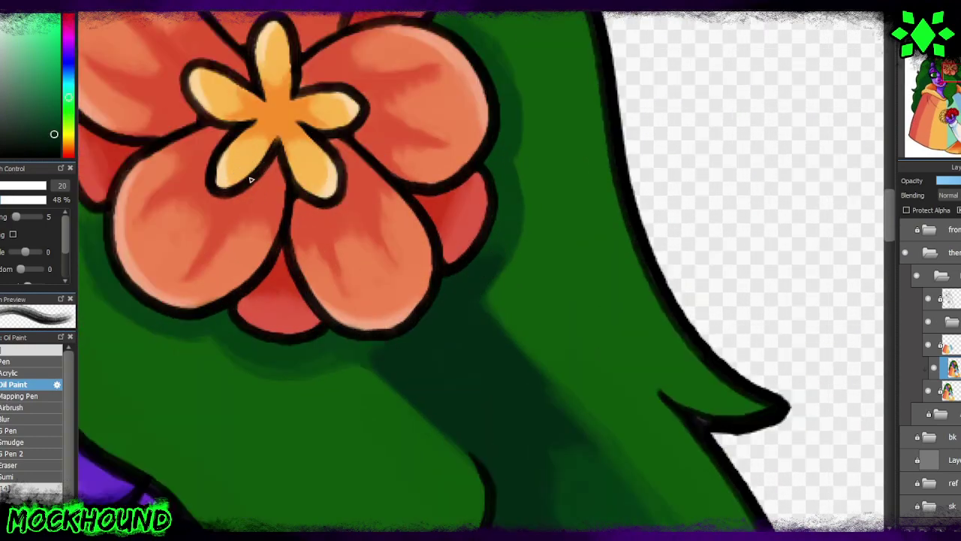
{"action": "scroll", "coordinate": [400, 343], "scroll_direction": "down", "scroll_amount": 3}
{"action": "scroll", "coordinate": [451, 301], "scroll_direction": "up", "scroll_amount": 2}
{"action": "left_click_drag", "start_coordinate": [481, 150], "coordinate": [526, 330]}
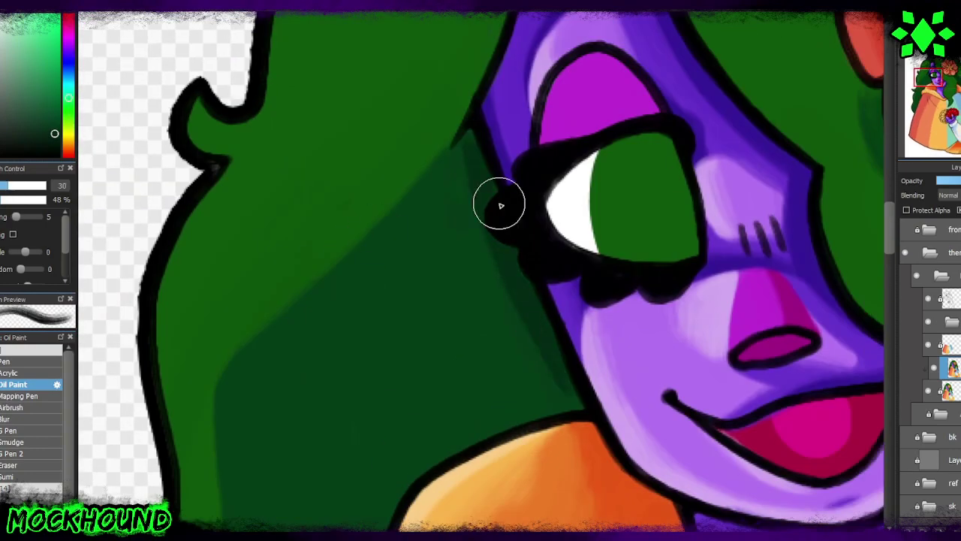
{"action": "mouse_move", "coordinate": [498, 200]}
{"action": "left_mouse_down"}
{"action": "mouse_move", "coordinate": [516, 392]}
{"action": "mouse_move", "coordinate": [431, 418]}
{"action": "mouse_move", "coordinate": [428, 253]}
{"action": "mouse_move", "coordinate": [410, 133]}
{"action": "mouse_move", "coordinate": [364, 220]}
{"action": "mouse_move", "coordinate": [196, 444]}
{"action": "left_mouse_up"}
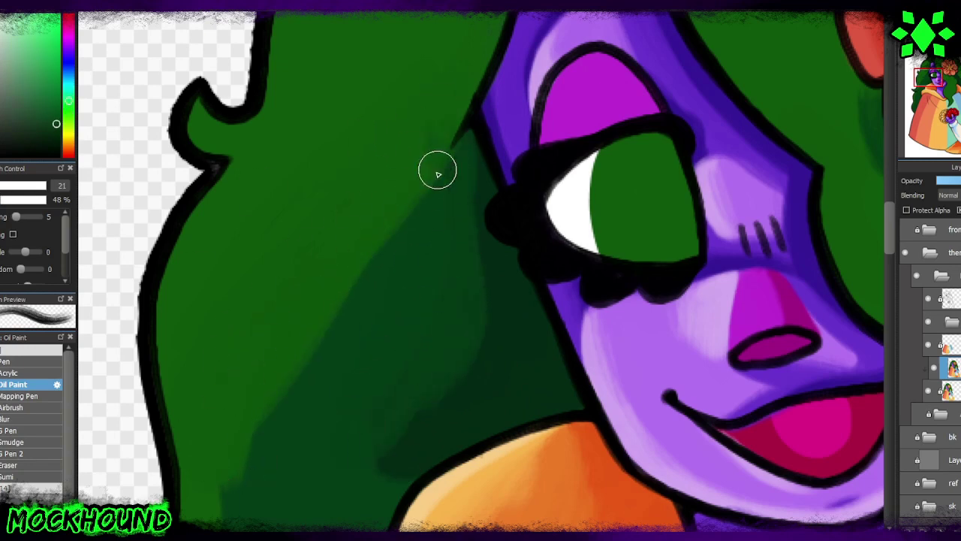
{"action": "left_click_drag", "start_coordinate": [438, 173], "coordinate": [356, 217]}
Step: Extend the dark green hair shadow down beside the collar and the red sleeve
{"action": "scroll", "coordinate": [195, 335], "scroll_direction": "down", "scroll_amount": 5}
{"action": "left_click_drag", "start_coordinate": [399, 251], "coordinate": [486, 183]}
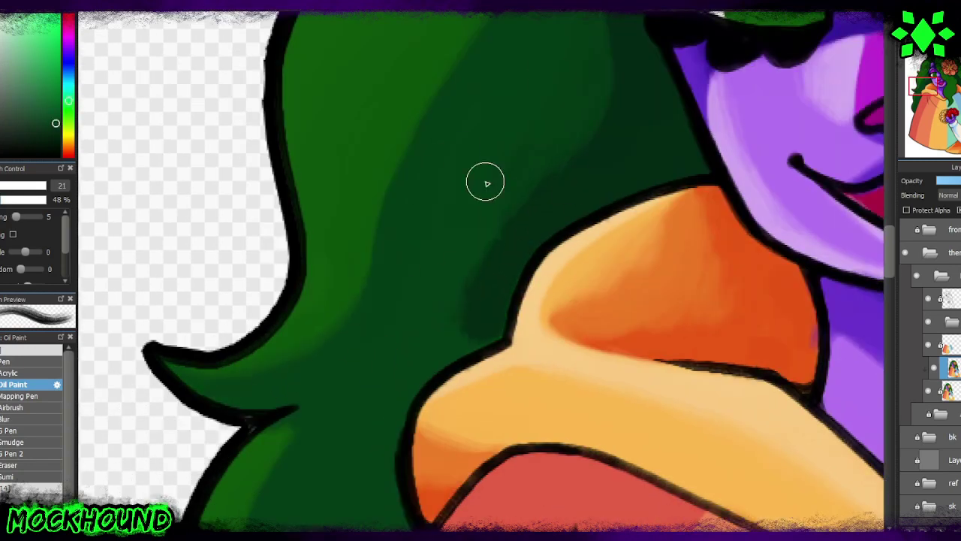
{"action": "left_click_drag", "start_coordinate": [481, 293], "coordinate": [434, 348]}
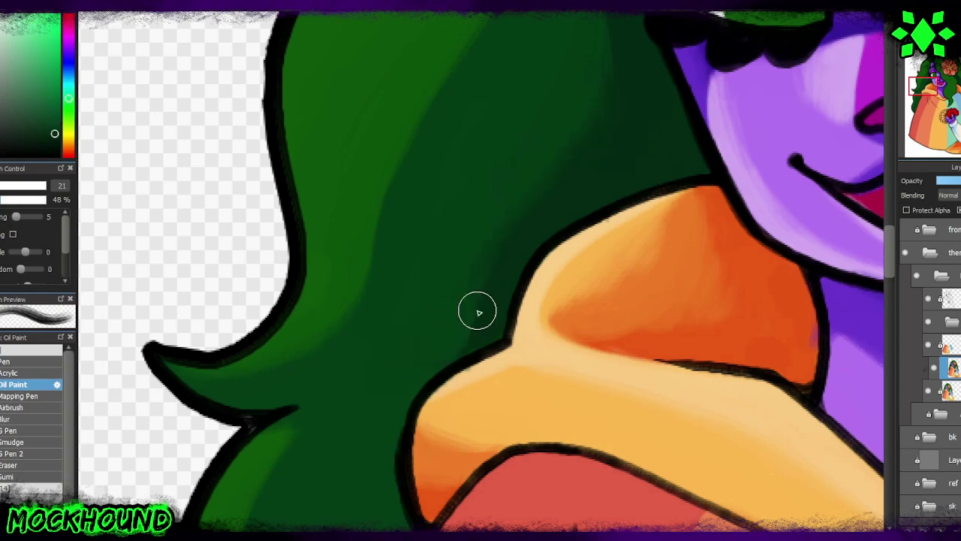
{"action": "left_click_drag", "start_coordinate": [477, 308], "coordinate": [428, 360]}
{"action": "scroll", "coordinate": [594, 168], "scroll_direction": "down", "scroll_amount": 5}
{"action": "scroll", "coordinate": [176, 182], "scroll_direction": "up", "scroll_amount": 2}
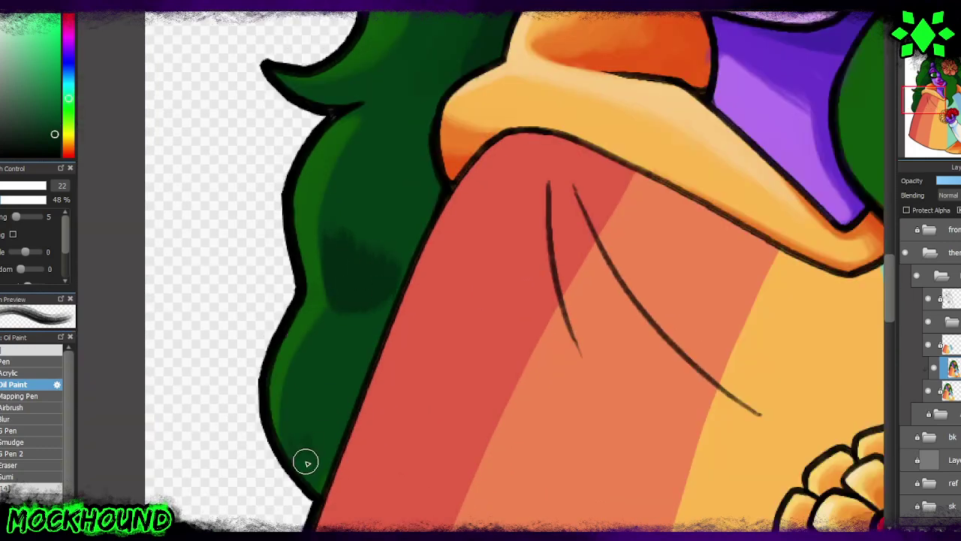
{"action": "mouse_move", "coordinate": [305, 457]}
{"action": "left_mouse_down"}
{"action": "mouse_move", "coordinate": [318, 358]}
{"action": "mouse_move", "coordinate": [385, 300]}
{"action": "mouse_move", "coordinate": [360, 266]}
{"action": "mouse_move", "coordinate": [402, 260]}
{"action": "left_mouse_up"}
Step: Resize the brush and blend lighter green strokes over the hair shadows
{"action": "key", "text": "bracketleft"}
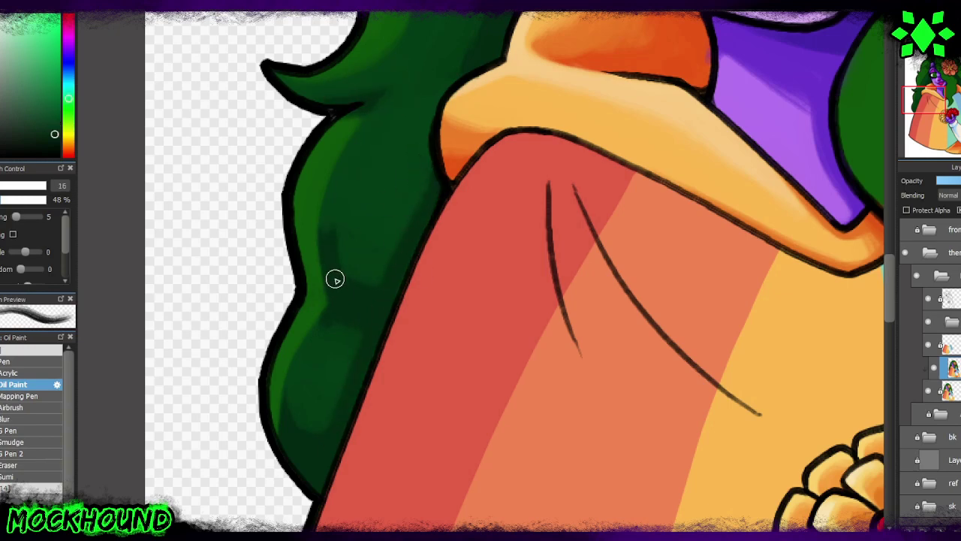
{"action": "key", "text": "bracketright"}
{"action": "left_click_drag", "start_coordinate": [331, 142], "coordinate": [343, 245]}
{"action": "mouse_move", "coordinate": [300, 421]}
{"action": "left_mouse_down"}
{"action": "mouse_move", "coordinate": [292, 351]}
{"action": "mouse_move", "coordinate": [408, 279]}
{"action": "mouse_move", "coordinate": [461, 213]}
{"action": "mouse_move", "coordinate": [449, 172]}
{"action": "mouse_move", "coordinate": [375, 326]}
{"action": "mouse_move", "coordinate": [418, 272]}
{"action": "mouse_move", "coordinate": [328, 361]}
{"action": "mouse_move", "coordinate": [426, 206]}
{"action": "mouse_move", "coordinate": [443, 266]}
{"action": "mouse_move", "coordinate": [421, 298]}
{"action": "mouse_move", "coordinate": [391, 155]}
{"action": "mouse_move", "coordinate": [392, 321]}
{"action": "left_mouse_up"}
{"action": "scroll", "coordinate": [493, 288], "scroll_direction": "up", "scroll_amount": 5}
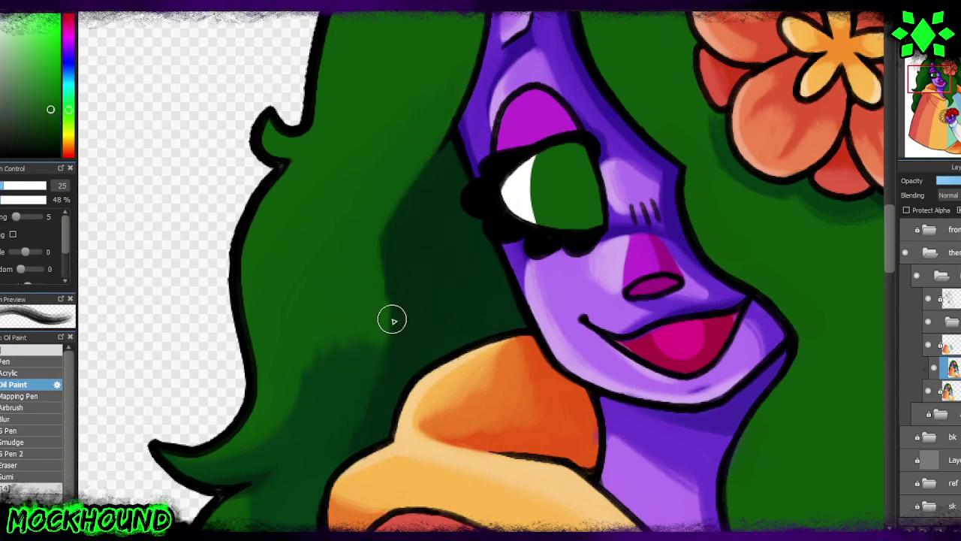
{"action": "scroll", "coordinate": [392, 320], "scroll_direction": "down", "scroll_amount": 5}
{"action": "scroll", "coordinate": [392, 321], "scroll_direction": "up", "scroll_amount": 4}
{"action": "scroll", "coordinate": [338, 225], "scroll_direction": "up", "scroll_amount": 2}
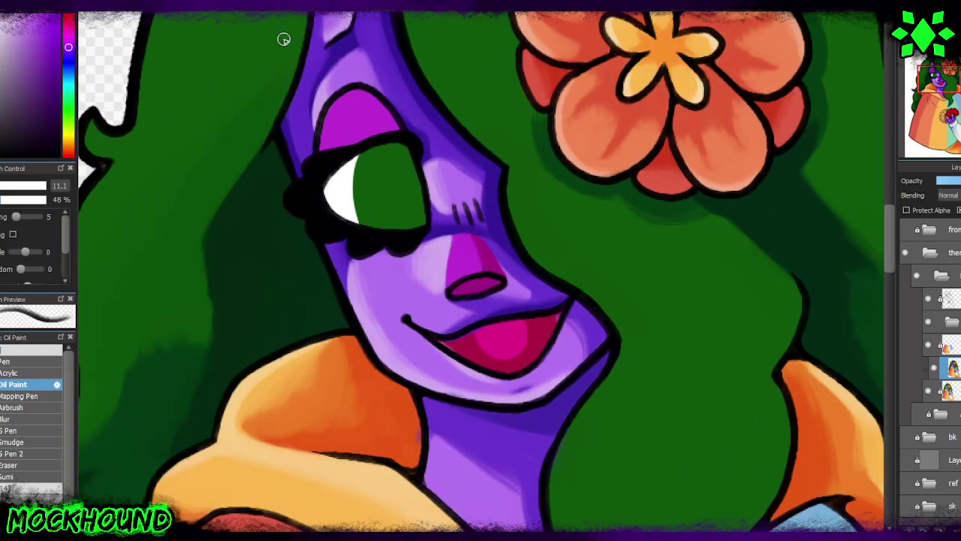
Step: Sample the nose's pink and choose a darker magenta from the colour square
{"action": "scroll", "coordinate": [421, 208], "scroll_direction": "up", "scroll_amount": 2}
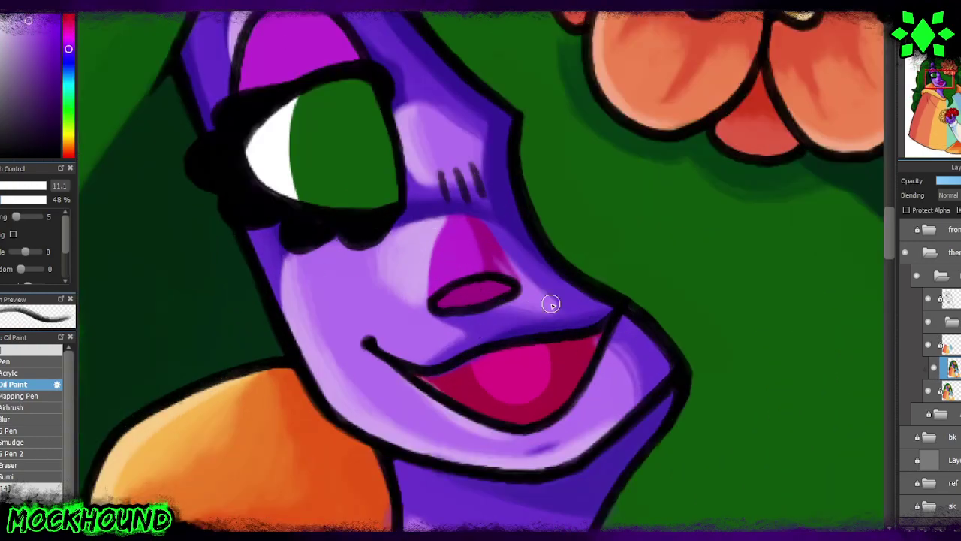
{"action": "left_click", "coordinate": [507, 282], "text": "alt"}
{"action": "left_click", "coordinate": [471, 289], "text": "alt"}
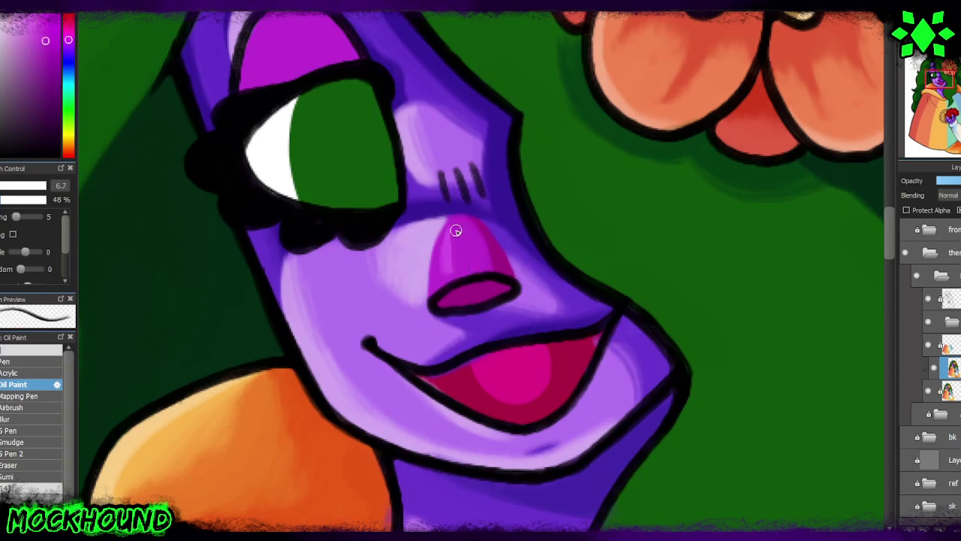
{"action": "scroll", "coordinate": [680, 337], "scroll_direction": "down", "scroll_amount": 1}
Step: Switch to the Pen, then the Acrylic brush, and pick a new paint colour
{"action": "key", "text": "b"}
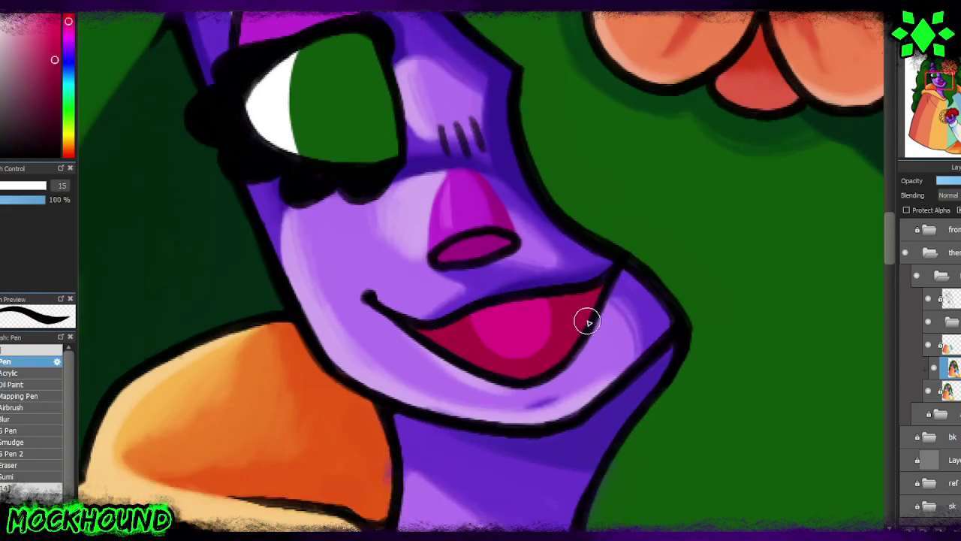
{"action": "scroll", "coordinate": [484, 355], "scroll_direction": "right", "scroll_amount": 2}
{"action": "left_click", "coordinate": [54, 76]}
{"action": "left_click", "coordinate": [12, 372]}
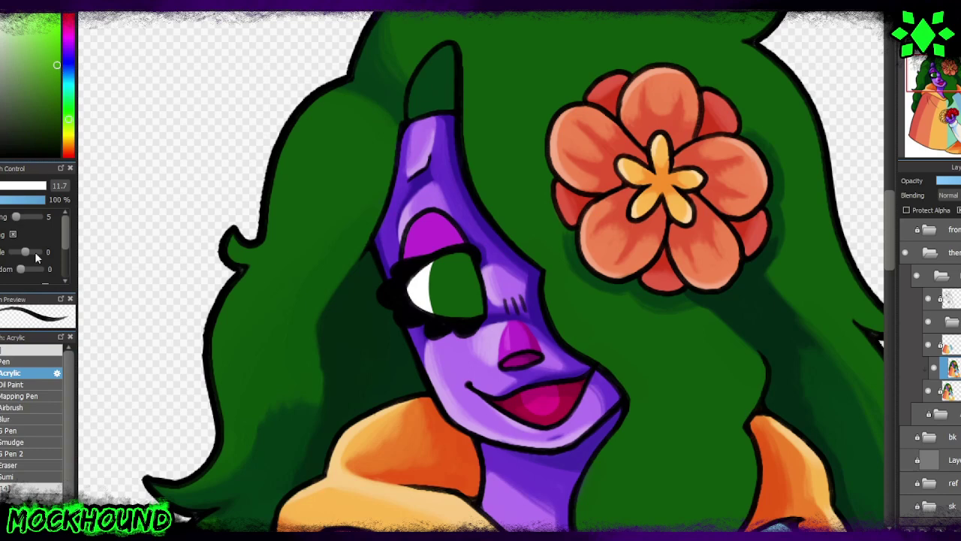
Step: With Oil Paint, paint light-green highlight bands on the left and lower-left hair locks, redoing a stray stroke
{"action": "left_click", "coordinate": [15, 384]}
{"action": "left_click_drag", "start_coordinate": [300, 108], "coordinate": [313, 247]}
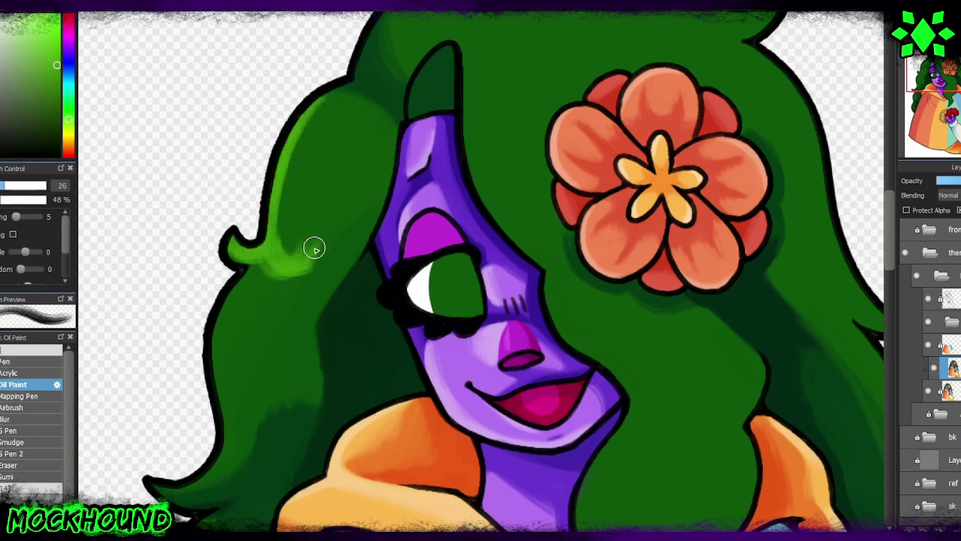
{"action": "key", "text": "ctrl+z"}
{"action": "key", "text": "ctrl+z"}
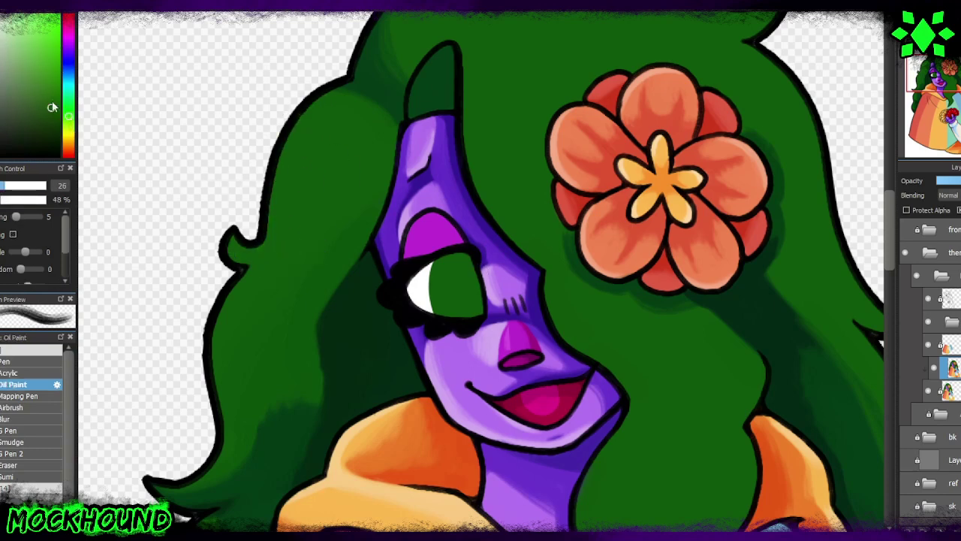
{"action": "mouse_move", "coordinate": [301, 98]}
{"action": "left_mouse_down"}
{"action": "mouse_move", "coordinate": [266, 228]}
{"action": "mouse_move", "coordinate": [338, 238]}
{"action": "mouse_move", "coordinate": [367, 194]}
{"action": "mouse_move", "coordinate": [350, 193]}
{"action": "left_mouse_up"}
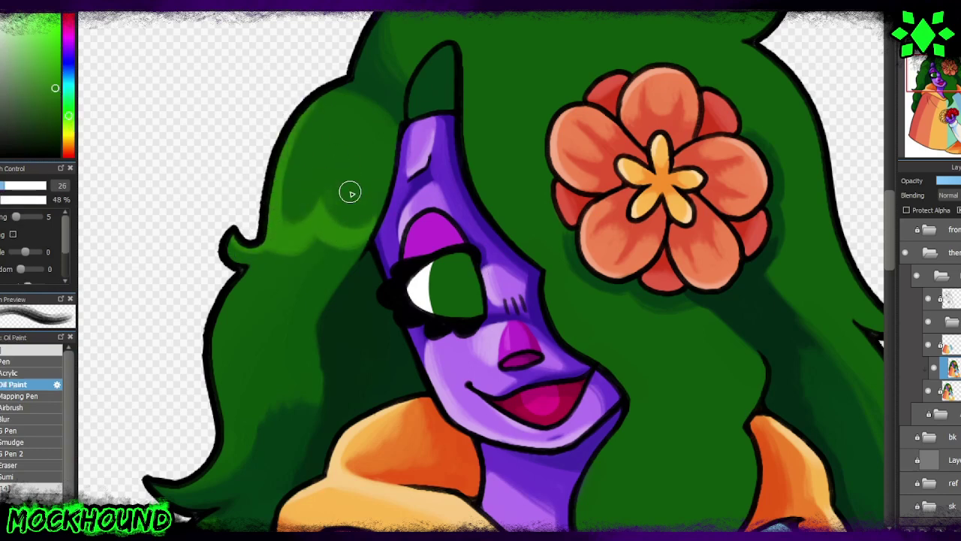
{"action": "mouse_move", "coordinate": [248, 274]}
{"action": "left_mouse_down"}
{"action": "mouse_move", "coordinate": [215, 348]}
{"action": "mouse_move", "coordinate": [230, 431]}
{"action": "mouse_move", "coordinate": [199, 479]}
{"action": "left_mouse_up"}
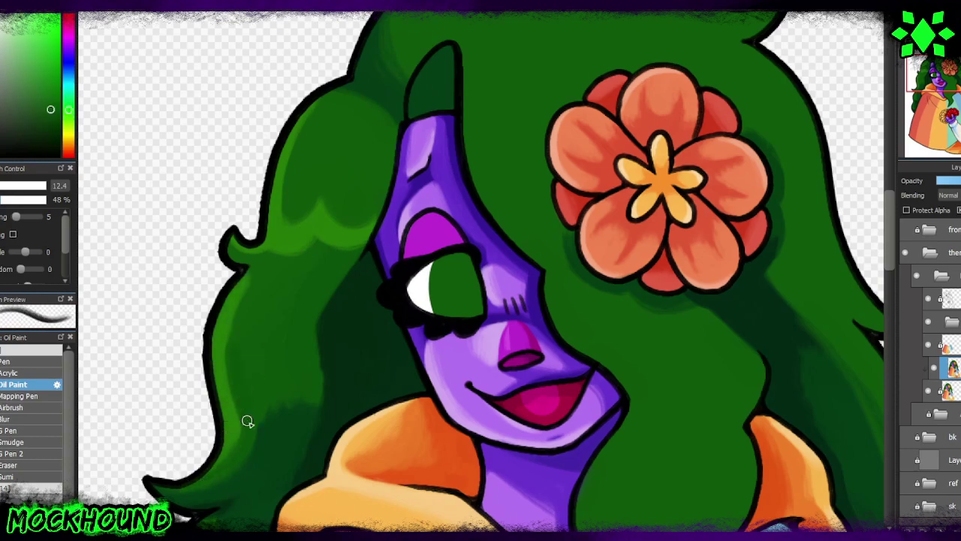
Step: Paint scalloped light-green highlights and dark-green shadows across the hair, top, and area above the flower
{"action": "scroll", "coordinate": [248, 422], "scroll_direction": "up", "scroll_amount": 2}
{"action": "left_click_drag", "start_coordinate": [338, 299], "coordinate": [353, 282]}
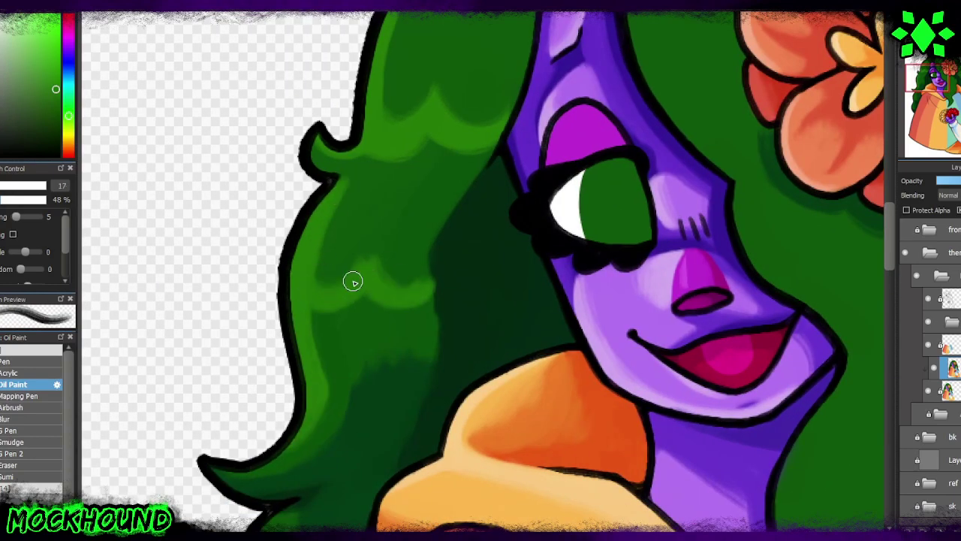
{"action": "left_click_drag", "start_coordinate": [451, 261], "coordinate": [413, 374]}
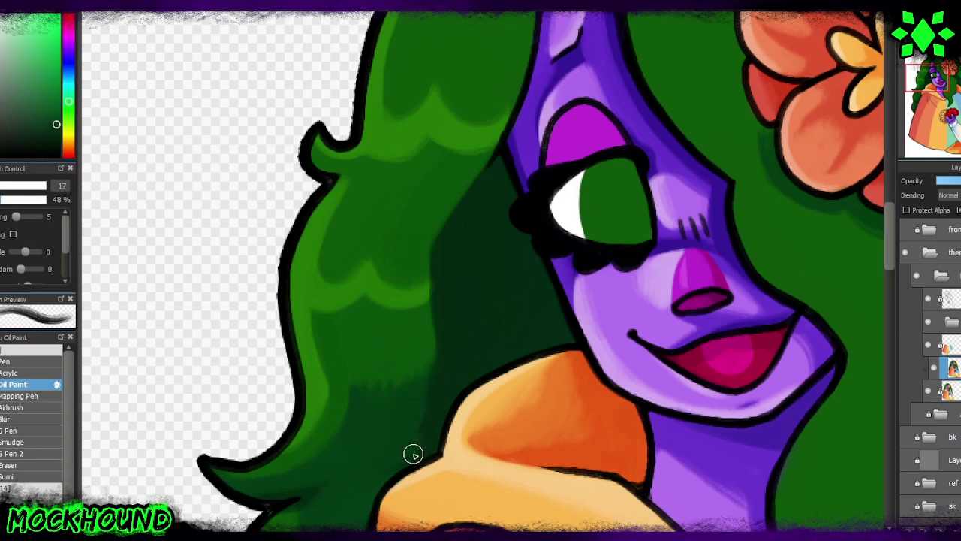
{"action": "mouse_move", "coordinate": [317, 325]}
{"action": "left_mouse_down"}
{"action": "mouse_move", "coordinate": [425, 283]}
{"action": "mouse_move", "coordinate": [455, 283]}
{"action": "left_mouse_up"}
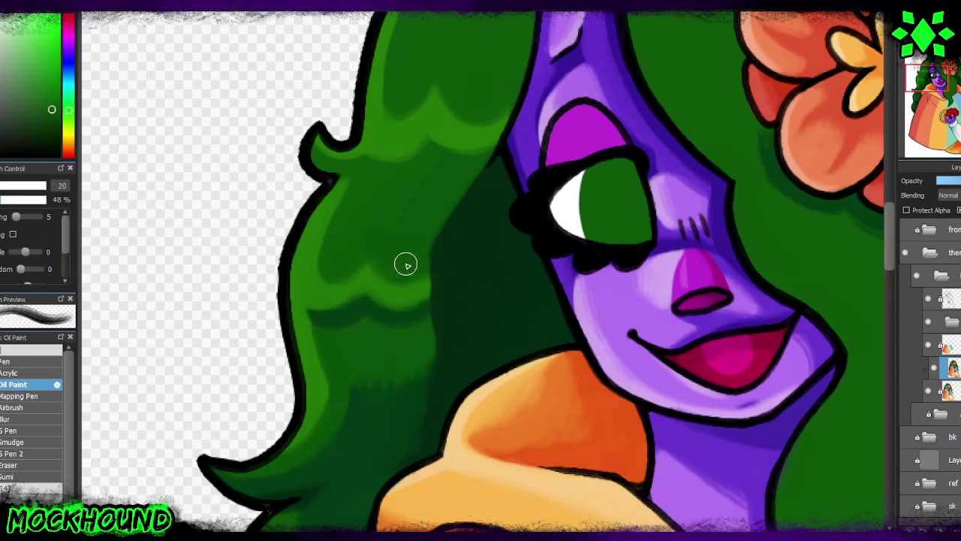
{"action": "scroll", "coordinate": [405, 265], "scroll_direction": "up", "scroll_amount": 1}
{"action": "mouse_move", "coordinate": [398, 197]}
{"action": "left_mouse_down"}
{"action": "mouse_move", "coordinate": [425, 163]}
{"action": "mouse_move", "coordinate": [386, 68]}
{"action": "left_mouse_up"}
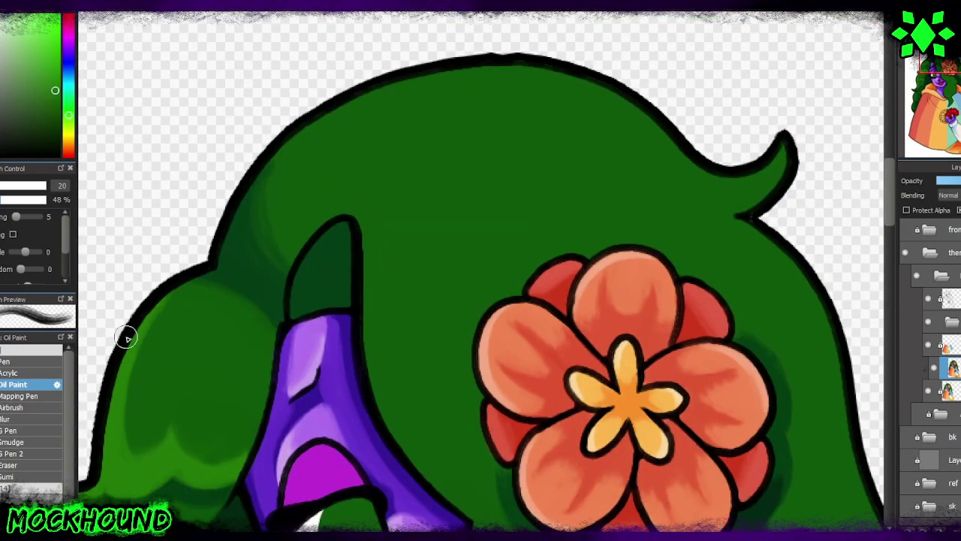
{"action": "mouse_move", "coordinate": [300, 139]}
{"action": "left_mouse_down"}
{"action": "mouse_move", "coordinate": [565, 78]}
{"action": "mouse_move", "coordinate": [698, 180]}
{"action": "mouse_move", "coordinate": [567, 186]}
{"action": "mouse_move", "coordinate": [391, 248]}
{"action": "left_mouse_up"}
{"action": "mouse_move", "coordinate": [596, 92]}
{"action": "left_mouse_down"}
{"action": "mouse_move", "coordinate": [446, 230]}
{"action": "mouse_move", "coordinate": [511, 248]}
{"action": "mouse_move", "coordinate": [592, 217]}
{"action": "left_mouse_up"}
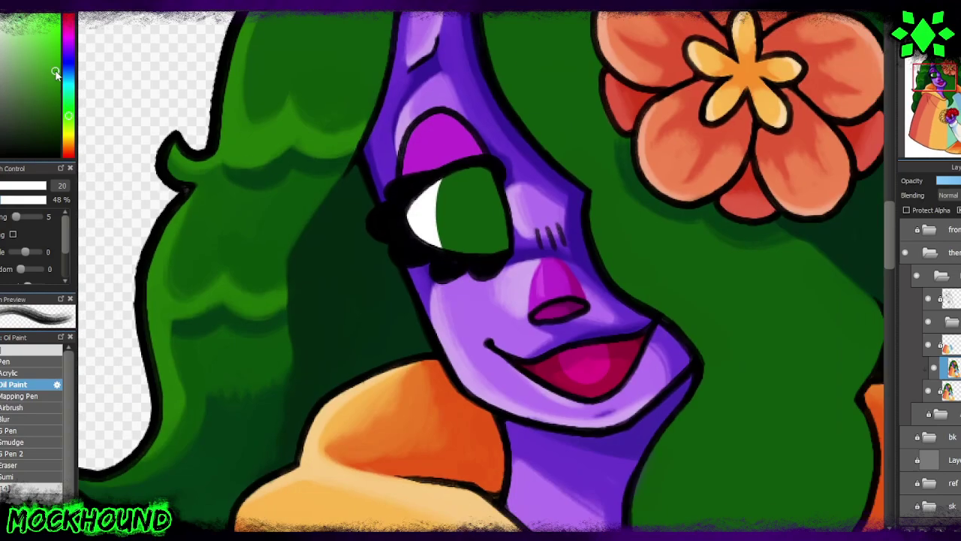
Step: Alternate lighter and darker greens to highlight the hair bump and scallops and soften the shading
{"action": "left_click", "coordinate": [56, 63]}
{"action": "mouse_move", "coordinate": [218, 156]}
{"action": "left_mouse_down"}
{"action": "mouse_move", "coordinate": [249, 163]}
{"action": "mouse_move", "coordinate": [341, 129]}
{"action": "left_mouse_up"}
{"action": "mouse_move", "coordinate": [143, 289]}
{"action": "left_mouse_down"}
{"action": "mouse_move", "coordinate": [257, 316]}
{"action": "mouse_move", "coordinate": [285, 308]}
{"action": "left_mouse_up"}
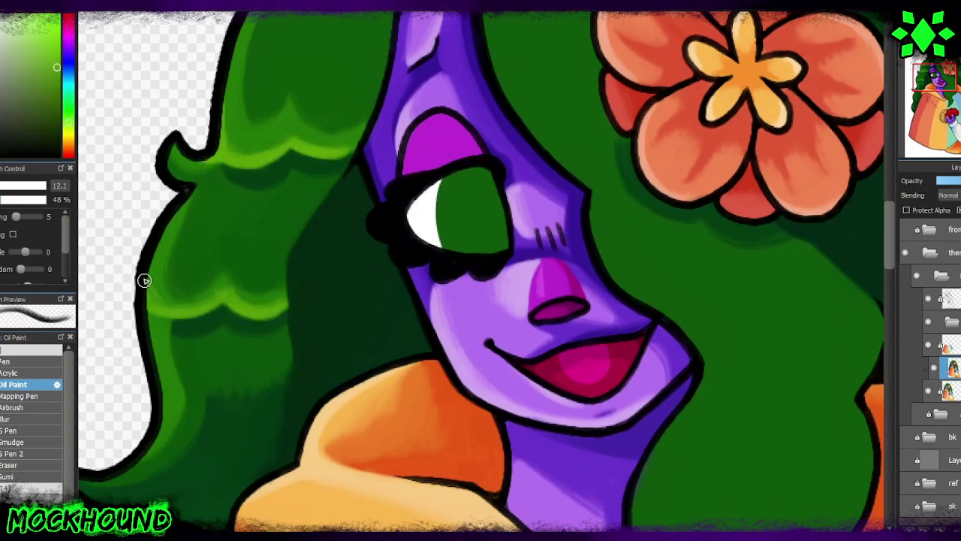
{"action": "left_click", "coordinate": [188, 286], "text": "alt"}
{"action": "left_click_drag", "start_coordinate": [220, 277], "coordinate": [240, 268]}
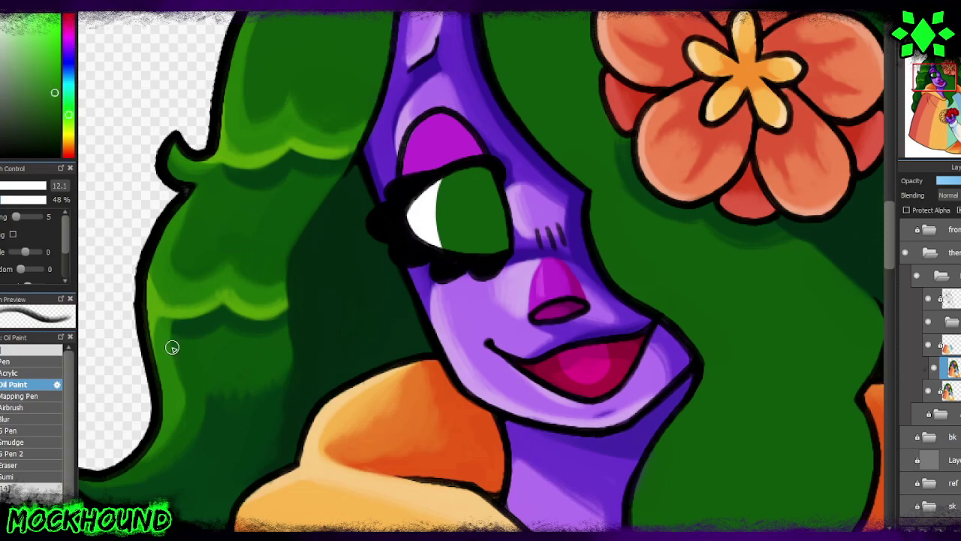
{"action": "left_click", "coordinate": [178, 300], "text": "alt"}
{"action": "left_click", "coordinate": [185, 279], "text": "alt"}
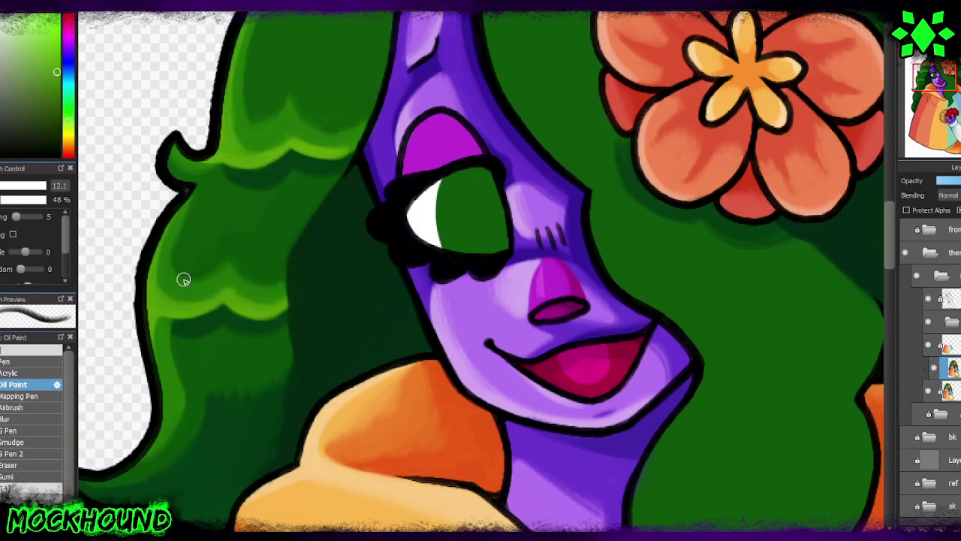
{"action": "left_click_drag", "start_coordinate": [185, 279], "coordinate": [253, 253]}
Step: Add lighter green strokes along the hair's left edge and the lower hair
{"action": "scroll", "coordinate": [253, 253], "scroll_direction": "up", "scroll_amount": 3}
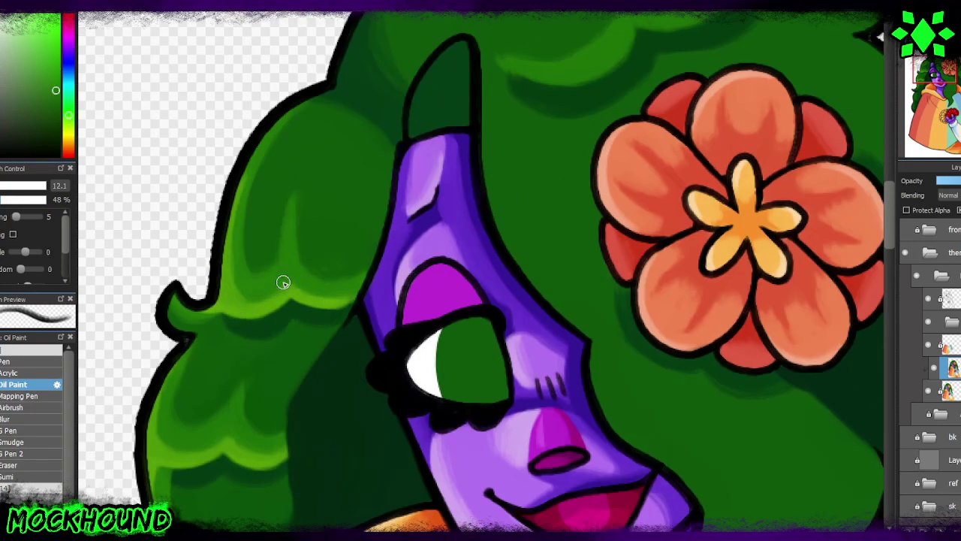
{"action": "scroll", "coordinate": [281, 280], "scroll_direction": "down", "scroll_amount": 8}
{"action": "left_click_drag", "start_coordinate": [283, 379], "coordinate": [280, 224]}
{"action": "left_click", "coordinate": [314, 205], "text": "alt"}
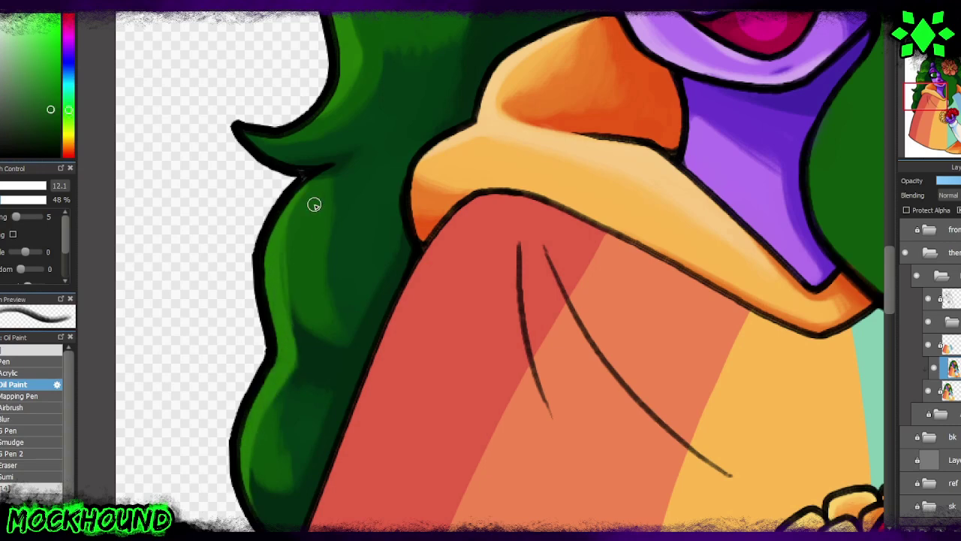
{"action": "left_click", "coordinate": [275, 270], "text": "alt"}
{"action": "left_click_drag", "start_coordinate": [279, 421], "coordinate": [268, 447]}
Step: Fit the whole figure in view, shrink the brush, and paint darker shading on the hair
{"action": "key", "text": "ctrl+0"}
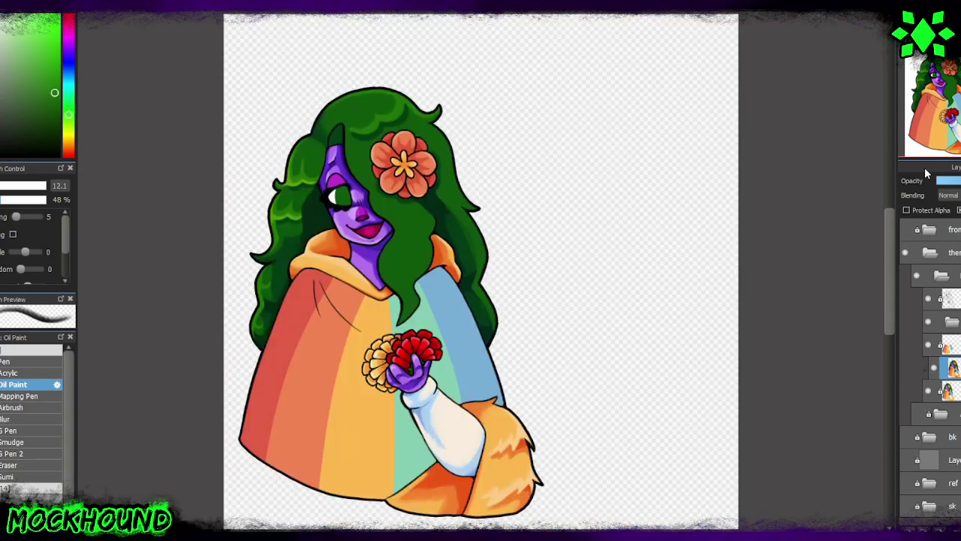
{"action": "scroll", "coordinate": [577, 86], "scroll_direction": "up", "scroll_amount": 5}
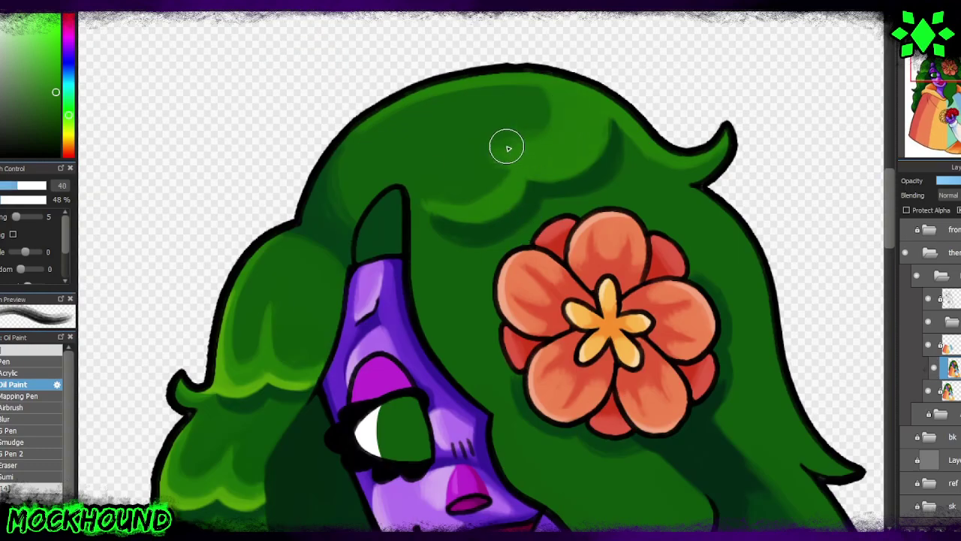
{"action": "scroll", "coordinate": [506, 146], "scroll_direction": "down", "scroll_amount": 3}
{"action": "scroll", "coordinate": [704, 337], "scroll_direction": "down", "scroll_amount": 4}
{"action": "scroll", "coordinate": [826, 300], "scroll_direction": "down", "scroll_amount": 1}
{"action": "scroll", "coordinate": [429, 375], "scroll_direction": "down", "scroll_amount": 2}
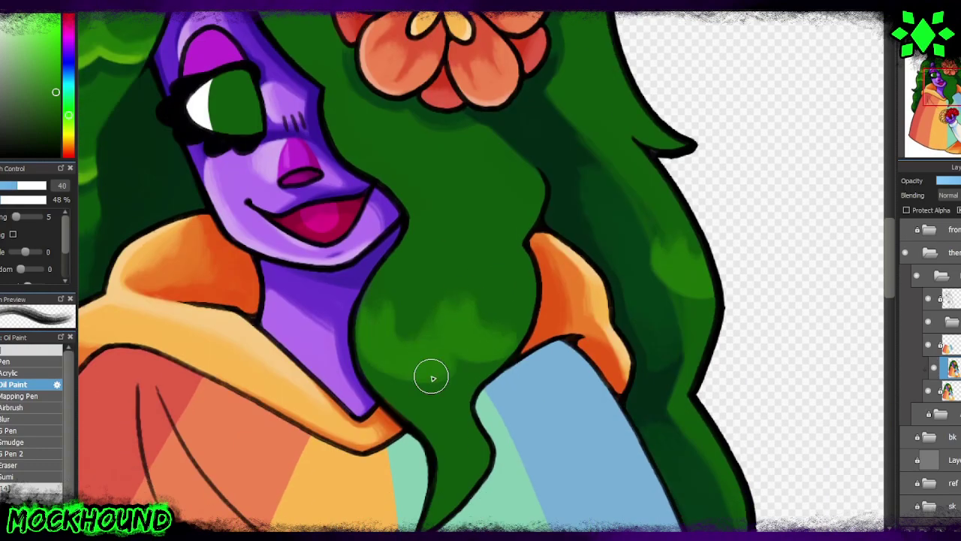
{"action": "scroll", "coordinate": [461, 391], "scroll_direction": "down", "scroll_amount": 1}
{"action": "scroll", "coordinate": [253, 164], "scroll_direction": "up", "scroll_amount": 3}
{"action": "key", "text": "bracketleft"}
{"action": "key", "text": "bracketleft"}
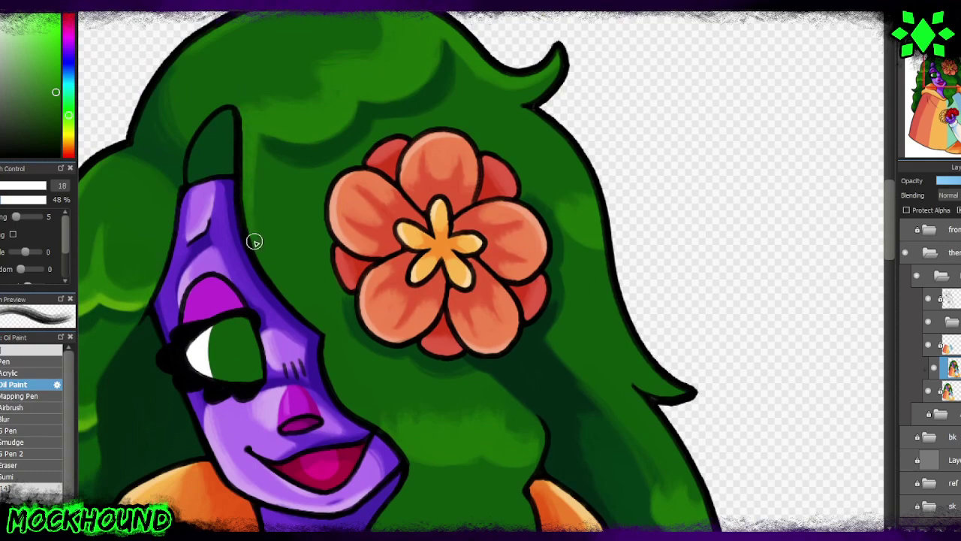
{"action": "left_click_drag", "start_coordinate": [594, 244], "coordinate": [571, 209]}
Step: Pick a different green and add lighter green strokes on the left hair
{"action": "left_click", "coordinate": [584, 221], "text": "alt"}
{"action": "scroll", "coordinate": [340, 182], "scroll_direction": "up", "scroll_amount": 2}
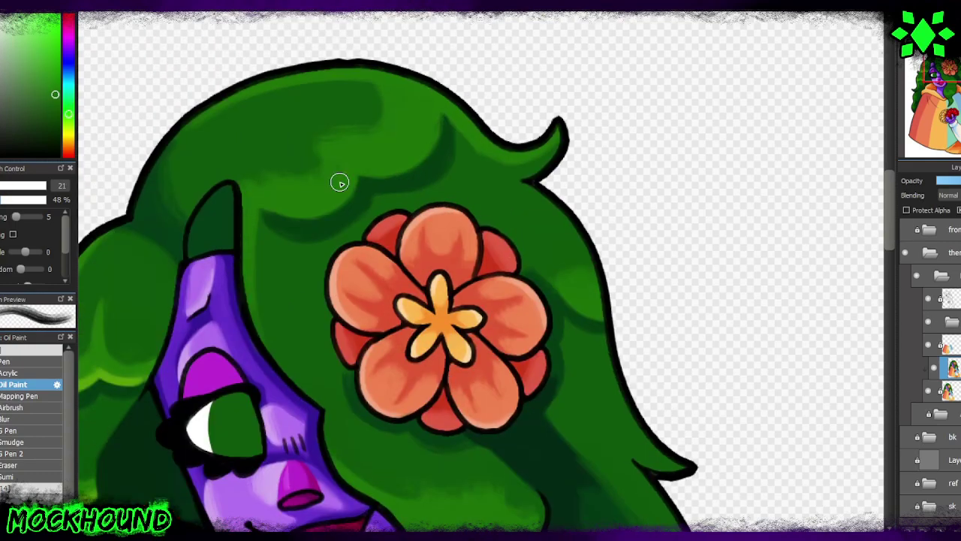
{"action": "scroll", "coordinate": [310, 161], "scroll_direction": "down", "scroll_amount": 3}
{"action": "scroll", "coordinate": [309, 161], "scroll_direction": "left", "scroll_amount": 4}
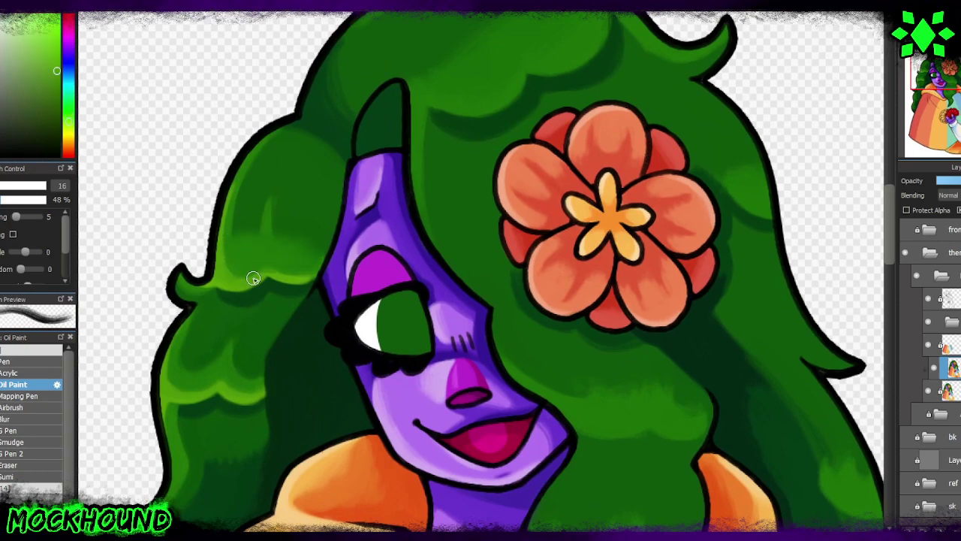
{"action": "left_click_drag", "start_coordinate": [193, 369], "coordinate": [263, 353]}
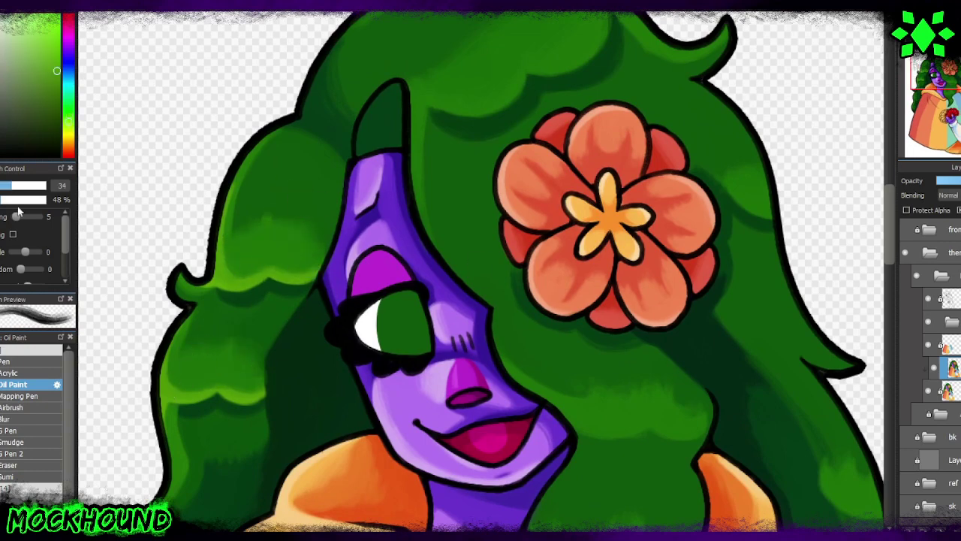
{"action": "left_click_drag", "start_coordinate": [202, 391], "coordinate": [255, 373]}
Step: Paint brighter, saturated light-green highlights on the upper hair lock
{"action": "left_click", "coordinate": [292, 273], "text": "alt"}
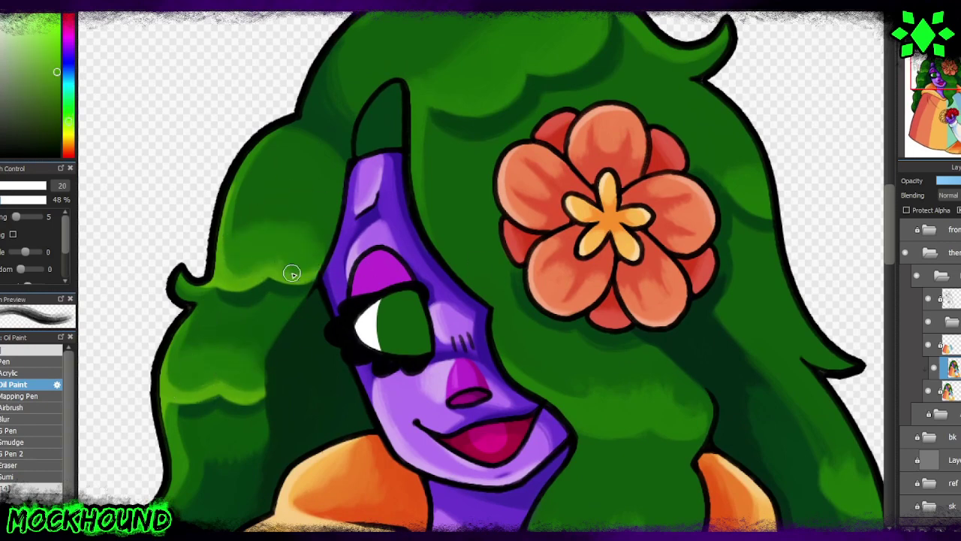
{"action": "scroll", "coordinate": [592, 283], "scroll_direction": "up", "scroll_amount": 2}
{"action": "scroll", "coordinate": [593, 283], "scroll_direction": "right", "scroll_amount": 2}
{"action": "left_click_drag", "start_coordinate": [501, 123], "coordinate": [481, 128]}
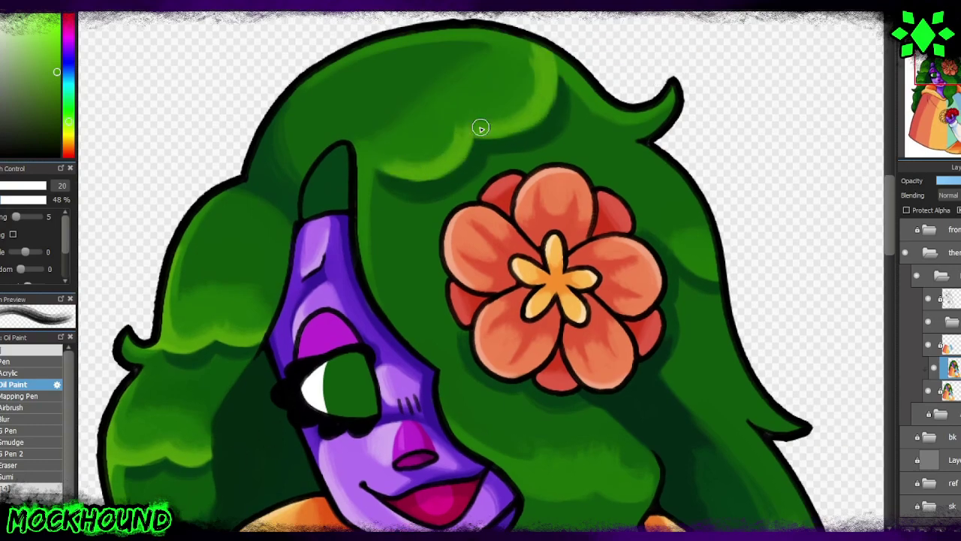
{"action": "left_click_drag", "start_coordinate": [405, 169], "coordinate": [503, 118]}
Step: Alternate darker and lighter greens to paint scalloped shading across the hair below the flower
{"action": "left_click", "coordinate": [447, 124], "text": "alt"}
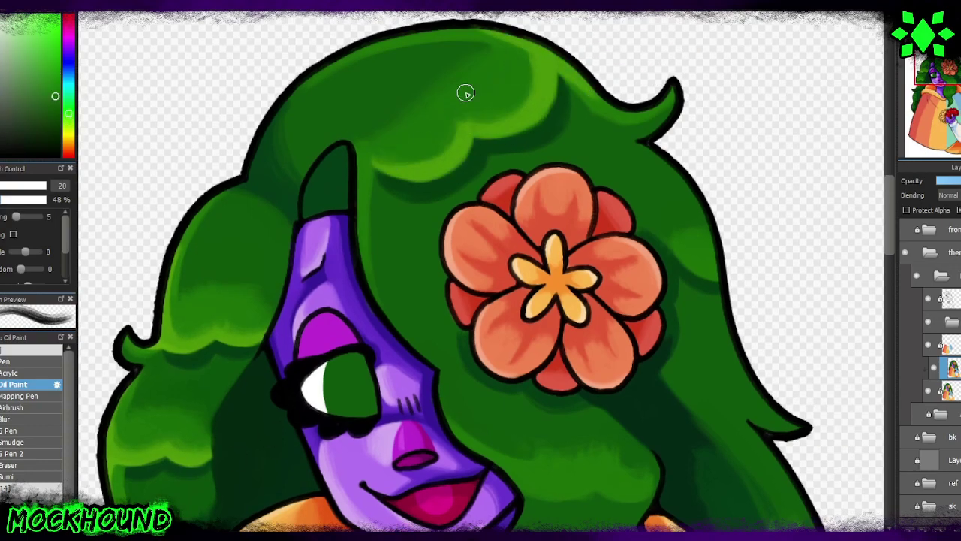
{"action": "scroll", "coordinate": [455, 139], "scroll_direction": "right", "scroll_amount": 2}
{"action": "left_click", "coordinate": [601, 229], "text": "alt"}
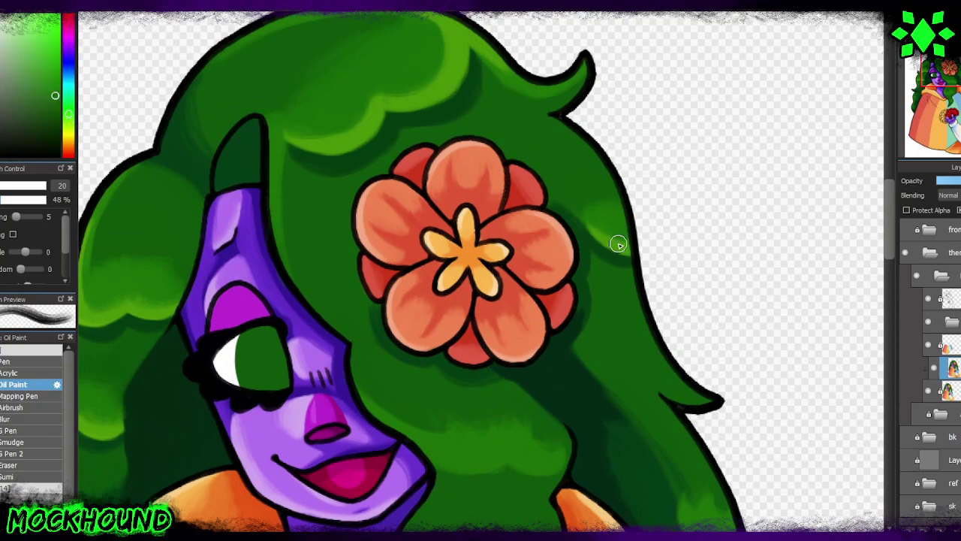
{"action": "scroll", "coordinate": [601, 230], "scroll_direction": "down", "scroll_amount": 3}
{"action": "mouse_move", "coordinate": [436, 338]}
{"action": "left_mouse_down"}
{"action": "mouse_move", "coordinate": [515, 339]}
{"action": "mouse_move", "coordinate": [477, 350]}
{"action": "left_mouse_up"}
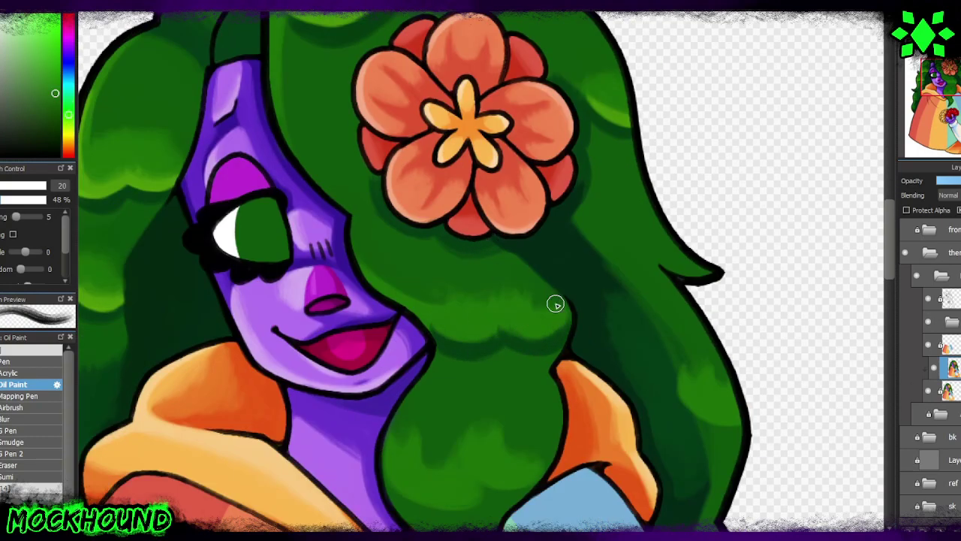
{"action": "left_click_drag", "start_coordinate": [556, 304], "coordinate": [431, 293]}
{"action": "left_click", "coordinate": [443, 335], "text": "alt"}
{"action": "left_click_drag", "start_coordinate": [443, 335], "coordinate": [546, 335]}
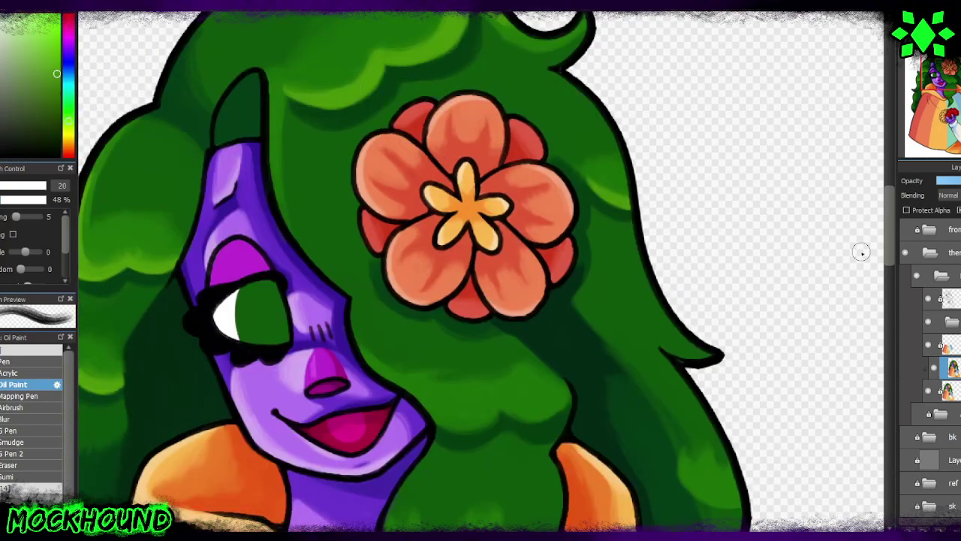
{"action": "mouse_move", "coordinate": [432, 341]}
{"action": "left_mouse_down"}
{"action": "mouse_move", "coordinate": [558, 318]}
{"action": "mouse_move", "coordinate": [482, 324]}
{"action": "left_mouse_up"}
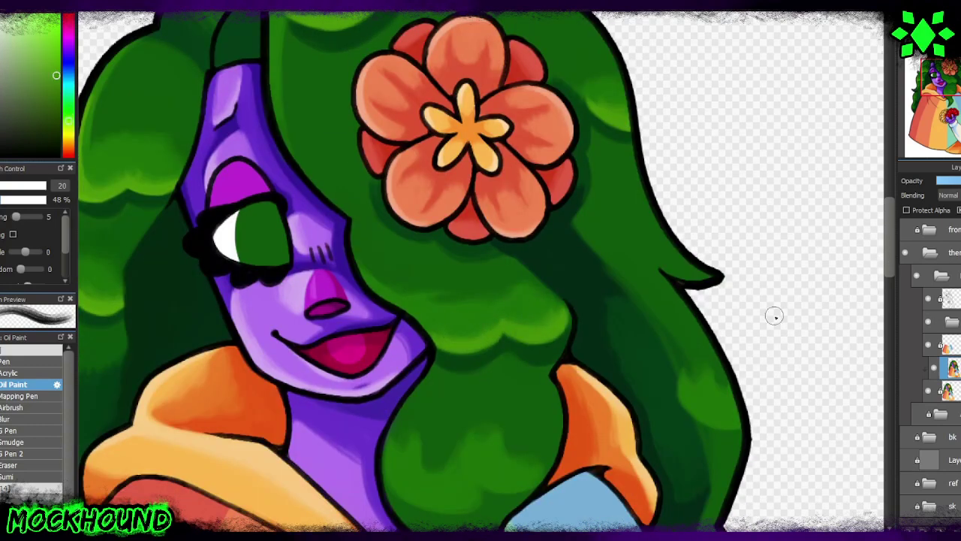
Step: Paint lighter green shading on the hair's right side
{"action": "scroll", "coordinate": [476, 191], "scroll_direction": "down", "scroll_amount": 5}
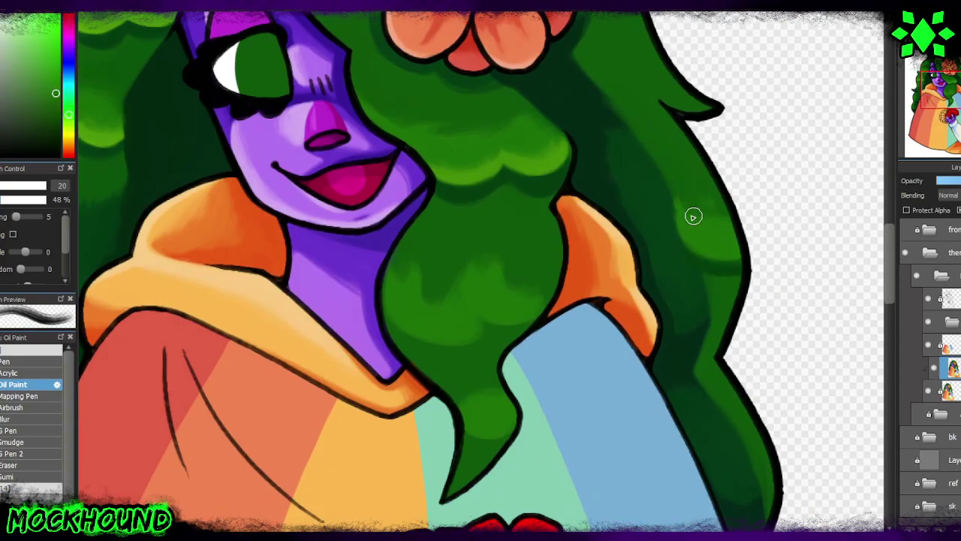
{"action": "left_click", "coordinate": [697, 232], "text": "alt"}
{"action": "mouse_move", "coordinate": [694, 217]}
{"action": "left_mouse_down"}
{"action": "mouse_move", "coordinate": [696, 245]}
{"action": "mouse_move", "coordinate": [706, 208]}
{"action": "left_mouse_up"}
{"action": "left_click", "coordinate": [695, 234], "text": "alt"}
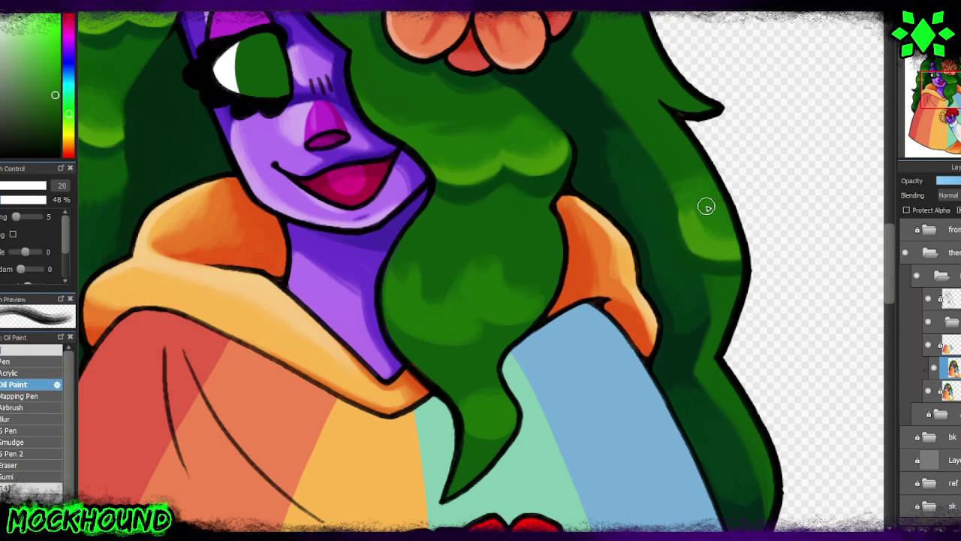
Step: Paint darker green shading across the lower-middle hair and lighter highlights over the mid and lower hair
{"action": "left_click", "coordinate": [718, 267], "text": "alt"}
{"action": "mouse_move", "coordinate": [390, 315]}
{"action": "left_mouse_down"}
{"action": "mouse_move", "coordinate": [478, 326]}
{"action": "mouse_move", "coordinate": [473, 288]}
{"action": "mouse_move", "coordinate": [517, 298]}
{"action": "left_mouse_up"}
{"action": "left_click_drag", "start_coordinate": [390, 278], "coordinate": [451, 255]}
{"action": "left_click", "coordinate": [746, 225], "text": "alt"}
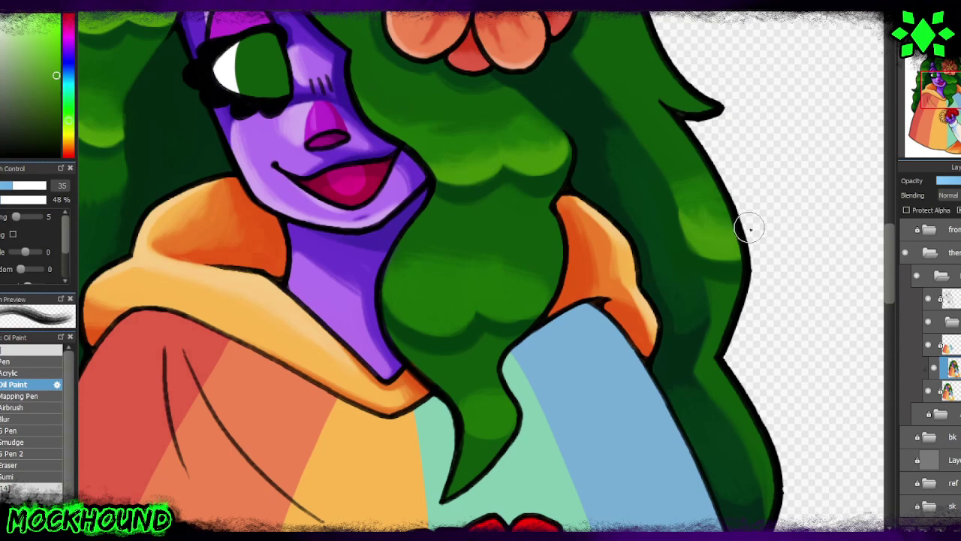
{"action": "mouse_move", "coordinate": [391, 315]}
{"action": "left_mouse_down"}
{"action": "mouse_move", "coordinate": [526, 308]}
{"action": "mouse_move", "coordinate": [522, 270]}
{"action": "mouse_move", "coordinate": [487, 290]}
{"action": "left_mouse_up"}
Step: With a smaller brush, add lighter then darker green shading near the hair tip
{"action": "left_click", "coordinate": [526, 307], "text": "alt"}
{"action": "left_click", "coordinate": [488, 289], "text": "alt"}
{"action": "left_click", "coordinate": [482, 427], "text": "alt"}
{"action": "left_click_drag", "start_coordinate": [472, 436], "coordinate": [474, 443]}
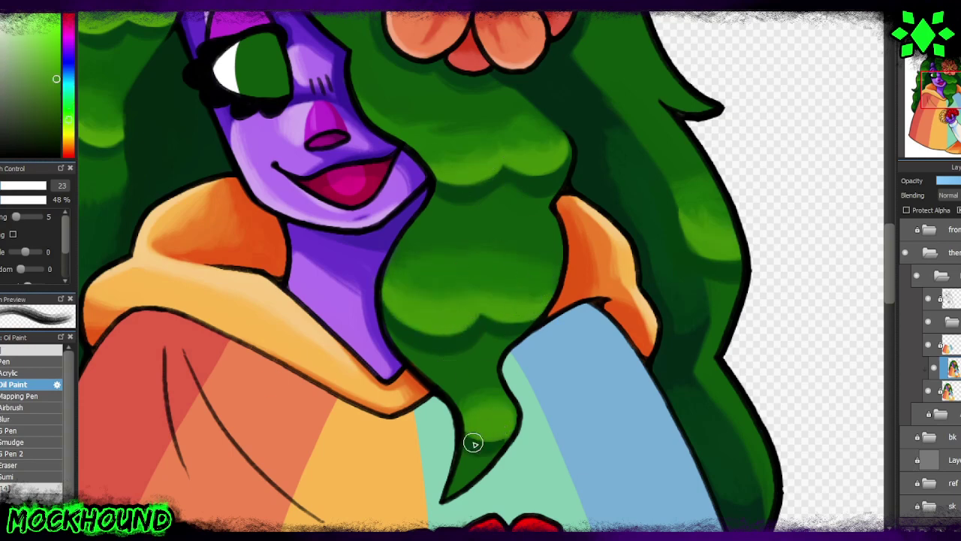
{"action": "left_click", "coordinate": [497, 398], "text": "alt"}
{"action": "left_click_drag", "start_coordinate": [466, 401], "coordinate": [477, 427]}
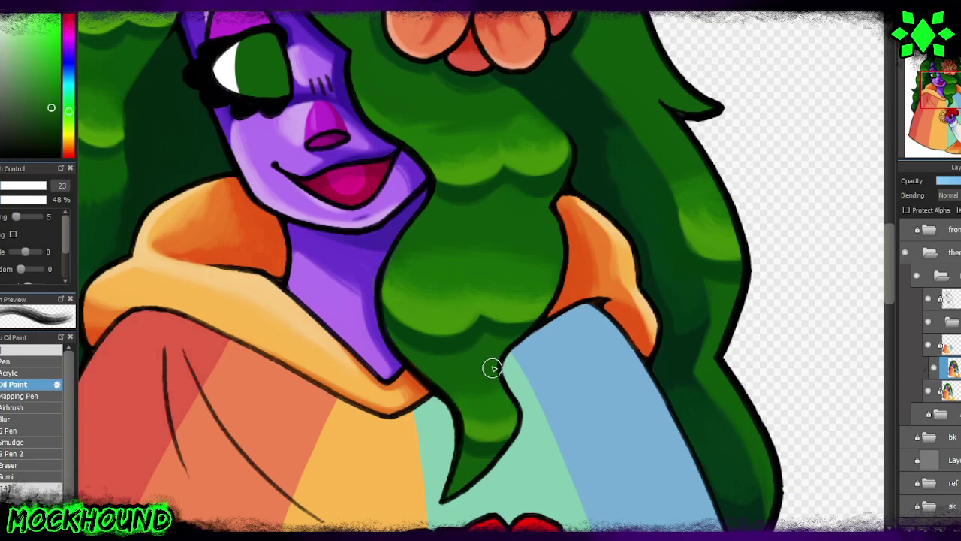
Step: Pan toward the blue sleeve and flowers and add a green stroke near the face edge
{"action": "left_click_drag", "start_coordinate": [404, 259], "coordinate": [238, 154]}
{"action": "left_click", "coordinate": [575, 340], "text": "alt"}
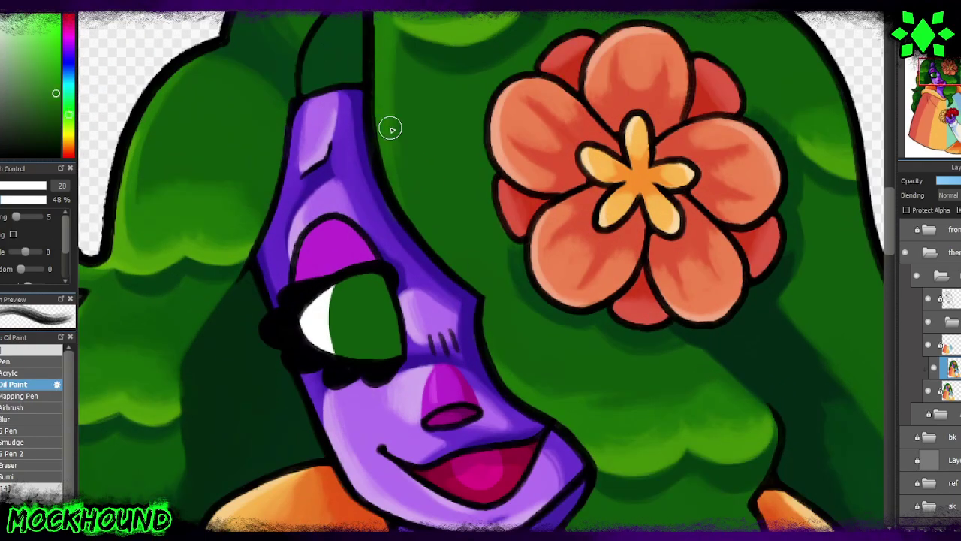
{"action": "left_click_drag", "start_coordinate": [390, 129], "coordinate": [495, 300]}
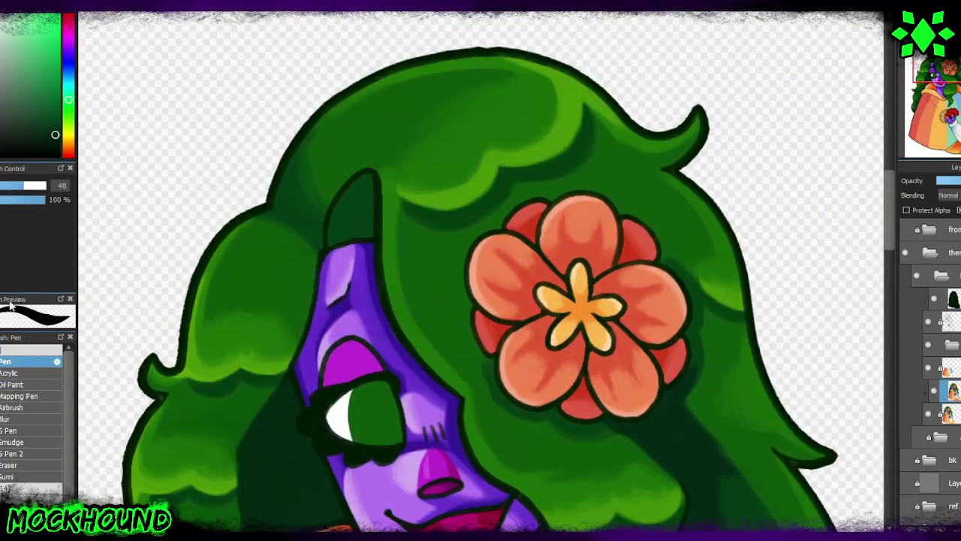
Step: With Oil Paint, shade the red and orange stripes near the folds and the yellow stripe with orange
{"action": "left_click", "coordinate": [15, 372]}
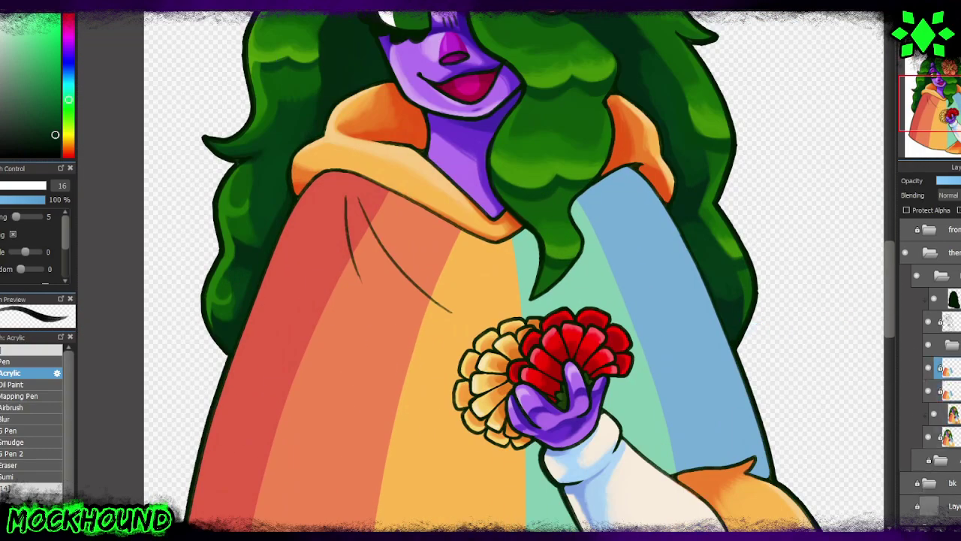
{"action": "left_click", "coordinate": [13, 384]}
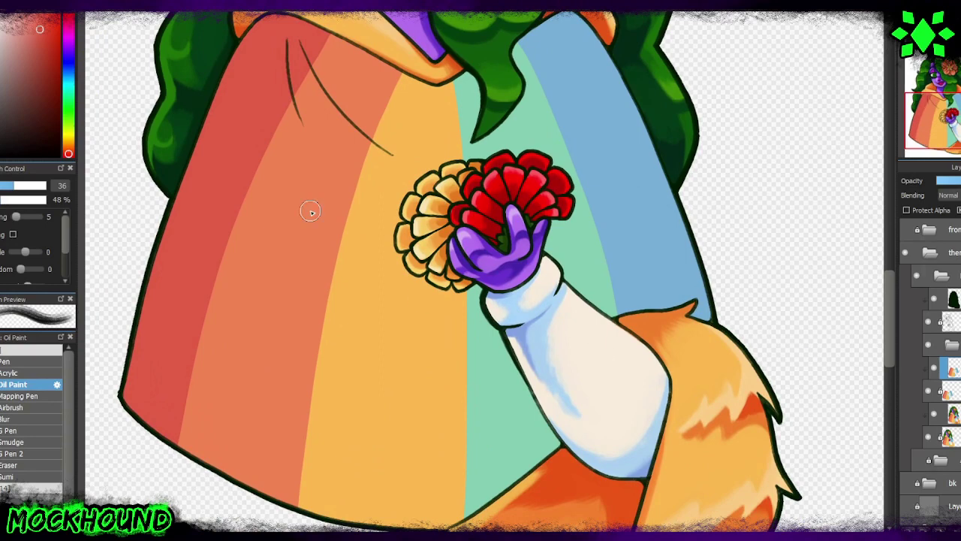
{"action": "mouse_move", "coordinate": [297, 94]}
{"action": "left_mouse_down"}
{"action": "mouse_move", "coordinate": [301, 45]}
{"action": "mouse_move", "coordinate": [323, 124]}
{"action": "mouse_move", "coordinate": [318, 112]}
{"action": "left_mouse_up"}
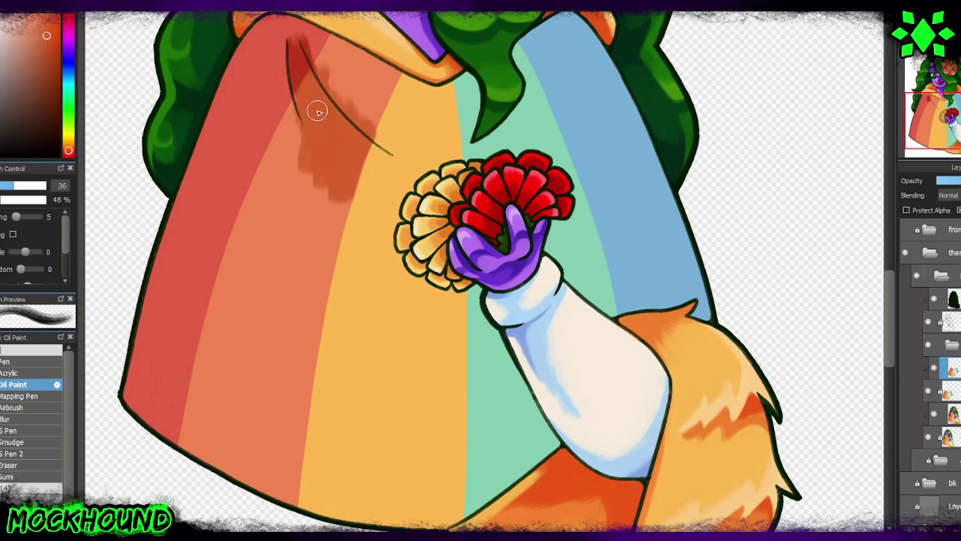
{"action": "left_click", "coordinate": [361, 143], "text": "alt"}
{"action": "left_click_drag", "start_coordinate": [359, 141], "coordinate": [443, 241]}
Step: Shade the green stripe with teal around the flowers, hand and arm, and the blue stripe with light blue
{"action": "left_click", "coordinate": [507, 126], "text": "alt"}
{"action": "mouse_move", "coordinate": [556, 143]}
{"action": "left_mouse_down"}
{"action": "mouse_move", "coordinate": [530, 159]}
{"action": "mouse_move", "coordinate": [473, 101]}
{"action": "left_mouse_up"}
{"action": "mouse_move", "coordinate": [518, 49]}
{"action": "left_mouse_down"}
{"action": "mouse_move", "coordinate": [556, 143]}
{"action": "mouse_move", "coordinate": [562, 237]}
{"action": "mouse_move", "coordinate": [485, 330]}
{"action": "mouse_move", "coordinate": [541, 466]}
{"action": "left_mouse_up"}
{"action": "left_click_drag", "start_coordinate": [470, 278], "coordinate": [472, 322]}
{"action": "left_click_drag", "start_coordinate": [536, 457], "coordinate": [526, 421]}
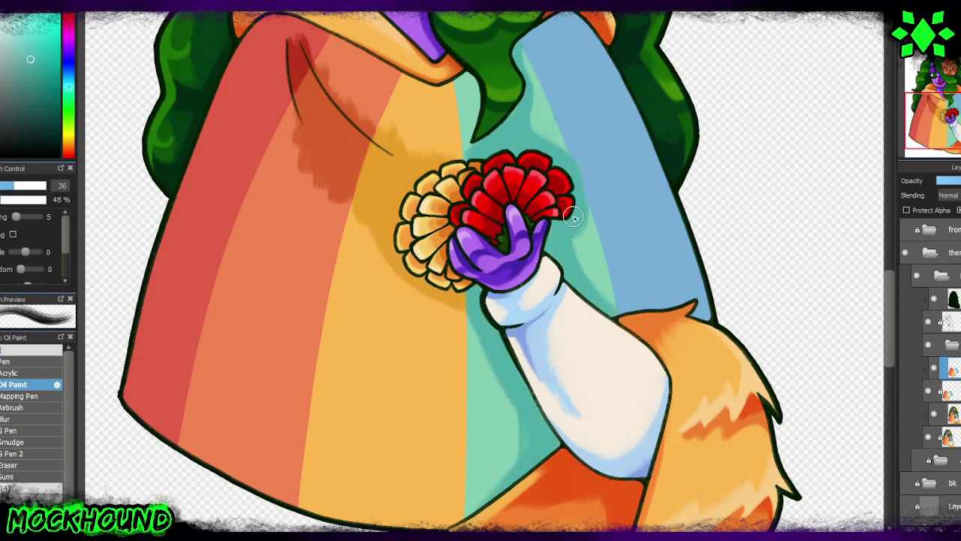
{"action": "left_click", "coordinate": [68, 77]}
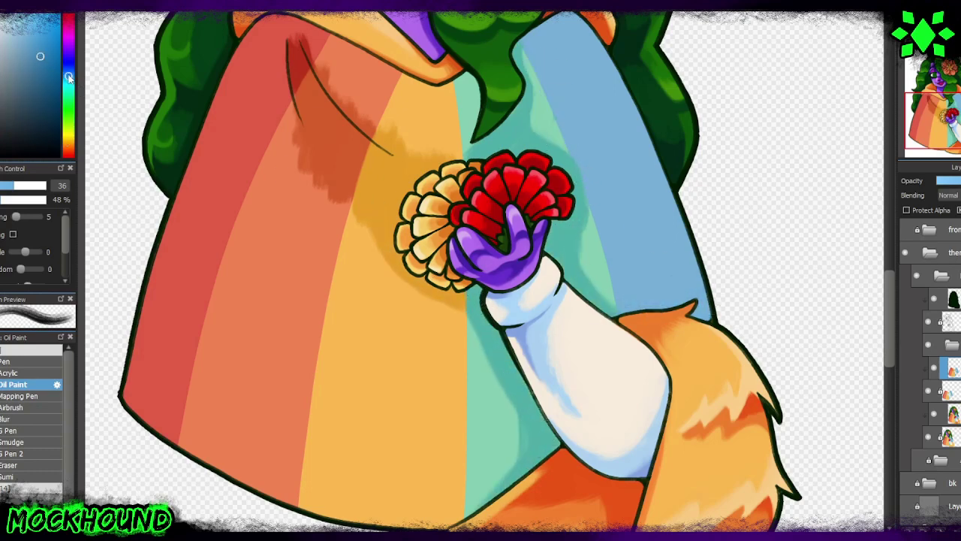
{"action": "left_click_drag", "start_coordinate": [69, 77], "coordinate": [68, 72]}
{"action": "left_click_drag", "start_coordinate": [620, 307], "coordinate": [714, 300]}
Step: Pick an orange shade and paint a pale highlight along the coat's fold crease
{"action": "scroll", "coordinate": [290, 128], "scroll_direction": "down", "scroll_amount": 2}
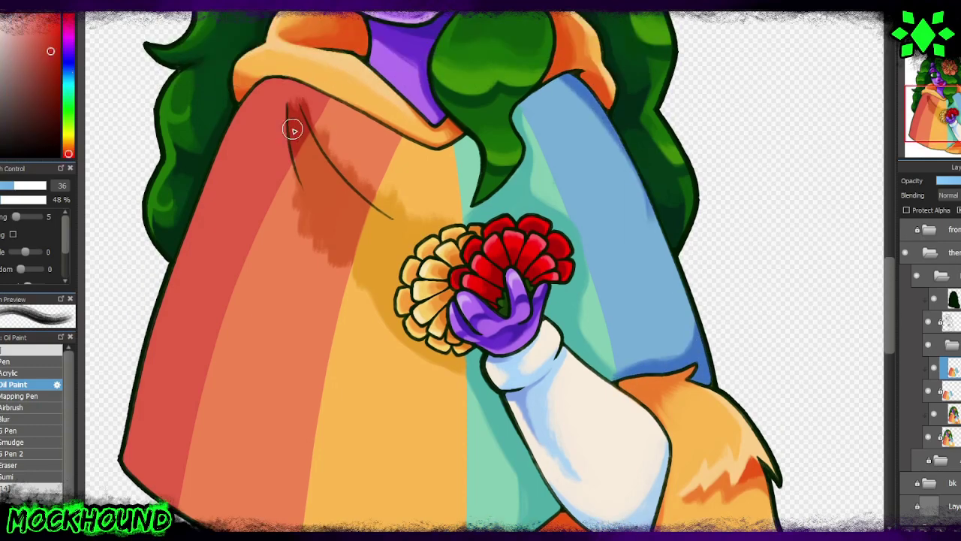
{"action": "scroll", "coordinate": [338, 128], "scroll_direction": "up", "scroll_amount": 2}
{"action": "scroll", "coordinate": [230, 208], "scroll_direction": "up", "scroll_amount": 2}
{"action": "left_click", "coordinate": [331, 280], "text": "alt"}
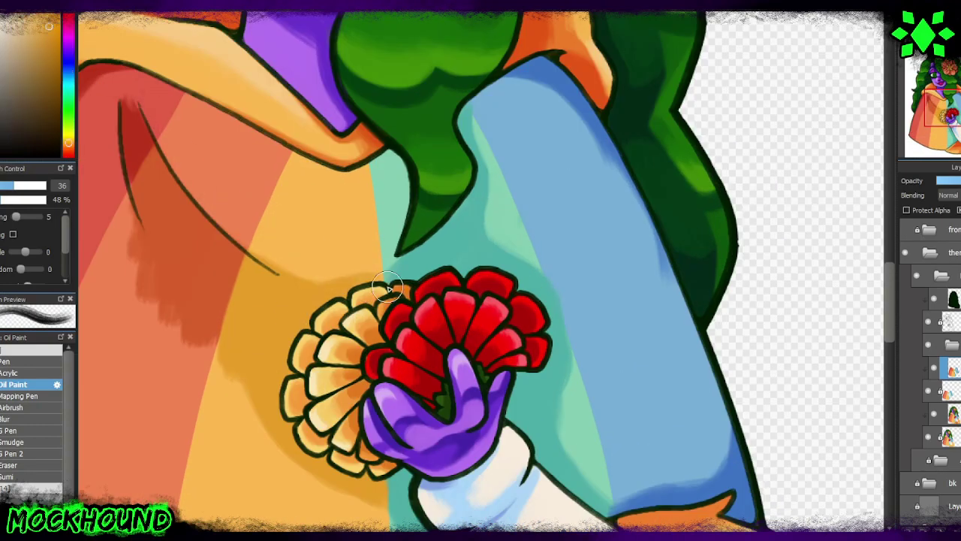
{"action": "scroll", "coordinate": [200, 294], "scroll_direction": "down", "scroll_amount": 2}
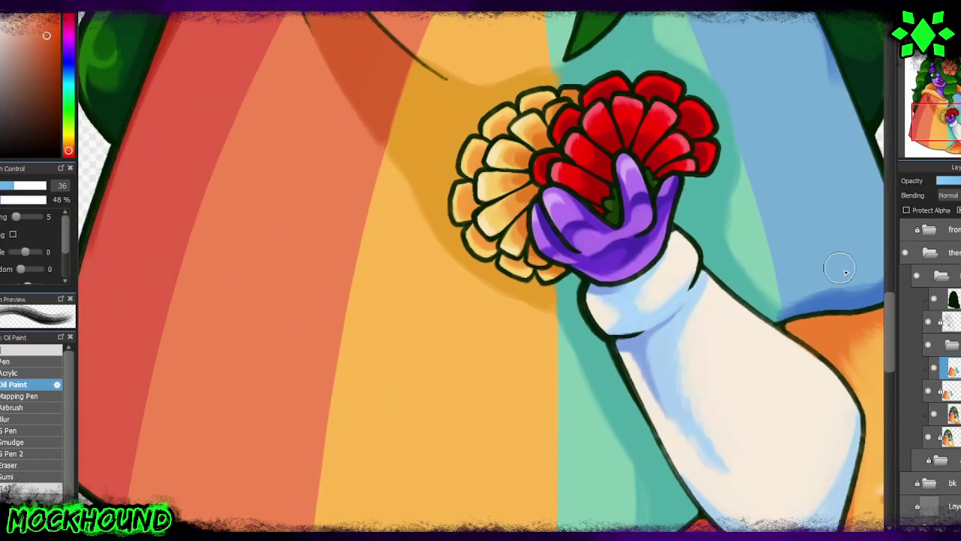
{"action": "scroll", "coordinate": [341, 121], "scroll_direction": "up", "scroll_amount": 2}
{"action": "left_click_drag", "start_coordinate": [421, 226], "coordinate": [340, 121]}
Step: Paint pale highlights along the upper coat fold, extending them past the fold end
{"action": "mouse_move", "coordinate": [375, 161]}
{"action": "left_mouse_down"}
{"action": "mouse_move", "coordinate": [321, 90]}
{"action": "mouse_move", "coordinate": [387, 176]}
{"action": "left_mouse_up"}
{"action": "left_click_drag", "start_coordinate": [315, 87], "coordinate": [391, 191]}
{"action": "left_click", "coordinate": [438, 223], "text": "alt"}
{"action": "left_click_drag", "start_coordinate": [420, 221], "coordinate": [438, 229]}
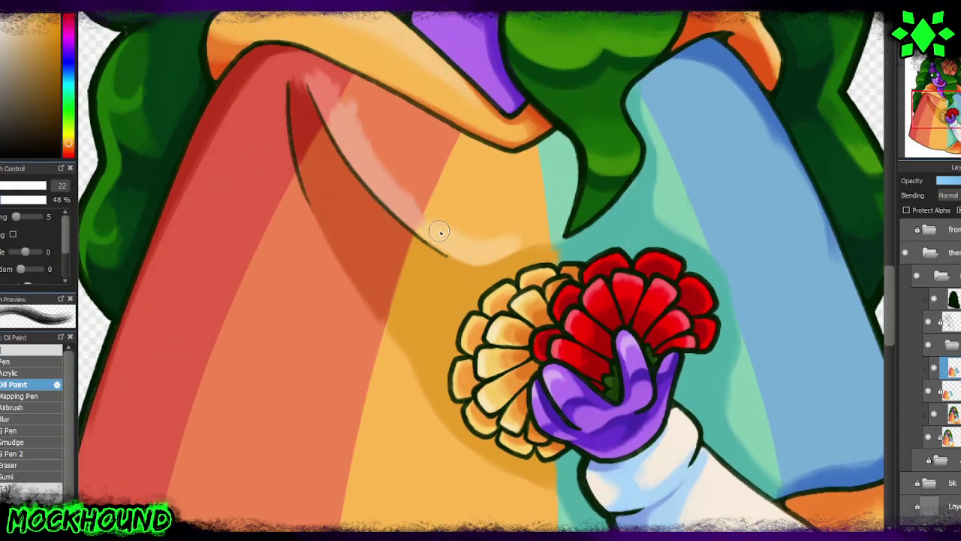
{"action": "left_click", "coordinate": [413, 214], "text": "alt"}
{"action": "mouse_move", "coordinate": [365, 108]}
{"action": "left_mouse_down"}
{"action": "mouse_move", "coordinate": [515, 232]}
{"action": "mouse_move", "coordinate": [229, 250]}
{"action": "left_mouse_up"}
Step: Paint light blue highlights along the blue sleeve
{"action": "left_click", "coordinate": [445, 172], "text": "alt"}
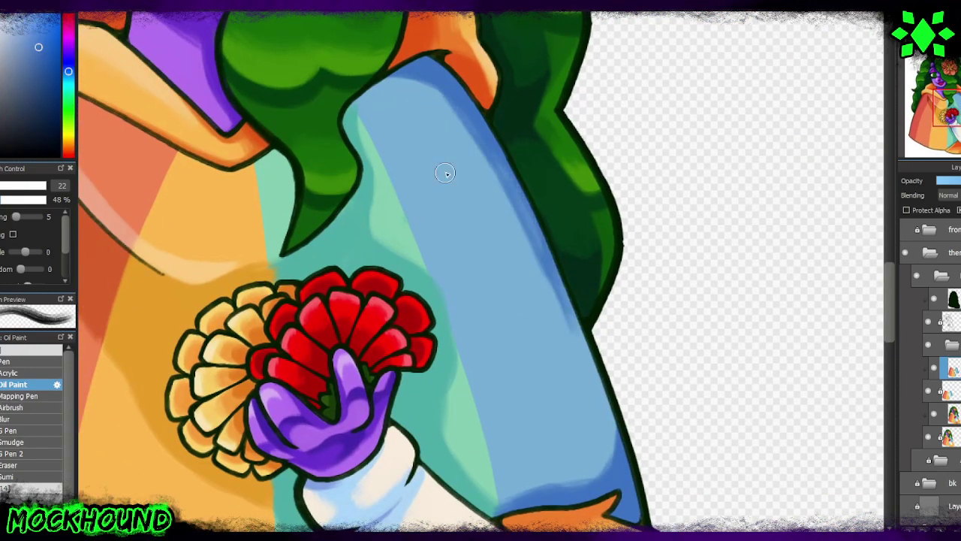
{"action": "left_click_drag", "start_coordinate": [410, 91], "coordinate": [578, 359]}
{"action": "left_click_drag", "start_coordinate": [379, 89], "coordinate": [575, 349]}
{"action": "key", "text": "ctrl+minus"}
{"action": "left_click_drag", "start_coordinate": [182, 179], "coordinate": [408, 82]}
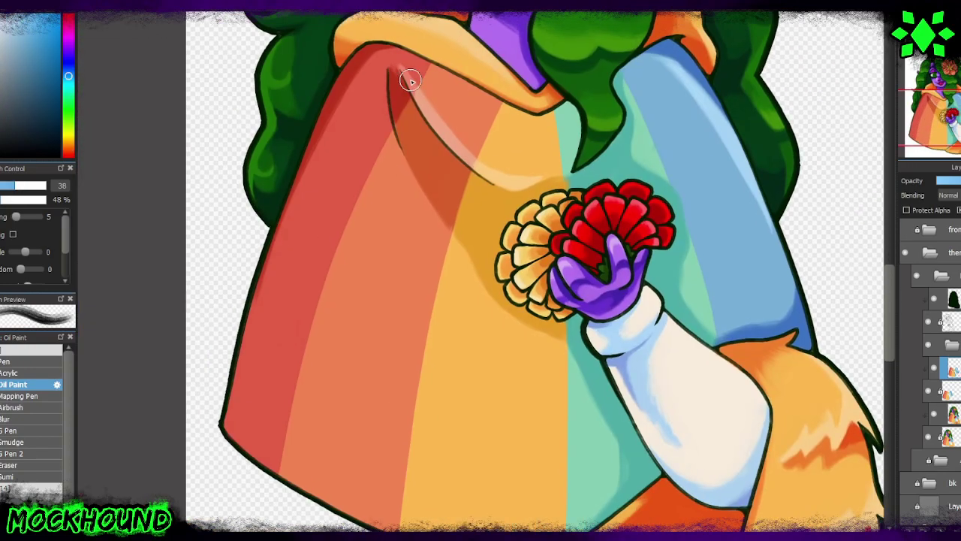
Step: Sample light teal from the coat and paint teal strokes along the sleeve edge
{"action": "left_click", "coordinate": [248, 298], "text": "alt"}
{"action": "left_click_drag", "start_coordinate": [258, 338], "coordinate": [258, 286]}
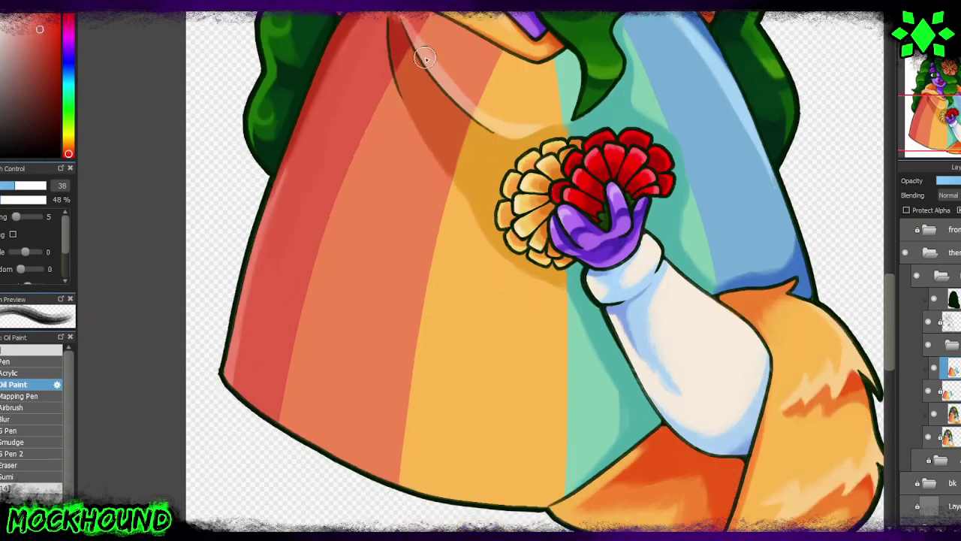
{"action": "left_click", "coordinate": [596, 344], "text": "alt"}
{"action": "left_click_drag", "start_coordinate": [596, 343], "coordinate": [616, 465]}
{"action": "left_click_drag", "start_coordinate": [601, 371], "coordinate": [620, 454]}
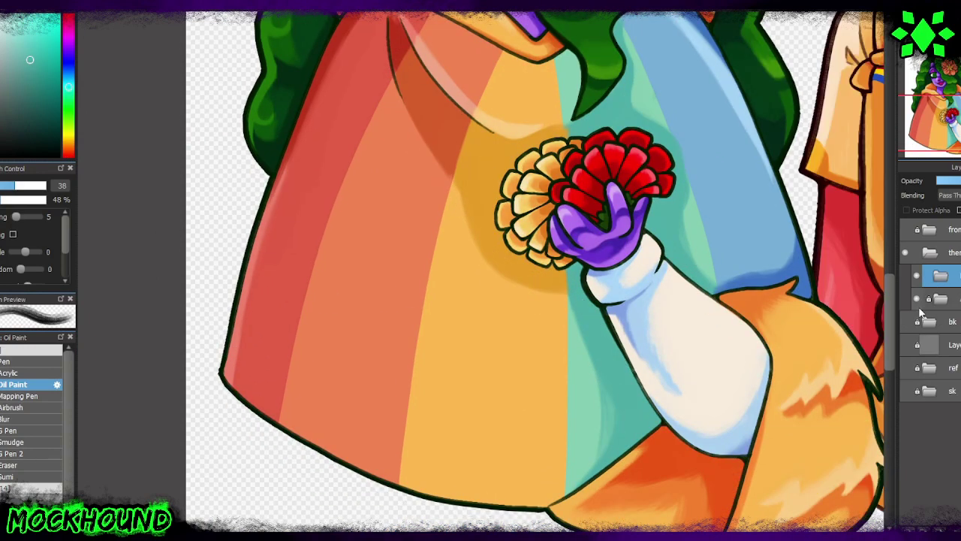
Step: Try a darker orange stroke and a teal stroke on the lower coat, undoing both
{"action": "left_click", "coordinate": [356, 342], "text": "alt"}
{"action": "mouse_move", "coordinate": [357, 342]}
{"action": "left_mouse_down"}
{"action": "mouse_move", "coordinate": [461, 354]}
{"action": "mouse_move", "coordinate": [521, 338]}
{"action": "left_mouse_up"}
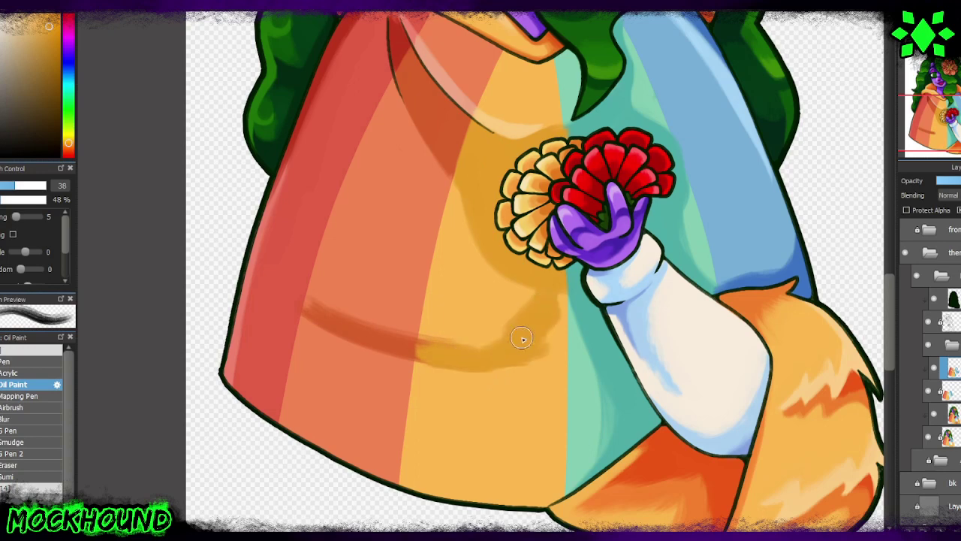
{"action": "key", "text": "ctrl+z"}
{"action": "left_click", "coordinate": [579, 353], "text": "alt"}
{"action": "left_click_drag", "start_coordinate": [556, 421], "coordinate": [608, 368]}
{"action": "key", "text": "ctrl+z"}
Step: Paint dark ochre and dark orange shading across the lower coat
{"action": "left_click_drag", "start_coordinate": [556, 383], "coordinate": [515, 408]}
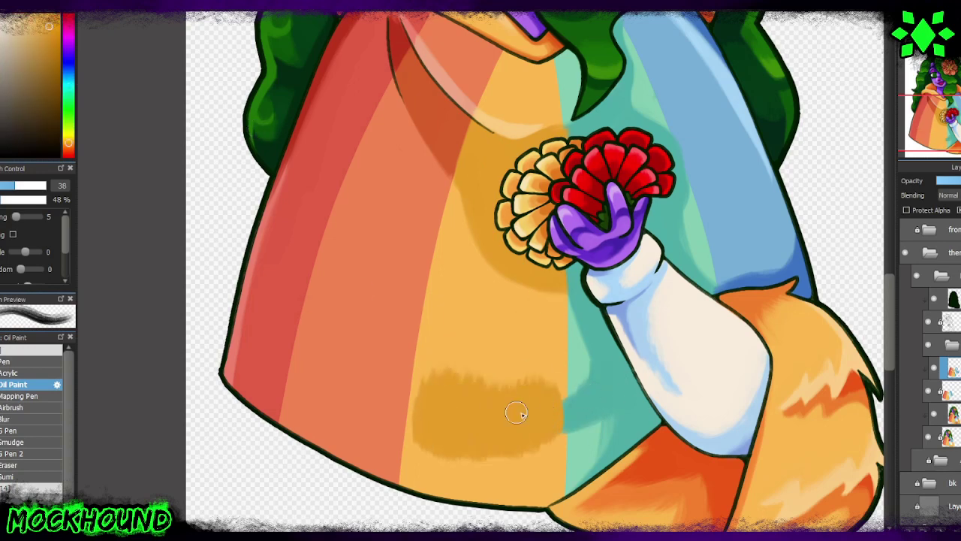
{"action": "left_click", "coordinate": [393, 423], "text": "alt"}
{"action": "left_click_drag", "start_coordinate": [392, 423], "coordinate": [568, 403]}
{"action": "left_click", "coordinate": [451, 405], "text": "alt"}
{"action": "left_click", "coordinate": [579, 436], "text": "alt"}
Step: Smooth the lower coat shading into a band and add a pale lower-left stroke
{"action": "key", "text": "ctrl+z"}
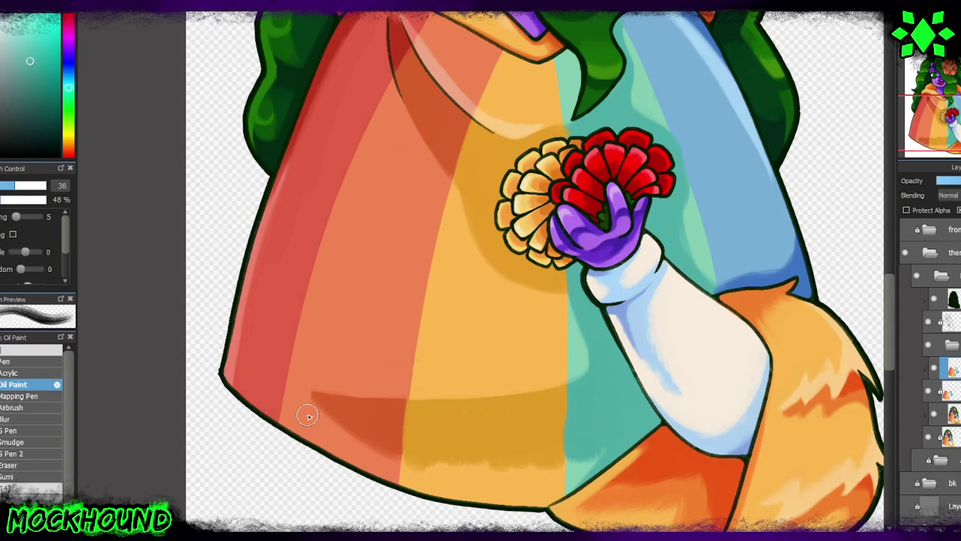
{"action": "left_click_drag", "start_coordinate": [311, 413], "coordinate": [543, 427]}
{"action": "left_click", "coordinate": [543, 427], "text": "alt"}
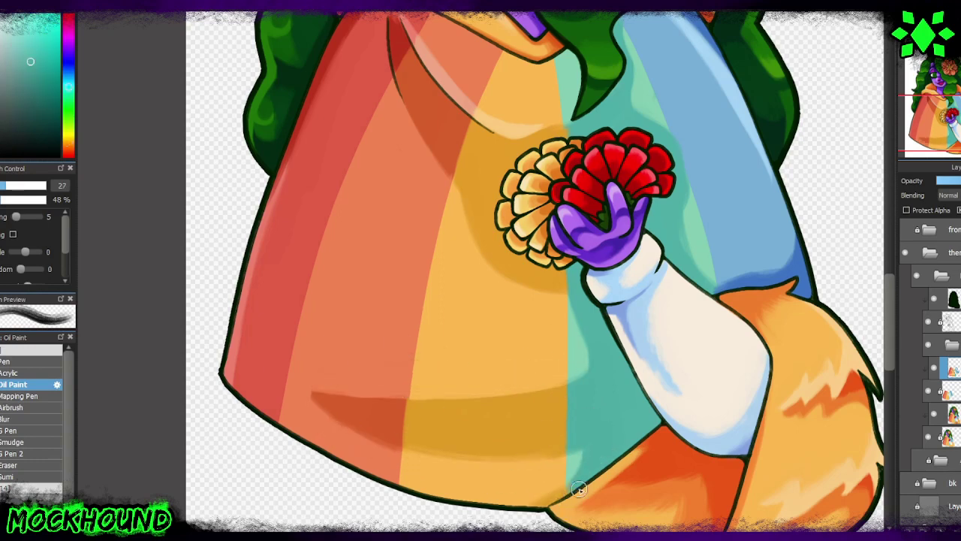
{"action": "left_click_drag", "start_coordinate": [294, 386], "coordinate": [515, 396]}
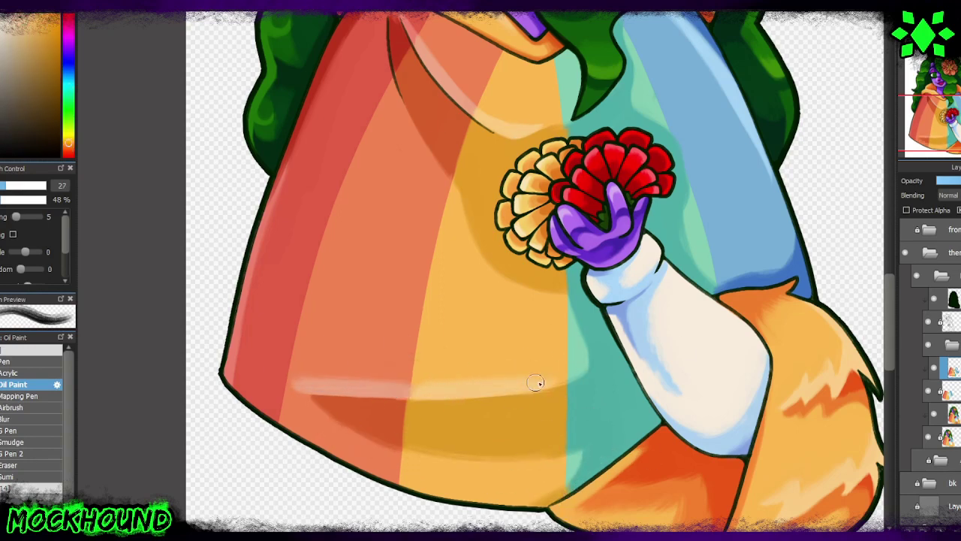
Step: Fit the illustration to the window and sample teal, orange and yellow-orange from the coat stripes
{"action": "key", "text": "ctrl+0"}
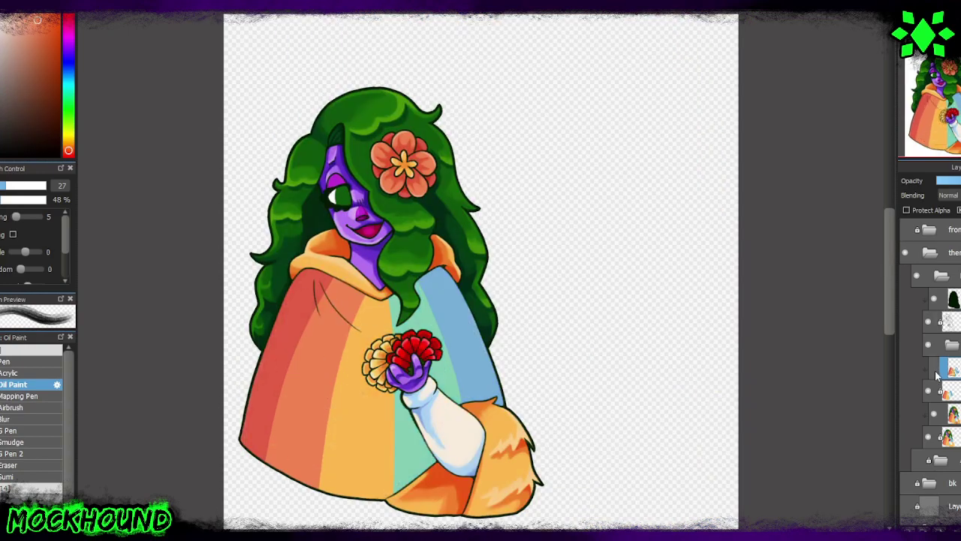
{"action": "scroll", "coordinate": [603, 378], "scroll_direction": "up", "scroll_amount": 2}
{"action": "scroll", "coordinate": [569, 382], "scroll_direction": "up", "scroll_amount": 2}
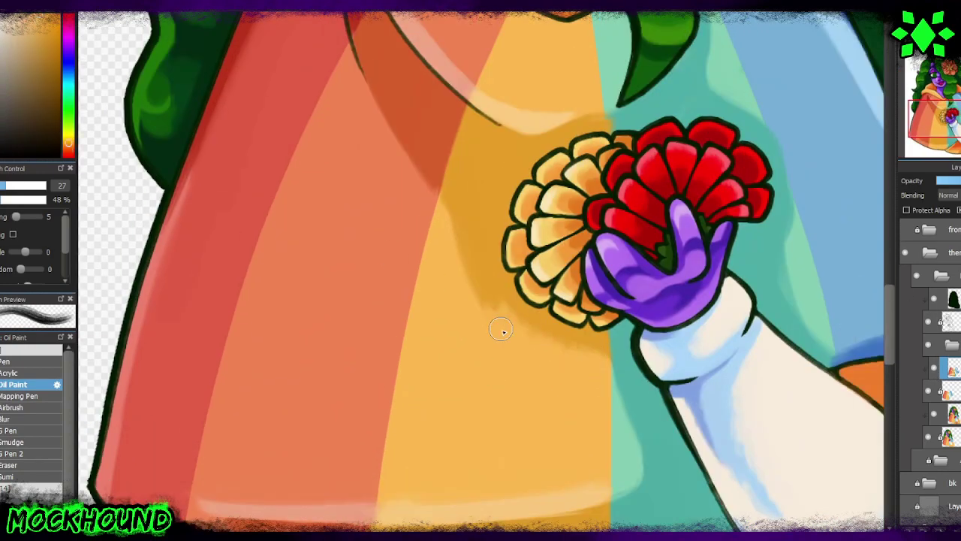
{"action": "left_click", "coordinate": [627, 125], "text": "alt"}
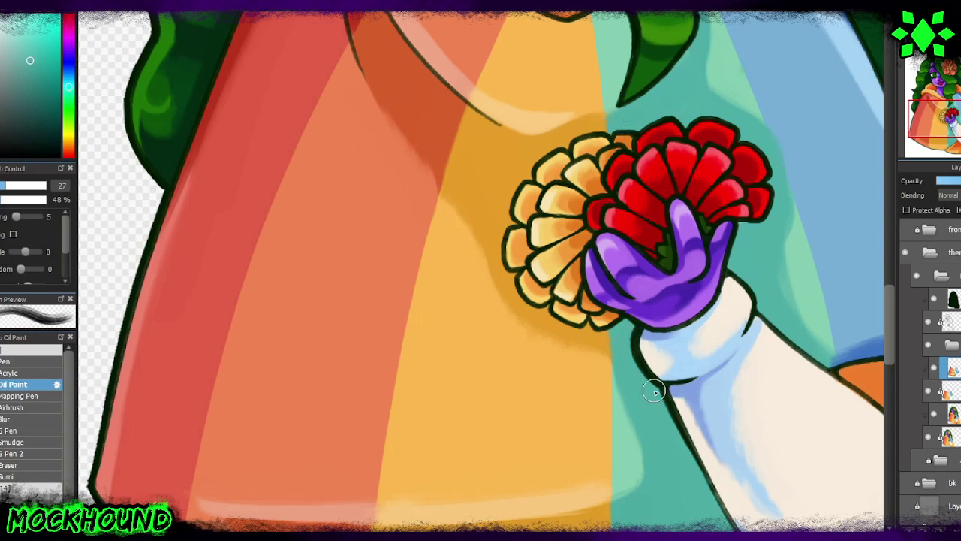
{"action": "left_click", "coordinate": [457, 322], "text": "alt"}
{"action": "left_click", "coordinate": [449, 217], "text": "alt"}
{"action": "left_click", "coordinate": [436, 156], "text": "alt"}
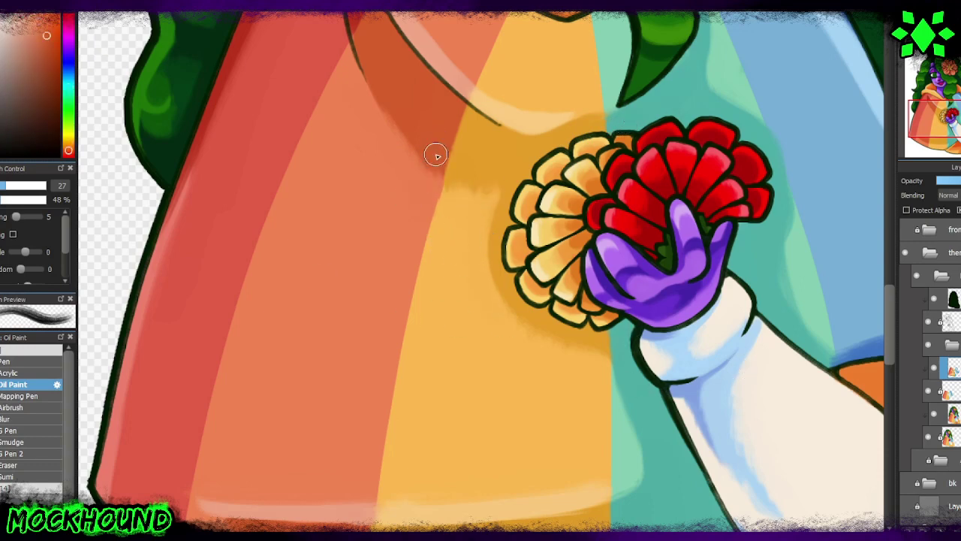
{"action": "left_click", "coordinate": [418, 133], "text": "alt"}
{"action": "left_click", "coordinate": [510, 167], "text": "alt"}
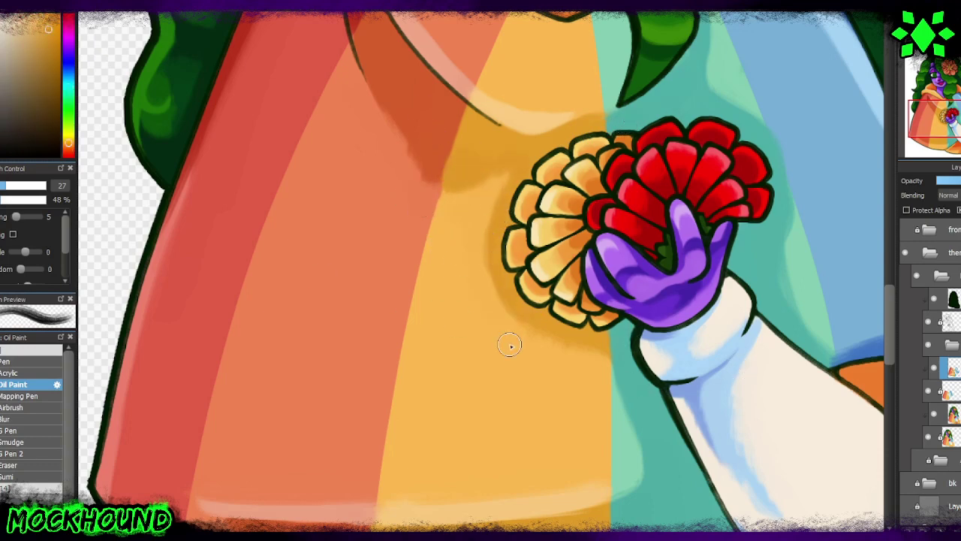
{"action": "key", "text": "ctrl+0"}
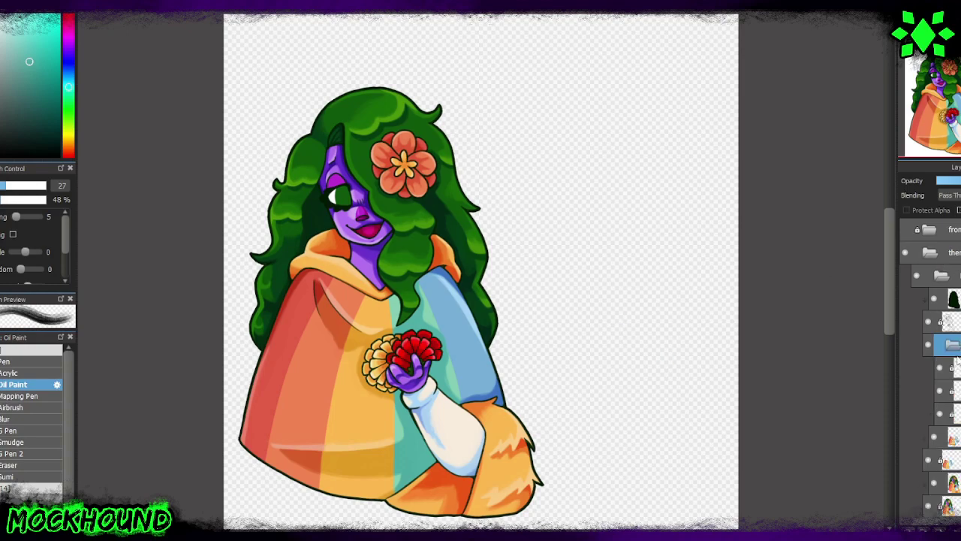
Step: Ink bold, solid black lashes around the green eye with the Pen
{"action": "scroll", "coordinate": [296, 170], "scroll_direction": "up", "scroll_amount": 5}
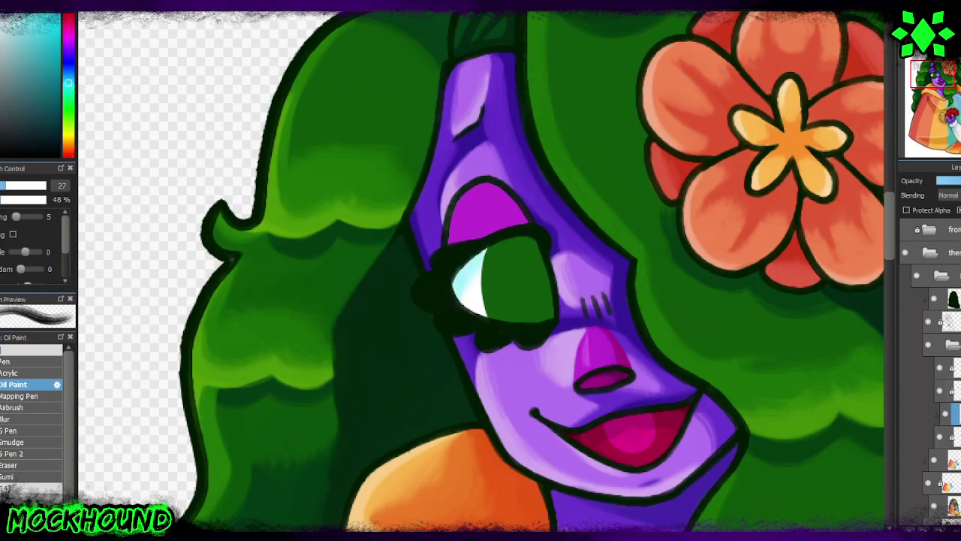
{"action": "left_click", "coordinate": [427, 251], "text": "alt"}
{"action": "scroll", "coordinate": [440, 243], "scroll_direction": "up", "scroll_amount": 2}
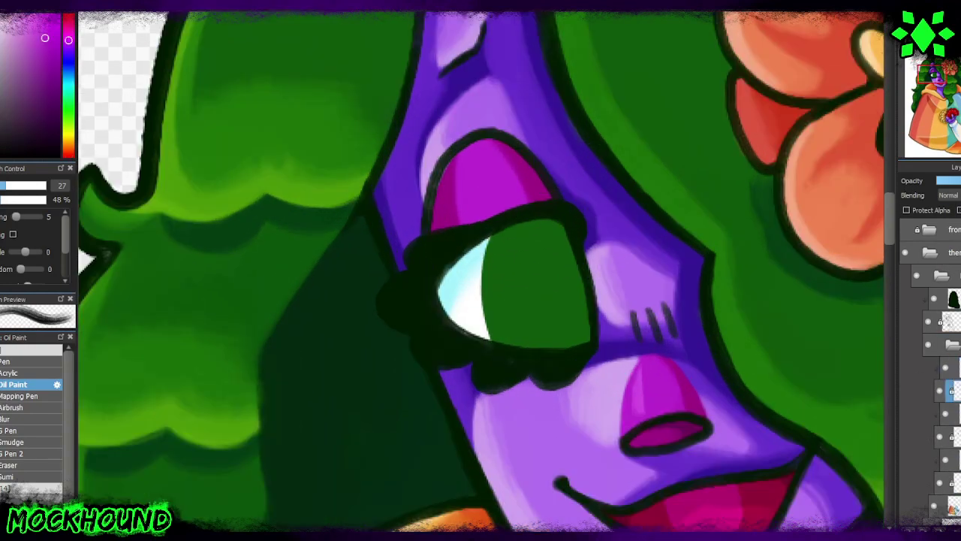
{"action": "left_click", "coordinate": [15, 361]}
{"action": "left_click_drag", "start_coordinate": [454, 206], "coordinate": [526, 217]}
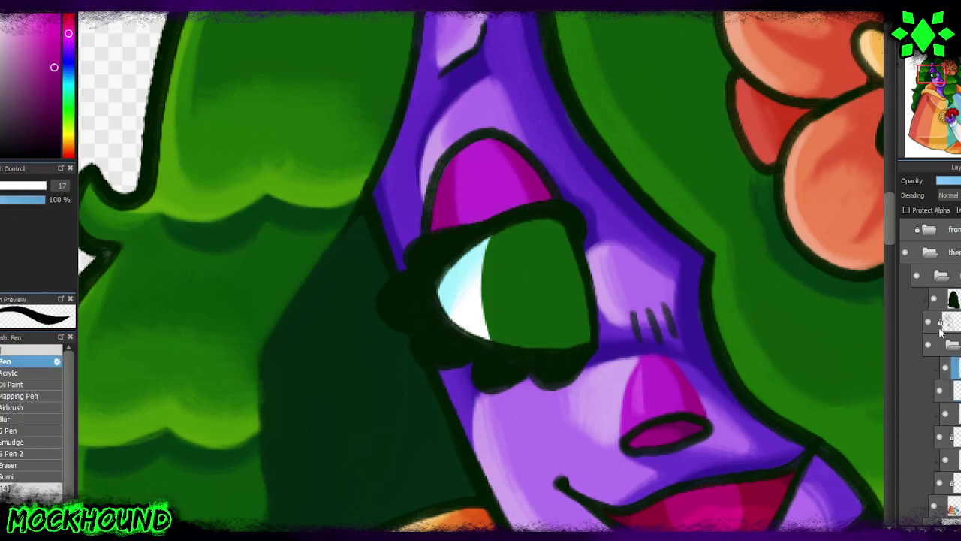
{"action": "left_click_drag", "start_coordinate": [542, 308], "coordinate": [440, 343]}
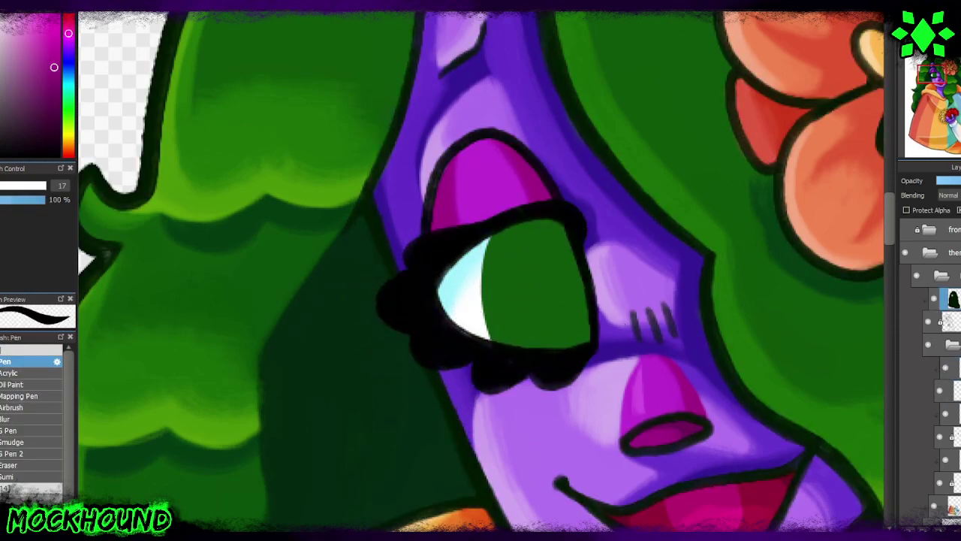
Step: Paint pink shading across the eyelid with the Acrylic brush
{"action": "key", "text": "b"}
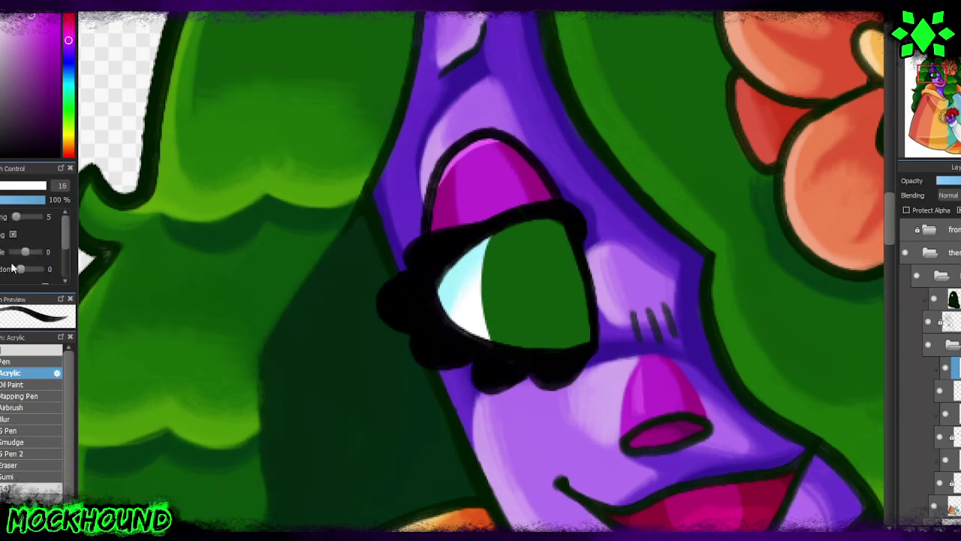
{"action": "left_click_drag", "start_coordinate": [455, 207], "coordinate": [494, 191]}
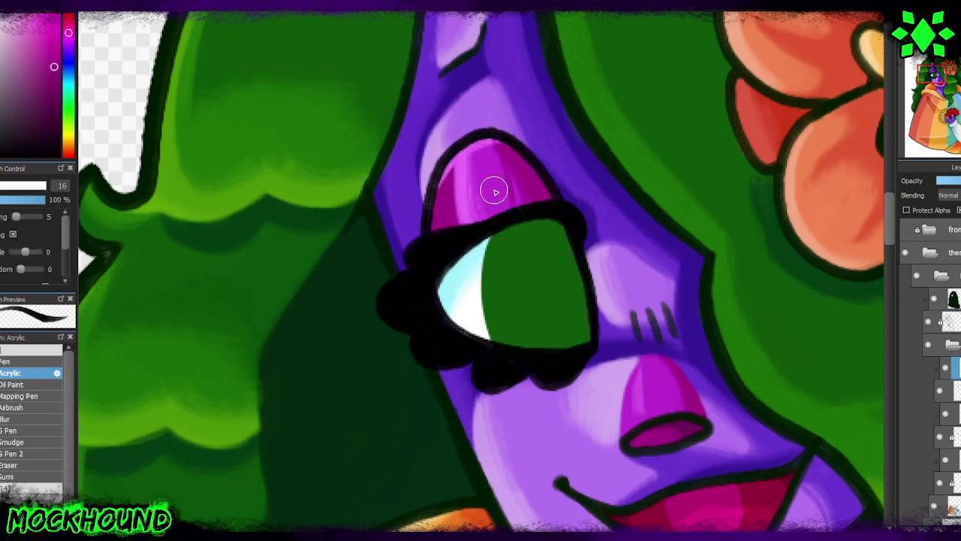
{"action": "scroll", "coordinate": [616, 515], "scroll_direction": "down", "scroll_amount": 2}
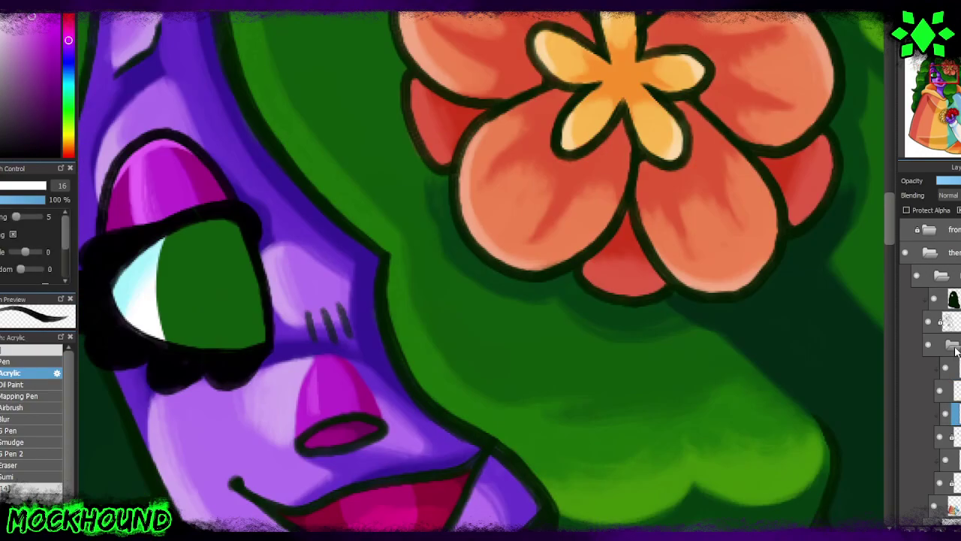
{"action": "scroll", "coordinate": [766, 507], "scroll_direction": "up", "scroll_amount": 2}
Step: Shade the green iris with Oil Paint: lighter at the bottom, darker top and right
{"action": "key", "text": "b"}
{"action": "left_click_drag", "start_coordinate": [342, 342], "coordinate": [421, 330]}
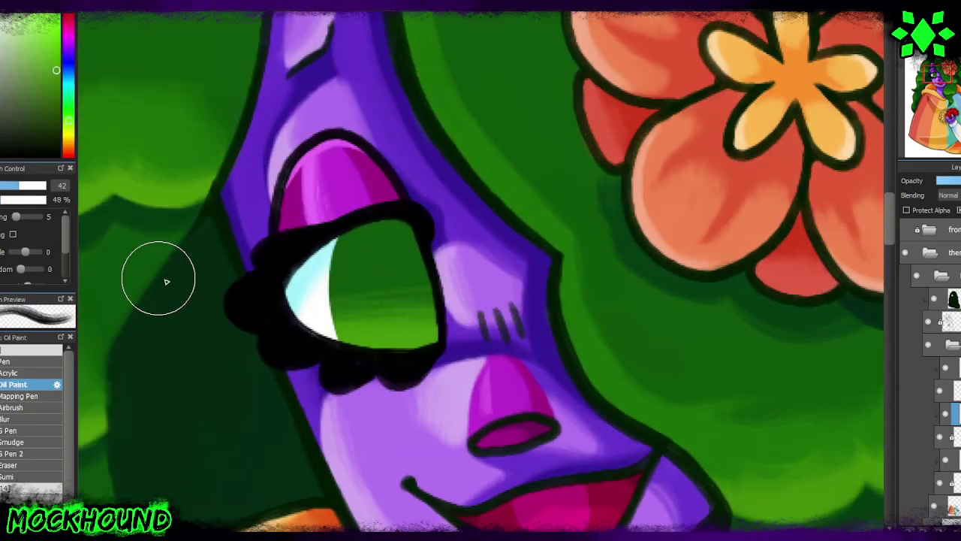
{"action": "left_click_drag", "start_coordinate": [353, 241], "coordinate": [420, 300]}
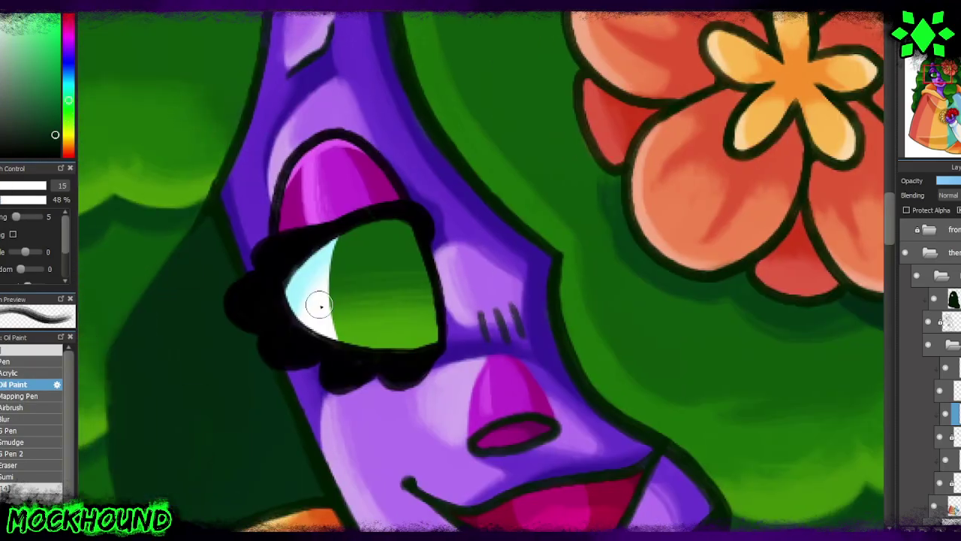
{"action": "left_click_drag", "start_coordinate": [334, 341], "coordinate": [333, 280]}
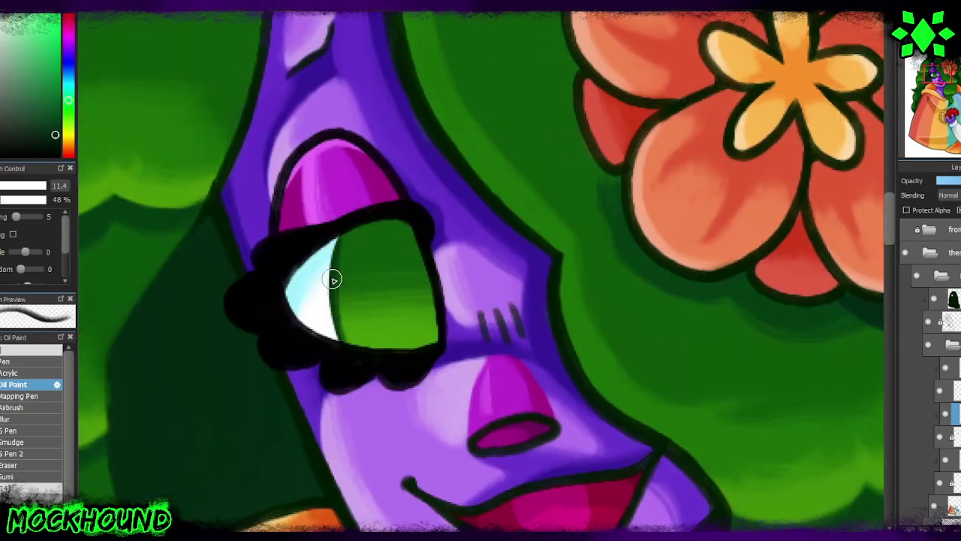
{"action": "left_click_drag", "start_coordinate": [393, 218], "coordinate": [410, 285]}
{"action": "mouse_move", "coordinate": [428, 248]}
{"action": "left_mouse_down"}
{"action": "mouse_move", "coordinate": [356, 278]}
{"action": "mouse_move", "coordinate": [353, 323]}
{"action": "mouse_move", "coordinate": [375, 330]}
{"action": "left_mouse_up"}
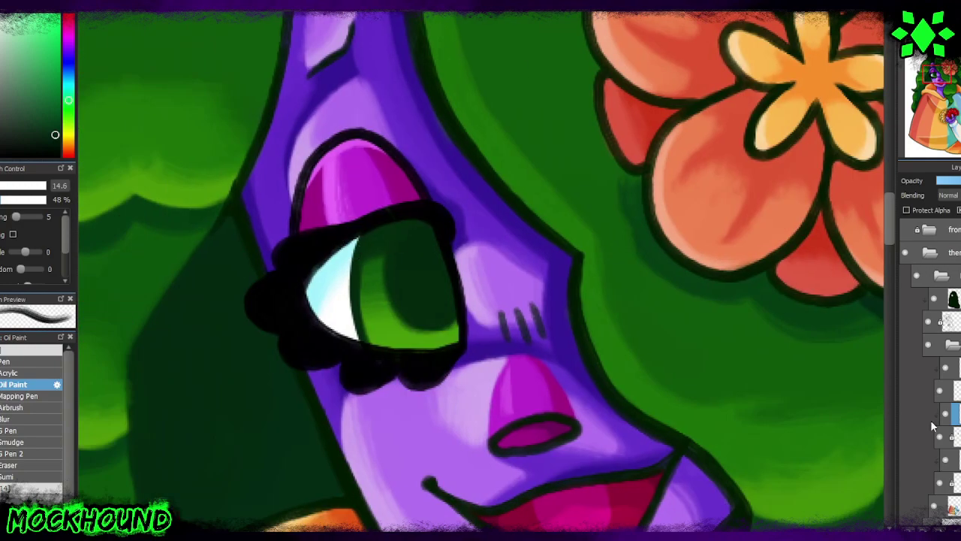
Step: Add a large white iris highlight and a small white catchlight dot with the Pen
{"action": "left_click", "coordinate": [950, 367]}
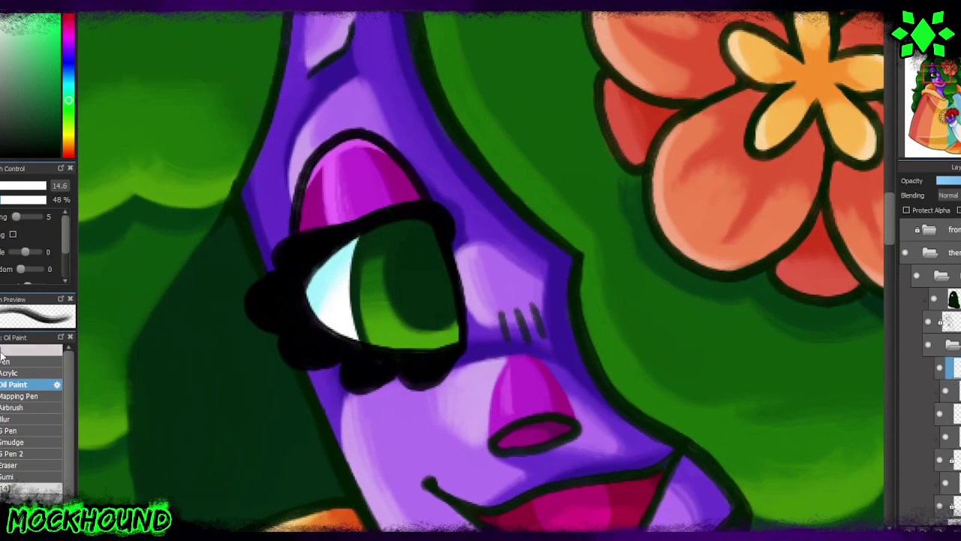
{"action": "left_click", "coordinate": [15, 361]}
{"action": "left_click", "coordinate": [371, 322]}
{"action": "left_click_drag", "start_coordinate": [411, 234], "coordinate": [419, 254]}
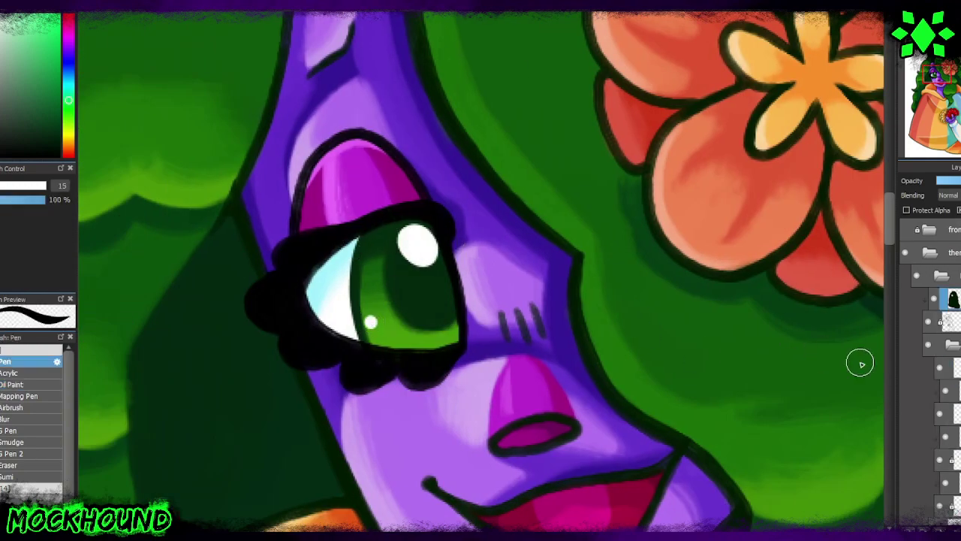
{"action": "left_click", "coordinate": [948, 344]}
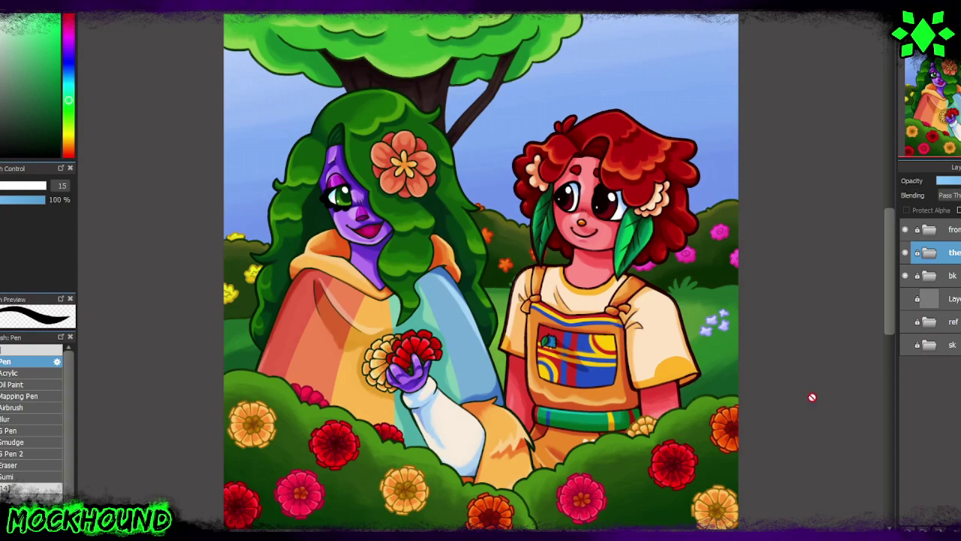
Step: Add a new layer and try an airbrushed dark blue edge vignette, then undo it
{"action": "left_click", "coordinate": [931, 229]}
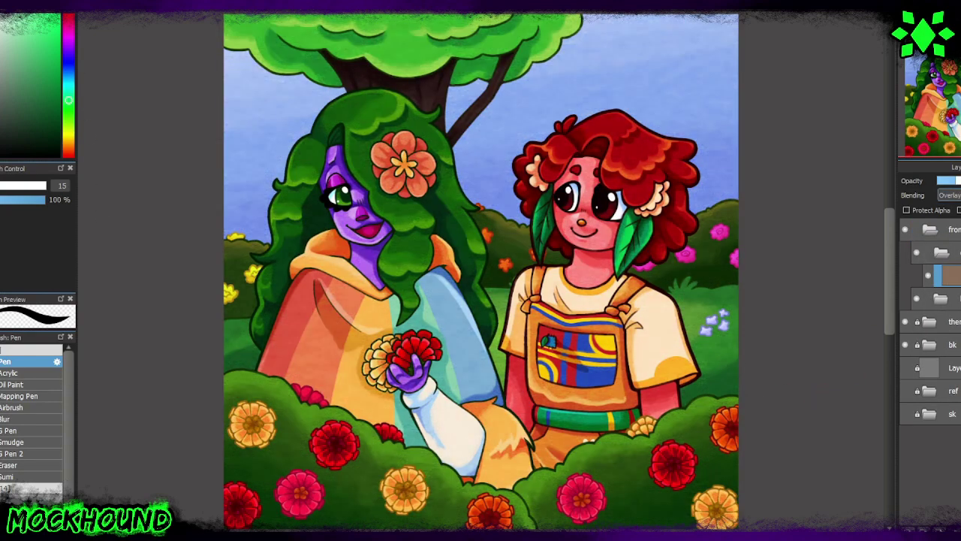
{"action": "scroll", "coordinate": [481, 270], "scroll_direction": "down", "scroll_amount": 3}
{"action": "left_click", "coordinate": [15, 407]}
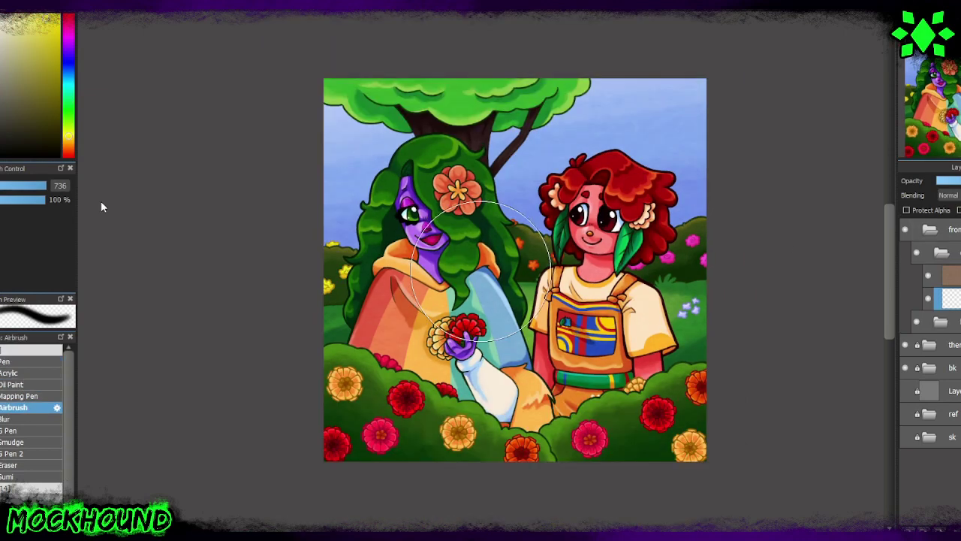
{"action": "left_click_drag", "start_coordinate": [661, 113], "coordinate": [434, 65]}
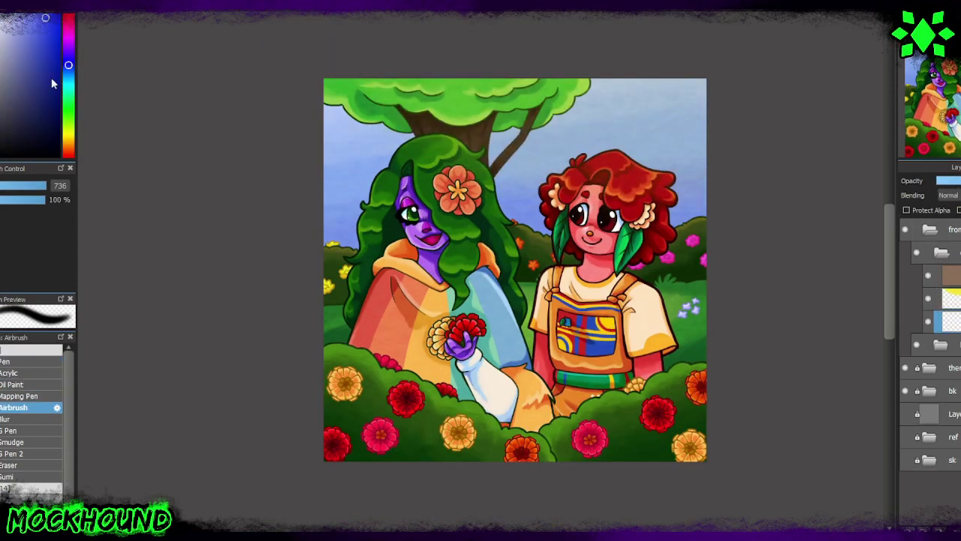
{"action": "left_click", "coordinate": [55, 117]}
{"action": "key", "text": "ctrl+z"}
{"action": "mouse_move", "coordinate": [275, 418]}
{"action": "left_mouse_down"}
{"action": "mouse_move", "coordinate": [280, 215]}
{"action": "mouse_move", "coordinate": [325, 413]}
{"action": "left_mouse_up"}
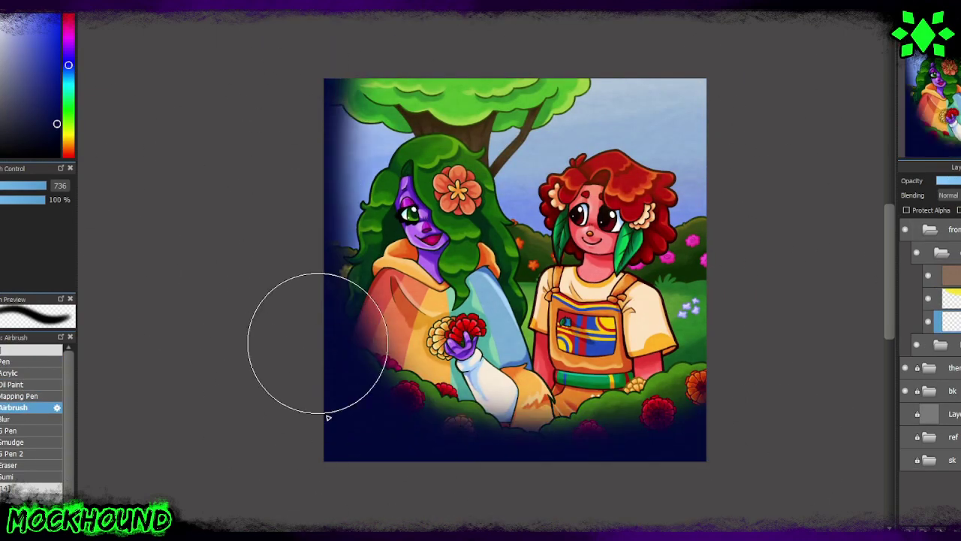
{"action": "key", "text": "ctrl+z"}
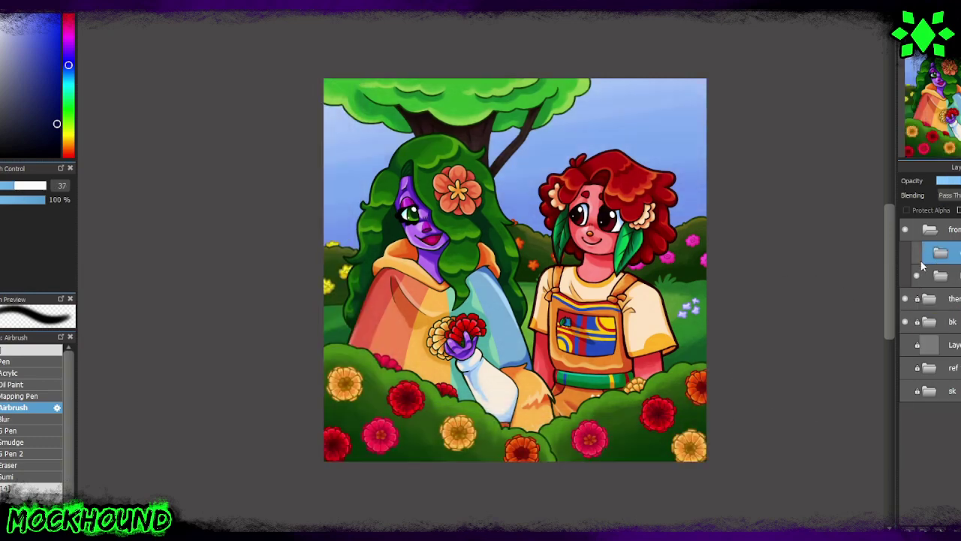
Step: Collapse the front folders to reveal the over and bush groups, and paste the link text
{"action": "left_click", "coordinate": [941, 252]}
{"action": "left_click", "coordinate": [929, 229]}
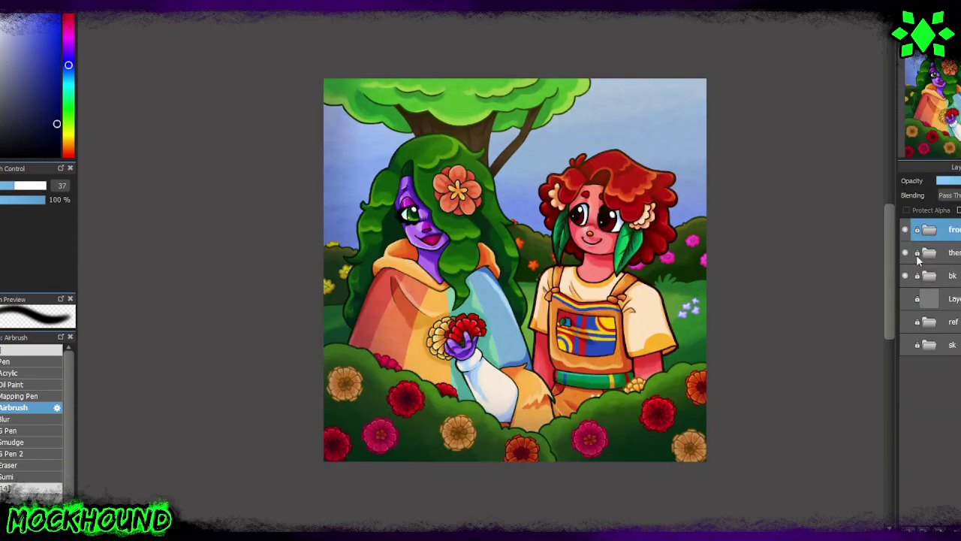
{"action": "left_click", "coordinate": [930, 229]}
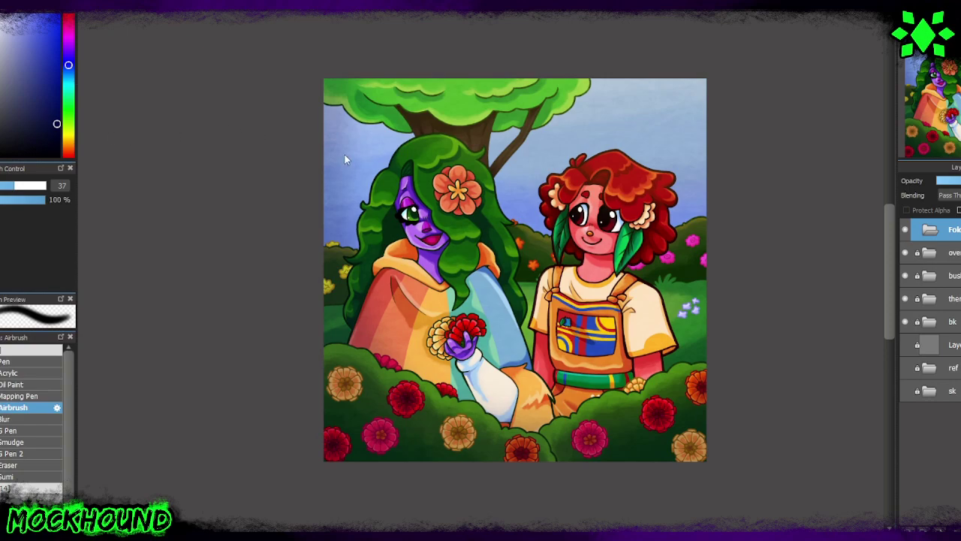
{"action": "key", "text": "ctrl+v"}
{"action": "key", "text": "ctrl+t"}
Step: Shrink, tilt and move the link text into the hair, then position the small emblem
{"action": "mouse_move", "coordinate": [608, 258]}
{"action": "left_mouse_down"}
{"action": "mouse_move", "coordinate": [440, 225]}
{"action": "mouse_move", "coordinate": [350, 192]}
{"action": "left_mouse_up"}
{"action": "scroll", "coordinate": [330, 267], "scroll_direction": "up", "scroll_amount": 5}
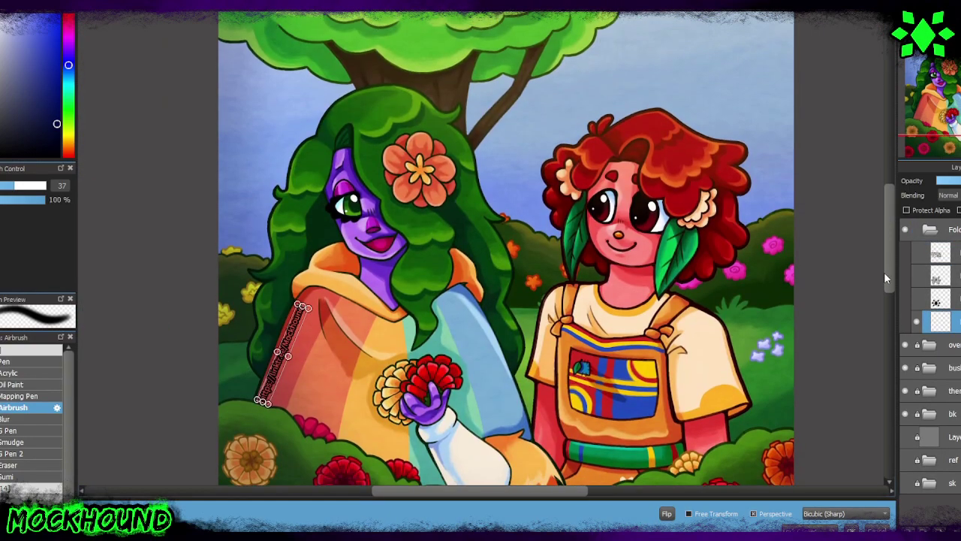
{"action": "left_click_drag", "start_coordinate": [330, 267], "coordinate": [330, 128]}
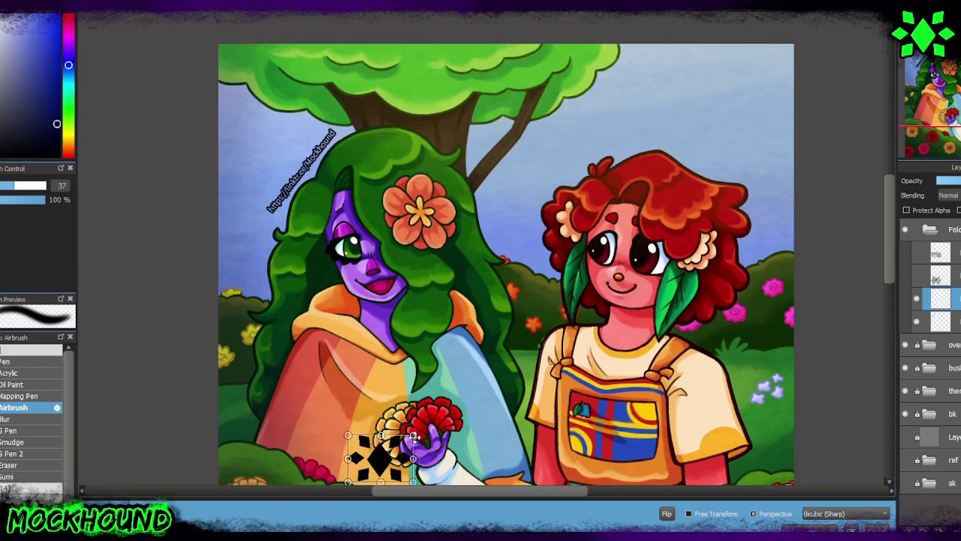
{"action": "scroll", "coordinate": [266, 380], "scroll_direction": "up", "scroll_amount": 3}
{"action": "scroll", "coordinate": [267, 379], "scroll_direction": "down", "scroll_amount": 2}
{"action": "left_click_drag", "start_coordinate": [266, 271], "coordinate": [750, 285]}
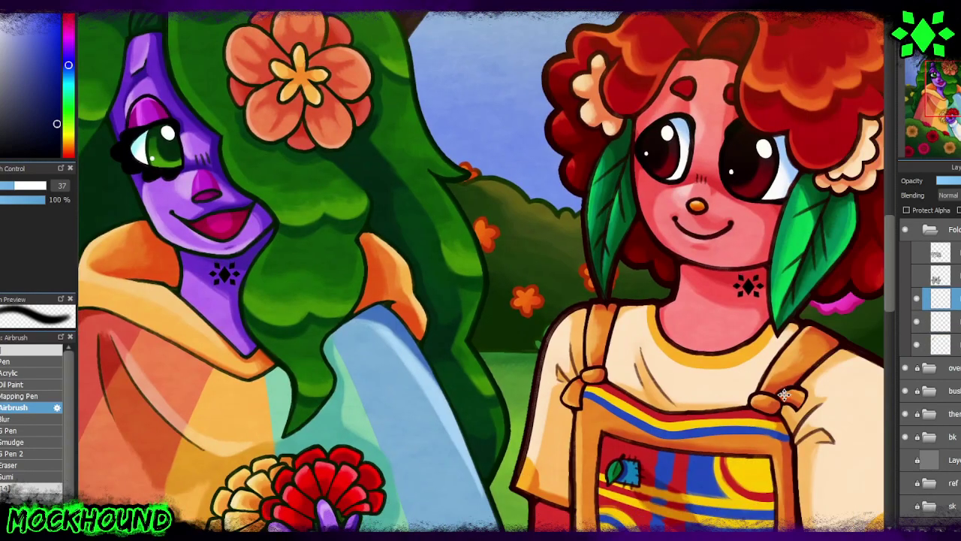
{"action": "scroll", "coordinate": [835, 151], "scroll_direction": "down", "scroll_amount": 3}
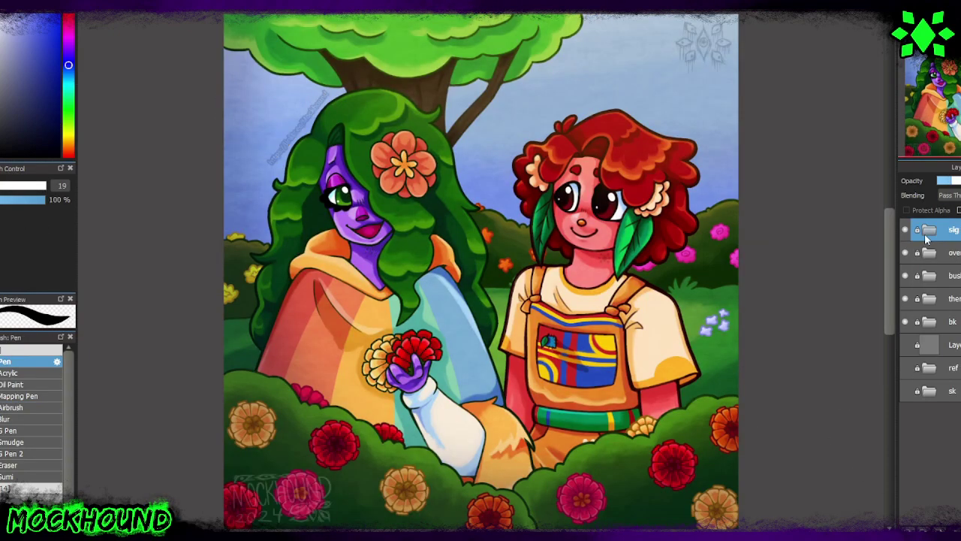
Step: On a sig-folder layer, airbrush a yellow glow over the green-haired character and blue lower-left darkening
{"action": "left_click", "coordinate": [928, 231]}
{"action": "left_click", "coordinate": [931, 301]}
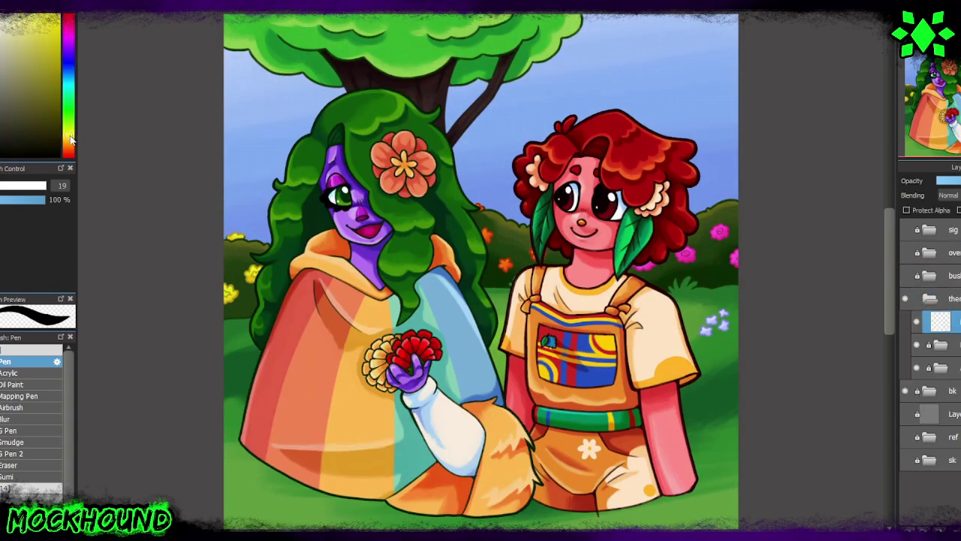
{"action": "left_click_drag", "start_coordinate": [323, 86], "coordinate": [495, 390]}
{"action": "left_click_drag", "start_coordinate": [526, 518], "coordinate": [307, 107]}
{"action": "left_click_drag", "start_coordinate": [255, 173], "coordinate": [494, 392]}
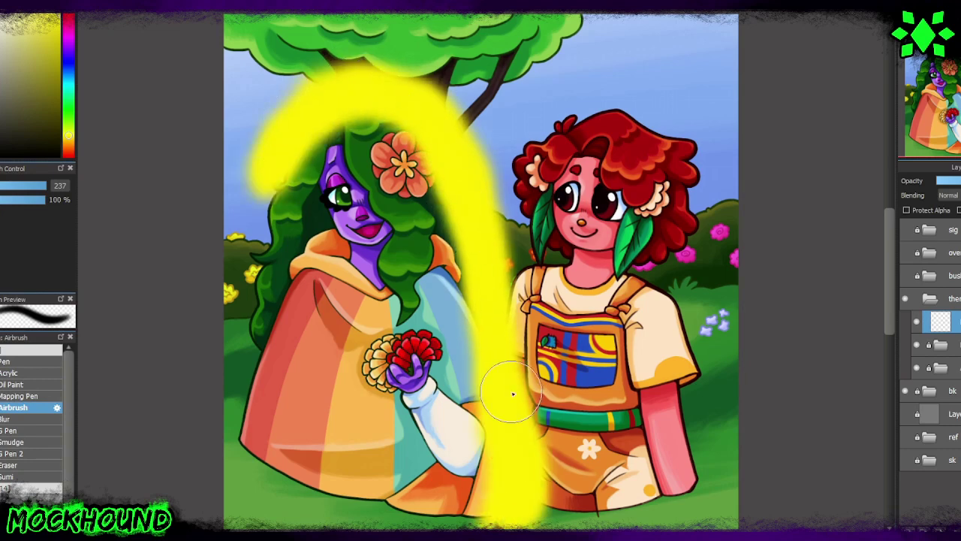
{"action": "left_click_drag", "start_coordinate": [255, 151], "coordinate": [439, 196]}
{"action": "mouse_move", "coordinate": [248, 496]}
{"action": "left_mouse_down"}
{"action": "mouse_move", "coordinate": [258, 332]}
{"action": "mouse_move", "coordinate": [451, 488]}
{"action": "mouse_move", "coordinate": [317, 376]}
{"action": "mouse_move", "coordinate": [256, 285]}
{"action": "left_mouse_up"}
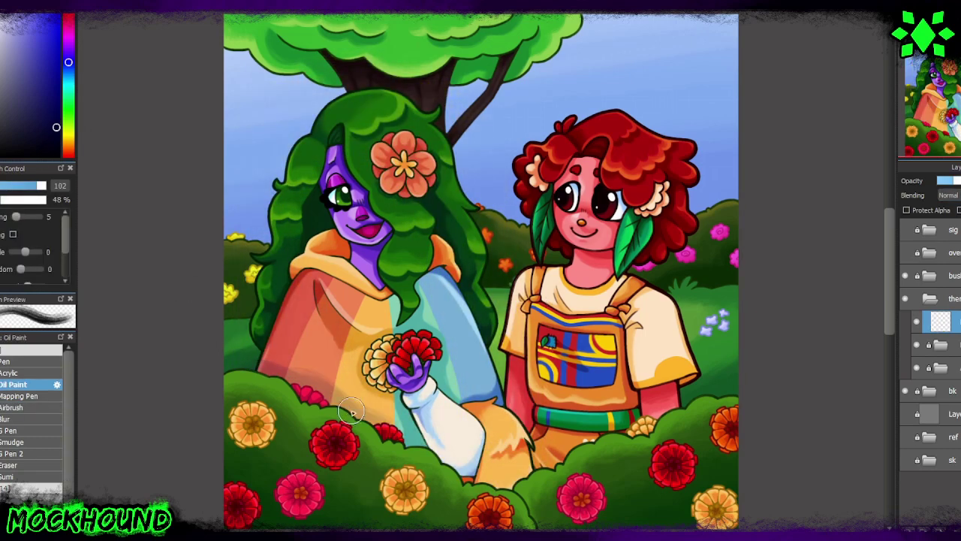
Step: Paint dark shading over the foreground bushes and fill that layer solid dark
{"action": "mouse_move", "coordinate": [350, 412]}
{"action": "left_mouse_down"}
{"action": "mouse_move", "coordinate": [489, 481]}
{"action": "mouse_move", "coordinate": [593, 450]}
{"action": "left_mouse_up"}
{"action": "left_click_drag", "start_coordinate": [938, 321], "coordinate": [939, 275]}
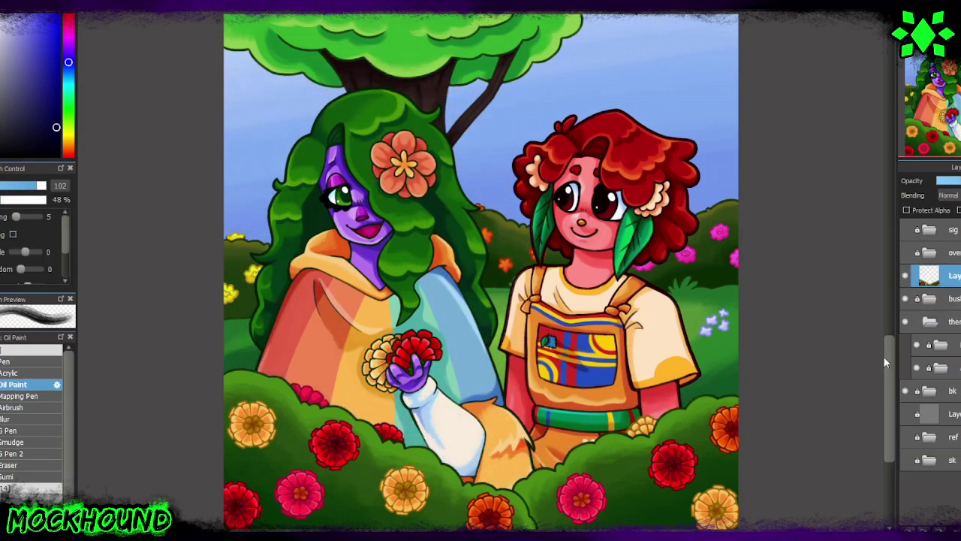
{"action": "left_click", "coordinate": [7, 361]}
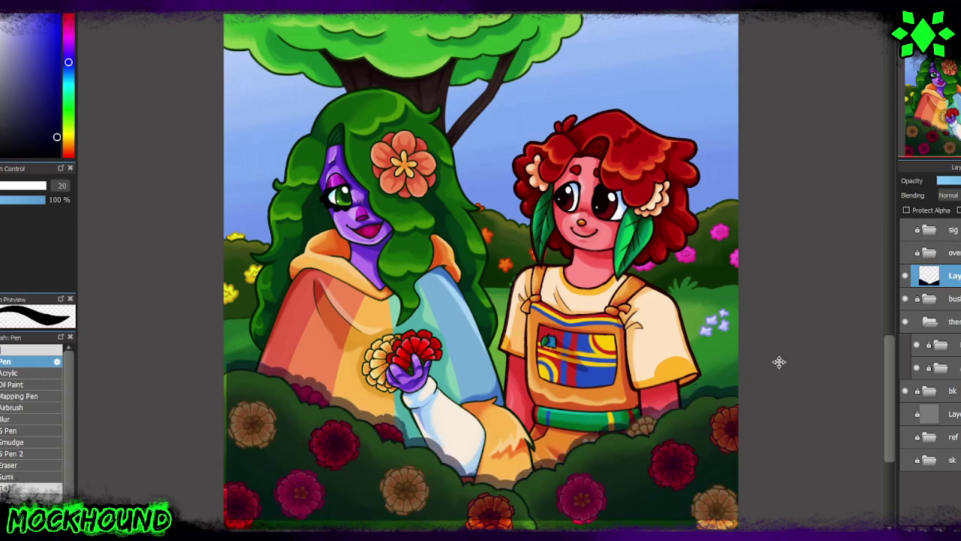